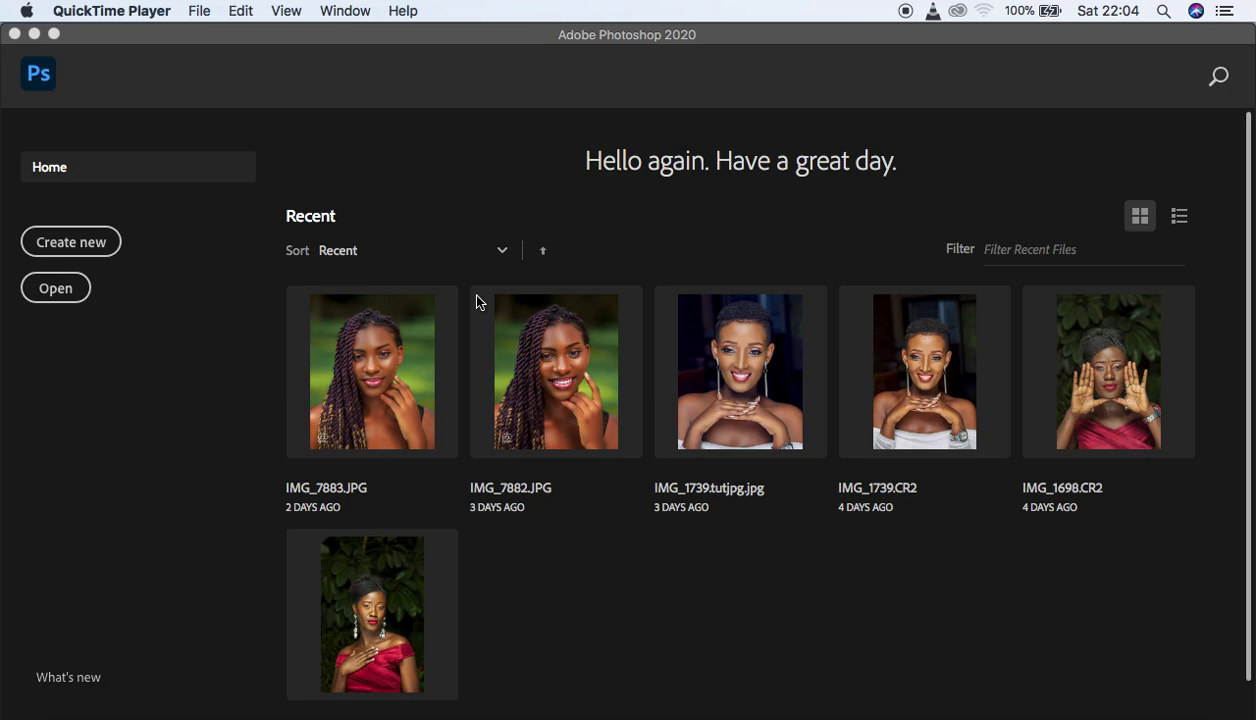
Open the raw photo JAZMINE.CR2 from the Desktop folder in Camera Raw.
{"action": "left_click", "coordinate": [171, 358]}
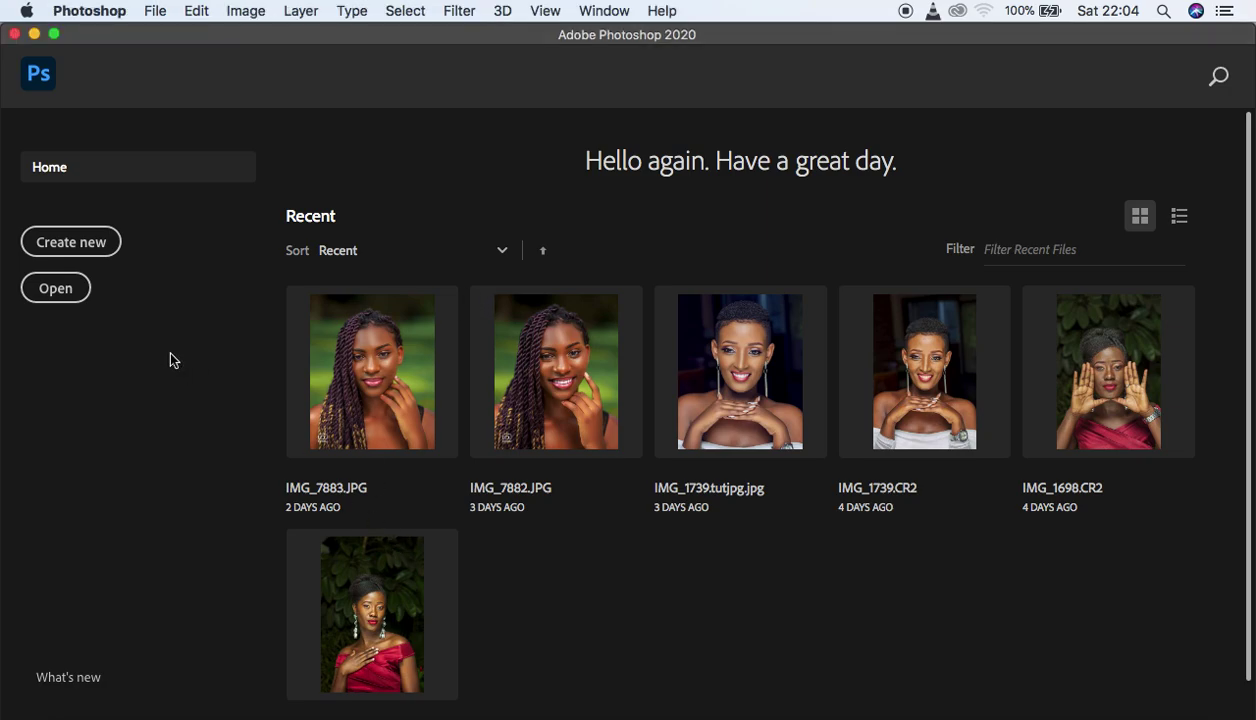
{"action": "left_click", "coordinate": [157, 13]}
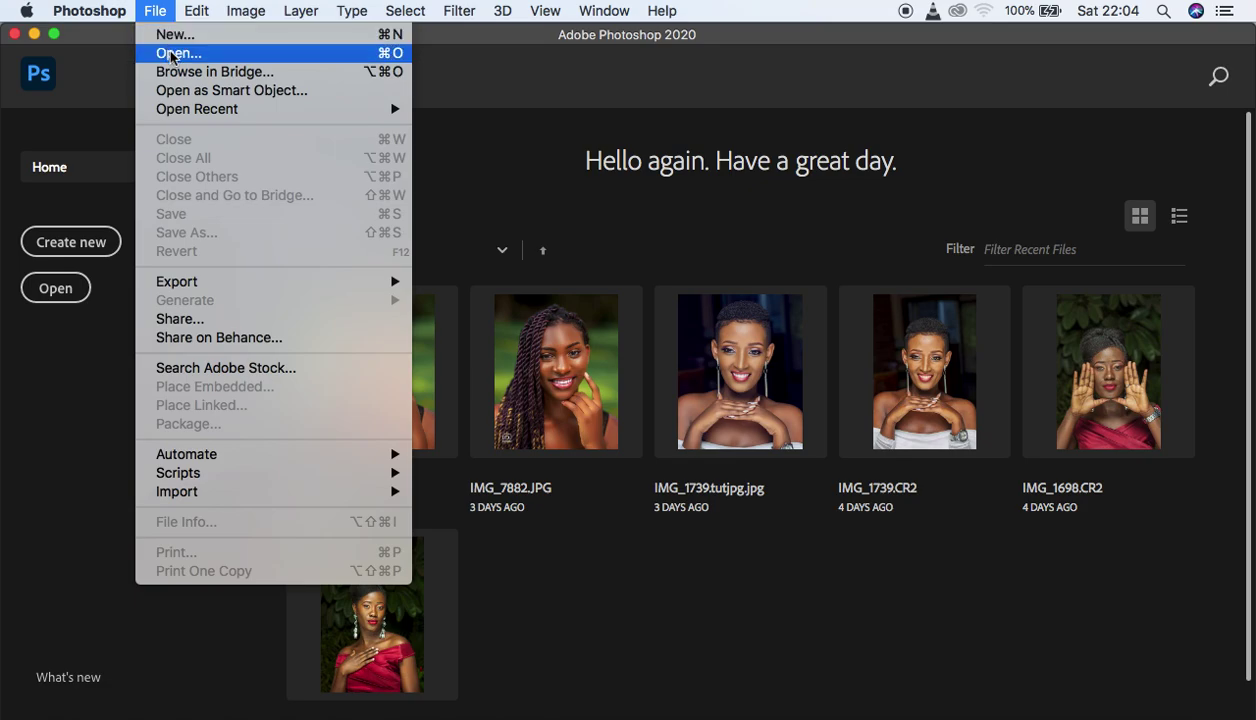
{"action": "left_click", "coordinate": [52, 368]}
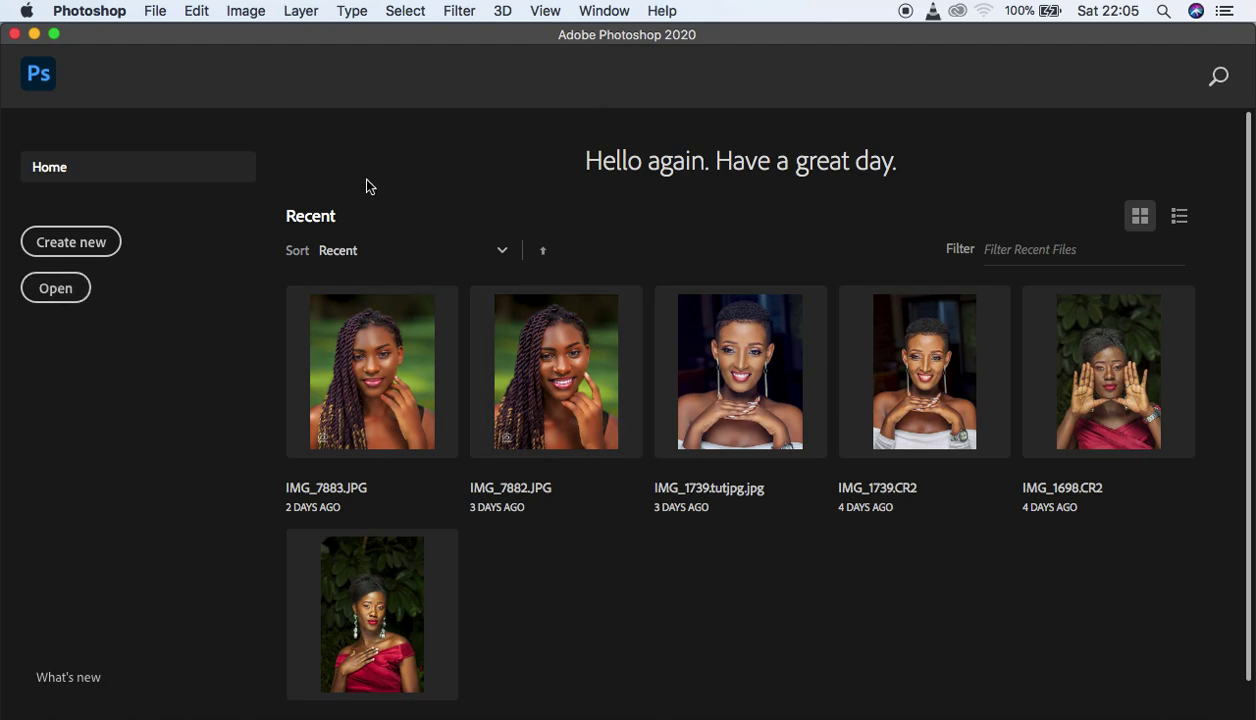
{"action": "left_click", "coordinate": [58, 290]}
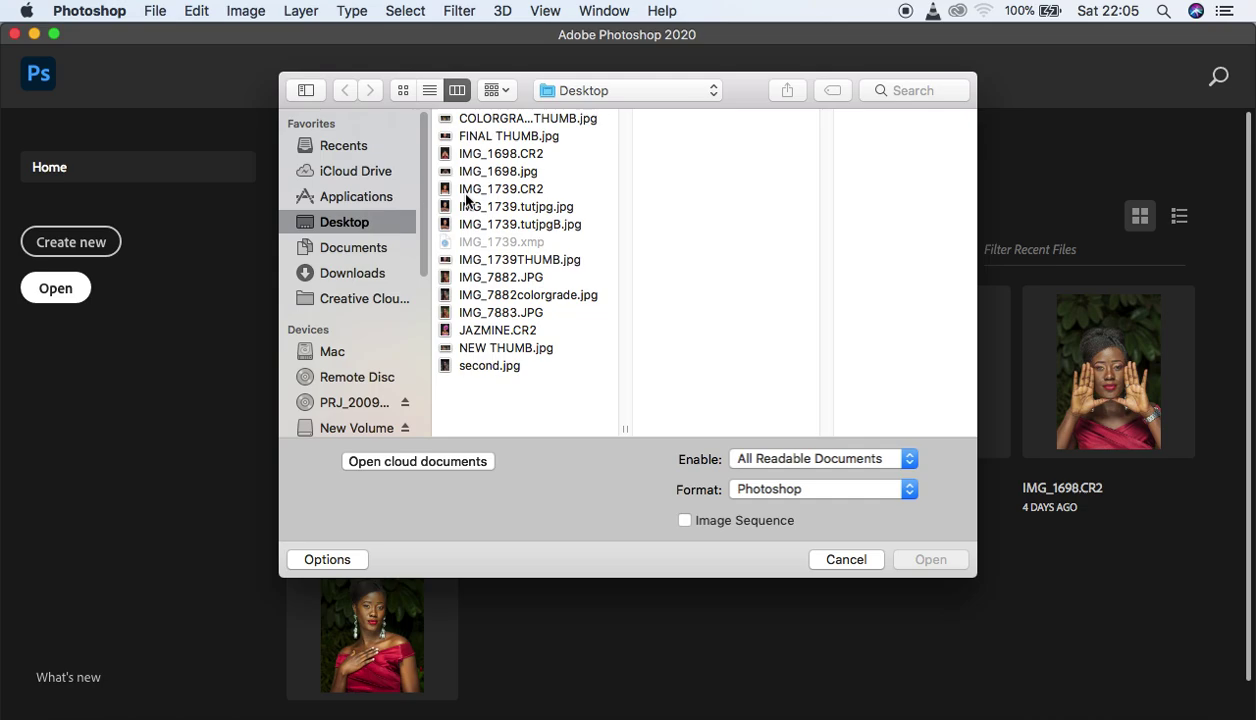
{"action": "left_click", "coordinate": [505, 331]}
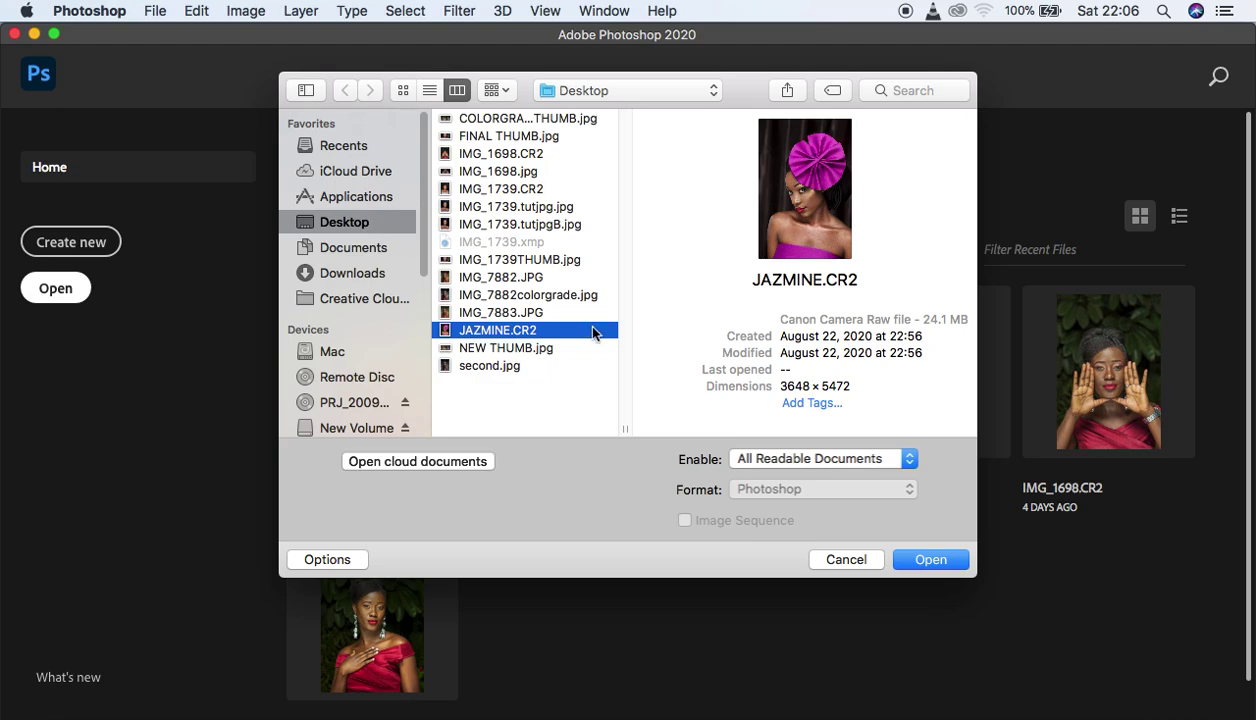
{"action": "left_click", "coordinate": [923, 568]}
{"action": "left_click", "coordinate": [916, 546]}
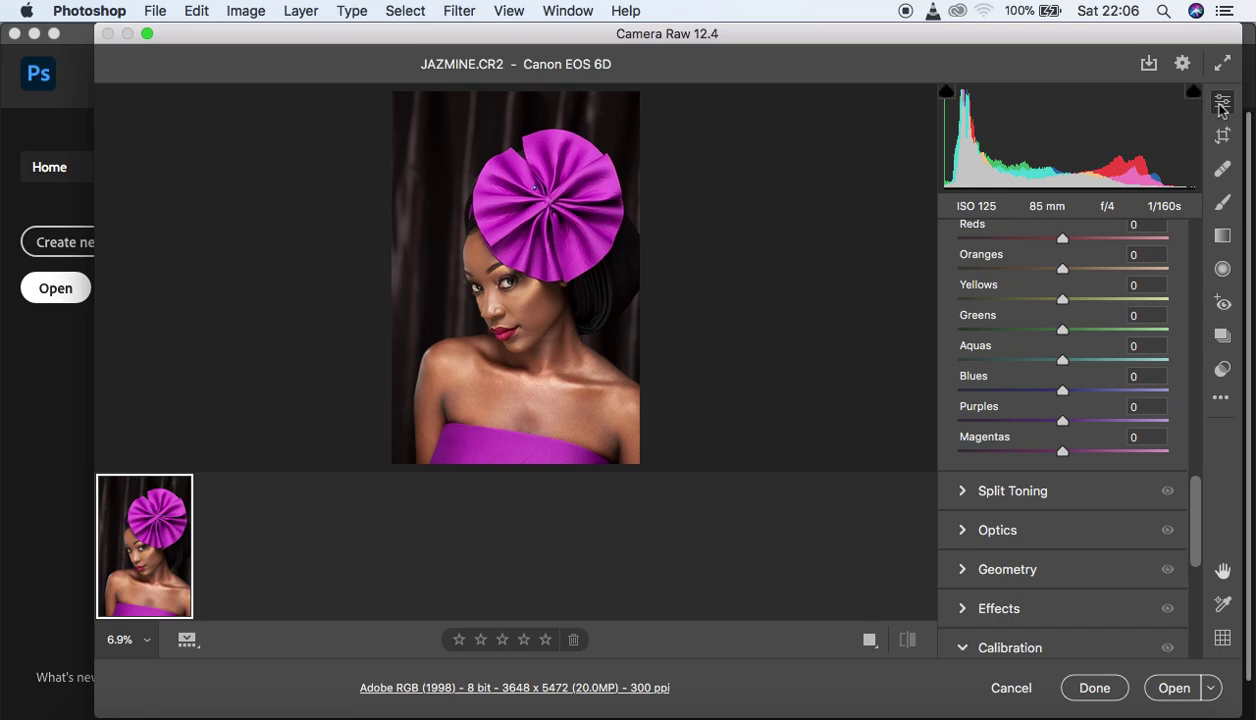
Set the photo's profile to Adobe Landscape and compare it with the original using the before/after views.
{"action": "left_click_drag", "start_coordinate": [1193, 527], "coordinate": [1253, 258]}
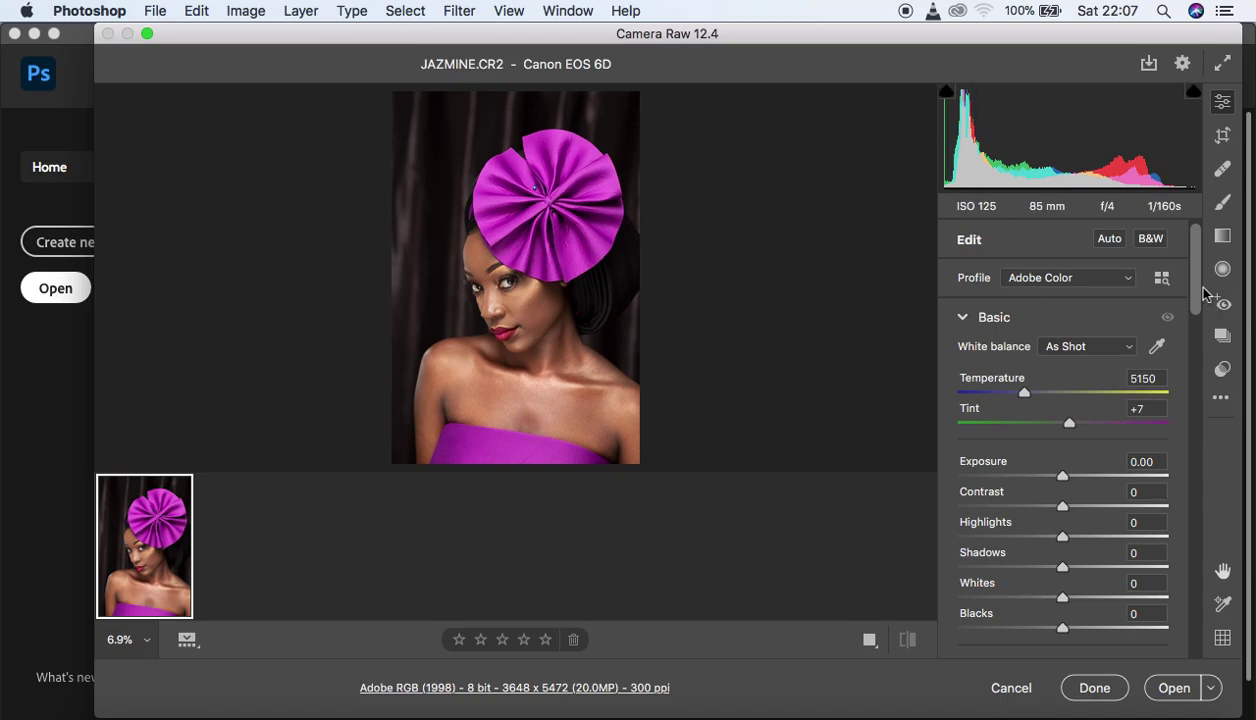
{"action": "left_click_drag", "start_coordinate": [1203, 290], "coordinate": [1200, 320]}
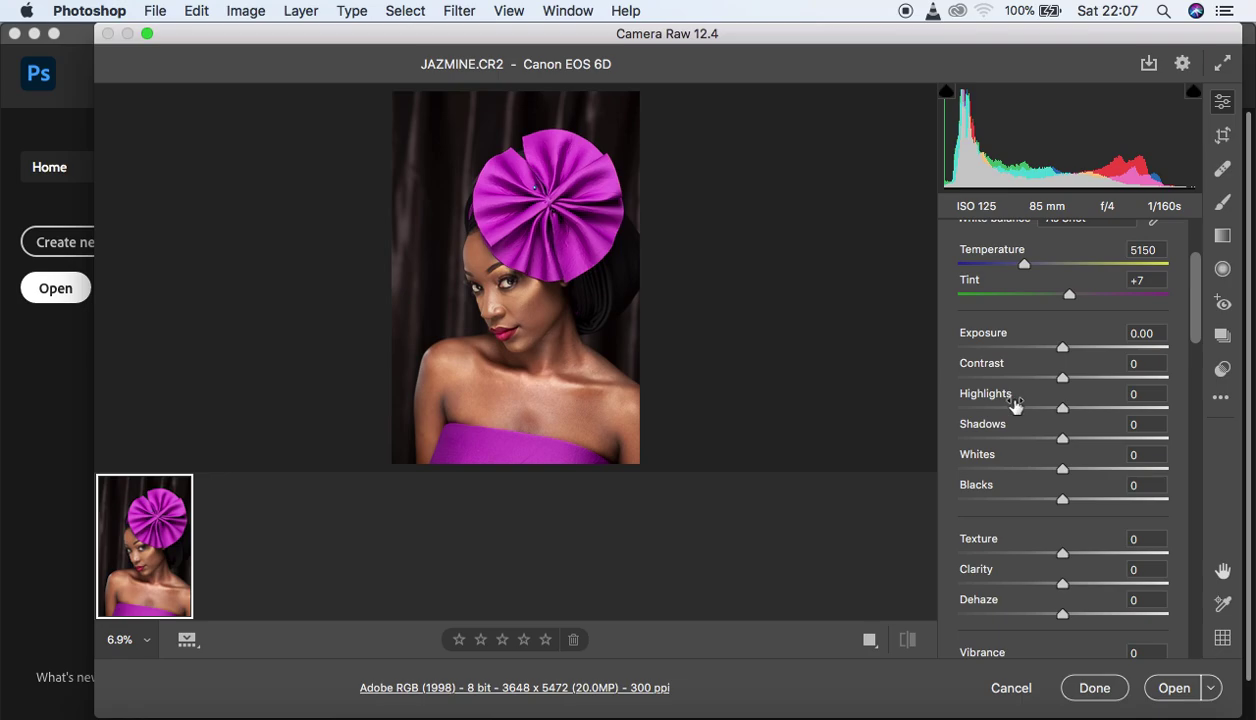
{"action": "scroll", "coordinate": [1196, 331], "scroll_direction": "up", "scroll_amount": 3}
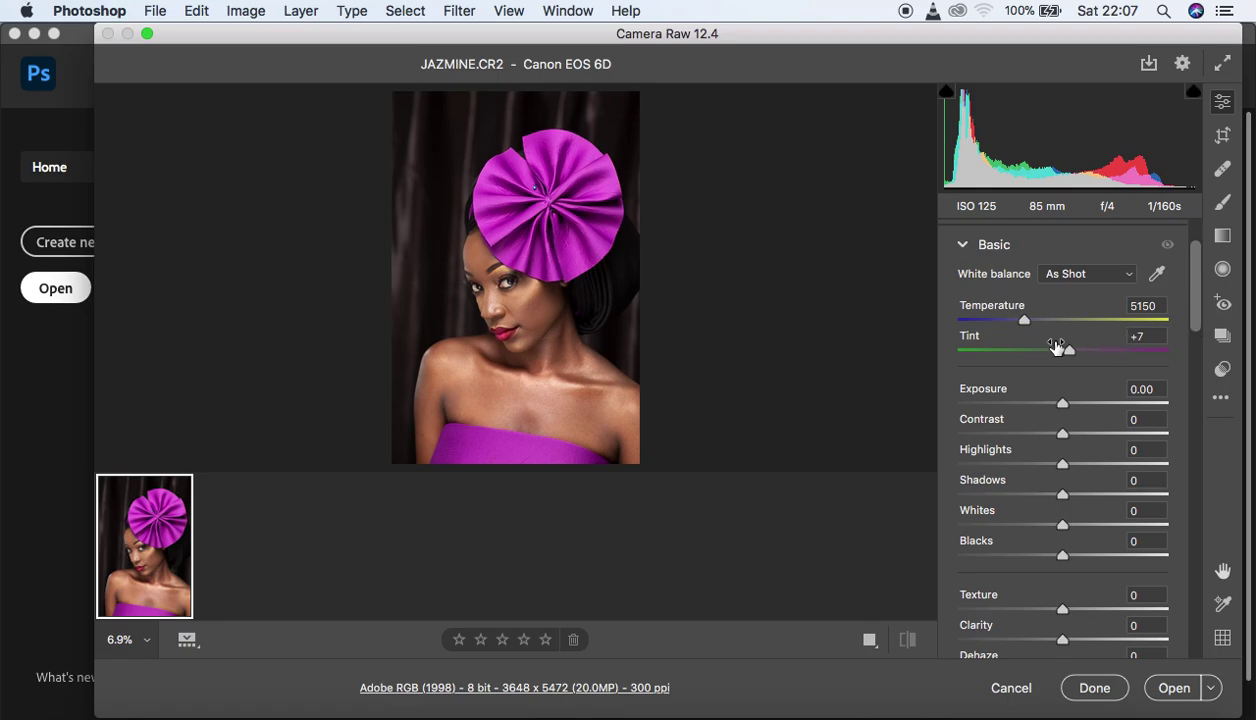
{"action": "left_click_drag", "start_coordinate": [1198, 300], "coordinate": [1199, 272]}
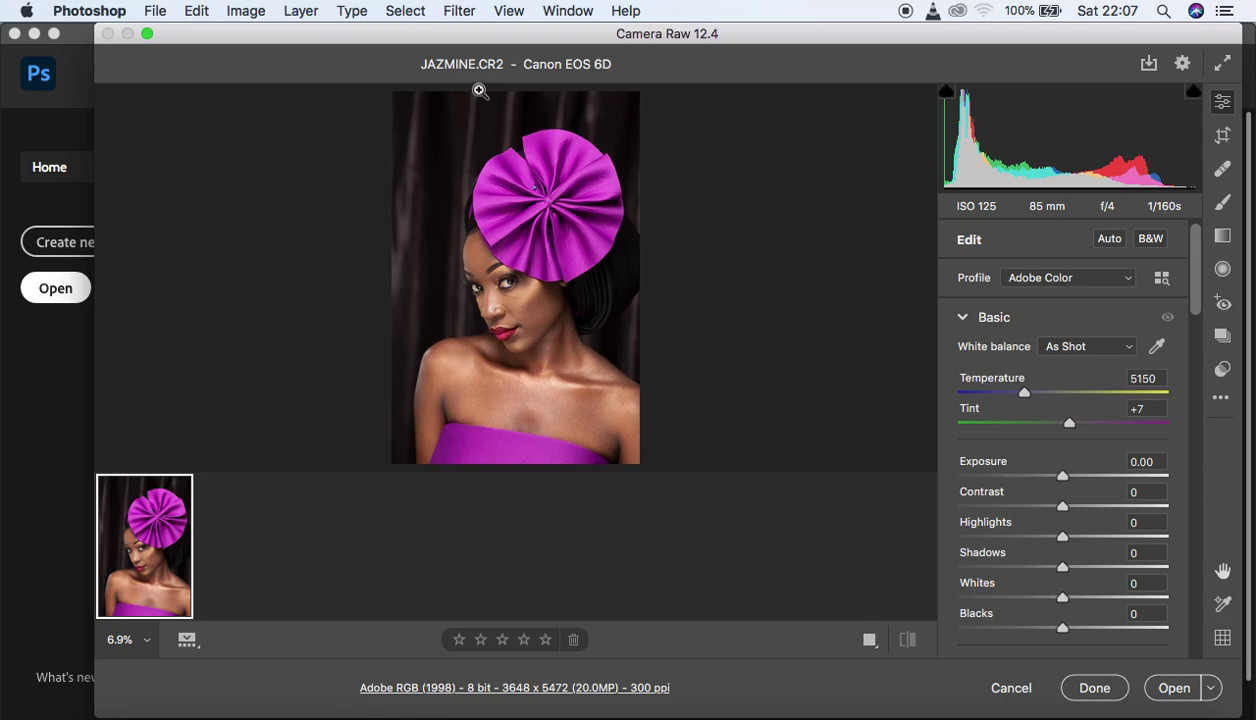
{"action": "left_click", "coordinate": [1060, 279]}
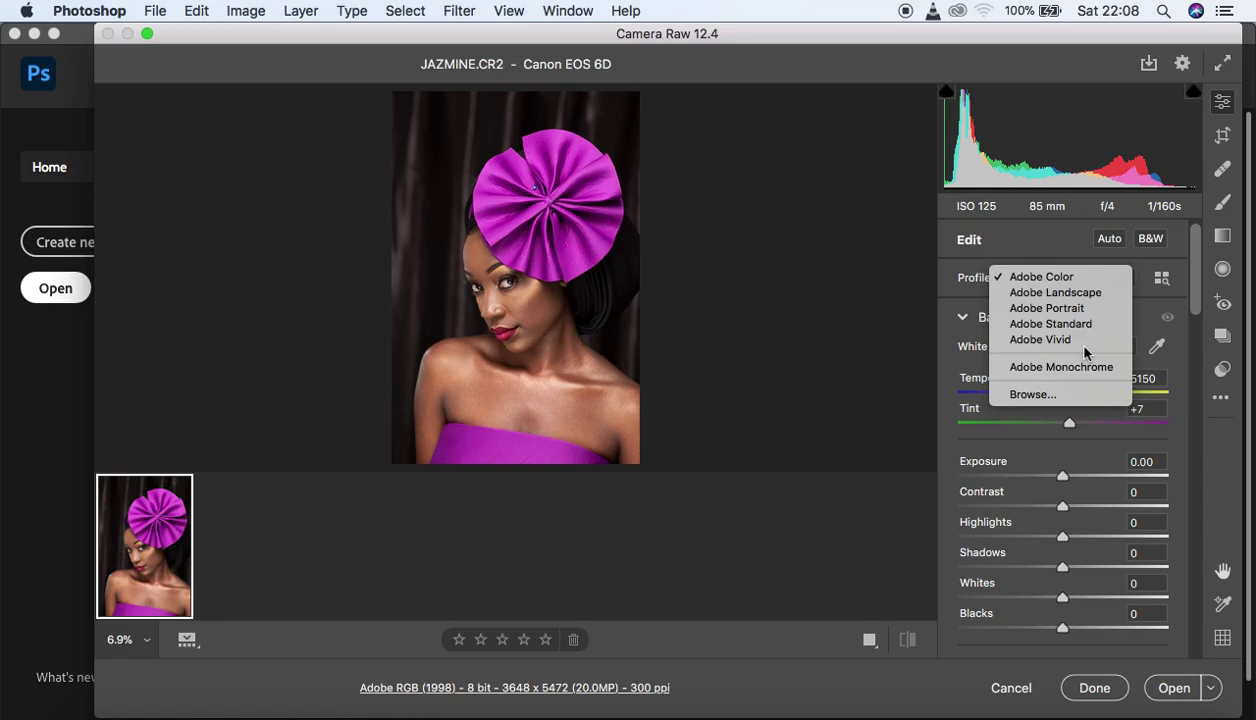
{"action": "left_click", "coordinate": [891, 207]}
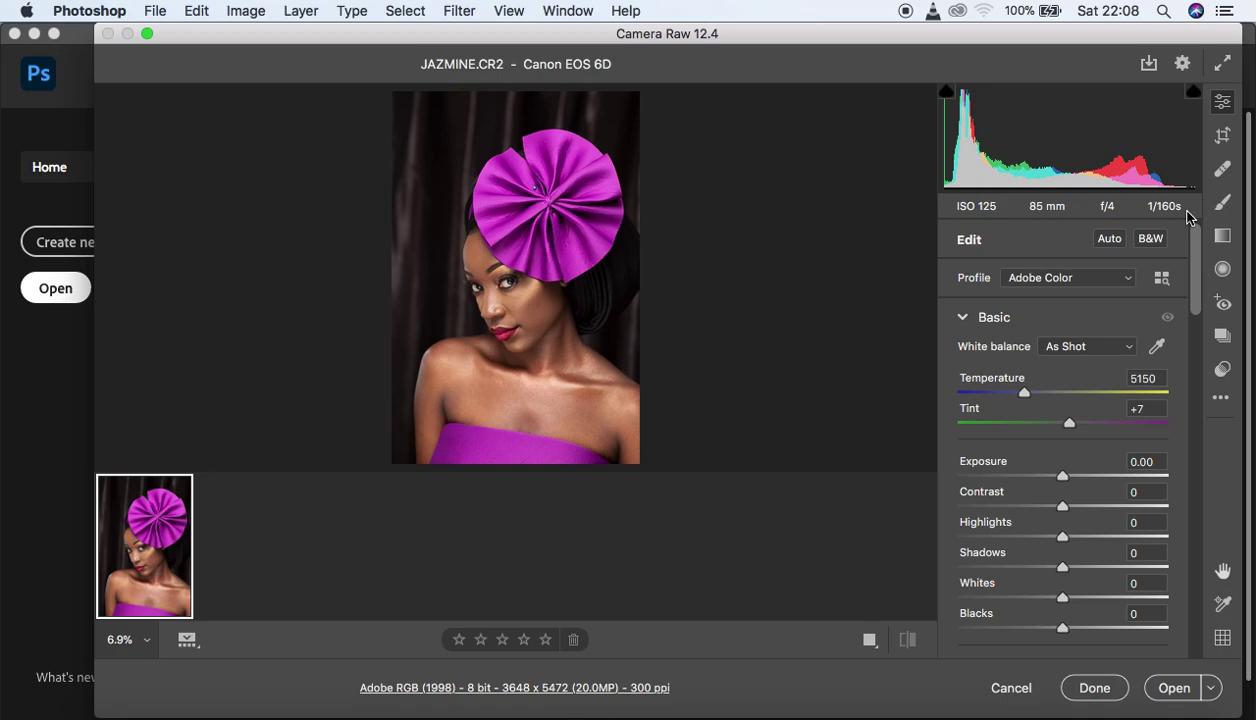
{"action": "left_click", "coordinate": [1058, 279]}
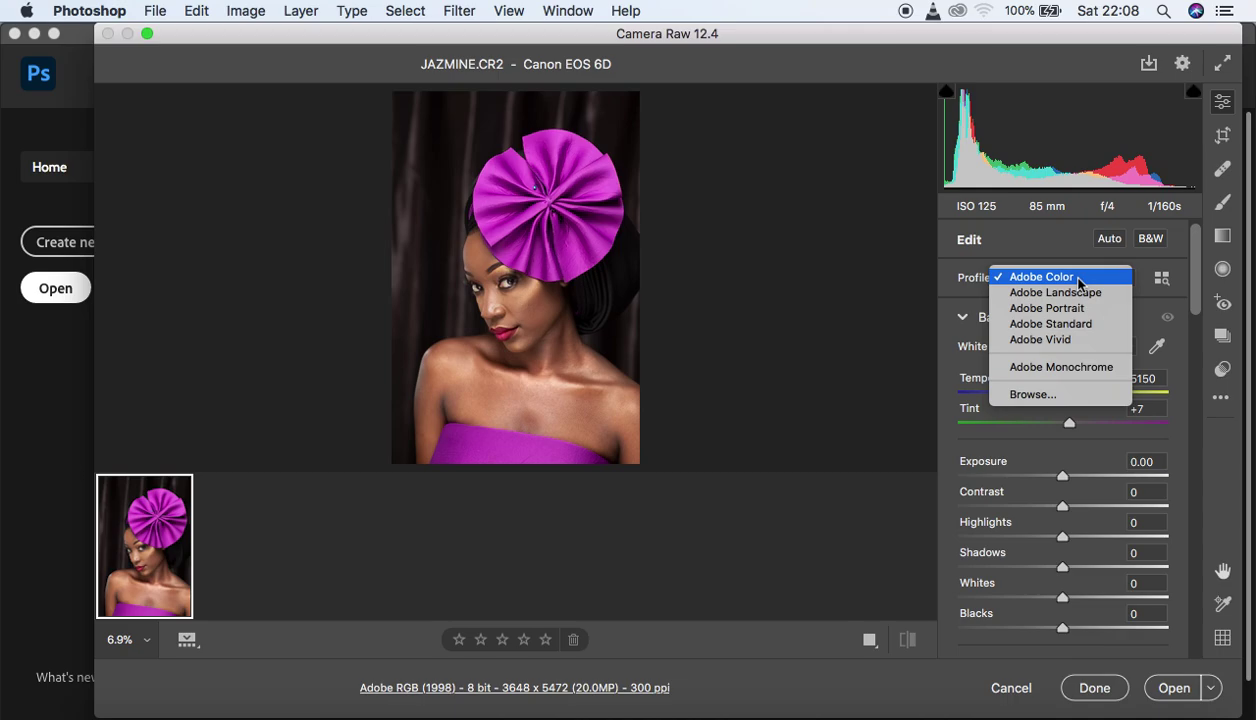
{"action": "left_click", "coordinate": [1079, 293]}
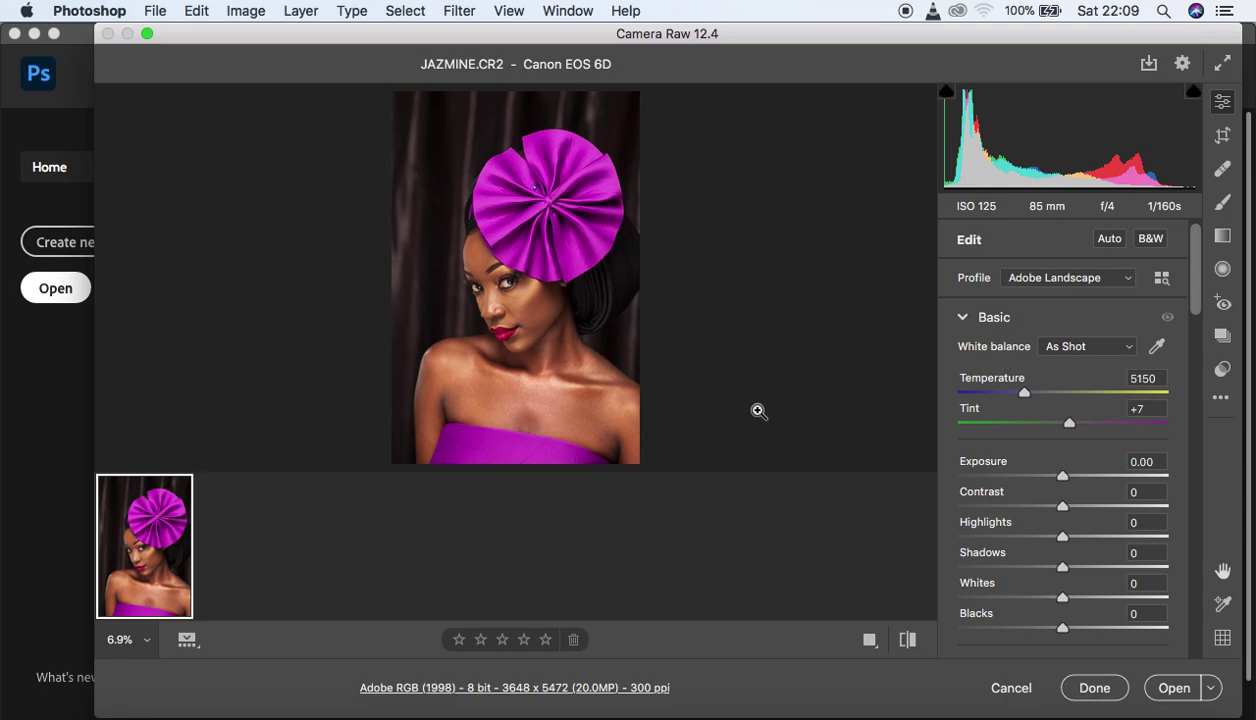
{"action": "left_click", "coordinate": [907, 640]}
{"action": "left_click", "coordinate": [907, 640]}
{"action": "left_click", "coordinate": [907, 640]}
Adjust the photo's Tint to +2 and lower the Highlights to -65 in the Basic settings.
{"action": "left_click_drag", "start_coordinate": [1204, 310], "coordinate": [1205, 318]}
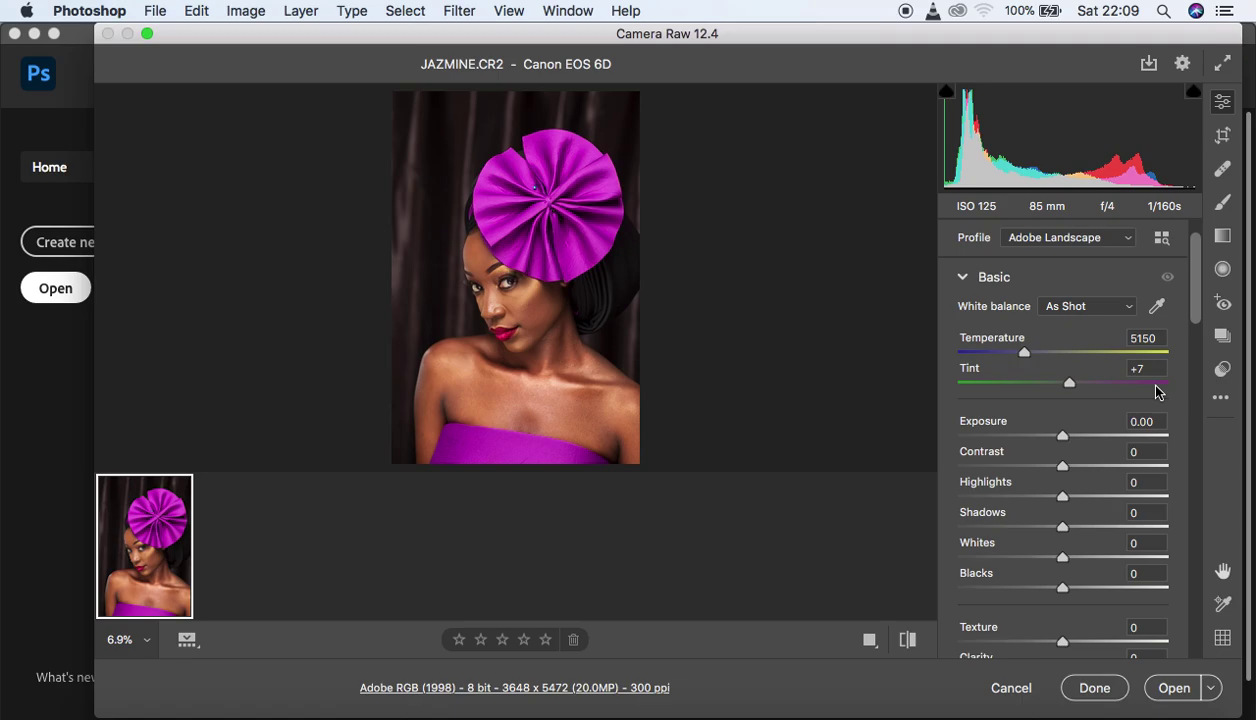
{"action": "left_click_drag", "start_coordinate": [1074, 384], "coordinate": [1070, 388]}
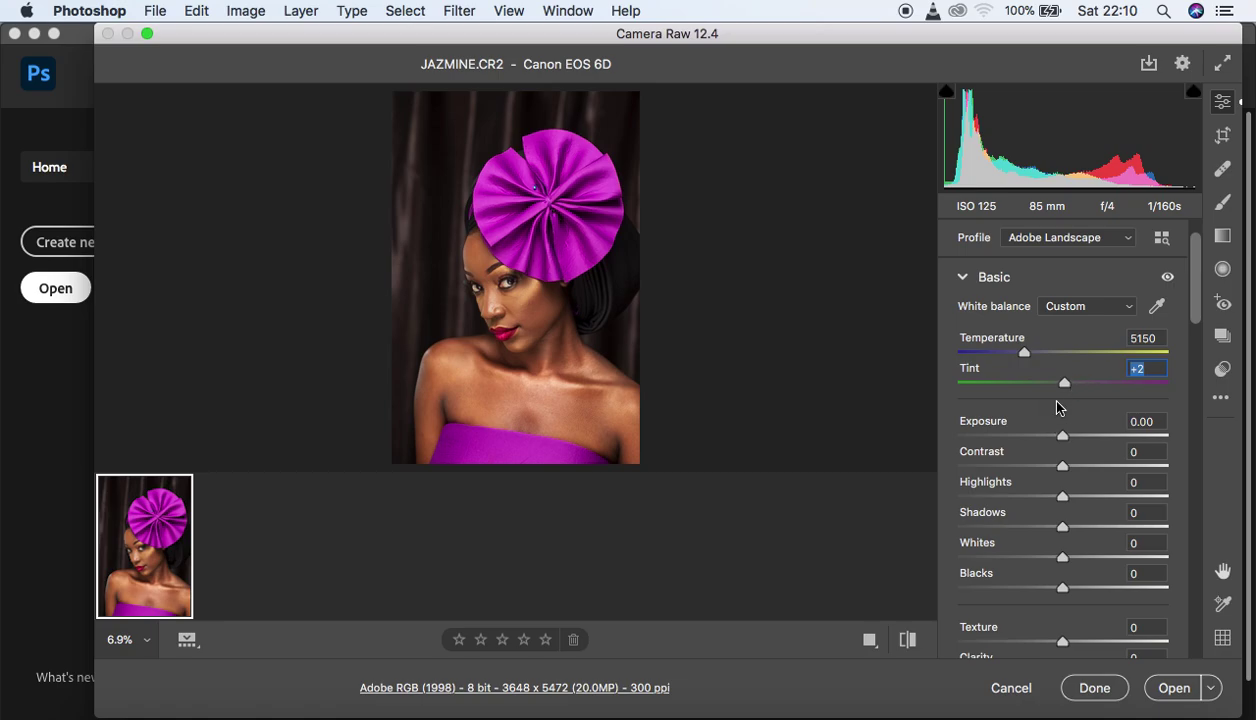
{"action": "left_click_drag", "start_coordinate": [1061, 497], "coordinate": [1011, 497]}
{"action": "left_click_drag", "start_coordinate": [997, 497], "coordinate": [994, 498]}
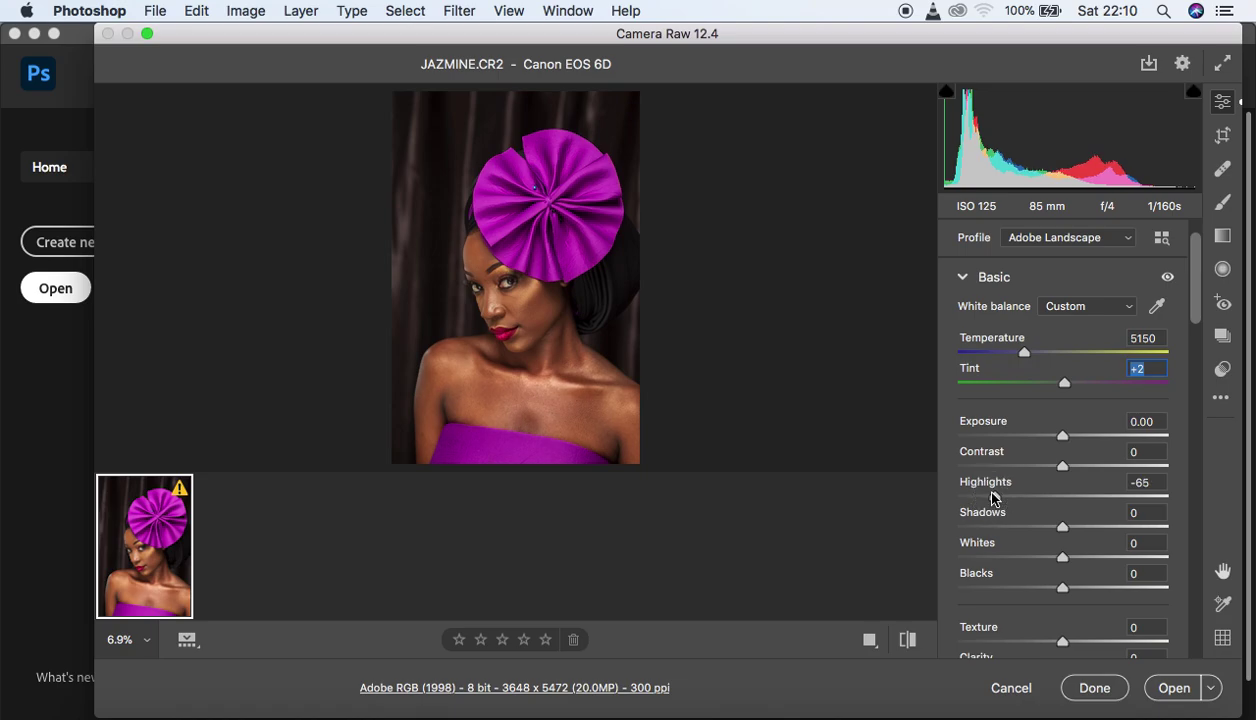
Examine the skin and eyes up close at 100%, then at 12.5% zoom, to judge the highlight reduction.
{"action": "left_click", "coordinate": [486, 274]}
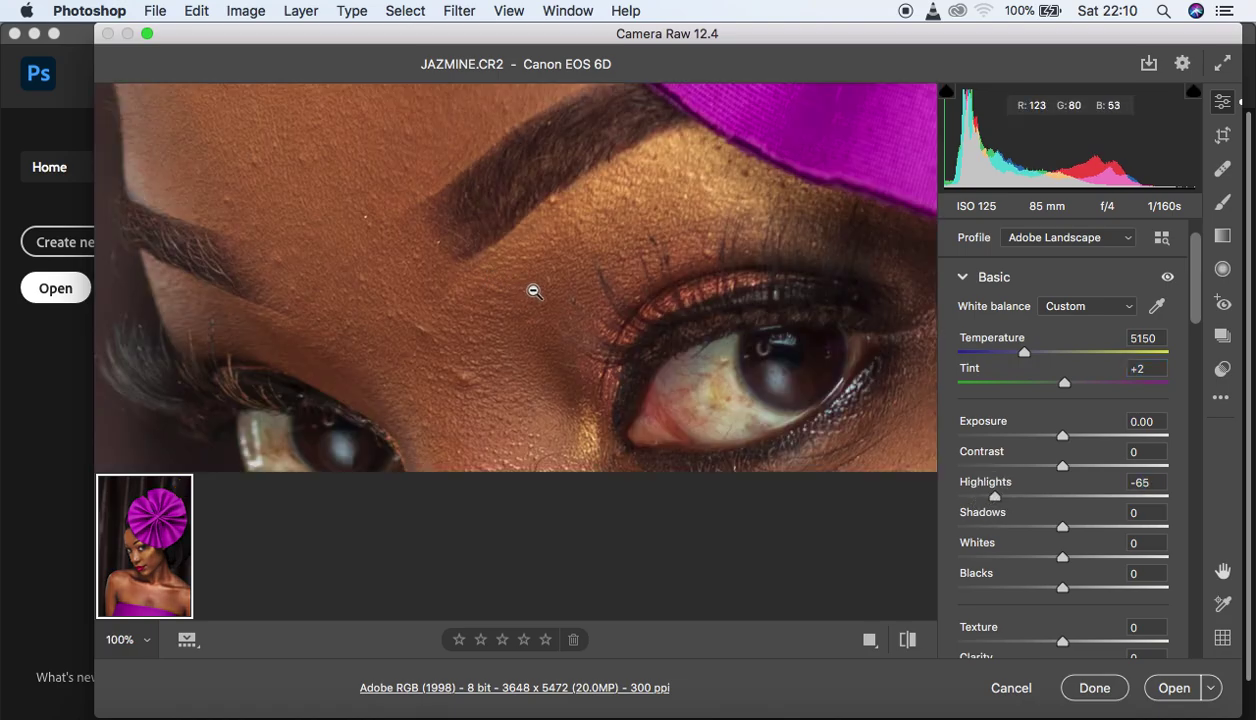
{"action": "key", "text": "i"}
{"action": "left_click", "coordinate": [539, 286], "text": "alt"}
{"action": "left_click", "coordinate": [537, 288], "text": "alt"}
{"action": "left_click", "coordinate": [536, 289], "text": "alt"}
{"action": "left_click", "coordinate": [540, 285], "text": "alt"}
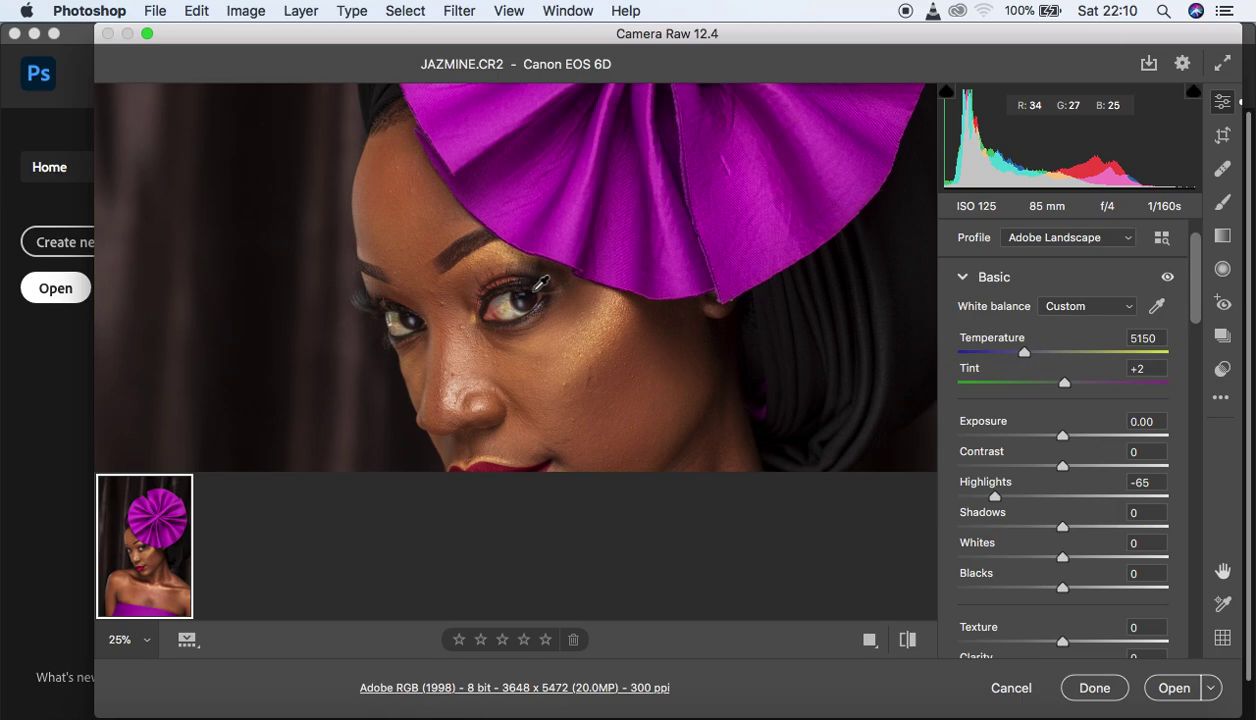
{"action": "left_click", "coordinate": [540, 284], "text": "alt"}
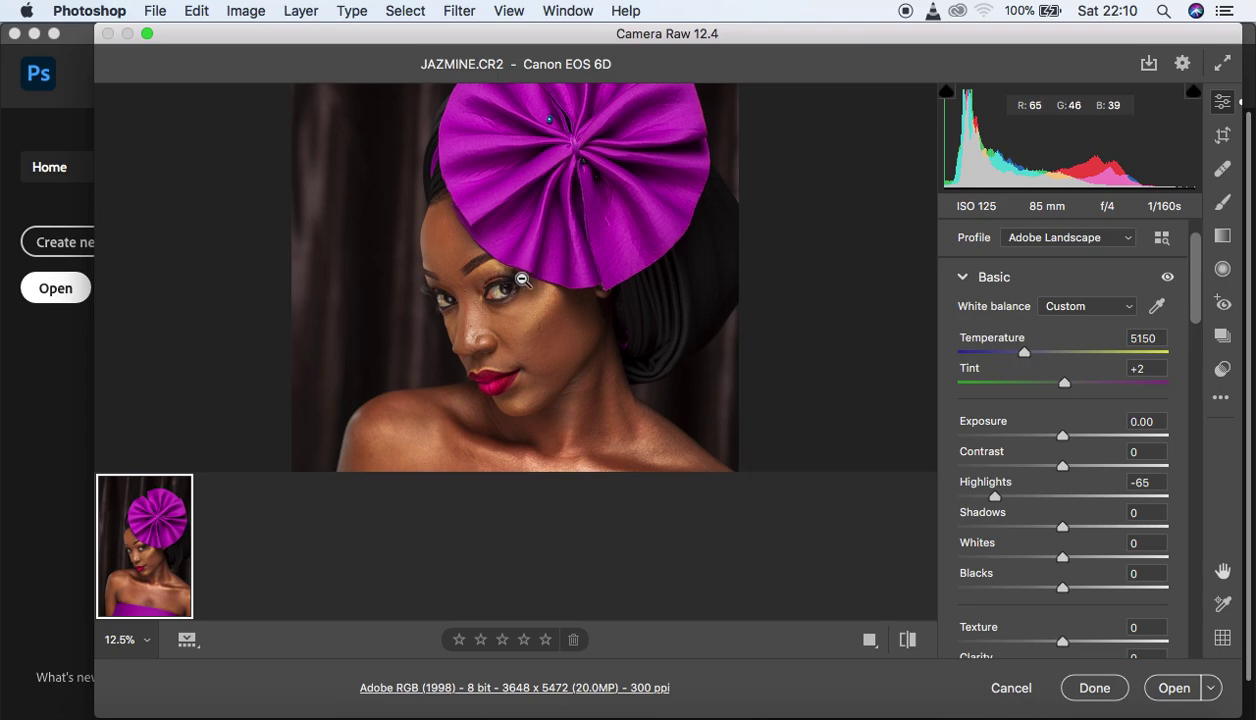
Collapse the filmstrip to enlarge the preview area and bring the whole headpiece into view.
{"action": "left_click", "coordinate": [537, 476]}
{"action": "left_click_drag", "start_coordinate": [537, 476], "coordinate": [516, 524]}
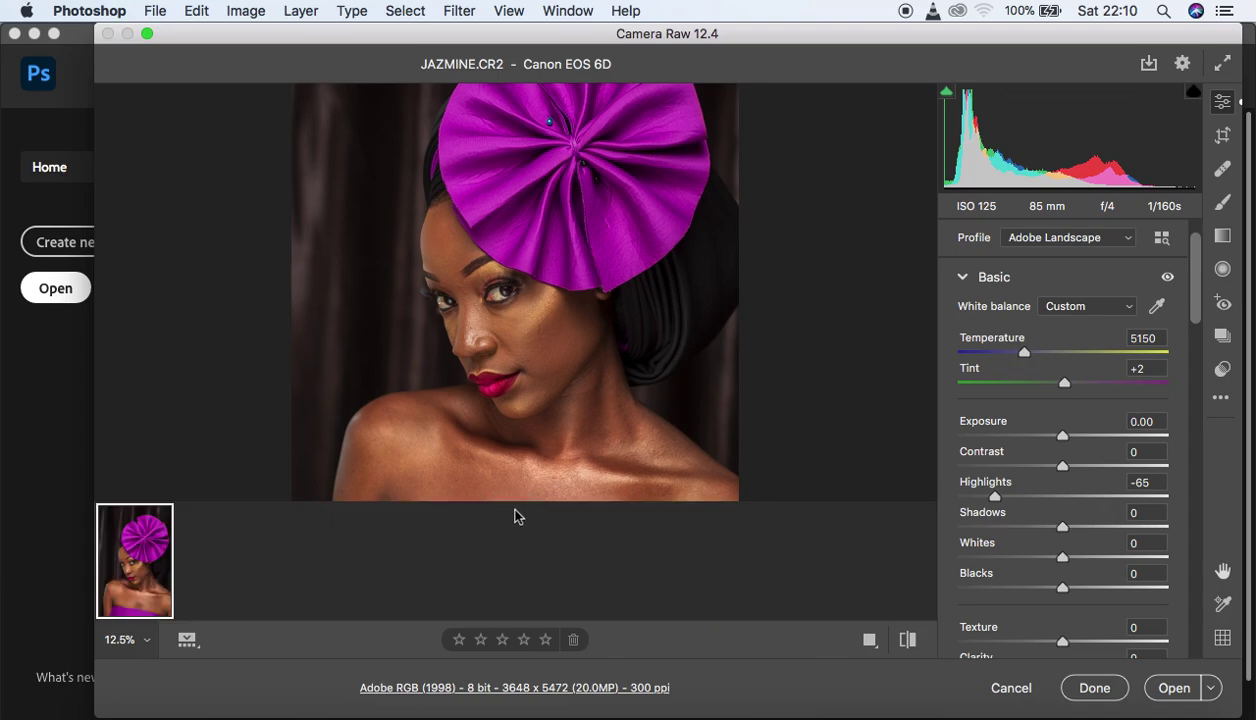
{"action": "left_click", "coordinate": [508, 499]}
{"action": "left_click_drag", "start_coordinate": [508, 499], "coordinate": [507, 530]}
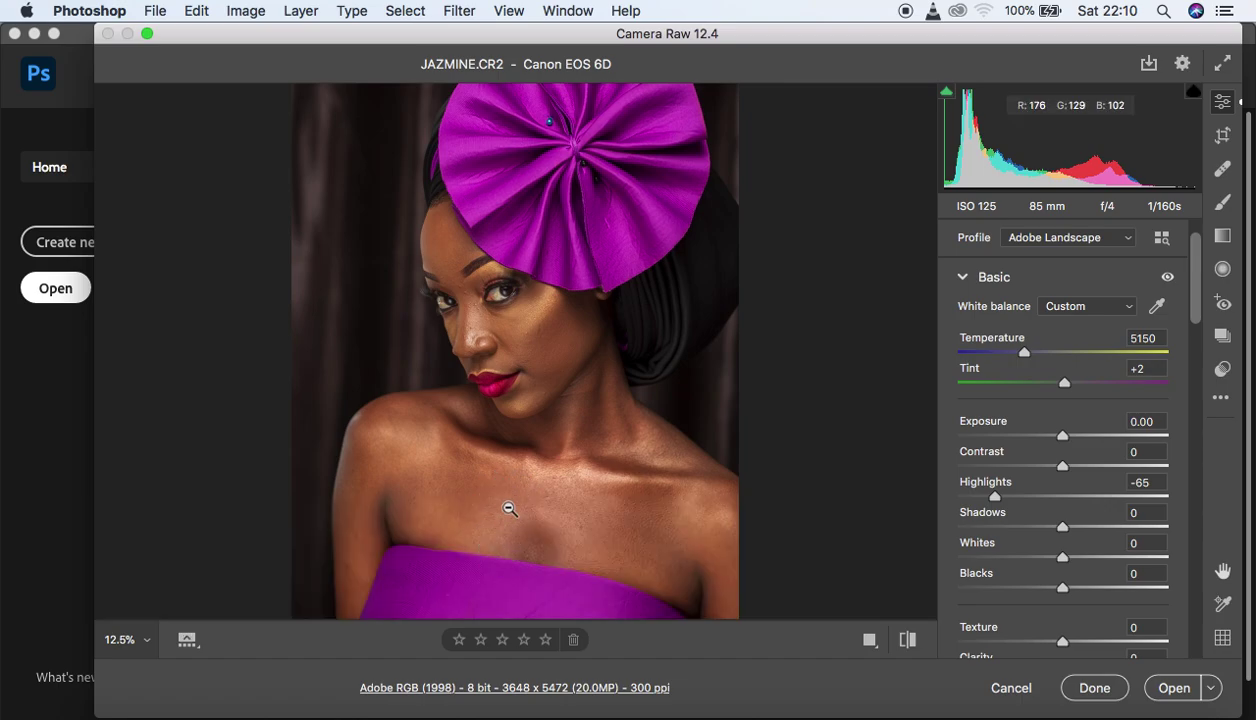
{"action": "left_click", "coordinate": [499, 424], "text": "alt"}
{"action": "left_click", "coordinate": [503, 420]}
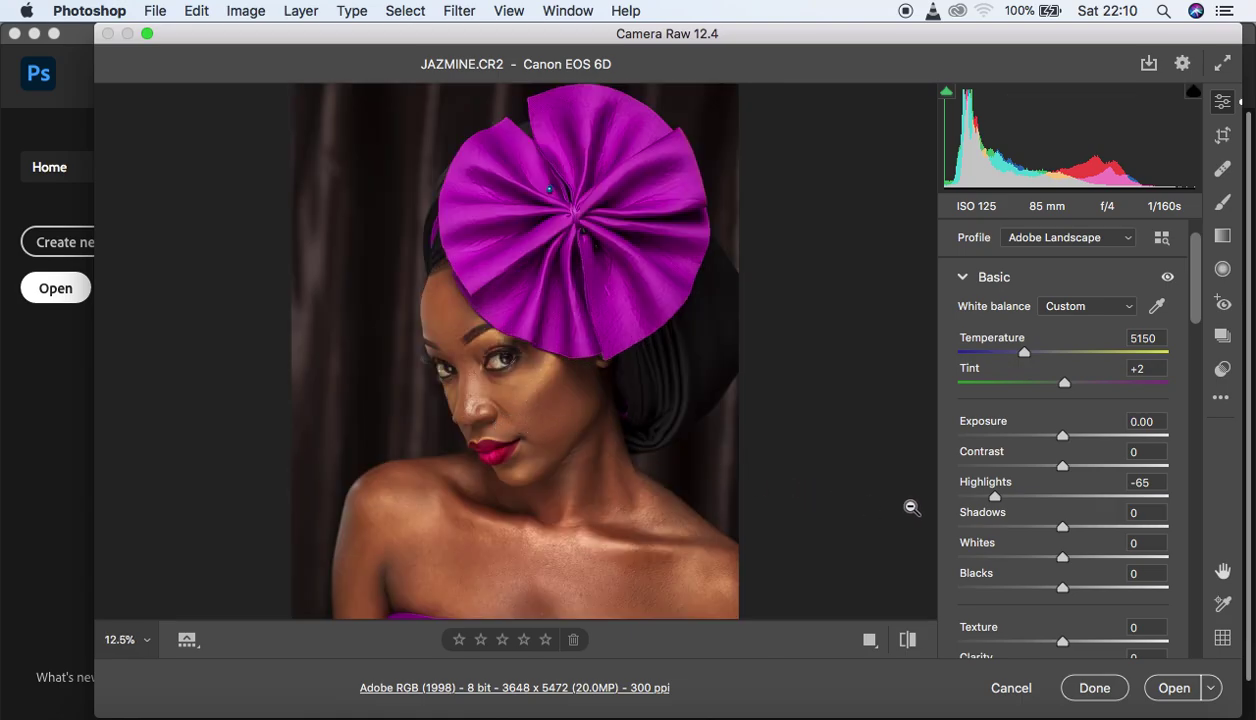
Set Highlights to -76, Whites to +8, Blacks to -11, Shadows to +24 and Exposure to +0.25.
{"action": "left_click_drag", "start_coordinate": [990, 498], "coordinate": [983, 498]}
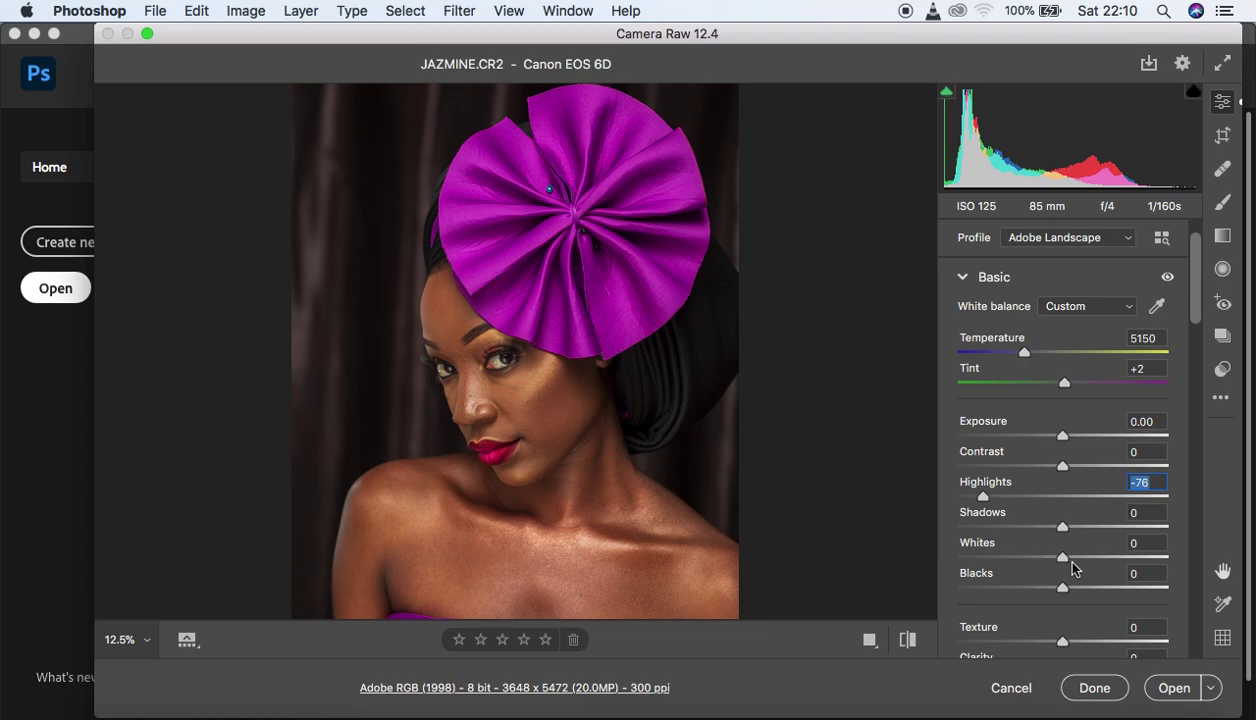
{"action": "mouse_move", "coordinate": [1062, 558]}
{"action": "left_mouse_down"}
{"action": "mouse_move", "coordinate": [1074, 566]}
{"action": "mouse_move", "coordinate": [1000, 558]}
{"action": "mouse_move", "coordinate": [1090, 566]}
{"action": "mouse_move", "coordinate": [1070, 566]}
{"action": "left_mouse_up"}
{"action": "left_click_drag", "start_coordinate": [1058, 591], "coordinate": [1052, 590]}
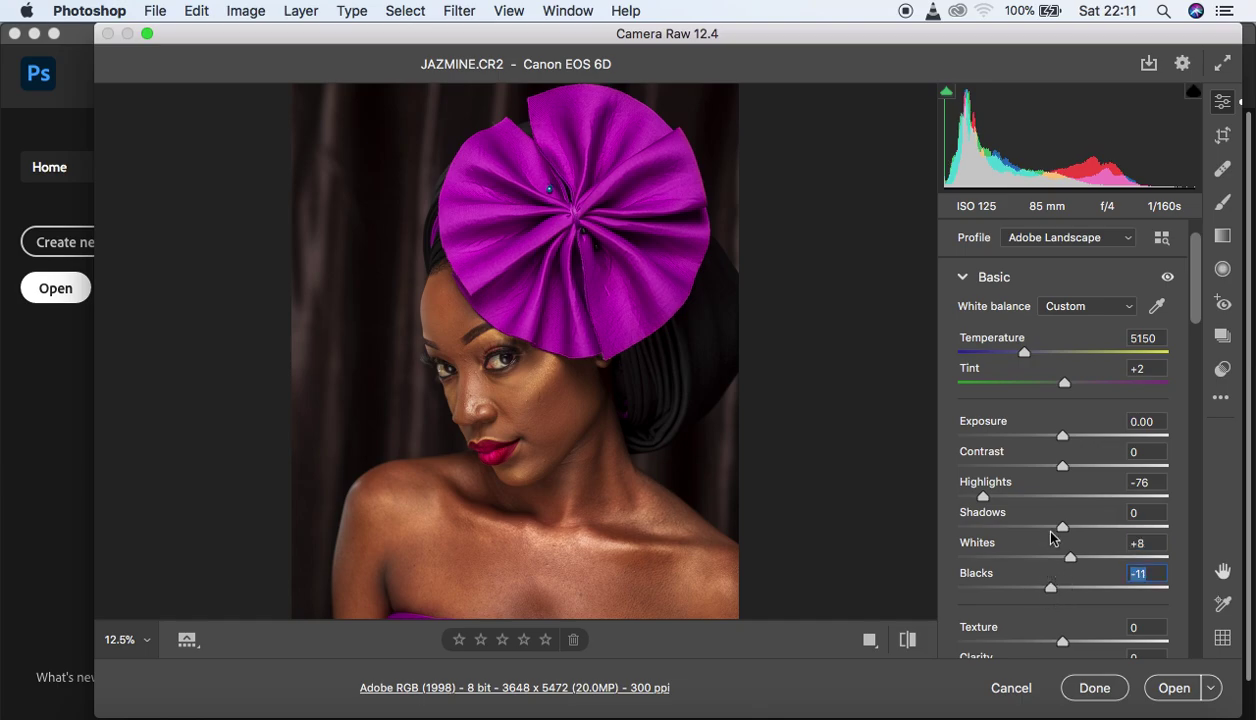
{"action": "mouse_move", "coordinate": [1078, 536]}
{"action": "left_mouse_down"}
{"action": "mouse_move", "coordinate": [1172, 550]}
{"action": "mouse_move", "coordinate": [1087, 548]}
{"action": "left_mouse_up"}
{"action": "left_click_drag", "start_coordinate": [1065, 441], "coordinate": [1071, 443]}
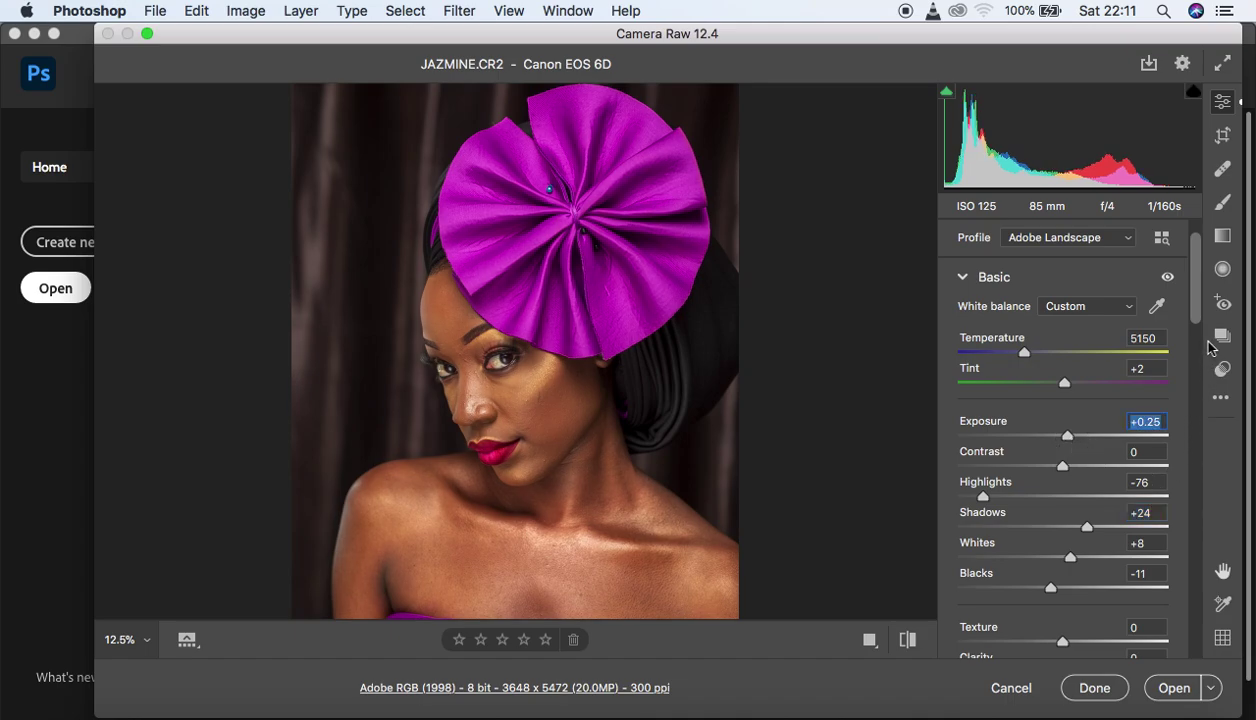
Set Clarity to +4, Vibrance to -7 and Saturation to -1.
{"action": "left_click_drag", "start_coordinate": [1203, 328], "coordinate": [1200, 367]}
{"action": "left_click_drag", "start_coordinate": [1063, 455], "coordinate": [1068, 457]}
{"action": "left_click", "coordinate": [1063, 537]}
{"action": "left_click_drag", "start_coordinate": [1063, 537], "coordinate": [1062, 567]}
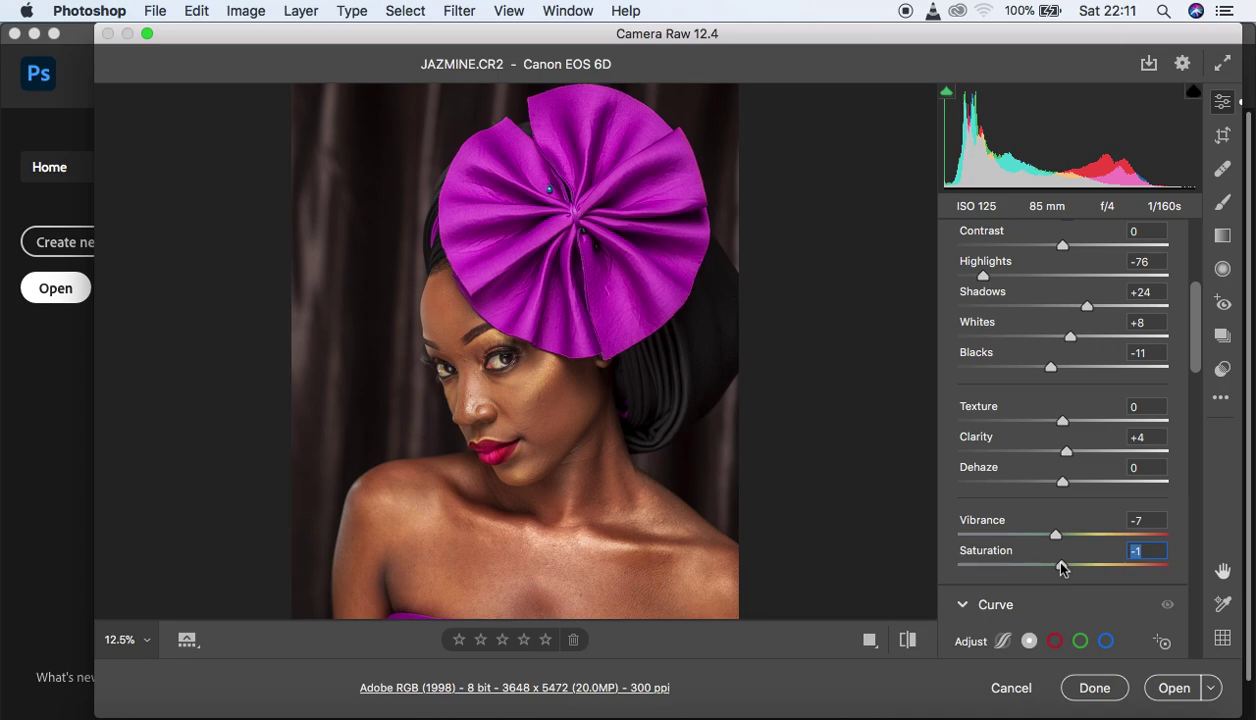
Compare the before and after views of the adjusted portrait and open it in Photoshop.
{"action": "left_click", "coordinate": [908, 641]}
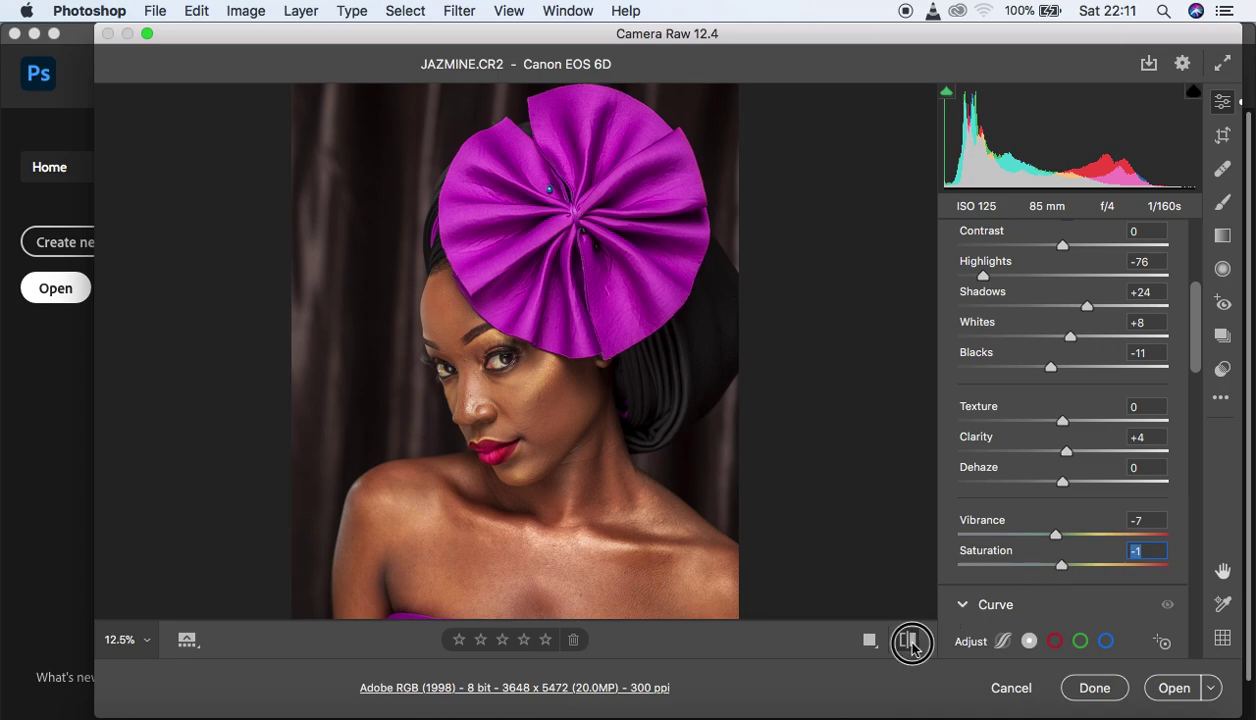
{"action": "left_click", "coordinate": [908, 641]}
{"action": "left_click", "coordinate": [908, 641]}
{"action": "left_click", "coordinate": [908, 641]}
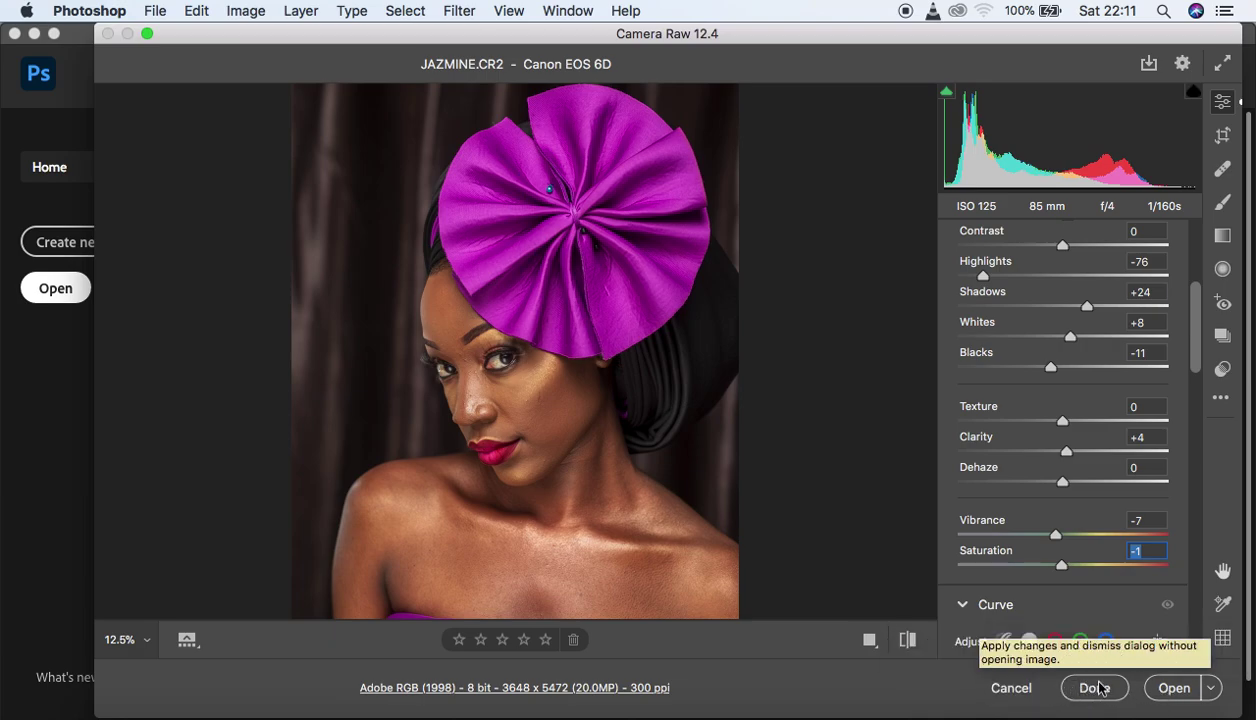
{"action": "left_click", "coordinate": [1163, 690]}
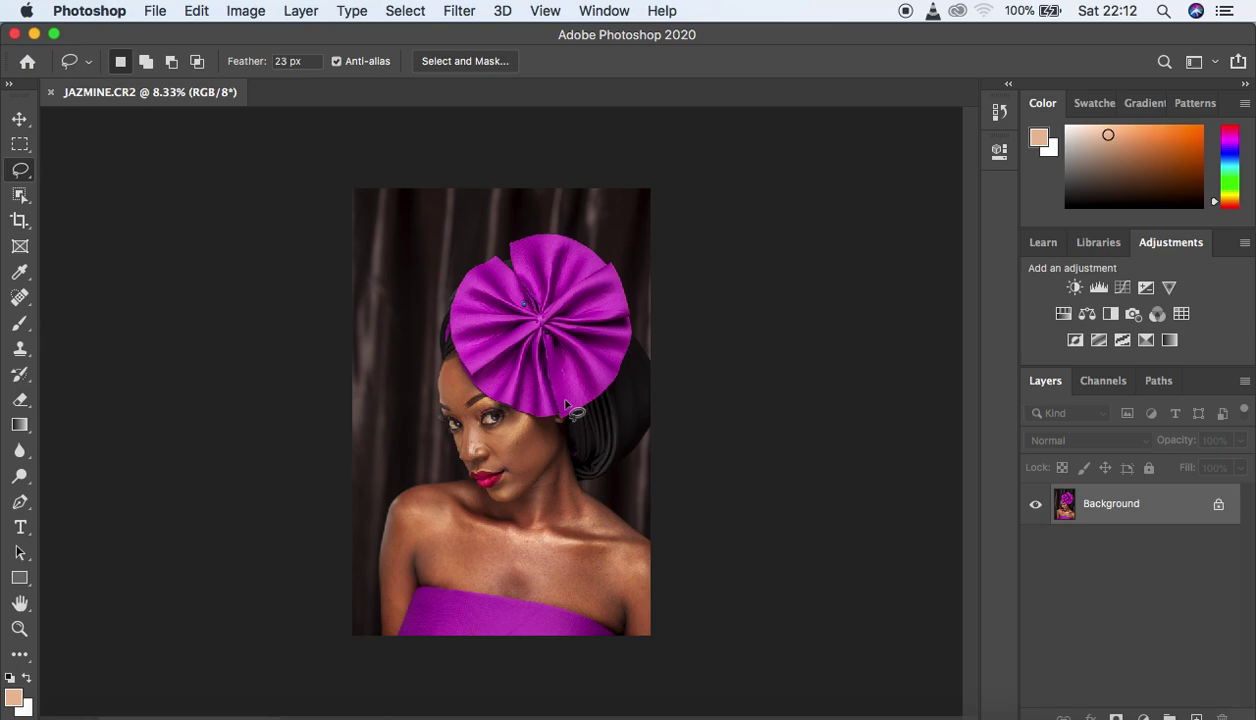
Crop the portrait to the 4 : 5 (8 : 10) ratio, tilting it slightly and framing tightly from the lower headpiece to the dress top.
{"action": "left_click", "coordinate": [19, 222]}
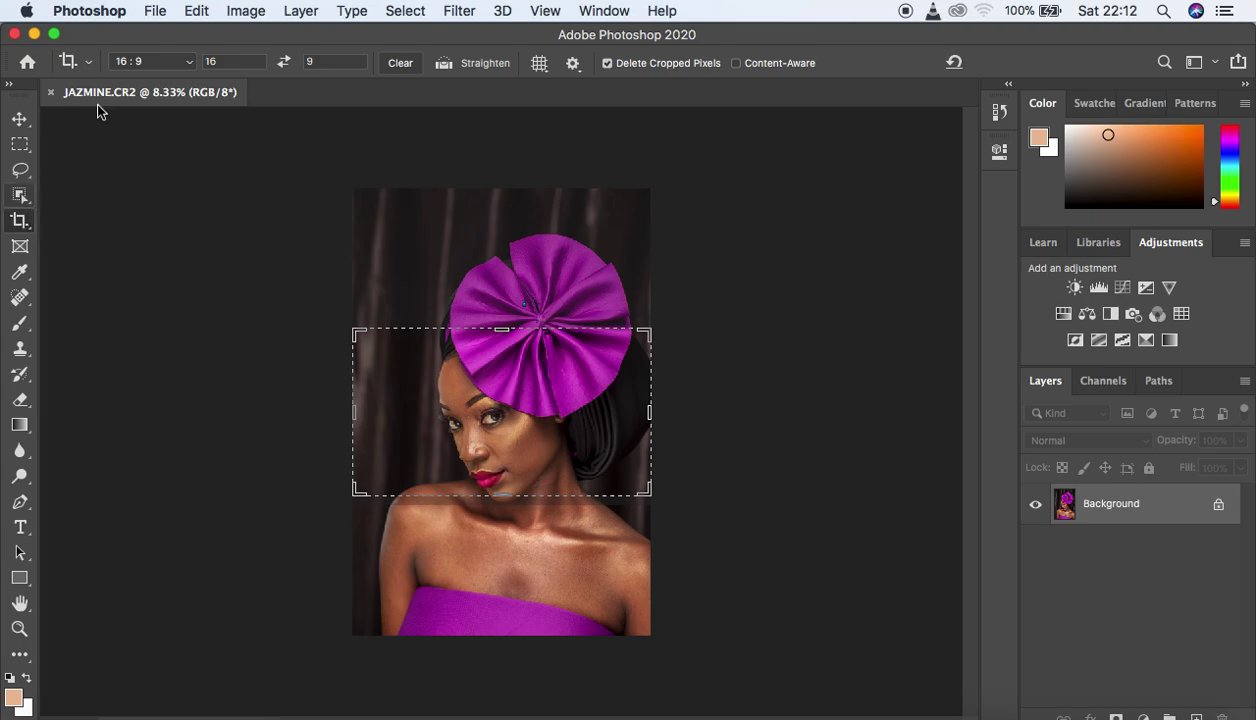
{"action": "left_click", "coordinate": [159, 71]}
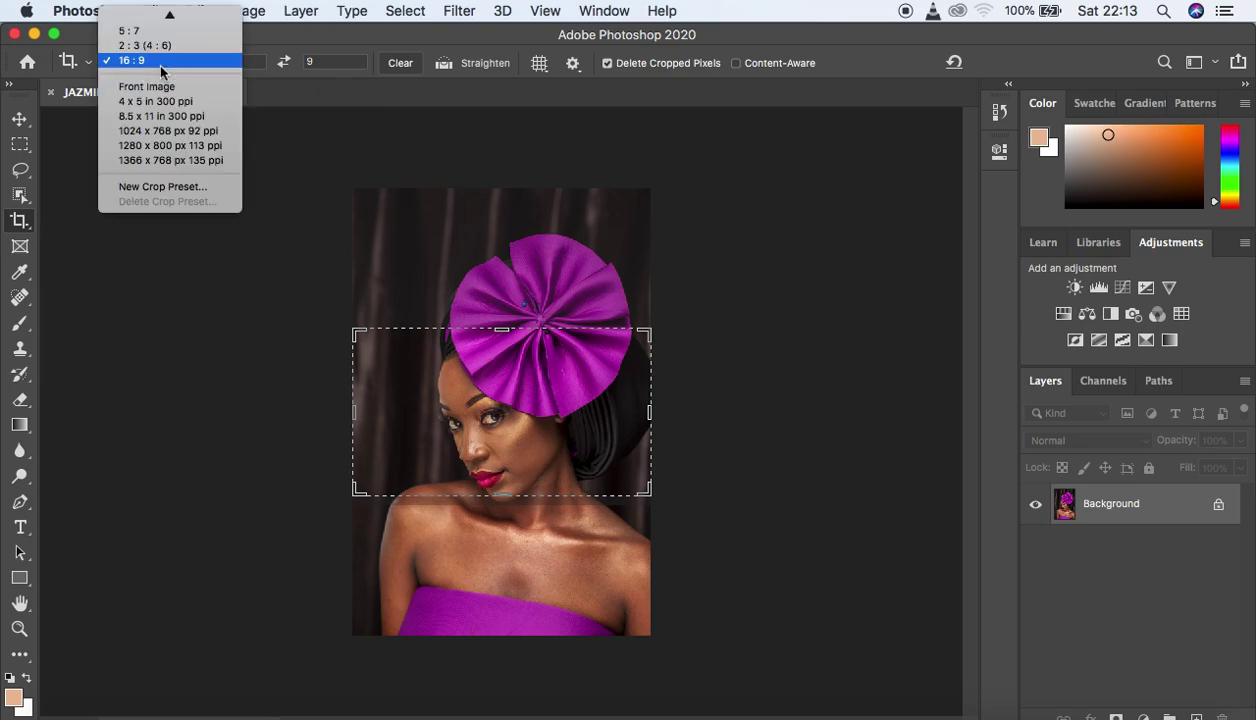
{"action": "scroll", "coordinate": [155, 42], "scroll_direction": "up", "scroll_amount": 3}
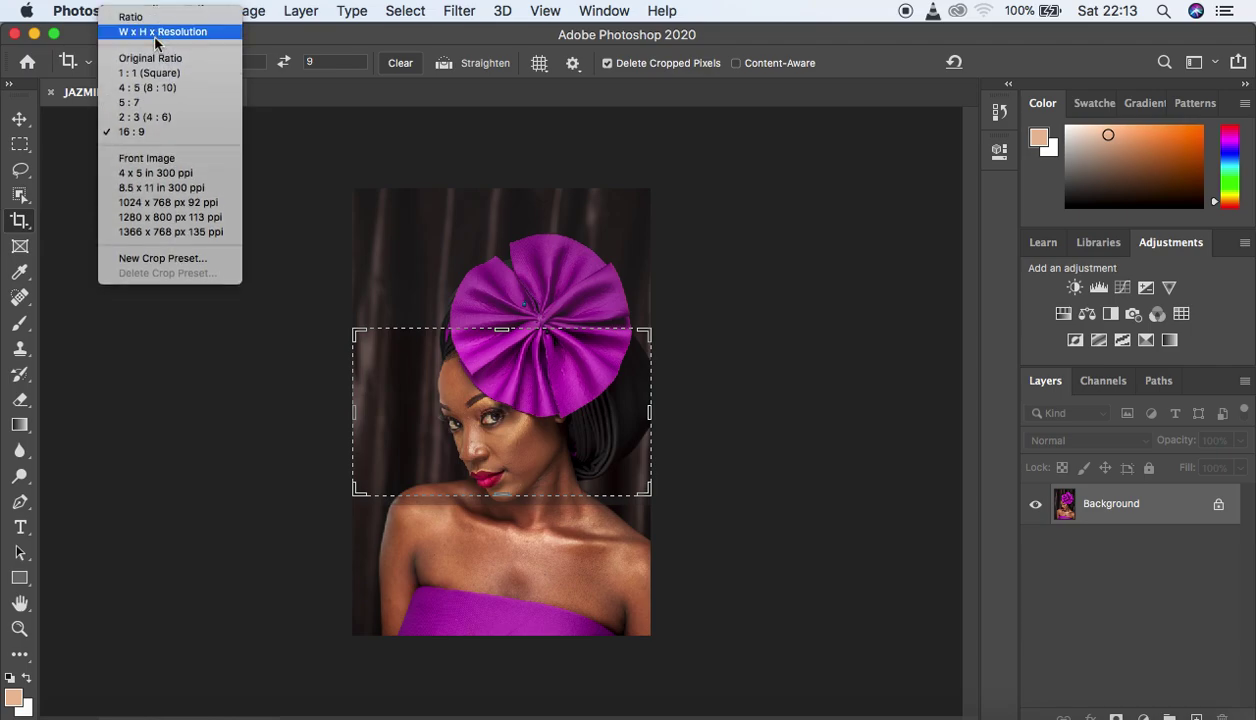
{"action": "left_click", "coordinate": [143, 88]}
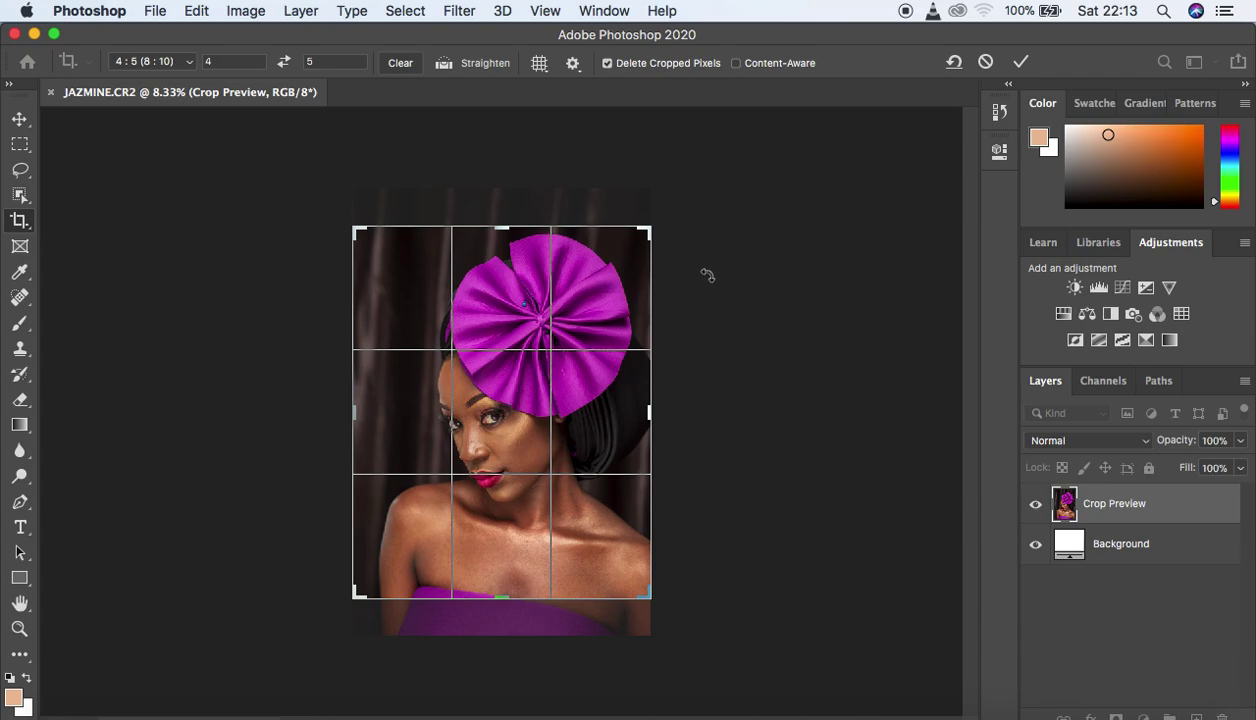
{"action": "left_click_drag", "start_coordinate": [703, 237], "coordinate": [701, 219]}
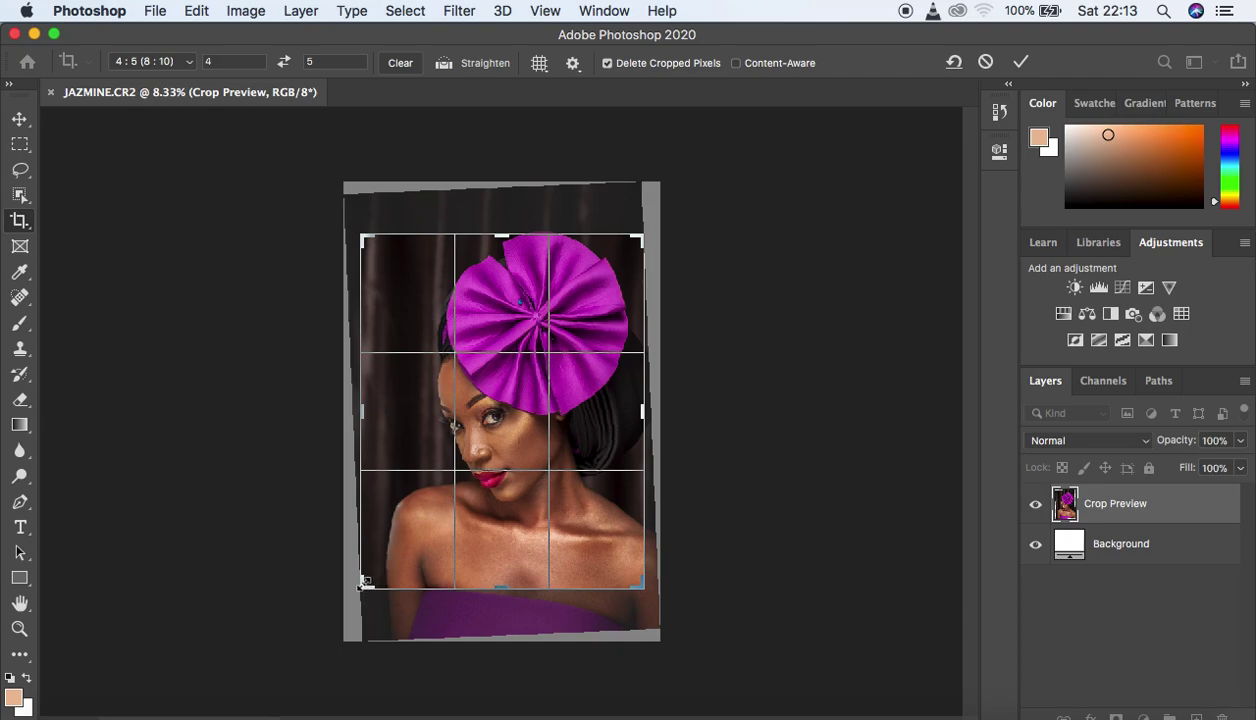
{"action": "left_click_drag", "start_coordinate": [544, 233], "coordinate": [542, 270]}
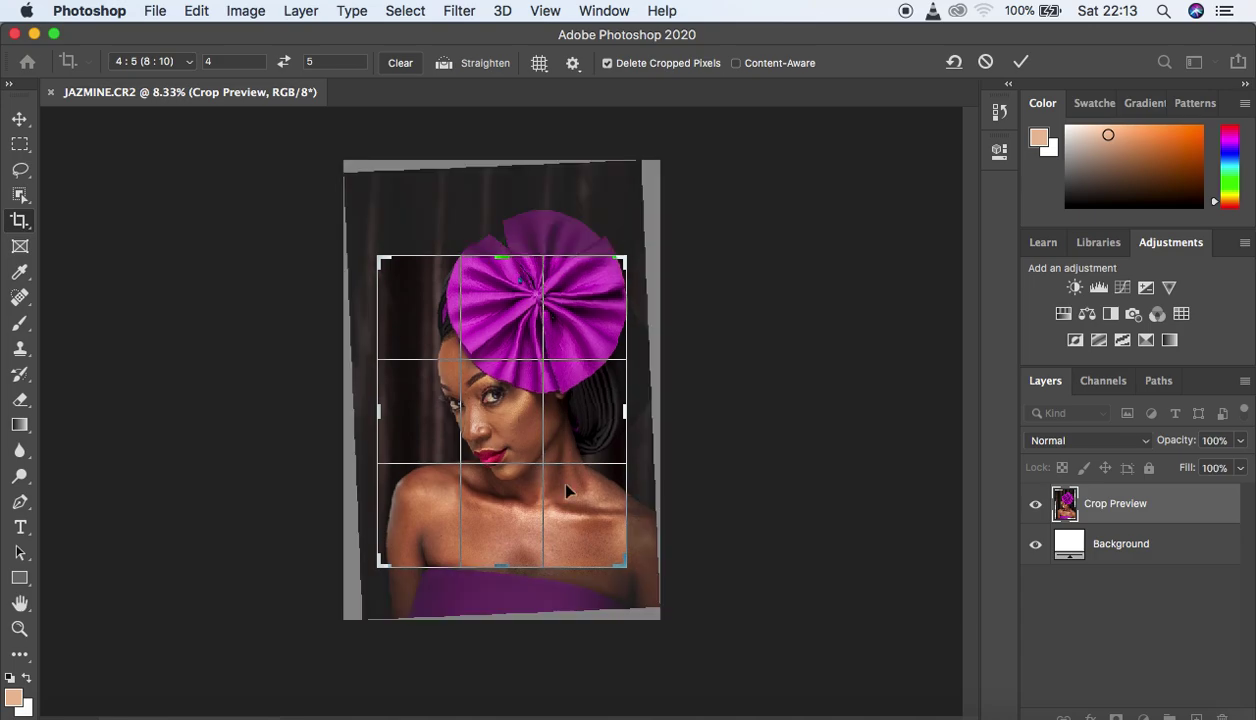
{"action": "left_click_drag", "start_coordinate": [624, 565], "coordinate": [621, 582]}
{"action": "left_click_drag", "start_coordinate": [577, 246], "coordinate": [578, 274]}
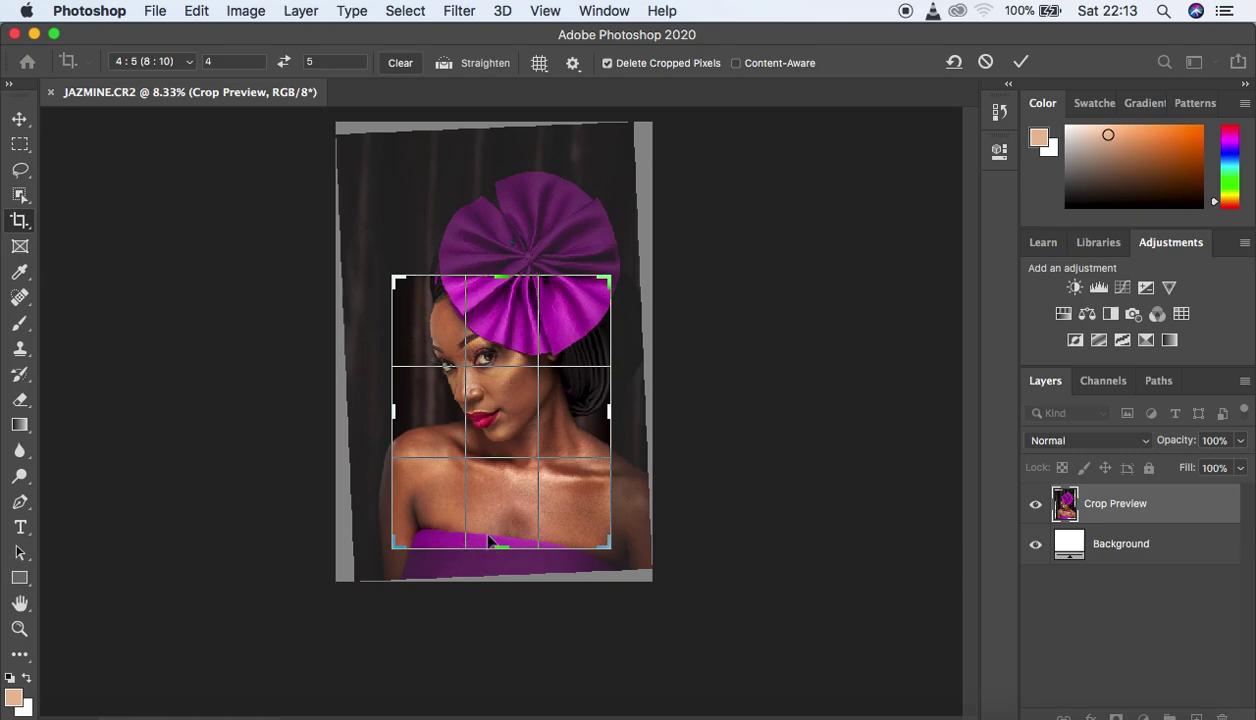
{"action": "left_click_drag", "start_coordinate": [617, 551], "coordinate": [620, 555]}
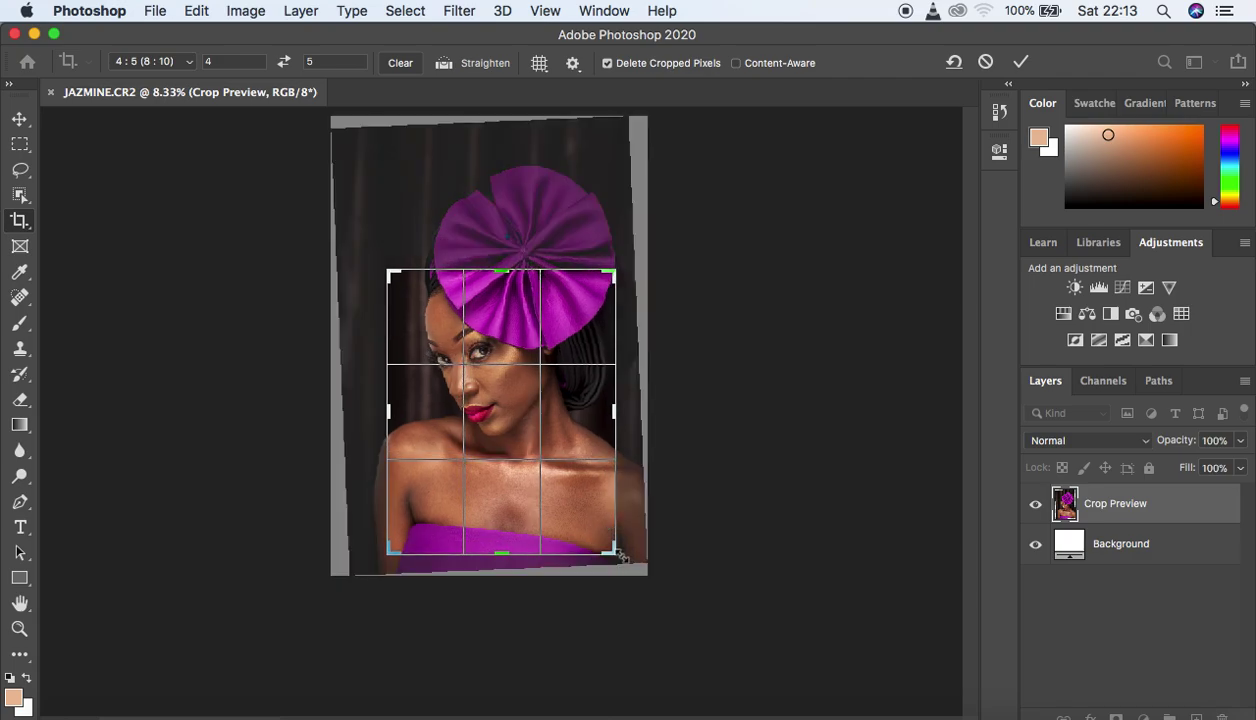
{"action": "left_click_drag", "start_coordinate": [395, 551], "coordinate": [394, 548]}
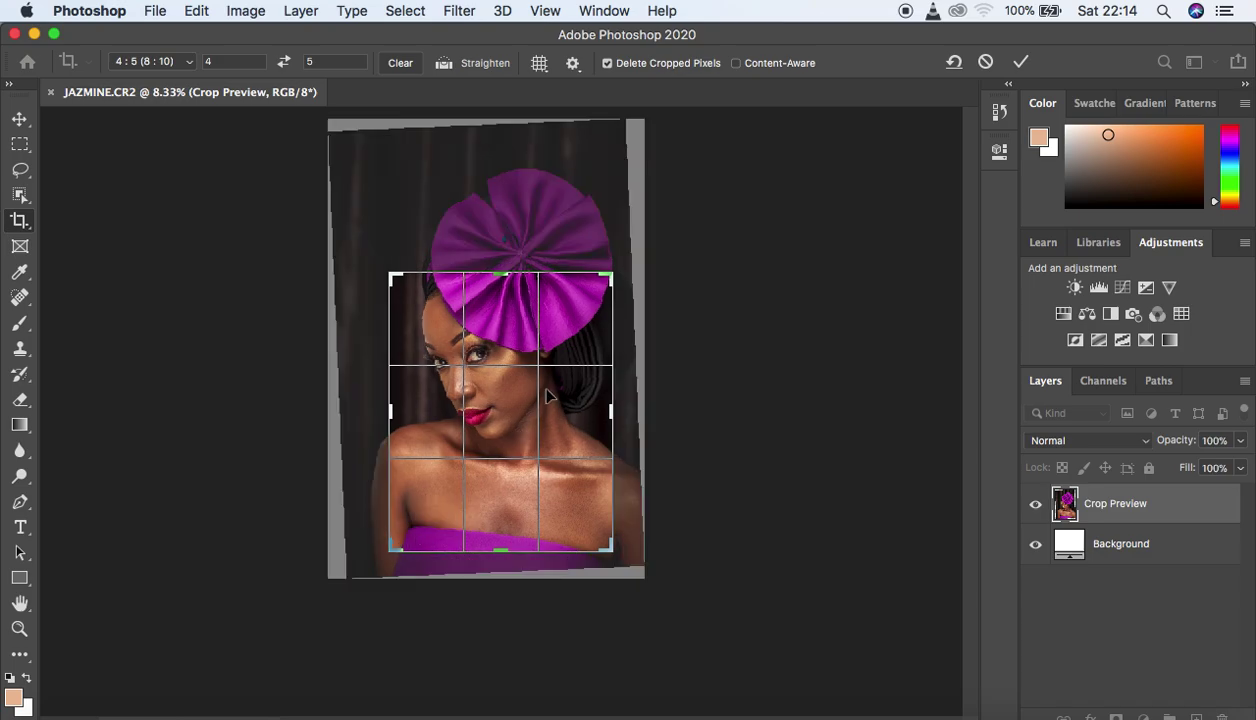
{"action": "double_click", "coordinate": [597, 332]}
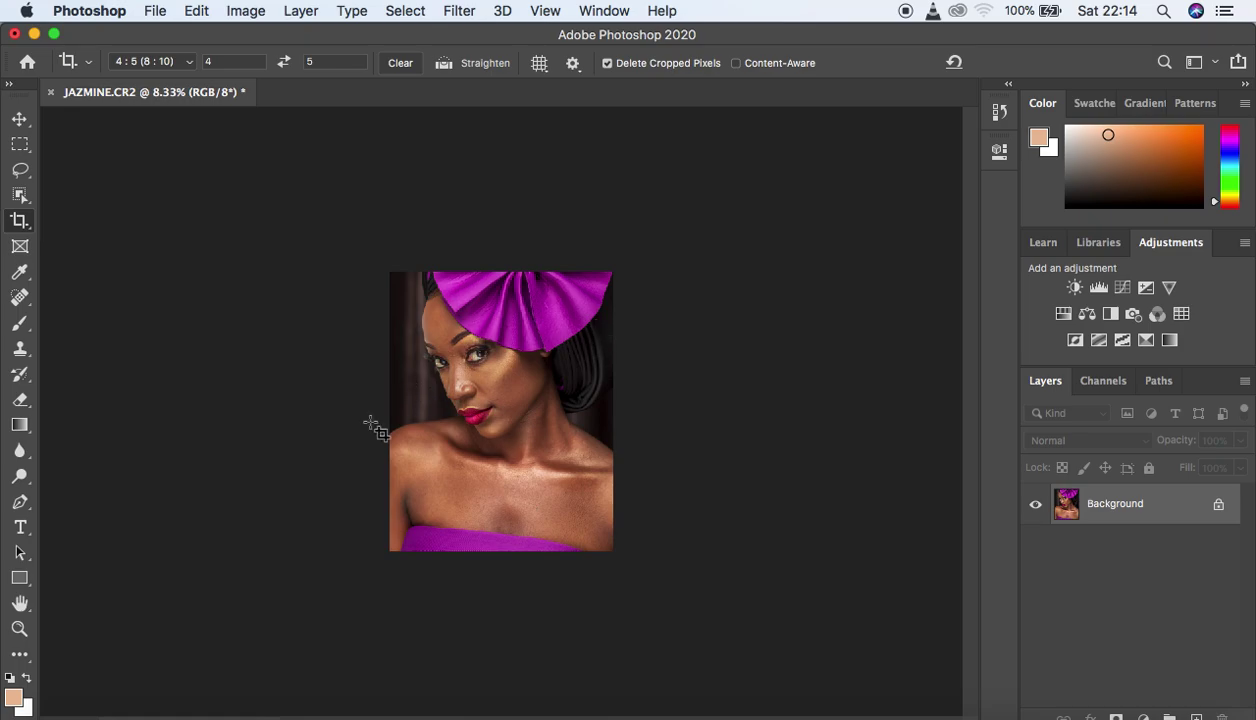
Examine the cropped portrait's face, skin and shoulders at closer magnification, and return to a view of the whole image.
{"action": "key", "text": "super+equal"}
{"action": "key", "text": "super+equal"}
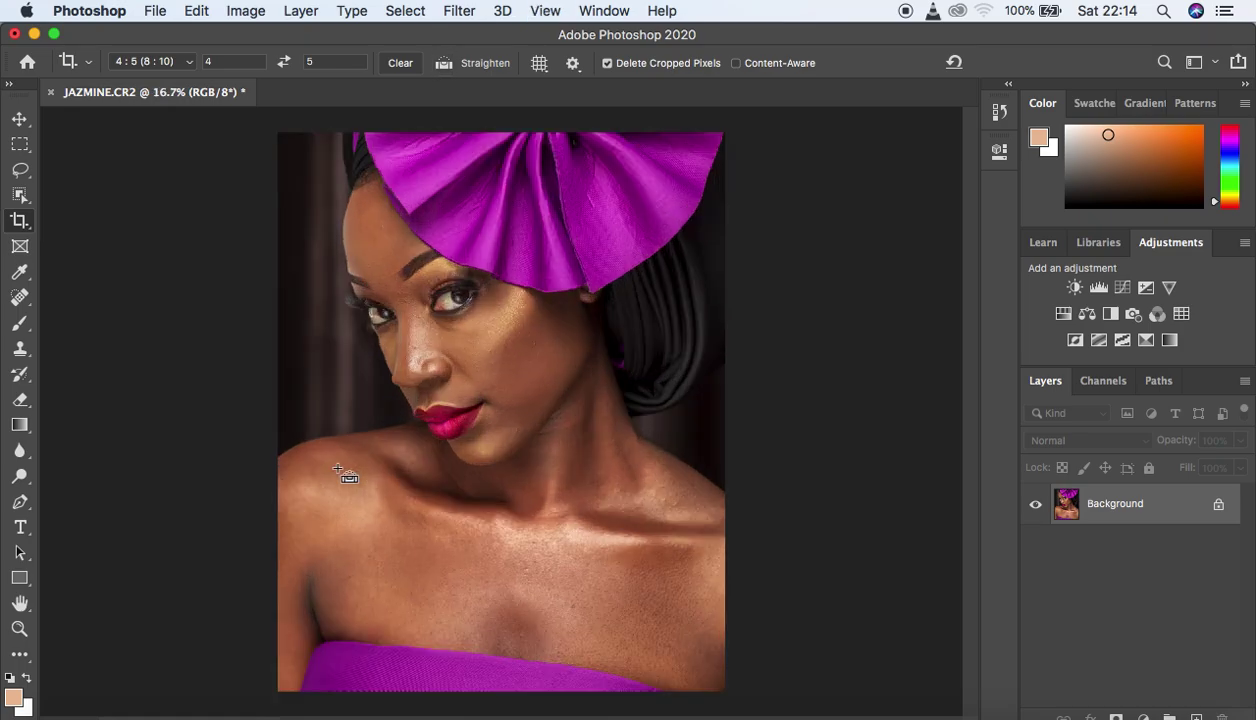
{"action": "key", "text": "super+equal"}
{"action": "key", "text": "super+equal"}
{"action": "key", "text": "super+minus"}
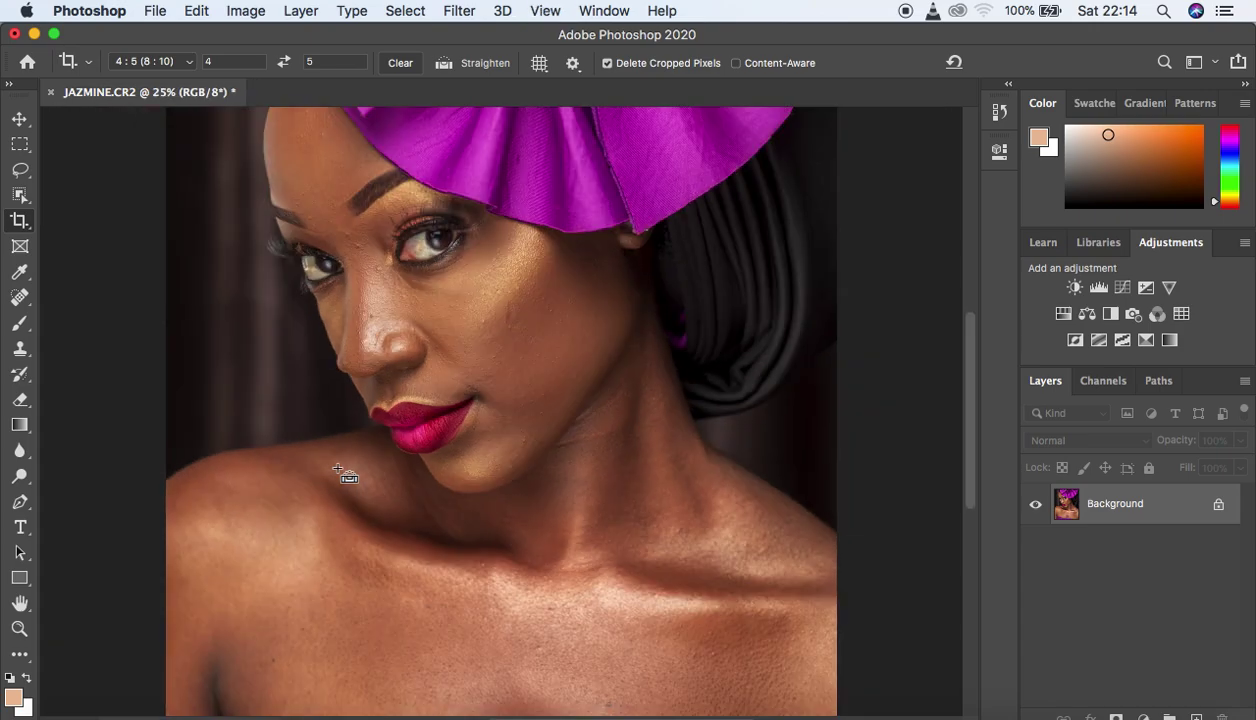
{"action": "key", "text": "super+minus"}
{"action": "key", "text": "super+minus"}
{"action": "key", "text": "super+equal"}
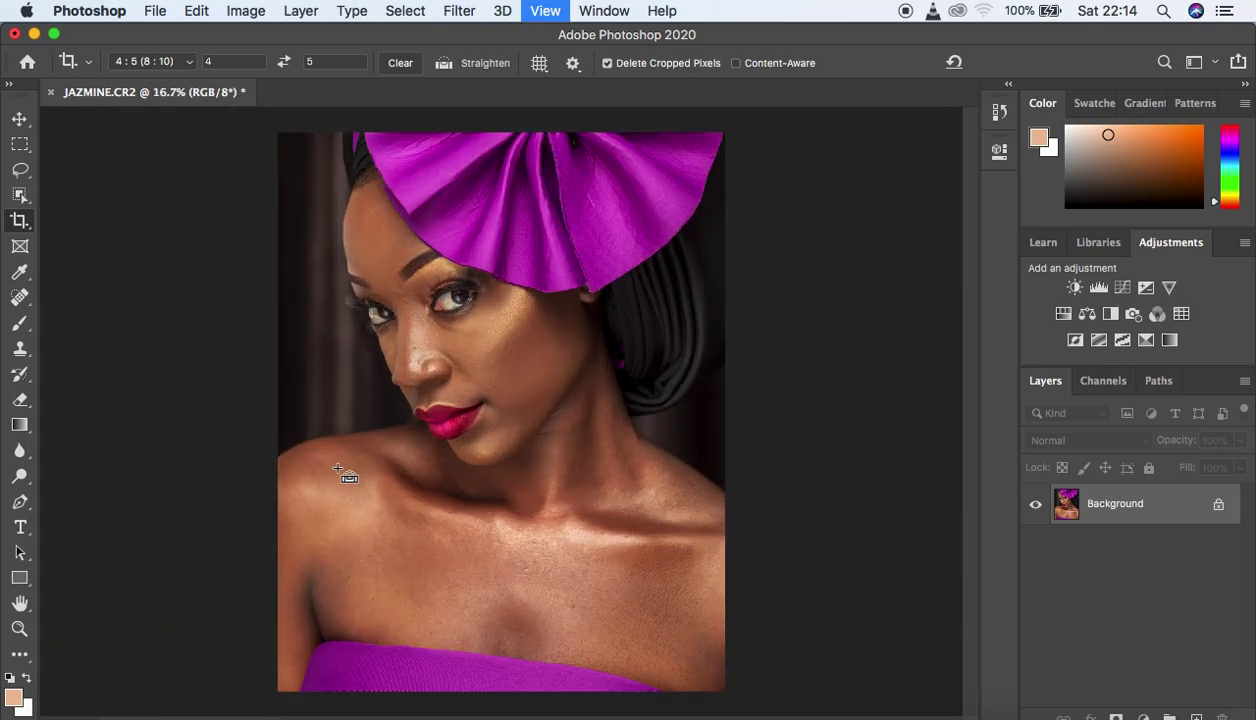
{"action": "key", "text": "super+equal"}
{"action": "key", "text": "super+equal"}
{"action": "key", "text": "super+minus"}
{"action": "key", "text": "super+minus"}
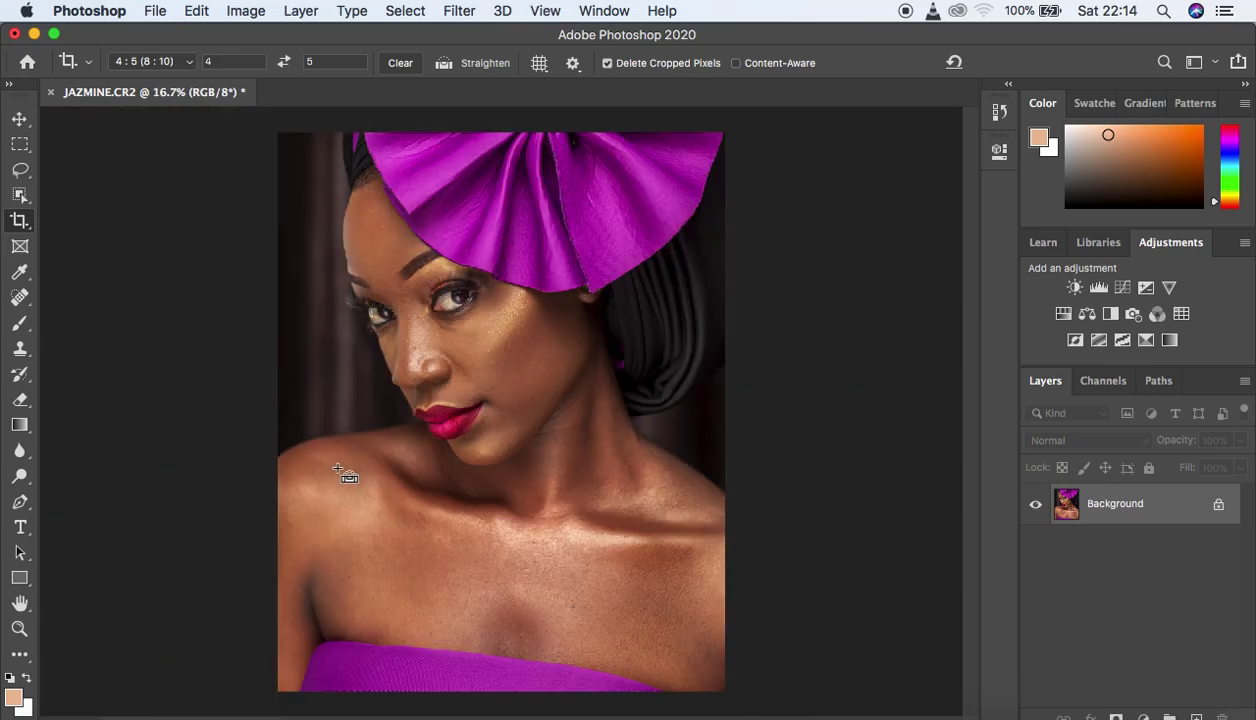
{"action": "key", "text": "super+minus"}
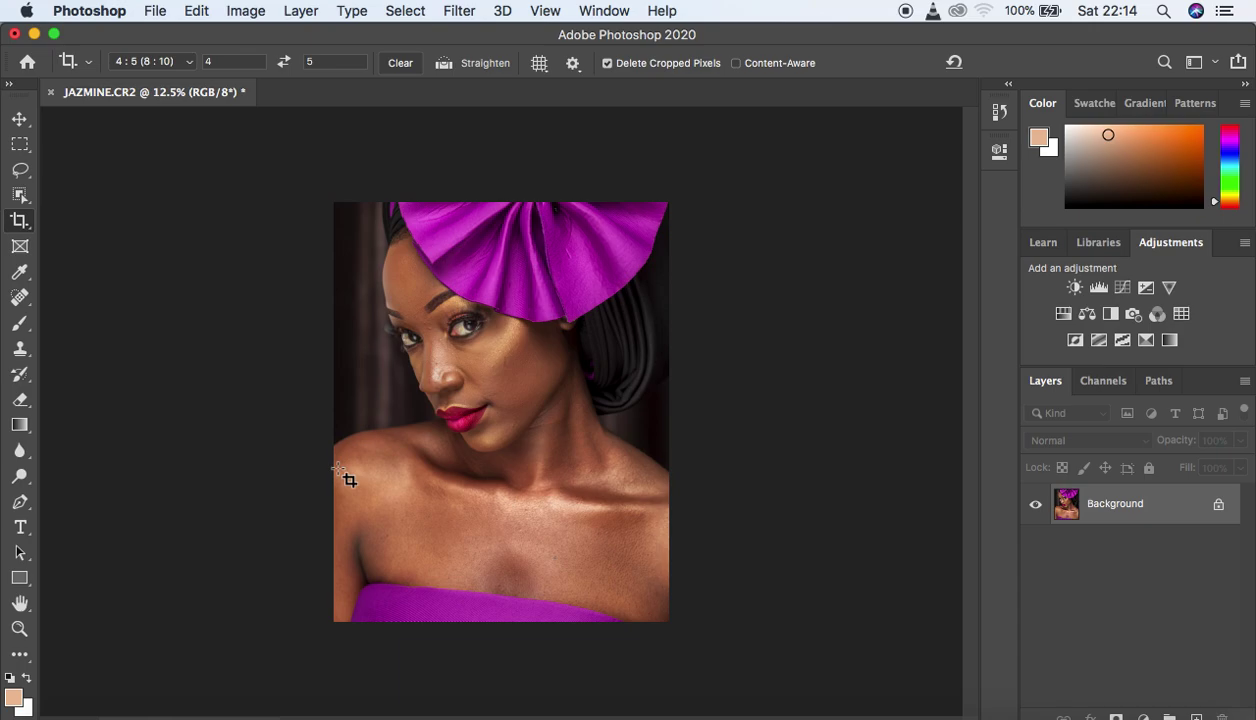
{"action": "left_click", "coordinate": [20, 171]}
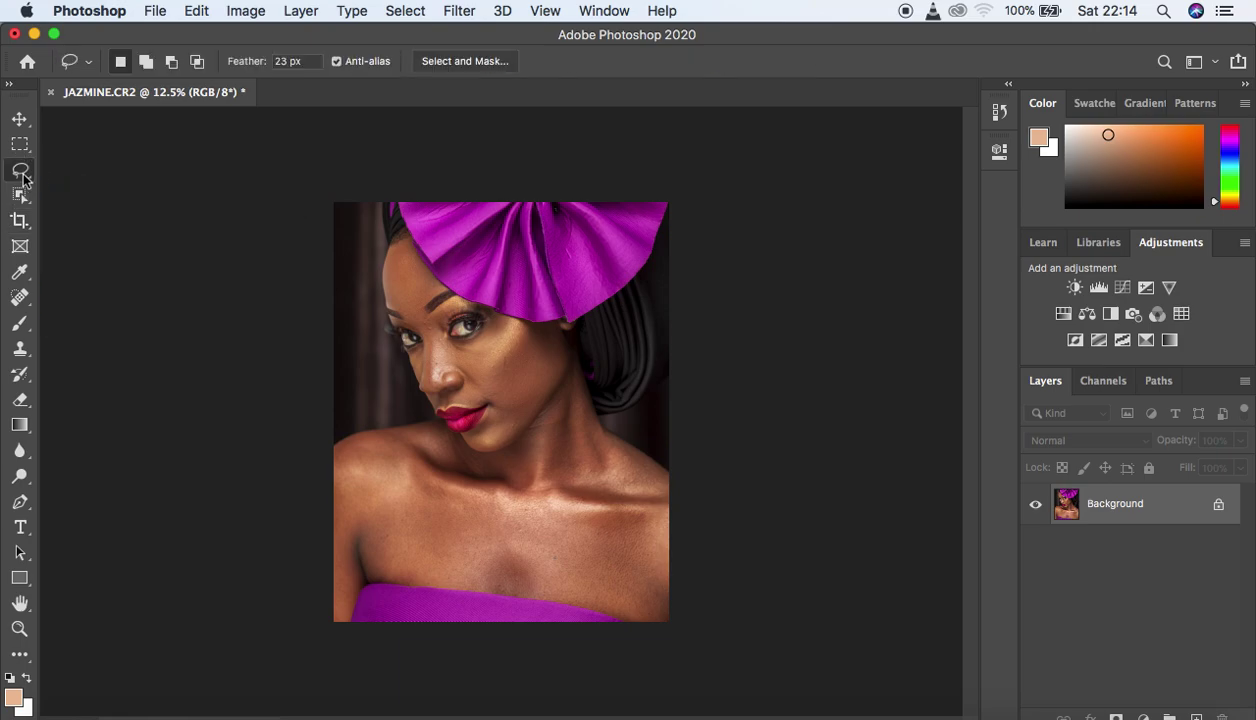
{"action": "left_click", "coordinate": [20, 299]}
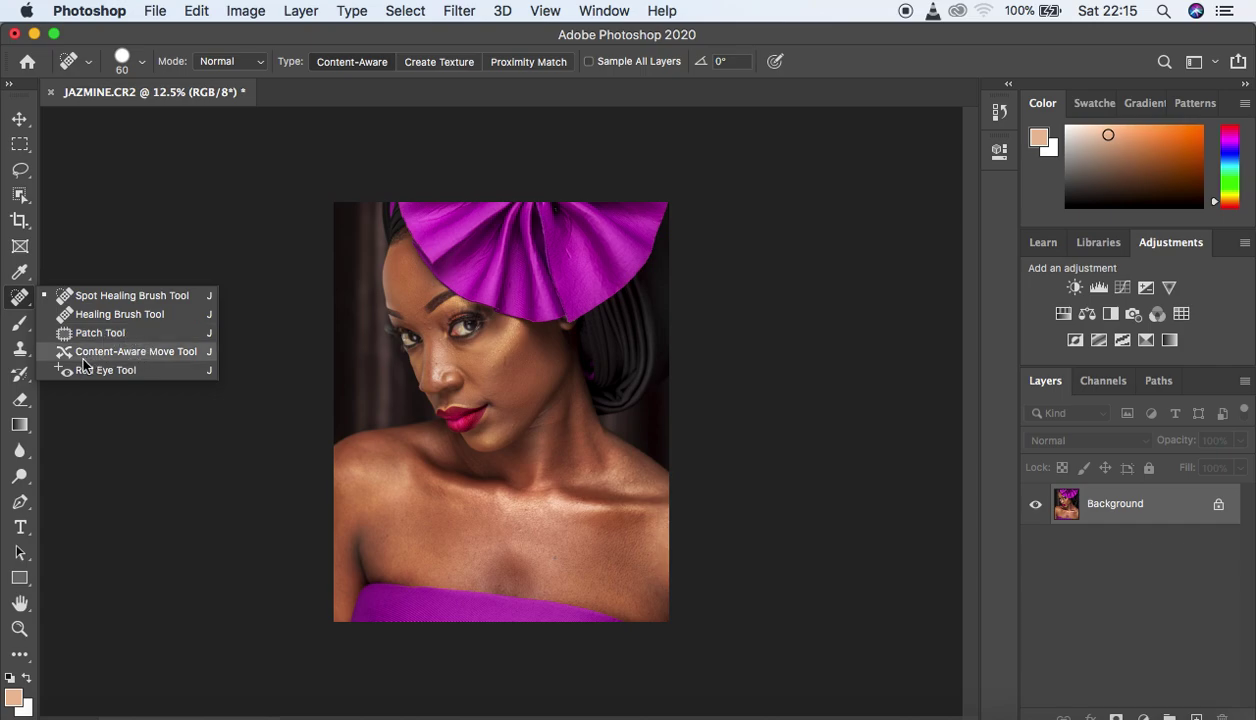
{"action": "left_click", "coordinate": [22, 357]}
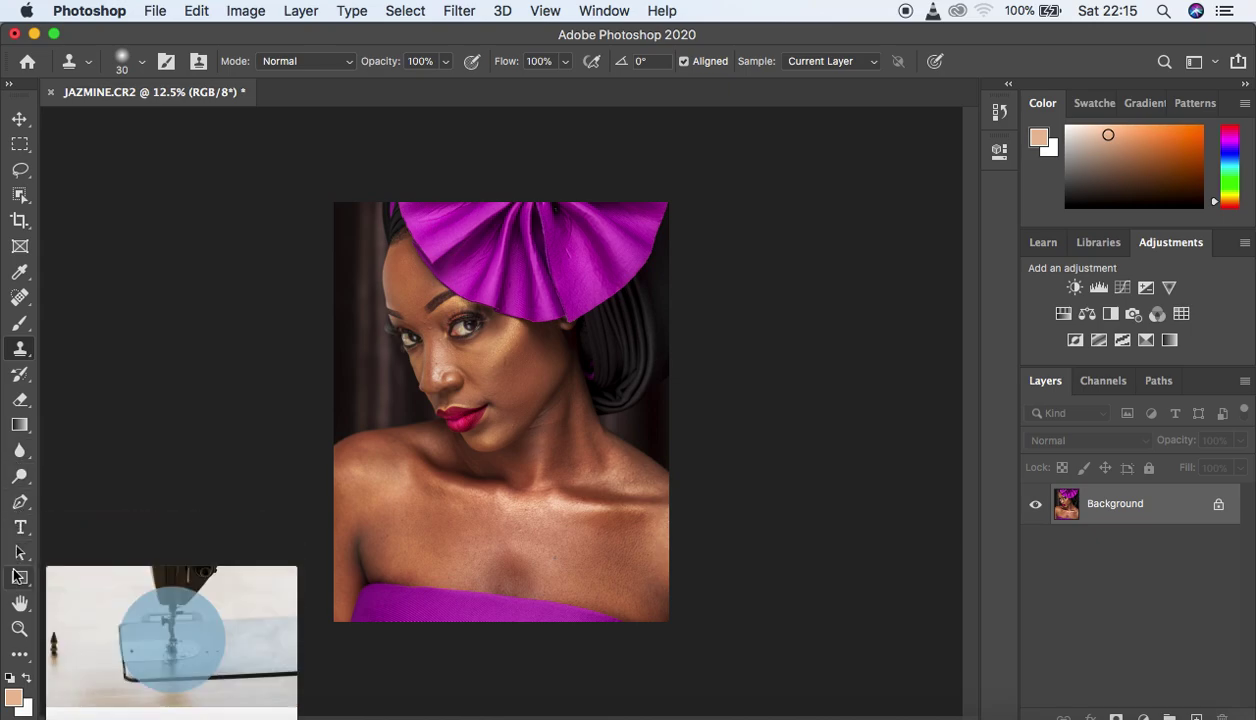
{"action": "left_click", "coordinate": [22, 322]}
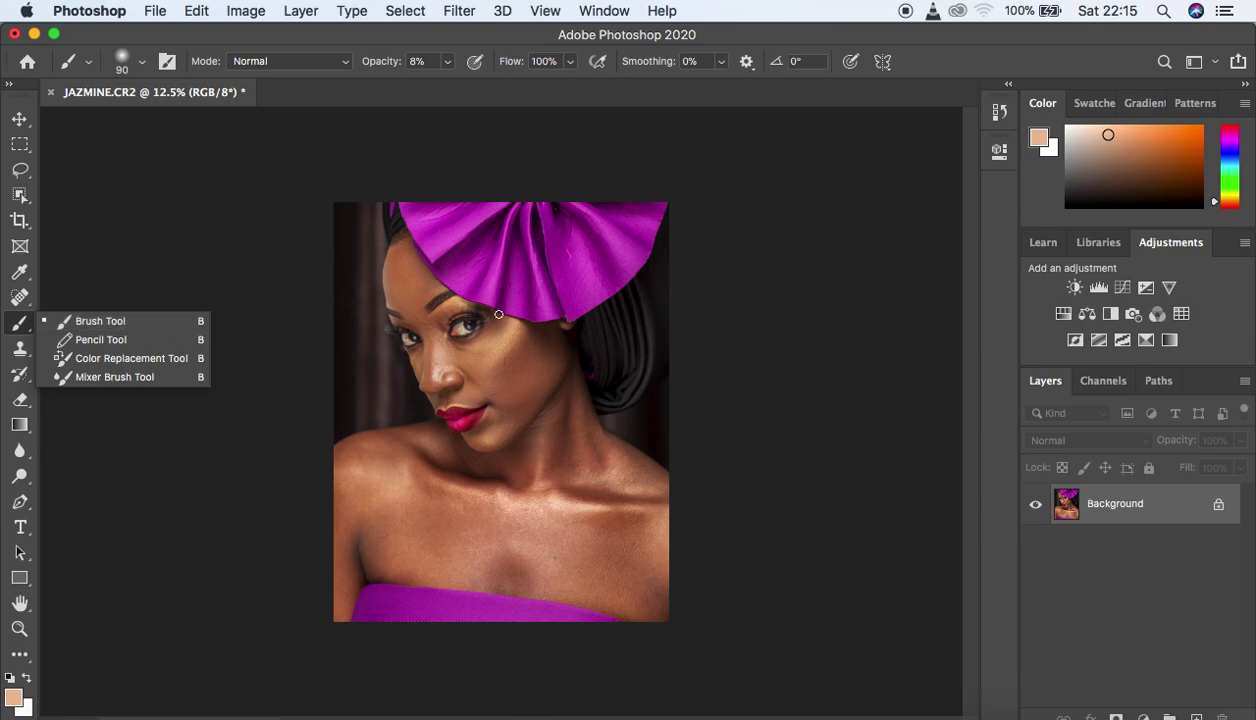
{"action": "left_click", "coordinate": [18, 172]}
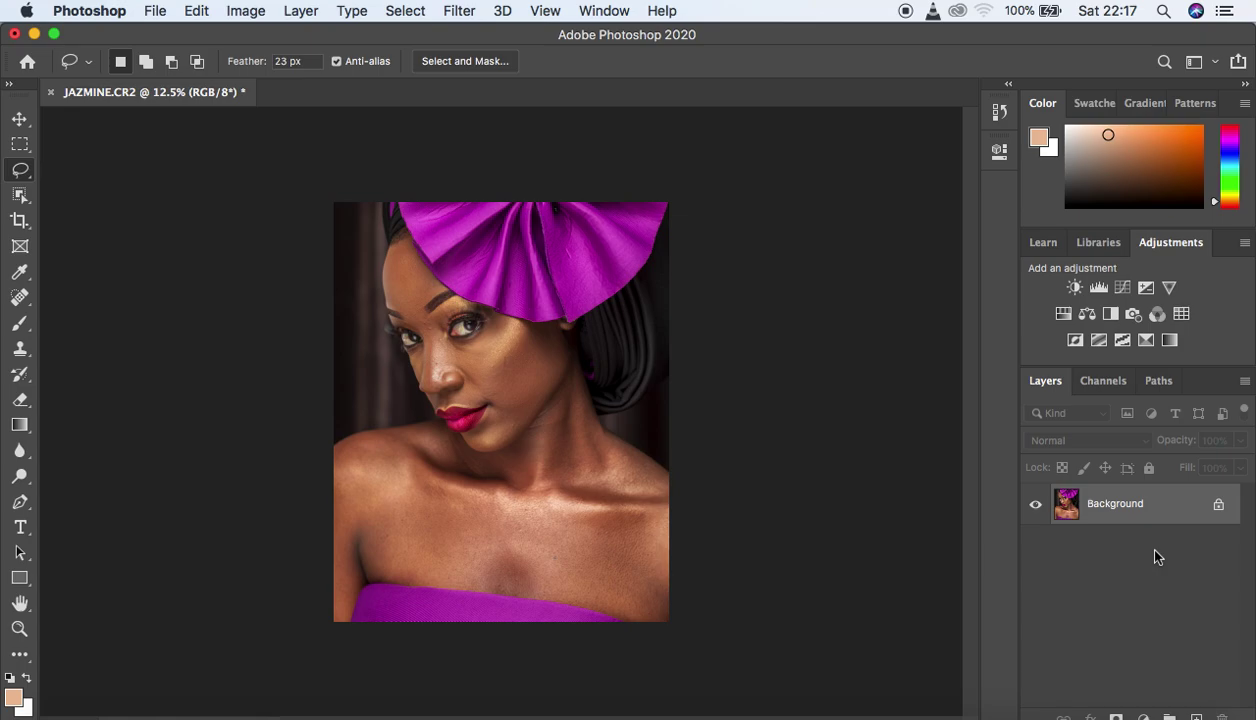
Duplicate the Background layer twice and rename the lower copy "SKINTONES/ LOW FREQ".
{"action": "key", "text": "super+j"}
{"action": "key", "text": "super+j"}
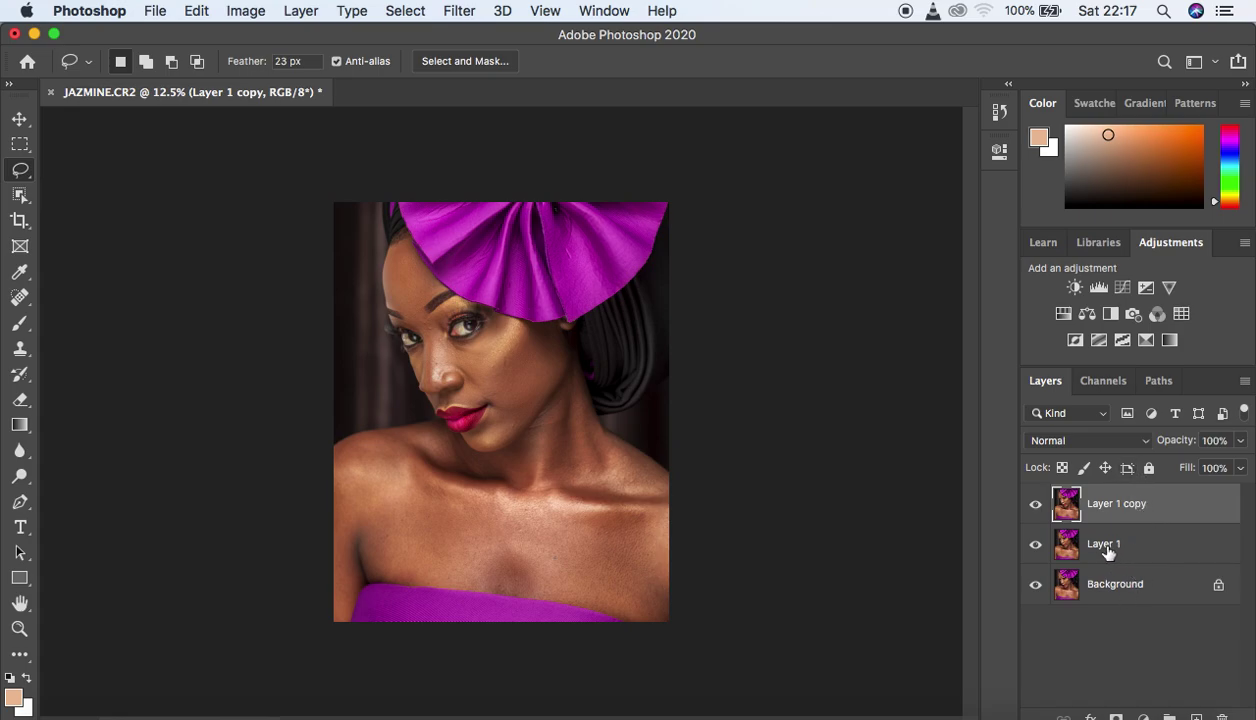
{"action": "double_click", "coordinate": [1106, 544]}
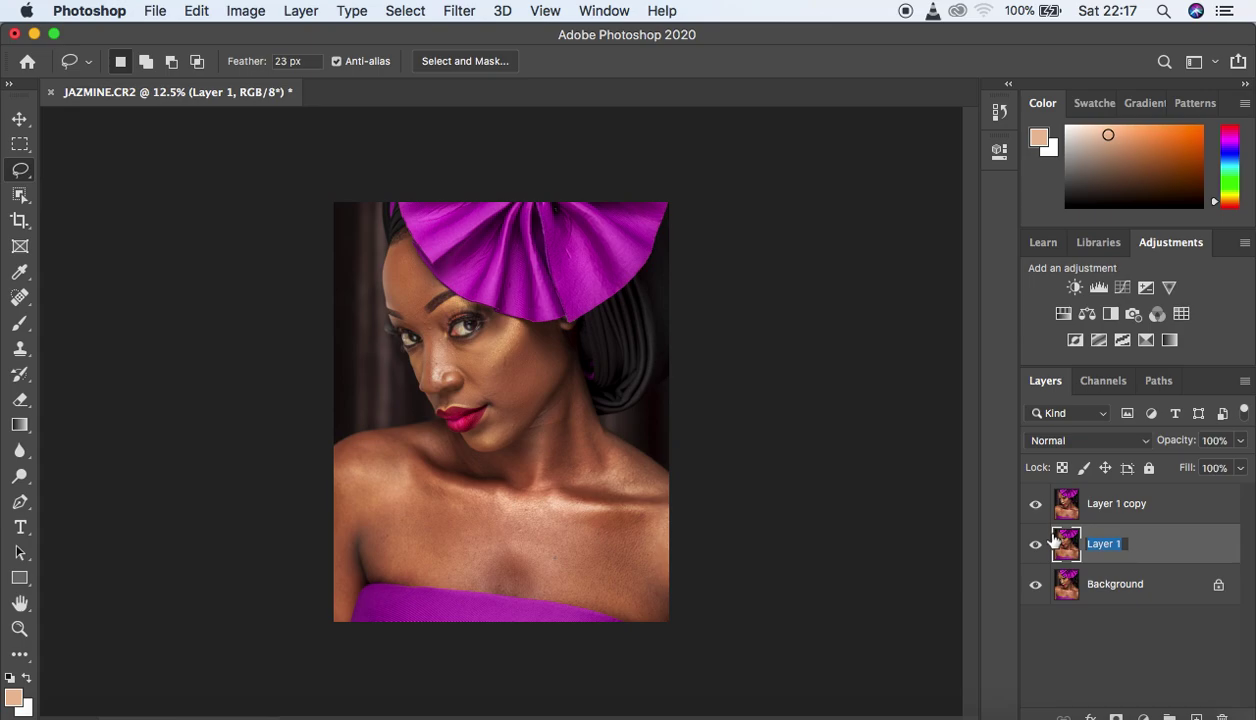
{"action": "type", "text": "SKINTONES/ LOW FREQ"}
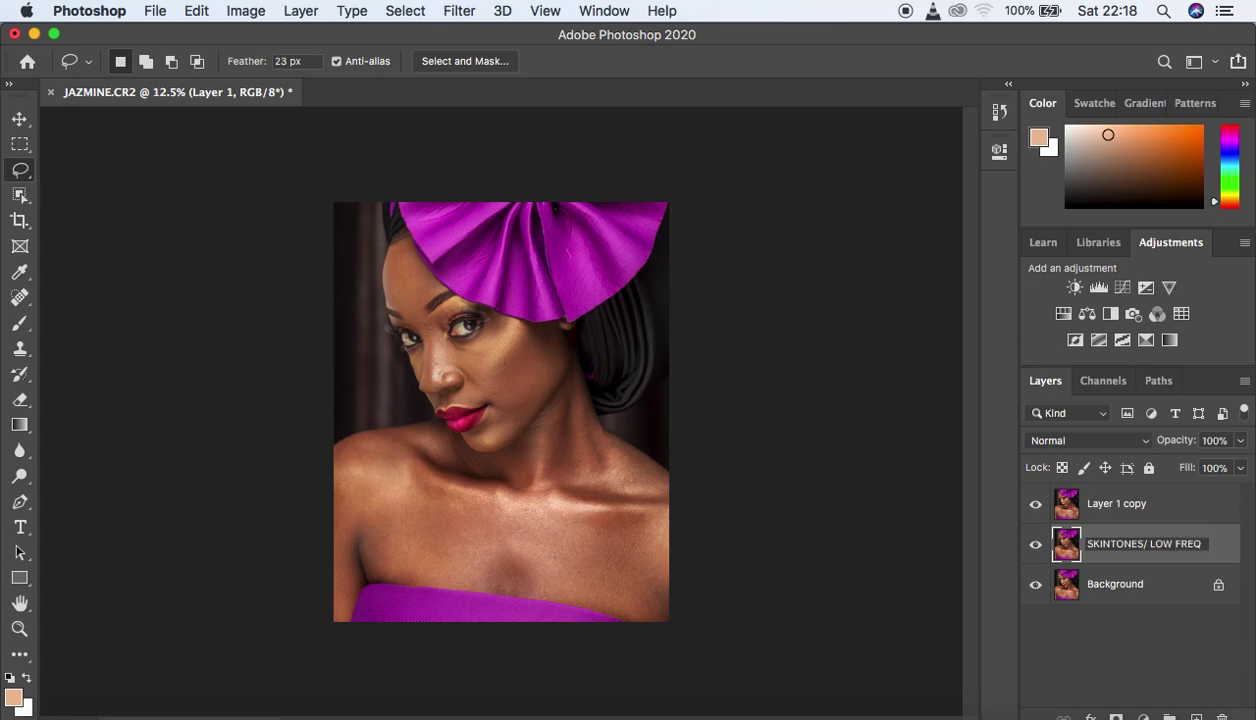
{"action": "key", "text": "Return"}
Rename the upper duplicate layer "TEXTURES/ HIGH FREQ".
{"action": "left_click", "coordinate": [1113, 503]}
{"action": "double_click", "coordinate": [1114, 503]}
{"action": "type", "text": "TE"}
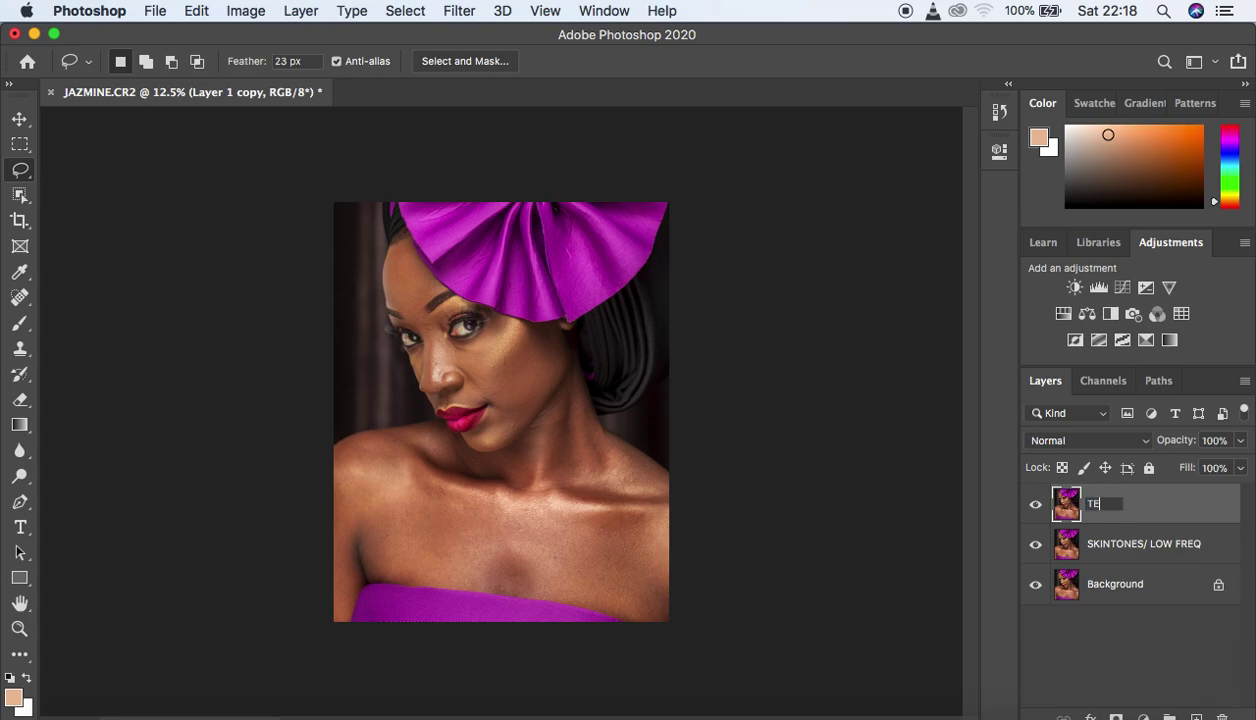
{"action": "type", "text": "XTURES/ HIGH FREQ"}
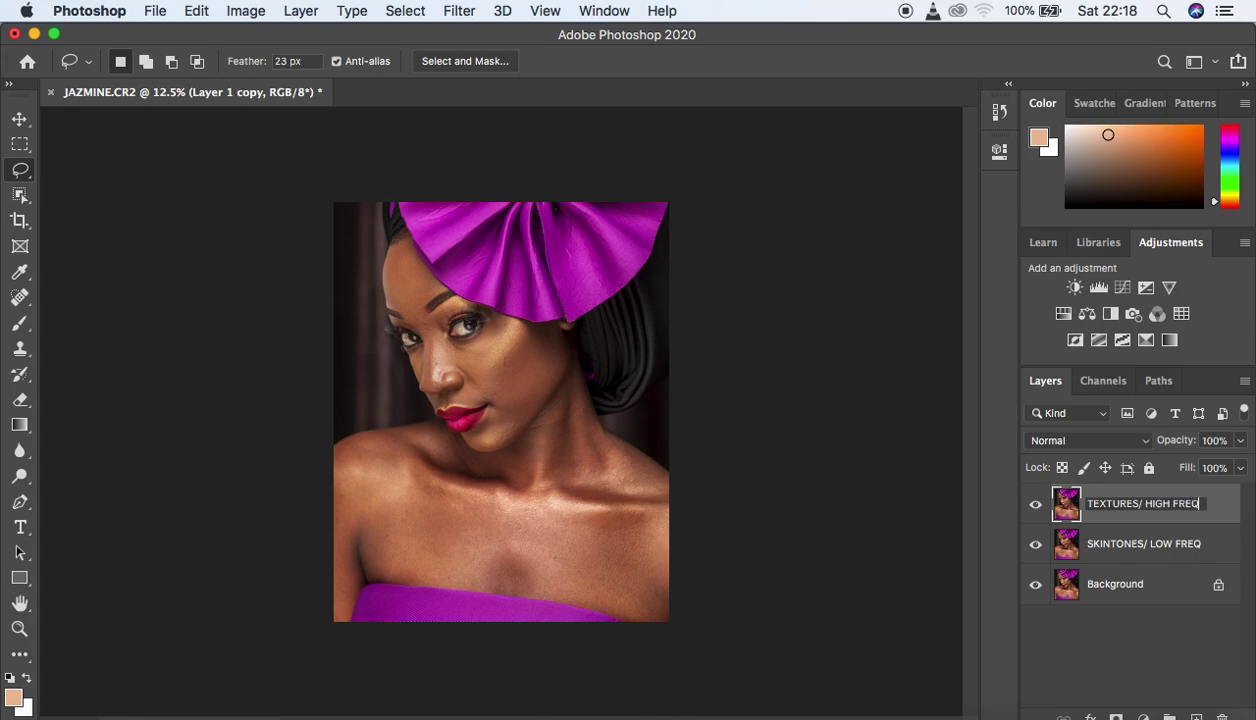
{"action": "key", "text": "Return"}
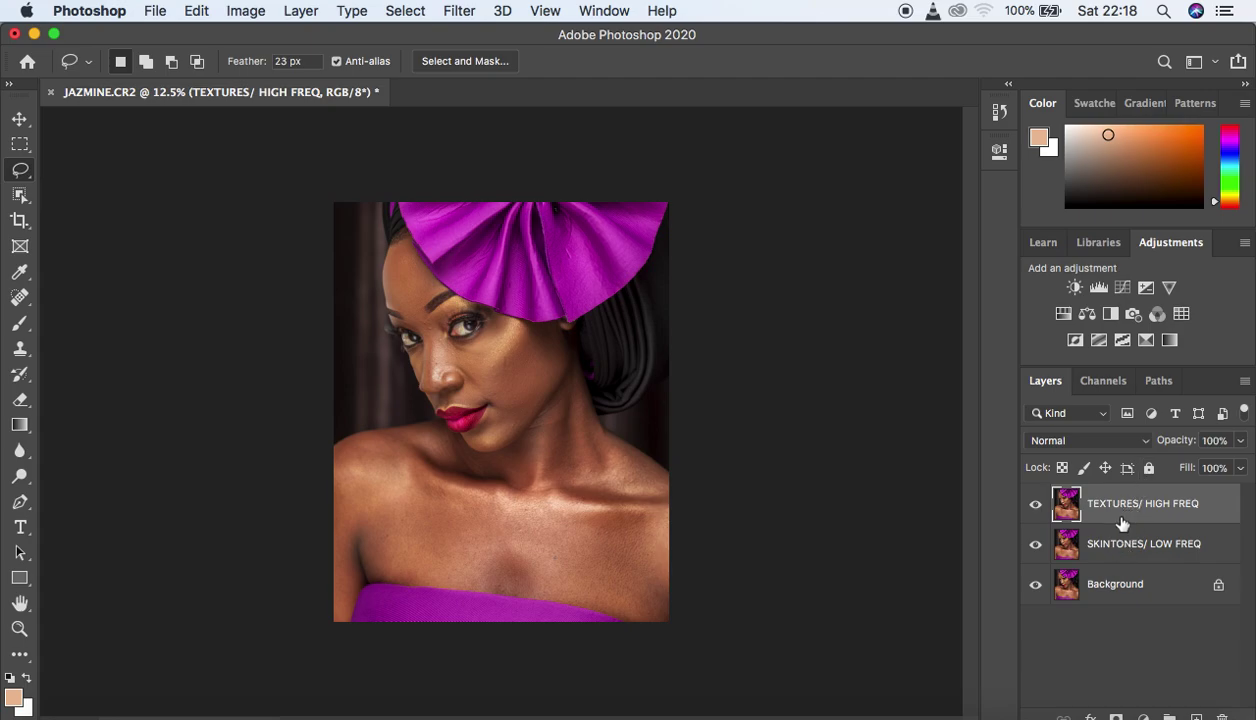
Hide the TEXTURES/ HIGH FREQ layer and start a Gaussian Blur on SKINTONES/ LOW FREQ with the radius reduced to 0.1 pixels.
{"action": "left_click", "coordinate": [1036, 506]}
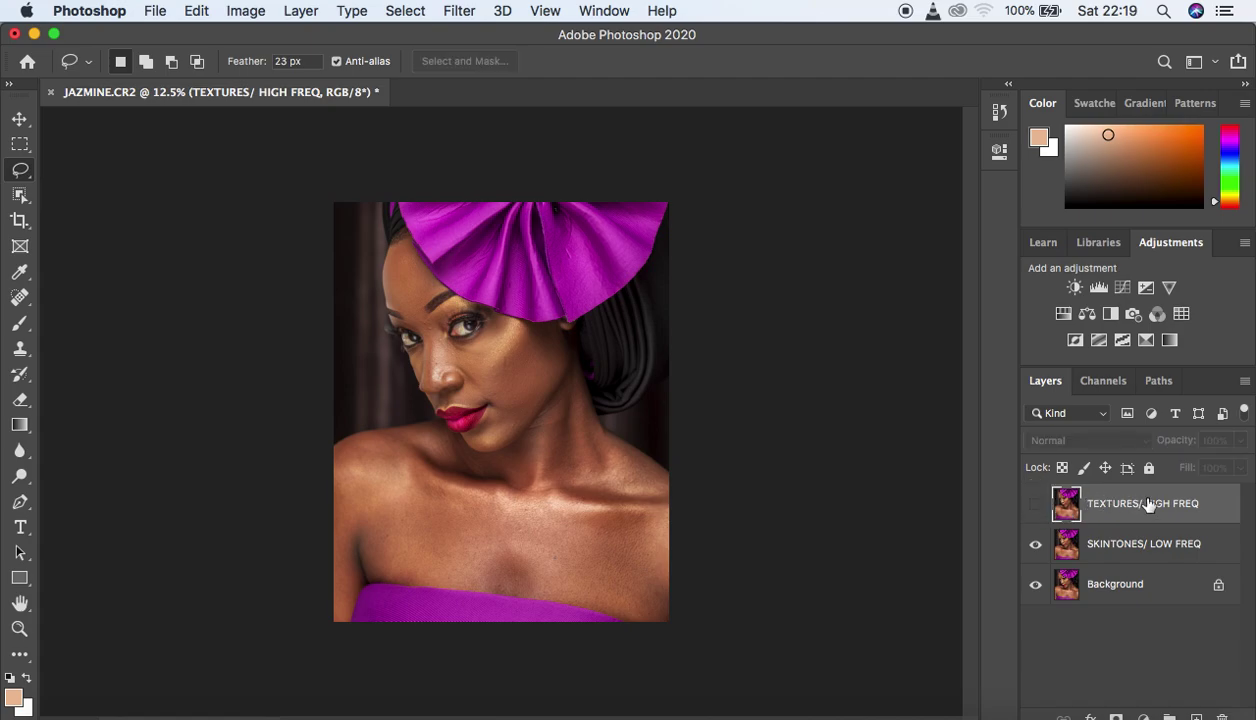
{"action": "left_click", "coordinate": [1216, 557]}
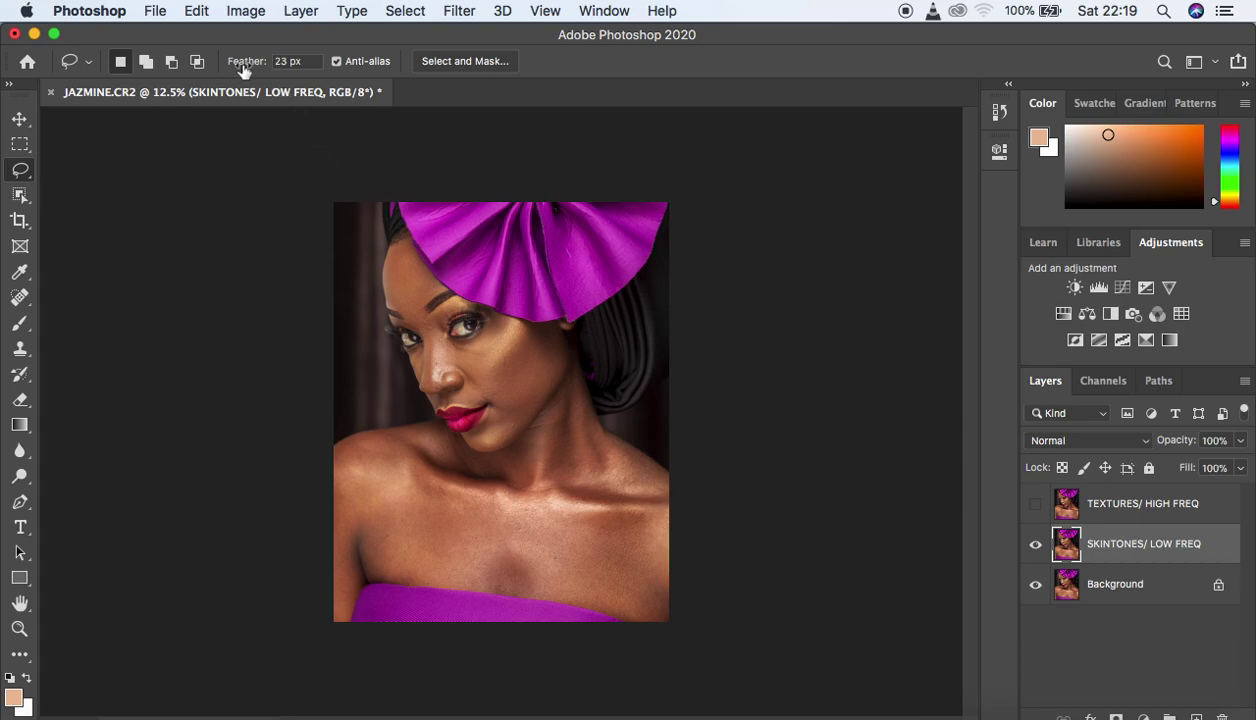
{"action": "left_click", "coordinate": [450, 12]}
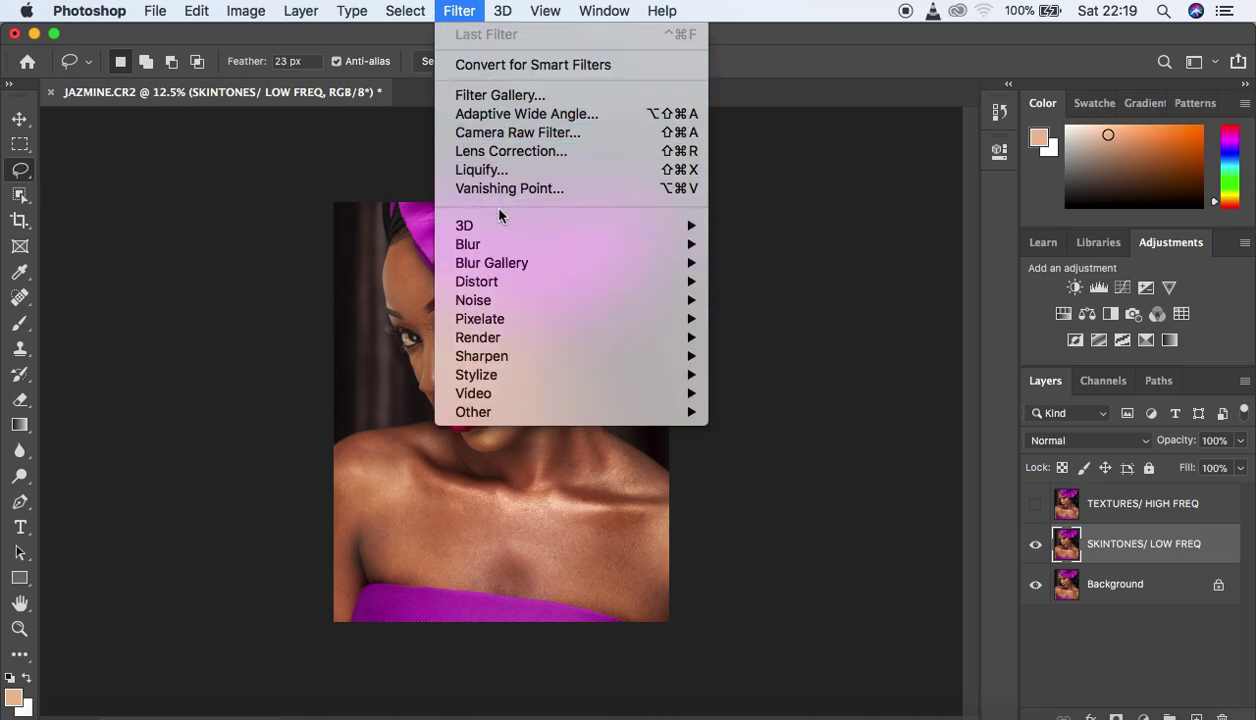
{"action": "mouse_move", "coordinate": [505, 245]}
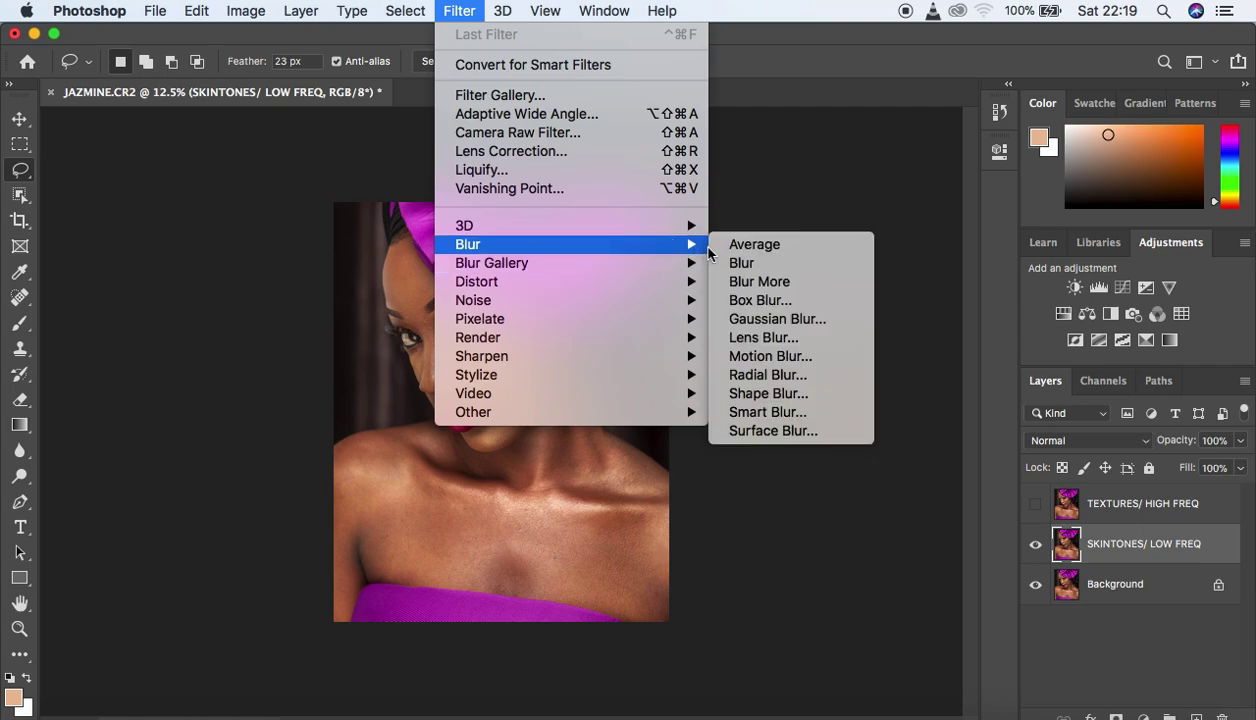
{"action": "left_click", "coordinate": [754, 316]}
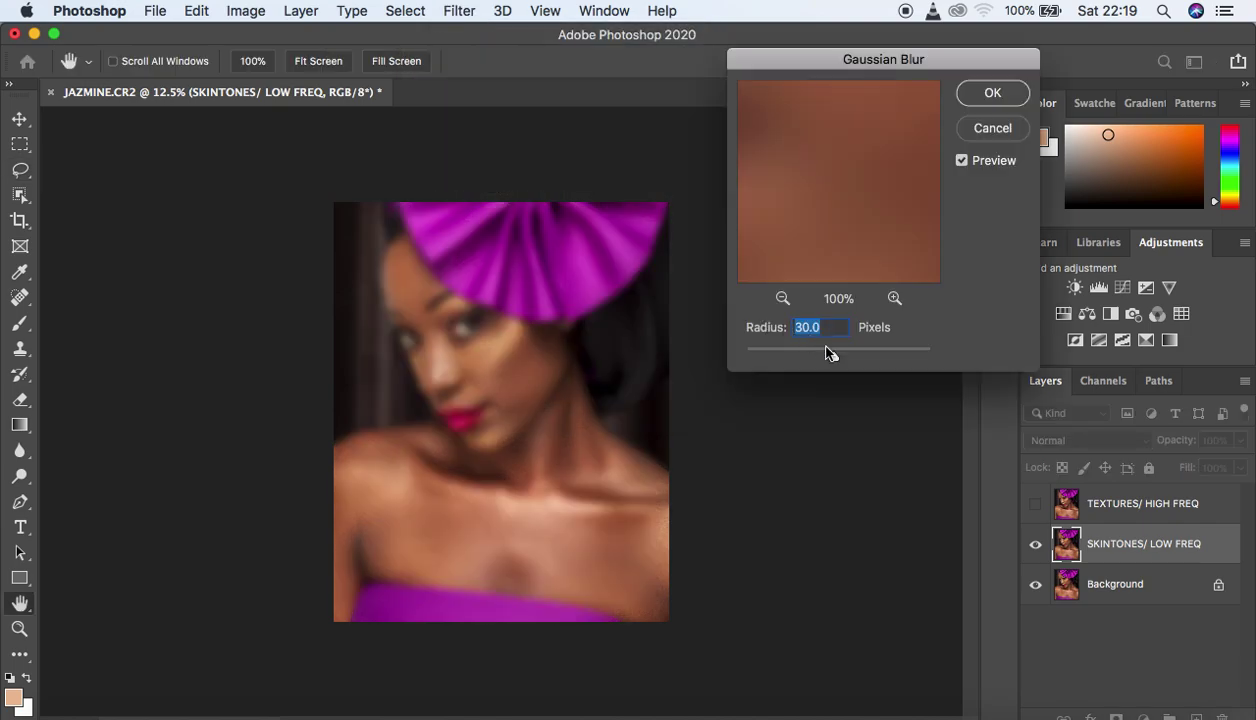
{"action": "left_click_drag", "start_coordinate": [834, 358], "coordinate": [748, 357]}
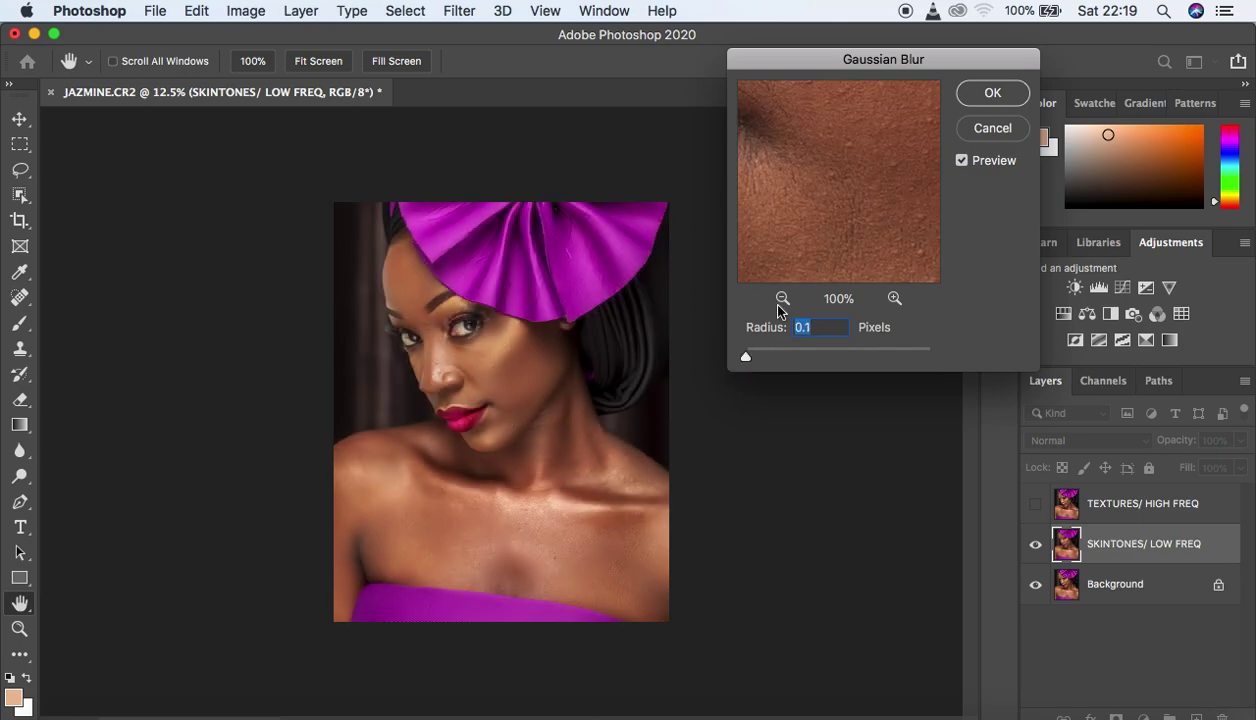
Examine the eye, cheek and skin texture in the Gaussian Blur preview at 50% and compare with the preview off and on.
{"action": "left_click_drag", "start_coordinate": [784, 187], "coordinate": [827, 202]}
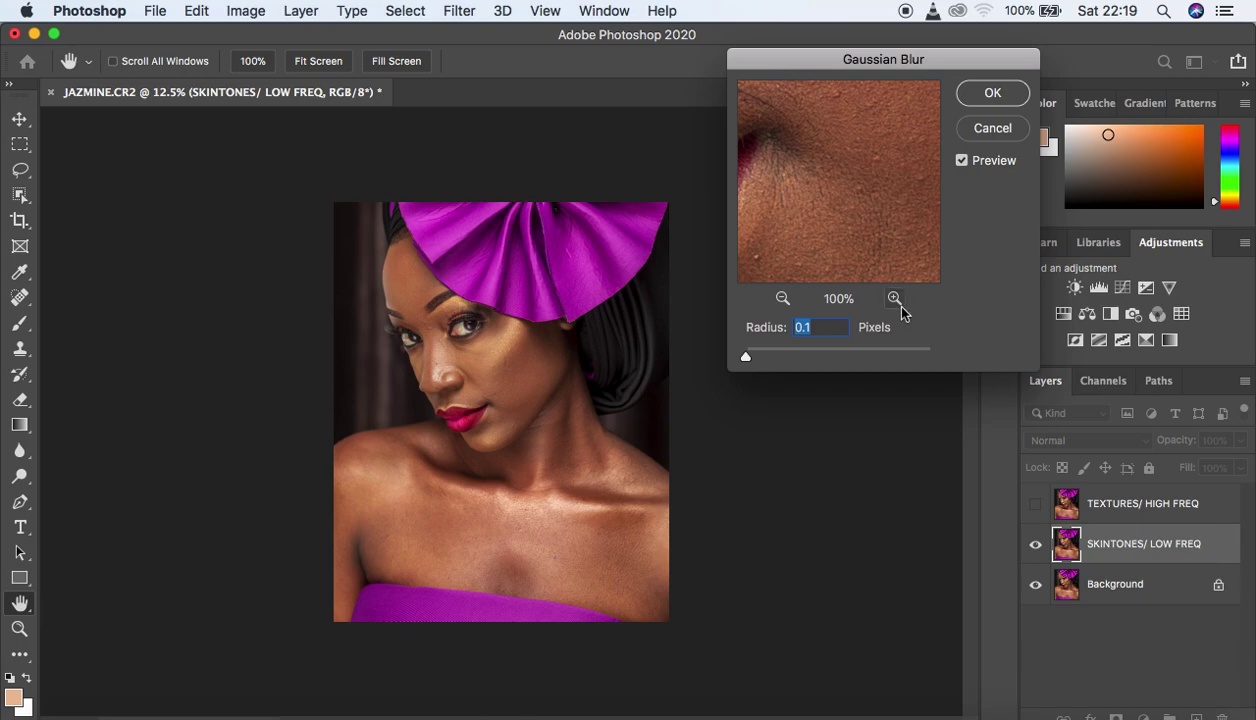
{"action": "left_click", "coordinate": [783, 299]}
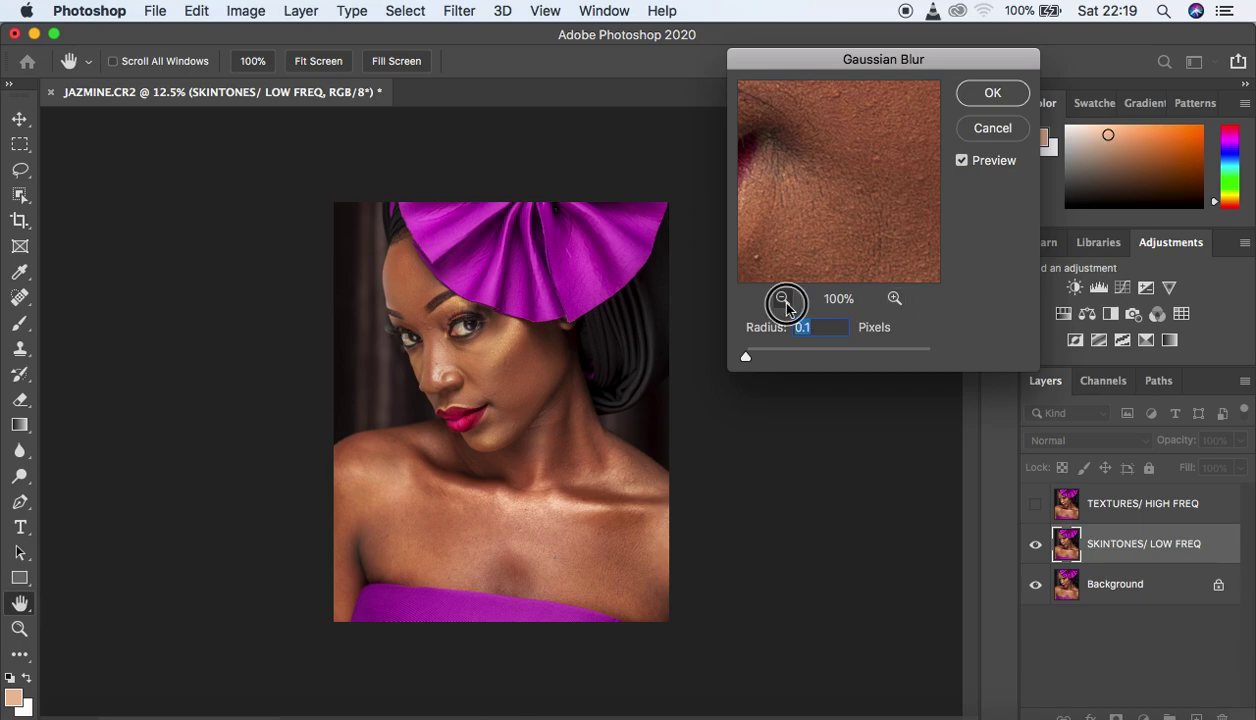
{"action": "left_click", "coordinate": [784, 300]}
{"action": "left_click_drag", "start_coordinate": [788, 199], "coordinate": [857, 262]}
{"action": "left_click_drag", "start_coordinate": [816, 154], "coordinate": [816, 80]}
{"action": "left_click_drag", "start_coordinate": [875, 135], "coordinate": [816, 258]}
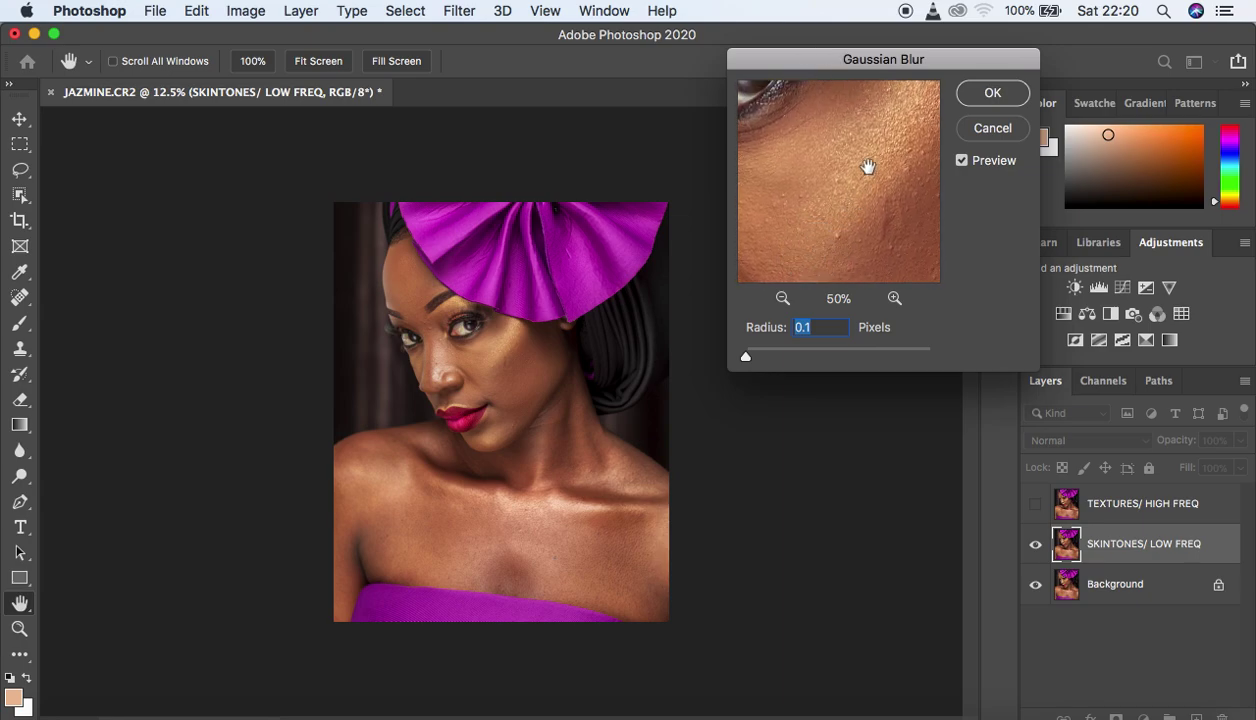
{"action": "left_click_drag", "start_coordinate": [818, 183], "coordinate": [805, 193]}
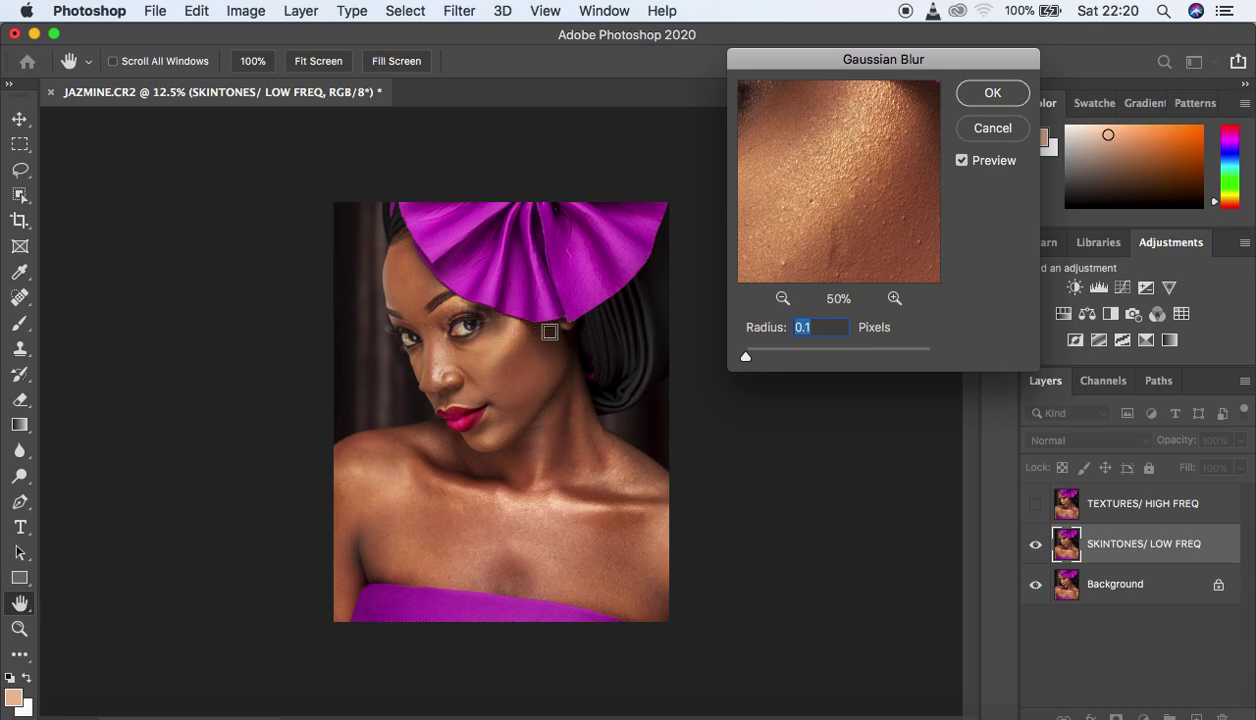
{"action": "left_click", "coordinate": [962, 162]}
{"action": "left_click", "coordinate": [963, 162]}
Apply the Gaussian Blur to SKINTONES/ LOW FREQ with a radius of 10 pixels, checking the eye and lips in the preview.
{"action": "left_click_drag", "start_coordinate": [749, 363], "coordinate": [757, 364]}
{"action": "left_click_drag", "start_coordinate": [754, 356], "coordinate": [770, 357]}
{"action": "left_click_drag", "start_coordinate": [771, 356], "coordinate": [781, 358]}
{"action": "left_click_drag", "start_coordinate": [799, 360], "coordinate": [819, 364]}
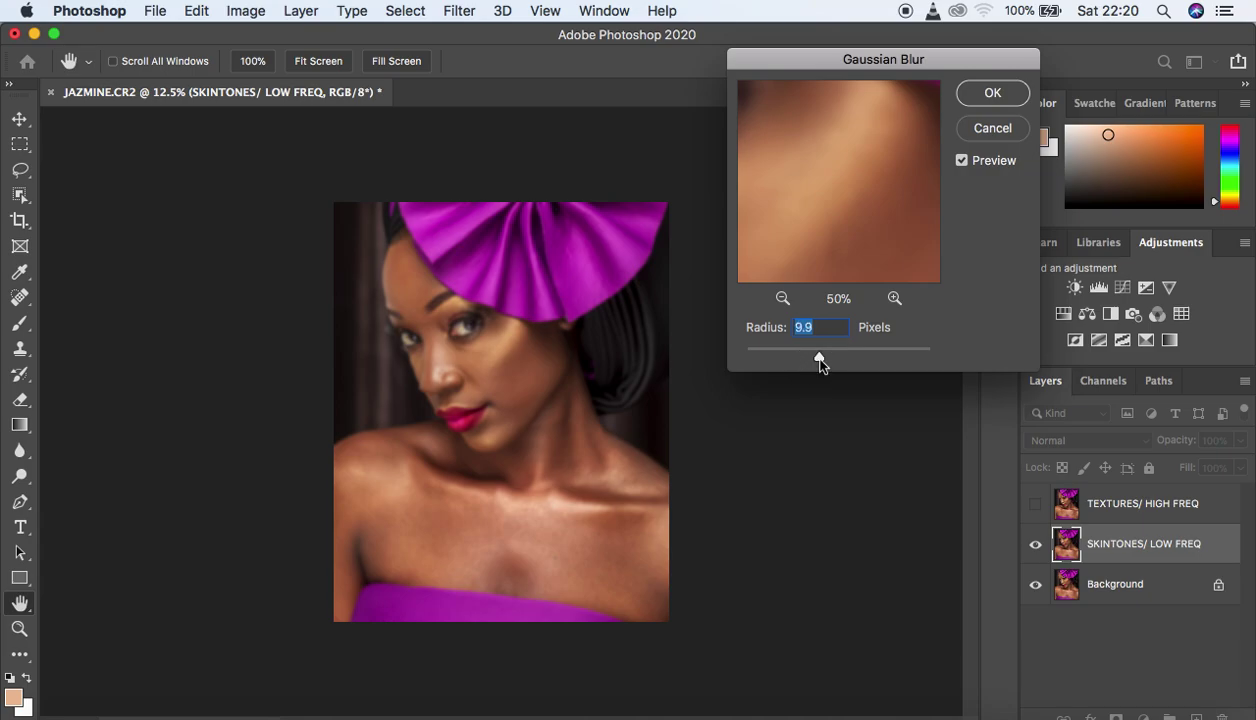
{"action": "type", "text": "10"}
{"action": "left_click_drag", "start_coordinate": [836, 251], "coordinate": [929, 141]}
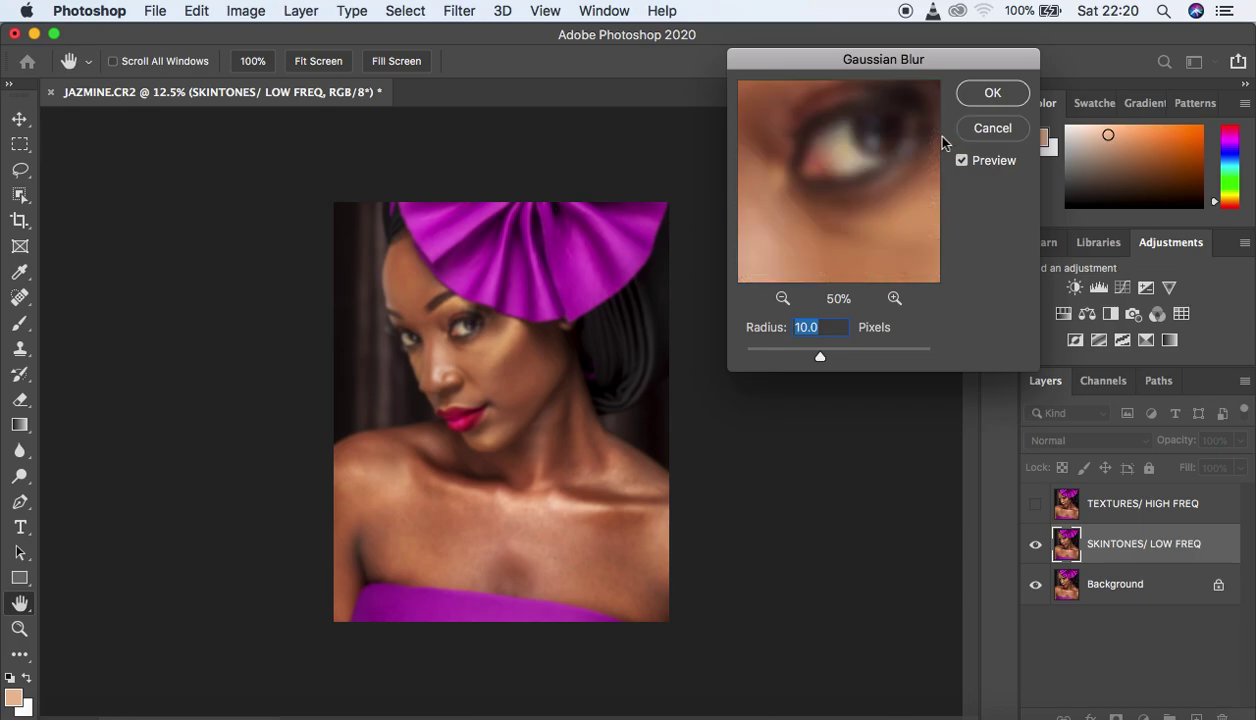
{"action": "left_click_drag", "start_coordinate": [811, 196], "coordinate": [803, 110]}
{"action": "left_click_drag", "start_coordinate": [880, 233], "coordinate": [831, 143]}
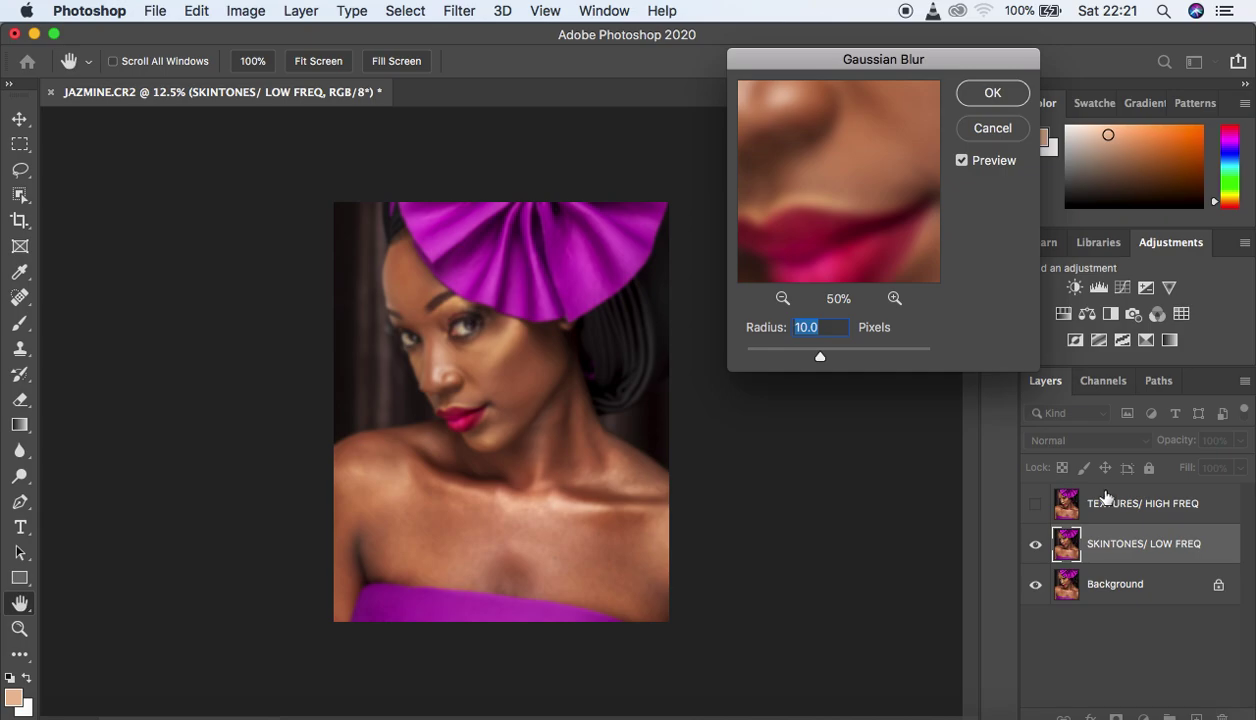
{"action": "left_click", "coordinate": [980, 98]}
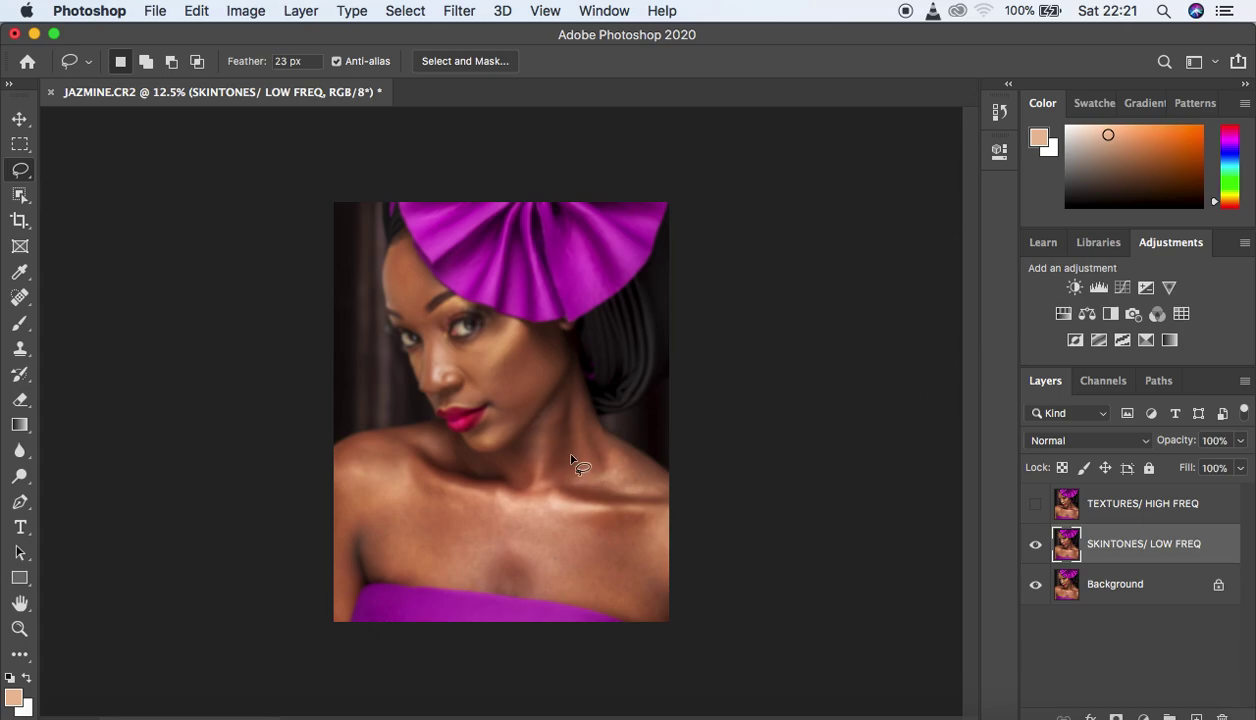
Make the TEXTURES/ HIGH FREQ layer visible again and select it.
{"action": "key", "text": "super+plus"}
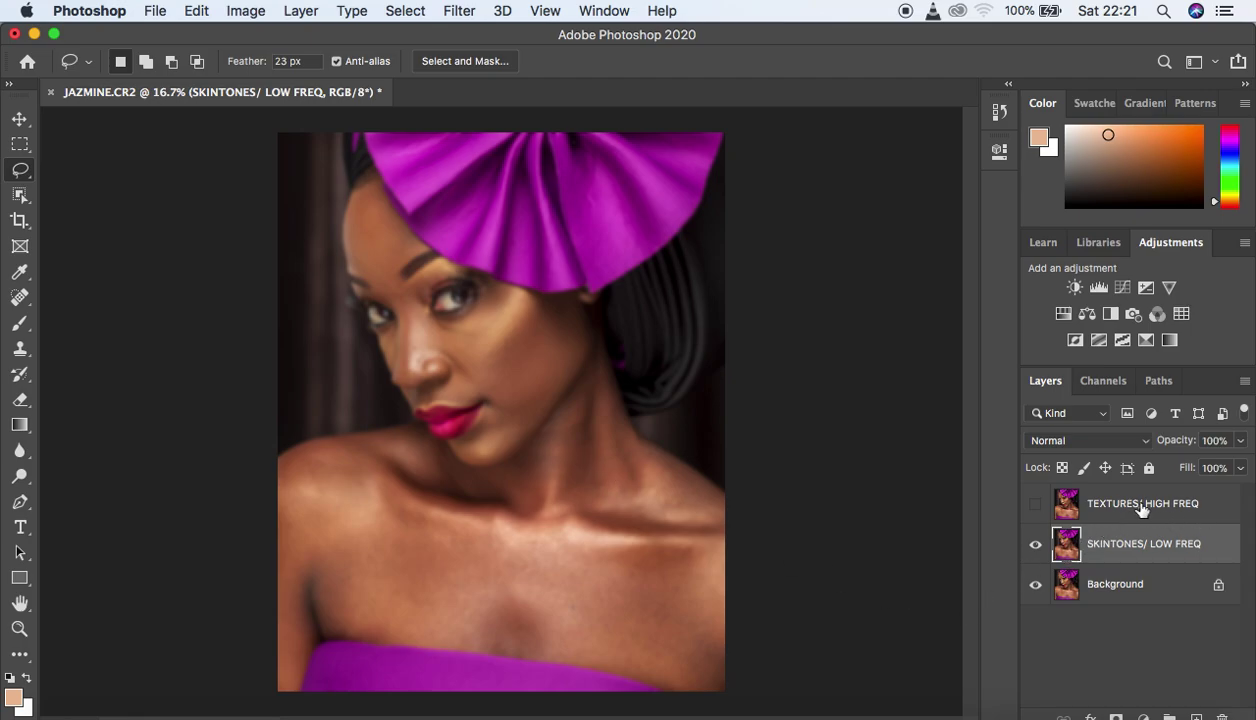
{"action": "left_click", "coordinate": [1216, 508]}
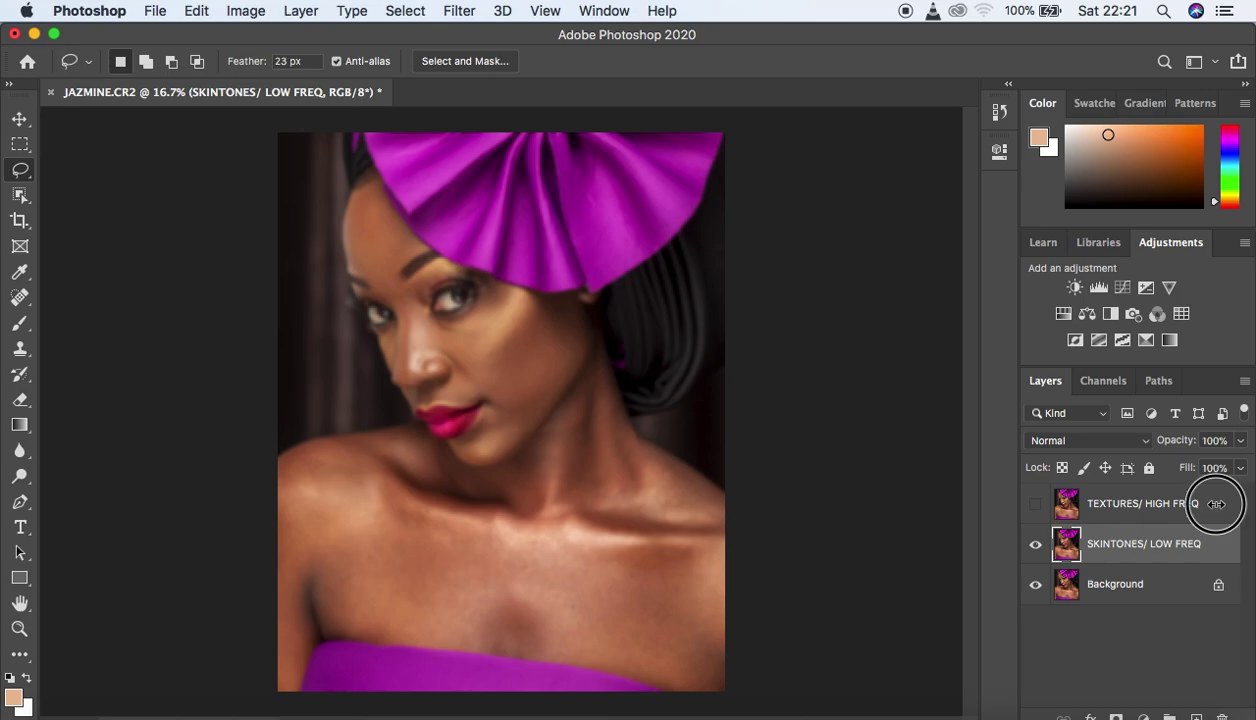
{"action": "left_click", "coordinate": [1038, 505]}
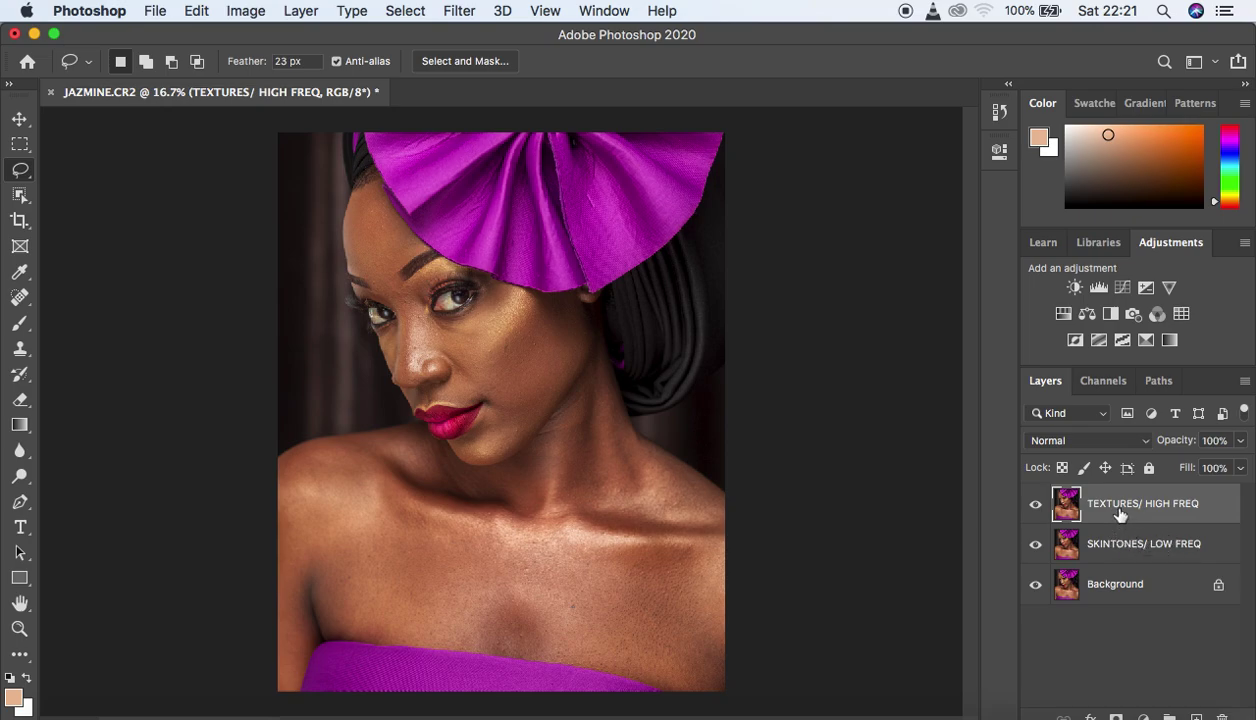
Use Apply Image on TEXTURES/ HIGH FREQ with SKINTONES/ LOW FREQ, Subtract, scale 2 and offset 128, and set its layer blend mode to Linear Light.
{"action": "left_click", "coordinate": [231, 12]}
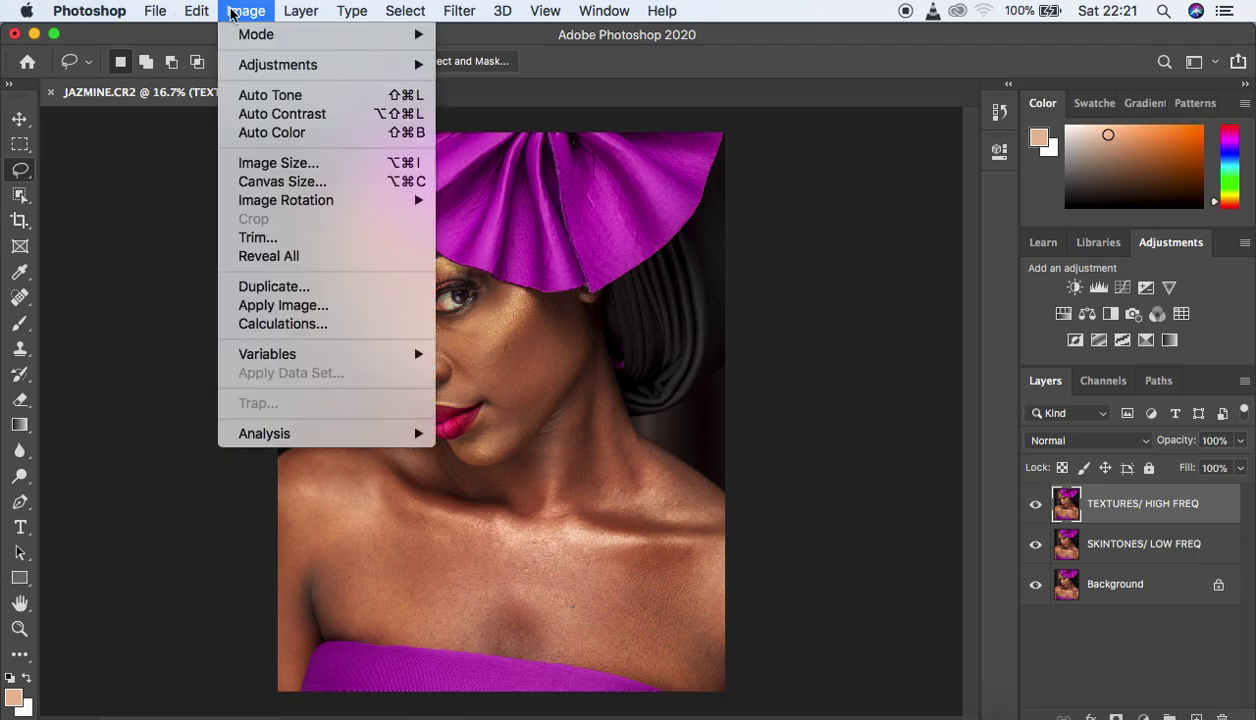
{"action": "left_click", "coordinate": [304, 306]}
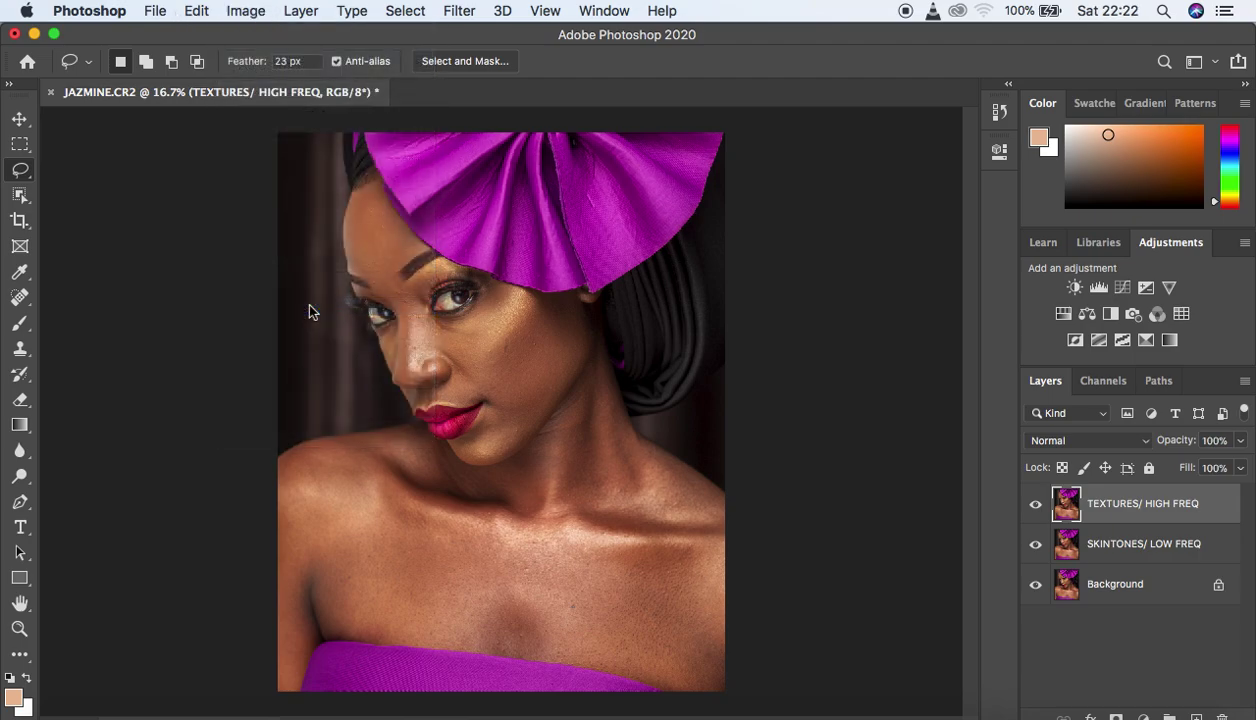
{"action": "left_click_drag", "start_coordinate": [830, 80], "coordinate": [934, 87]}
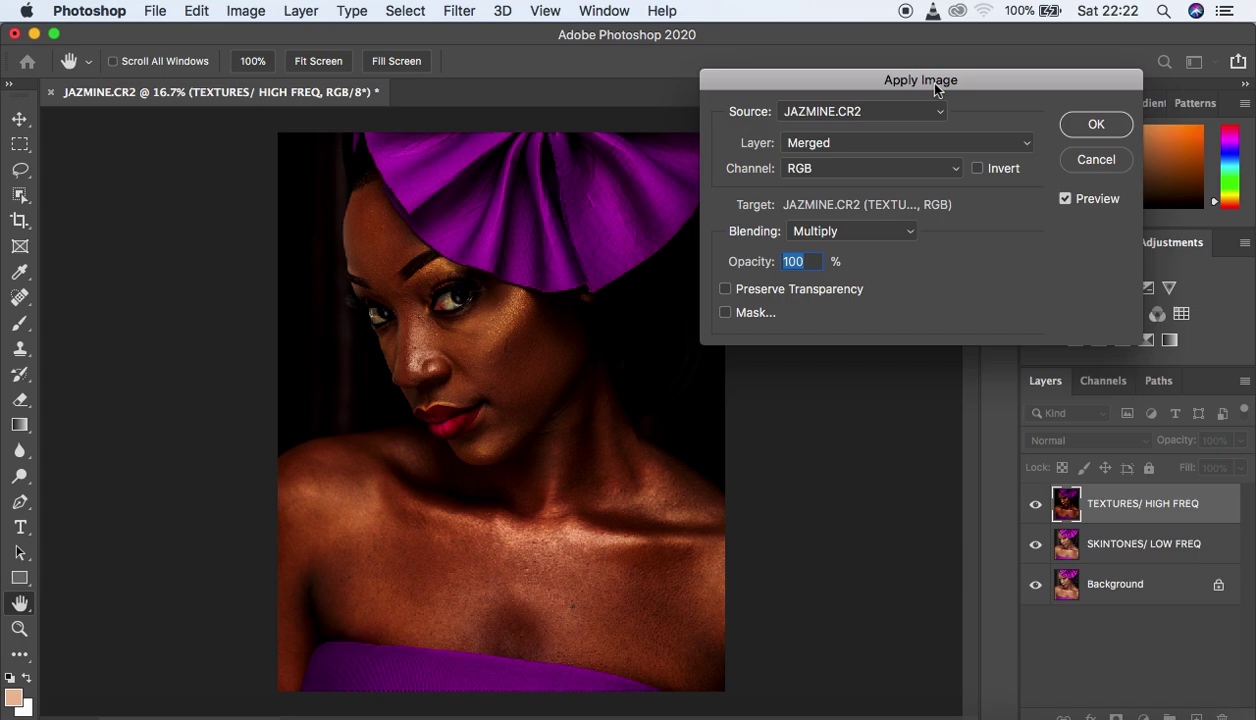
{"action": "left_click", "coordinate": [860, 148]}
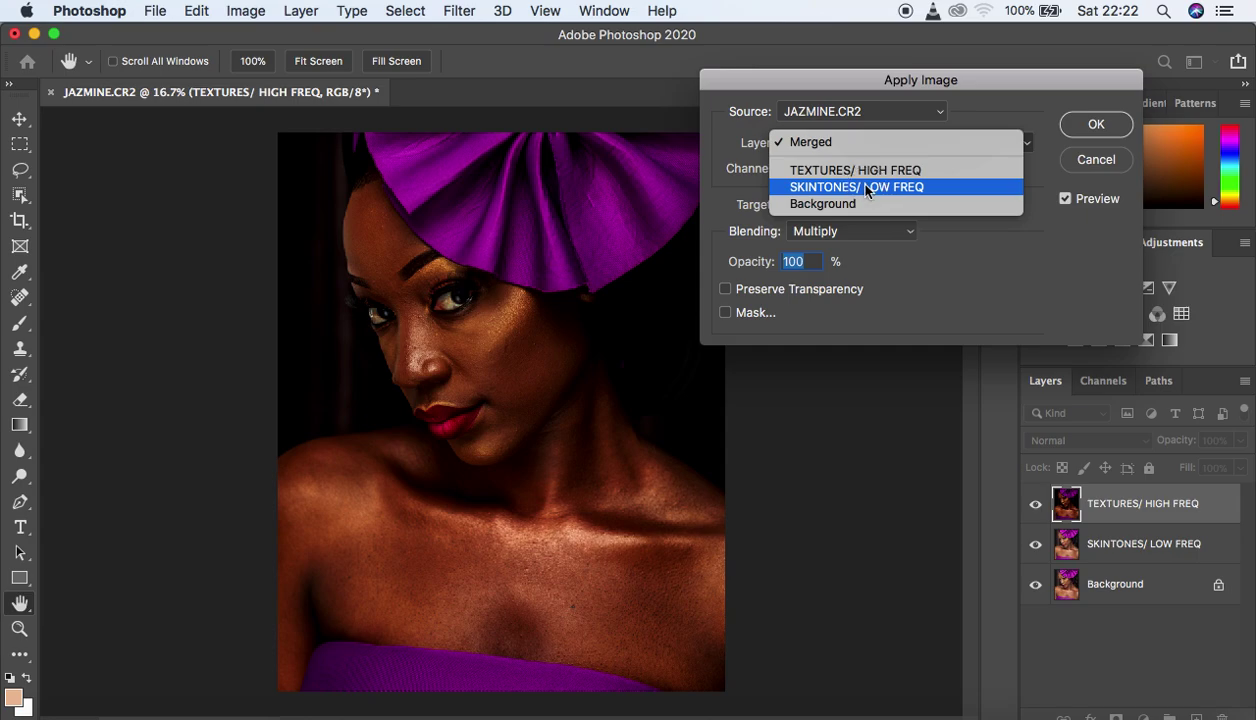
{"action": "left_click", "coordinate": [866, 190]}
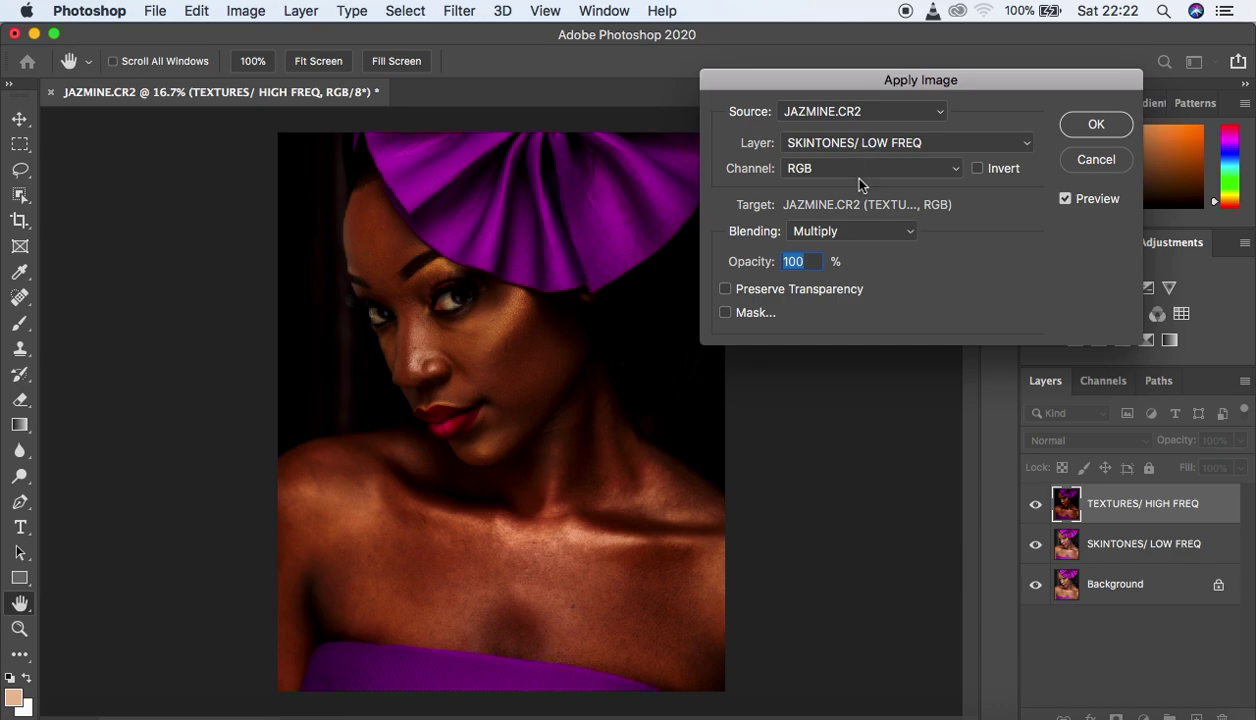
{"action": "left_click", "coordinate": [861, 232]}
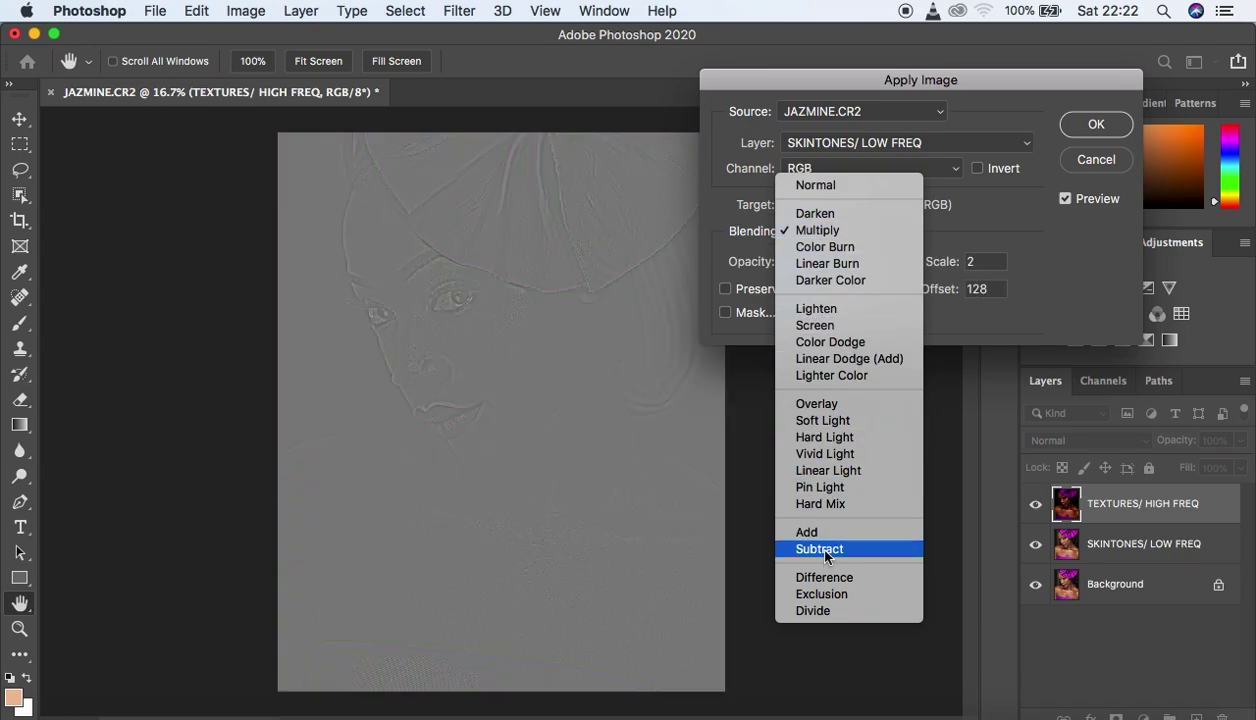
{"action": "left_click", "coordinate": [824, 552]}
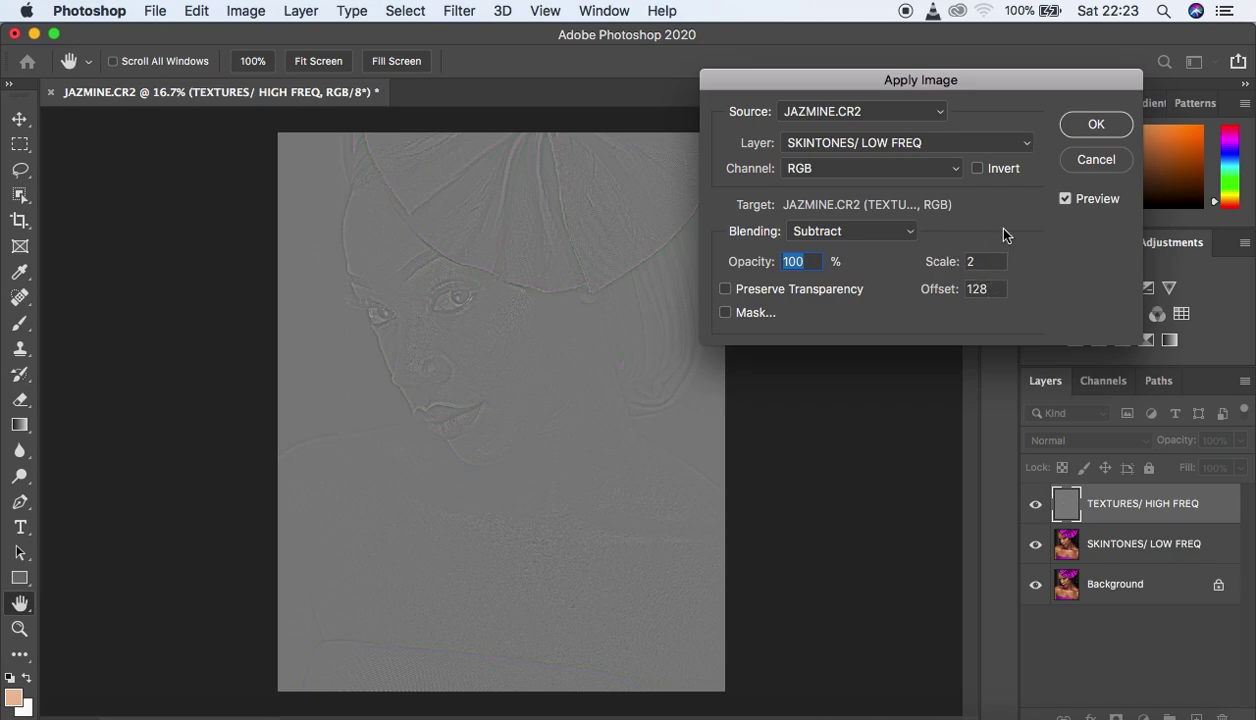
{"action": "left_click", "coordinate": [1085, 128]}
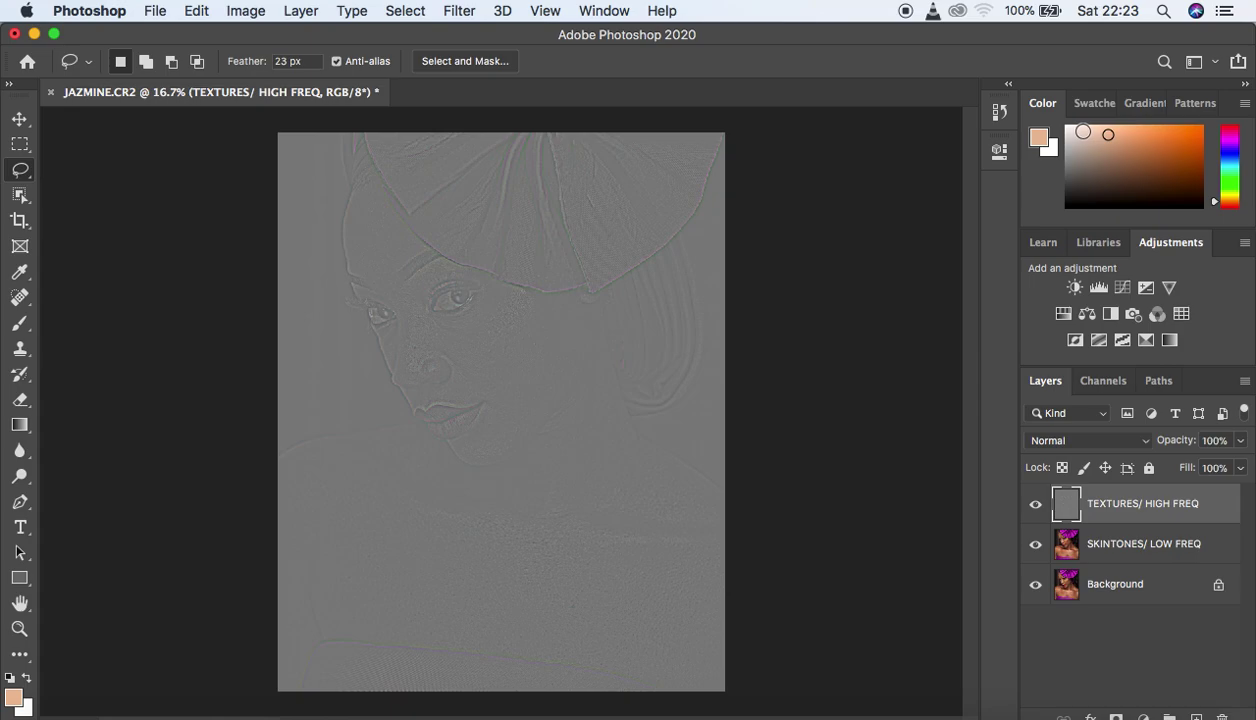
{"action": "left_click", "coordinate": [1061, 450]}
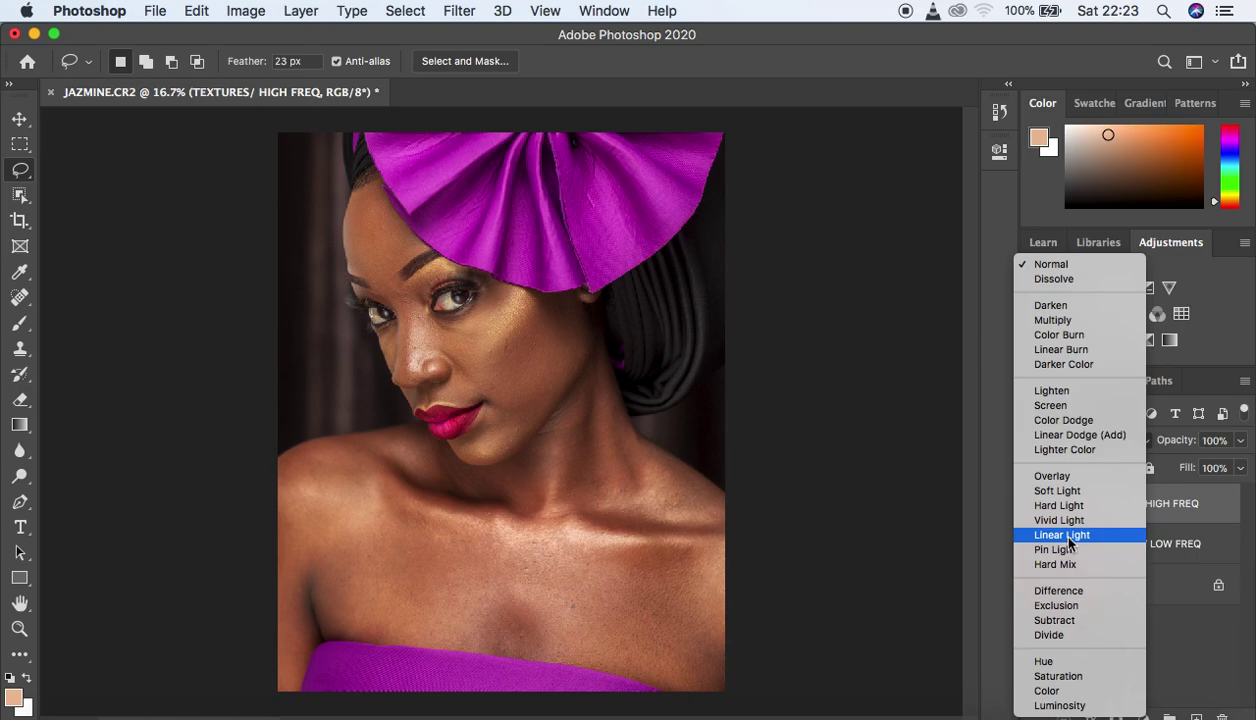
{"action": "left_click", "coordinate": [1067, 538]}
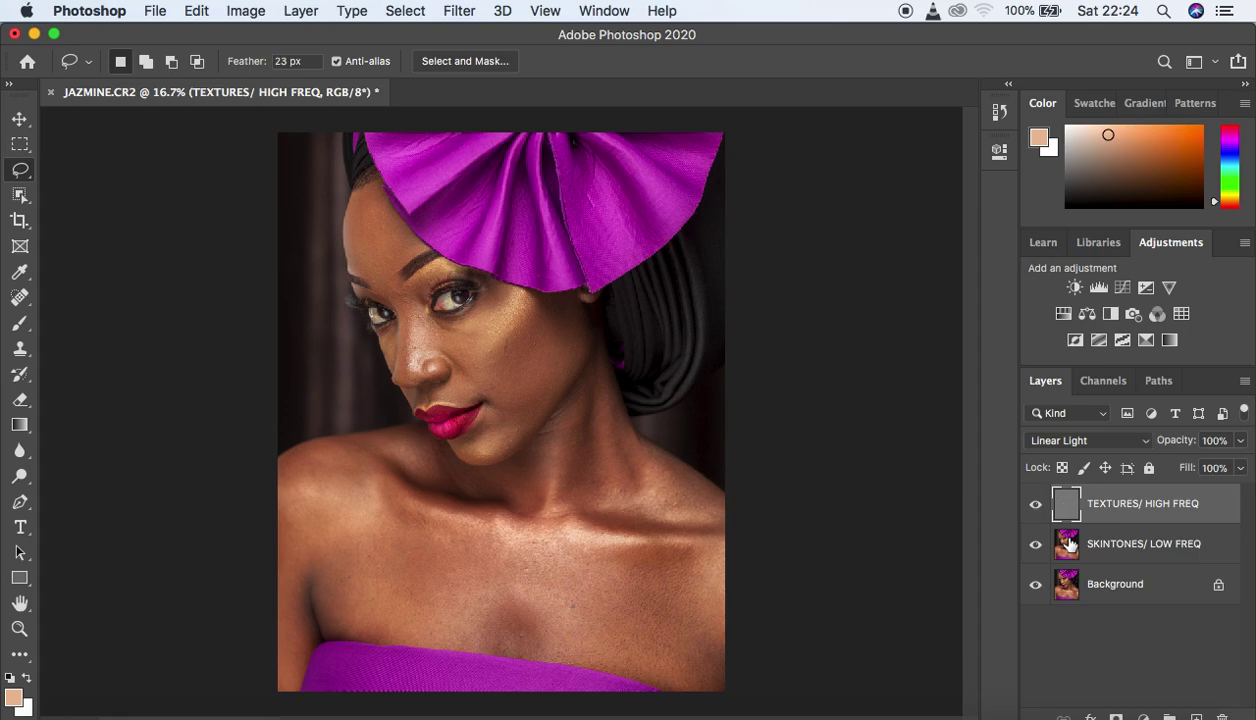
Group the TEXTURES/ HIGH FREQ and SKINTONES/ LOW FREQ layers and name the group FREQ SEP.
{"action": "left_click", "coordinate": [1224, 541], "text": "shift"}
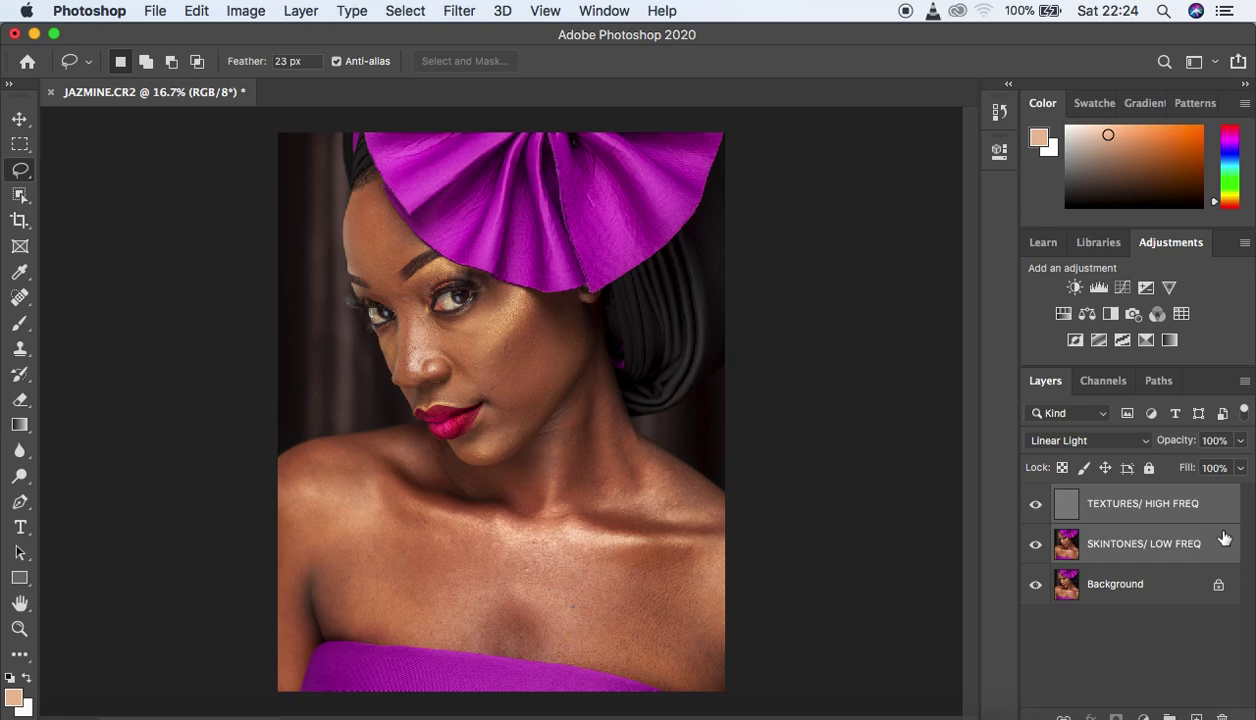
{"action": "key", "text": "super+g"}
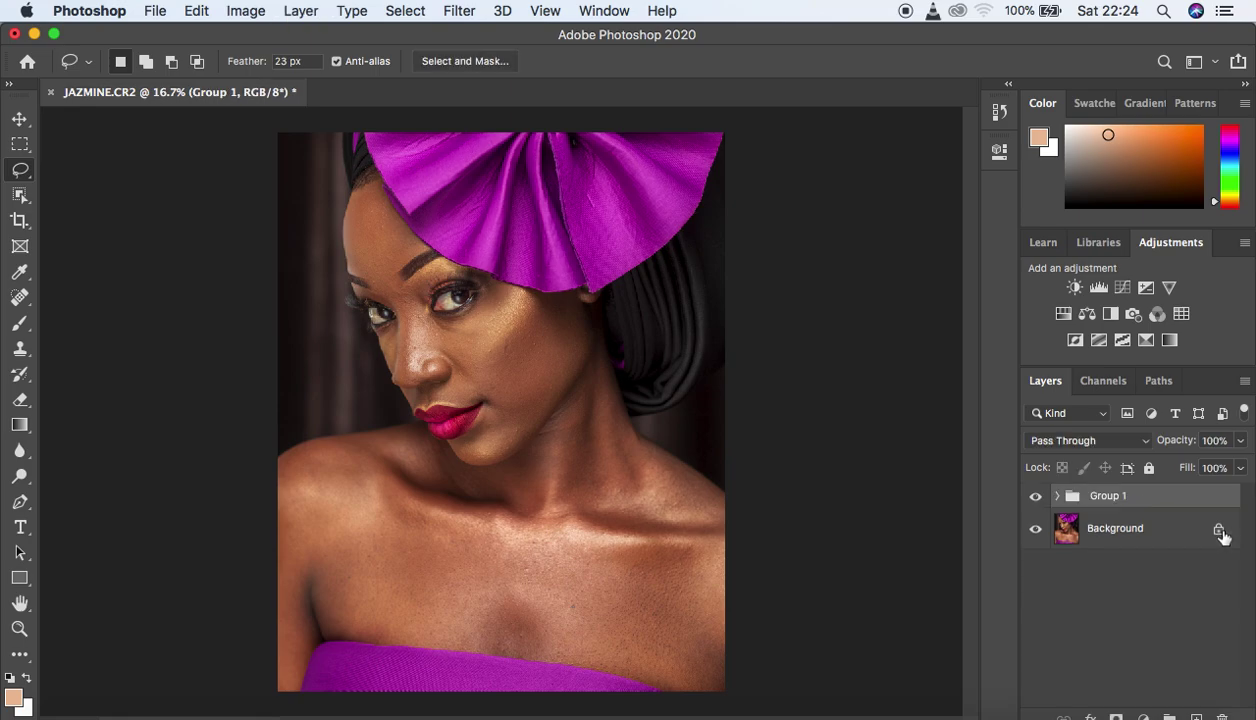
{"action": "double_click", "coordinate": [1109, 496]}
{"action": "type", "text": "FREQ SEP"}
{"action": "key", "text": "Return"}
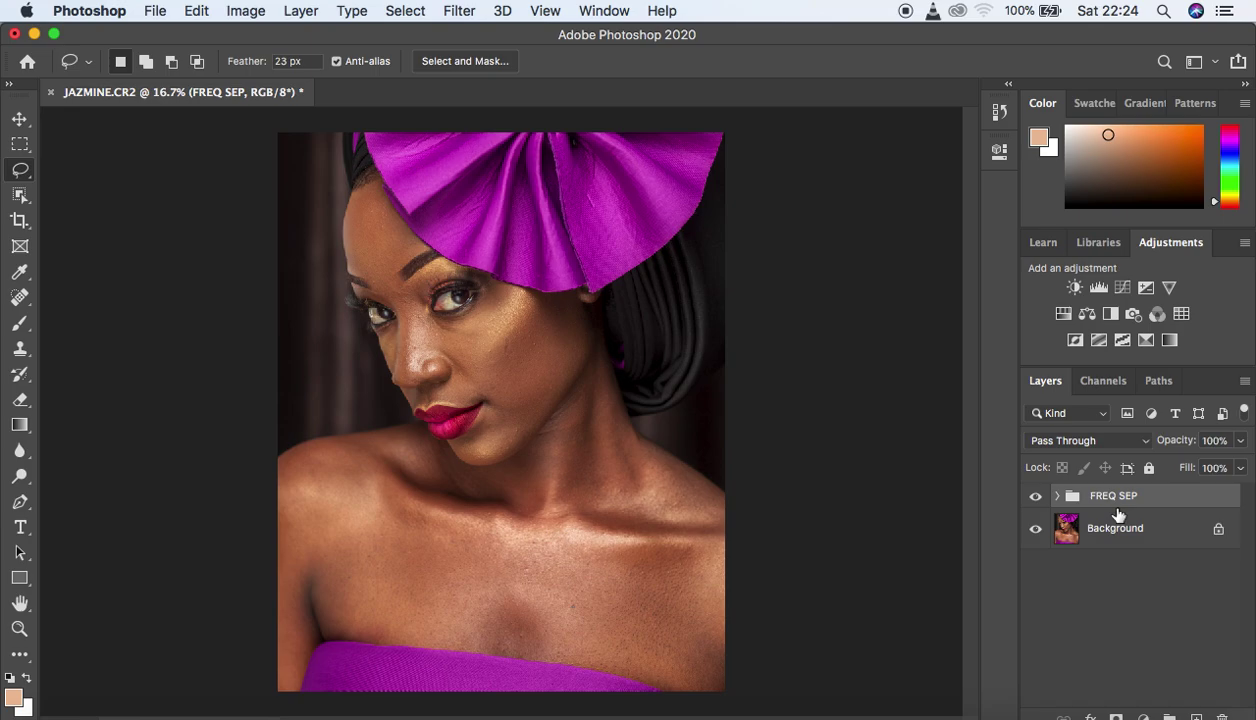
Compare the portrait with the FREQ SEP group hidden and shown.
{"action": "left_click", "coordinate": [1037, 502]}
{"action": "left_click", "coordinate": [1037, 502]}
{"action": "left_click", "coordinate": [1037, 502]}
{"action": "left_click", "coordinate": [1039, 505]}
{"action": "left_click", "coordinate": [1039, 505]}
{"action": "left_click", "coordinate": [1039, 505]}
Add a Black & White adjustment layer above TEXTURES/ HIGH FREQ inside the FREQ SEP group and lower its Reds value.
{"action": "left_click", "coordinate": [1057, 496]}
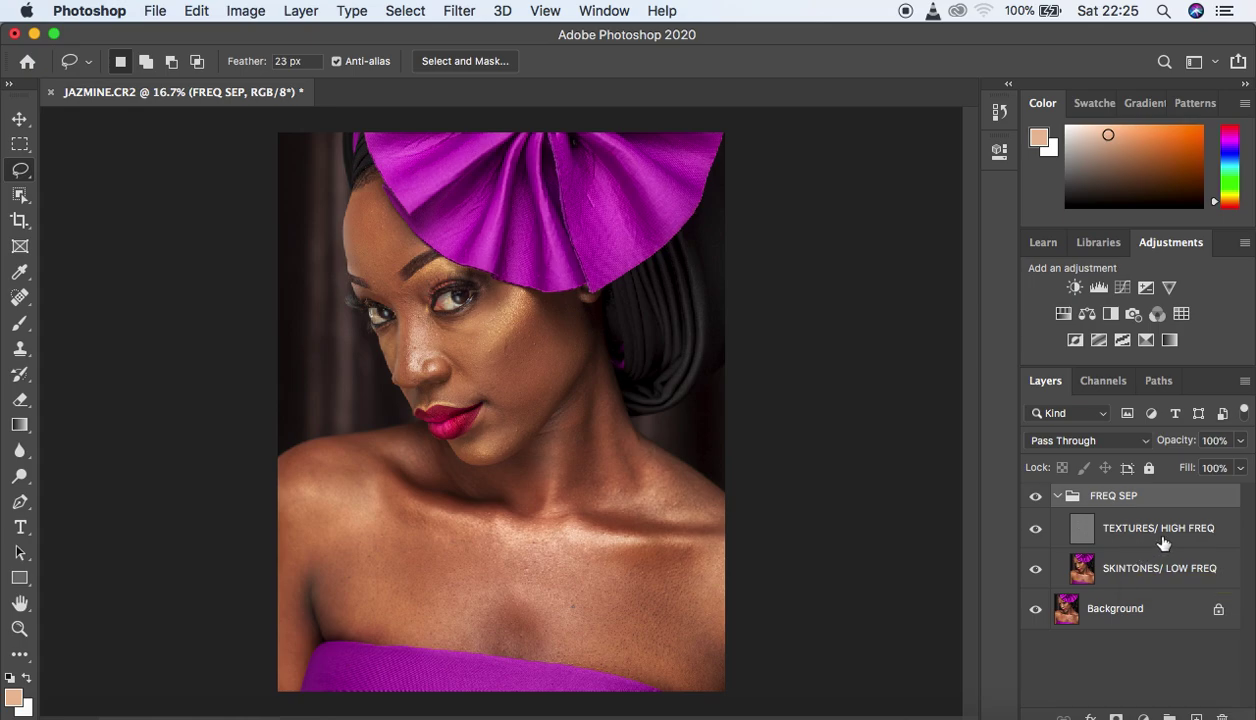
{"action": "left_click", "coordinate": [1231, 528]}
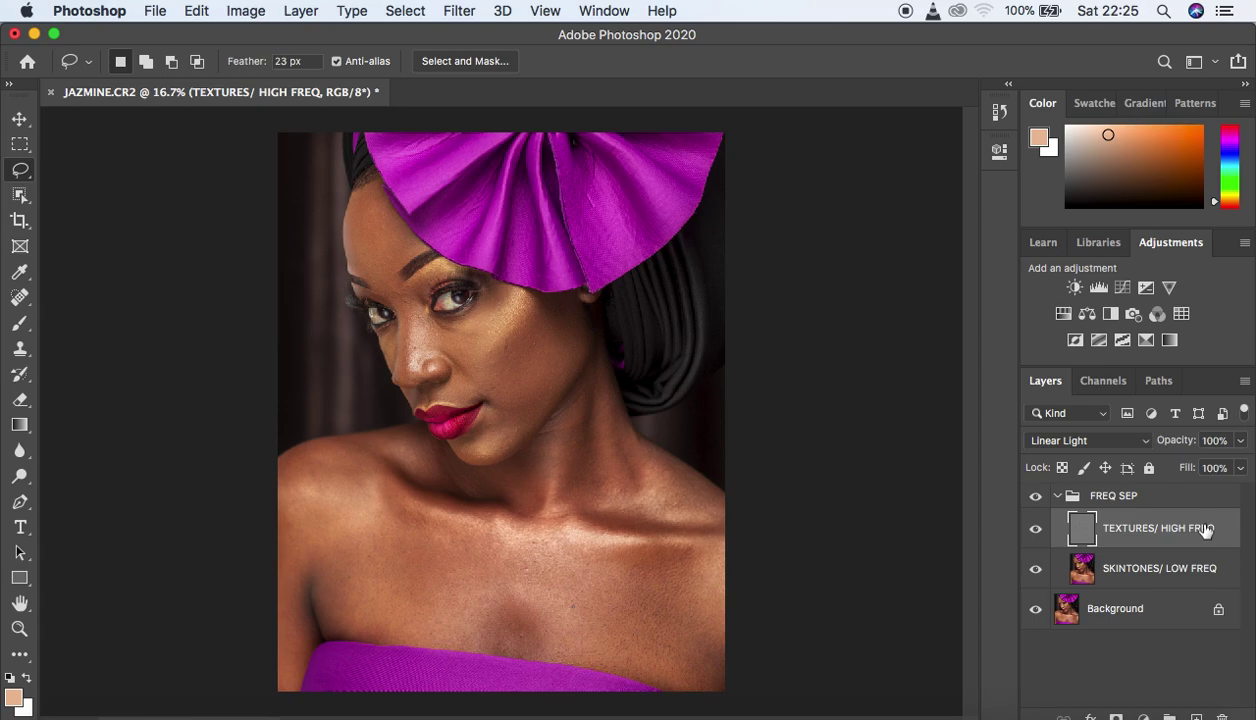
{"action": "left_click", "coordinate": [1144, 714]}
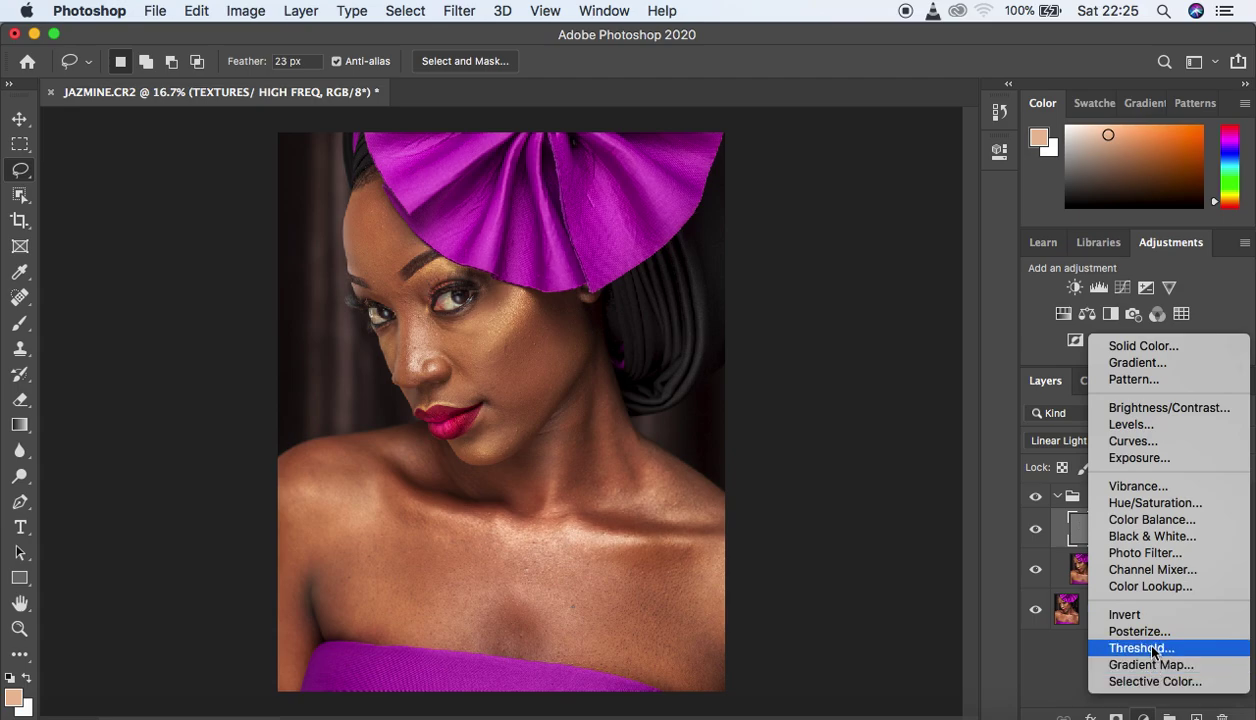
{"action": "left_click", "coordinate": [1146, 537]}
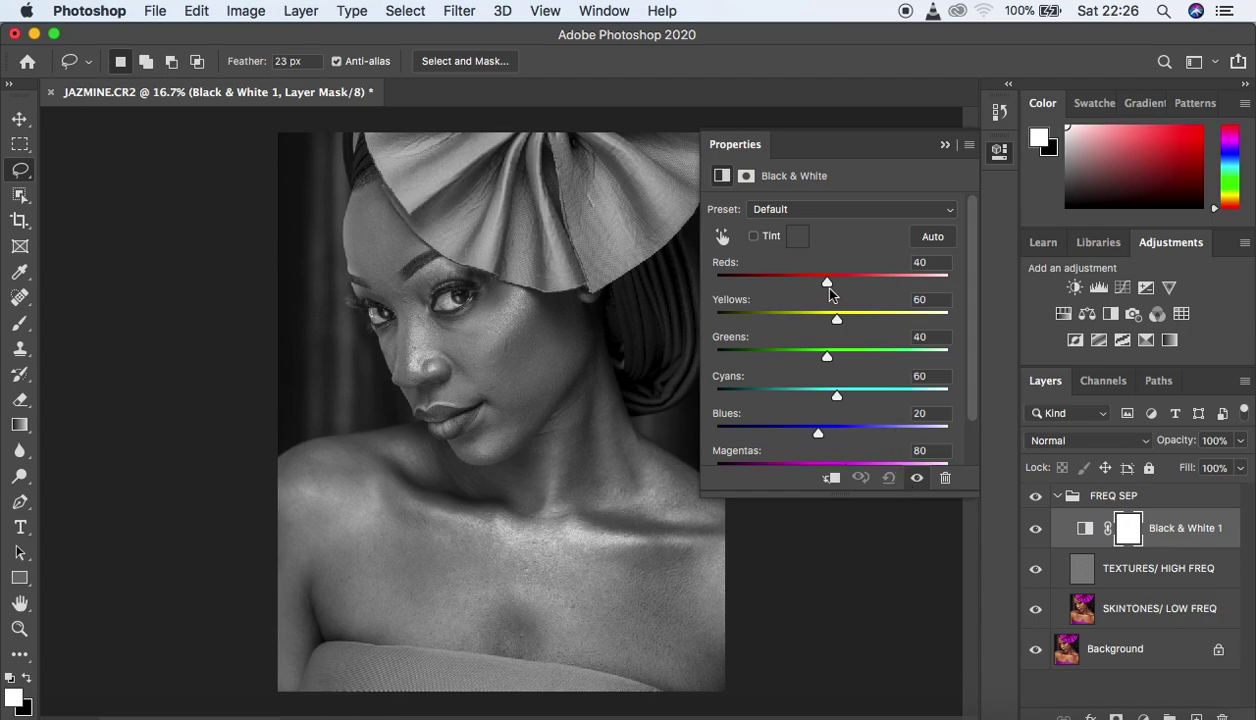
{"action": "left_click_drag", "start_coordinate": [828, 285], "coordinate": [803, 287]}
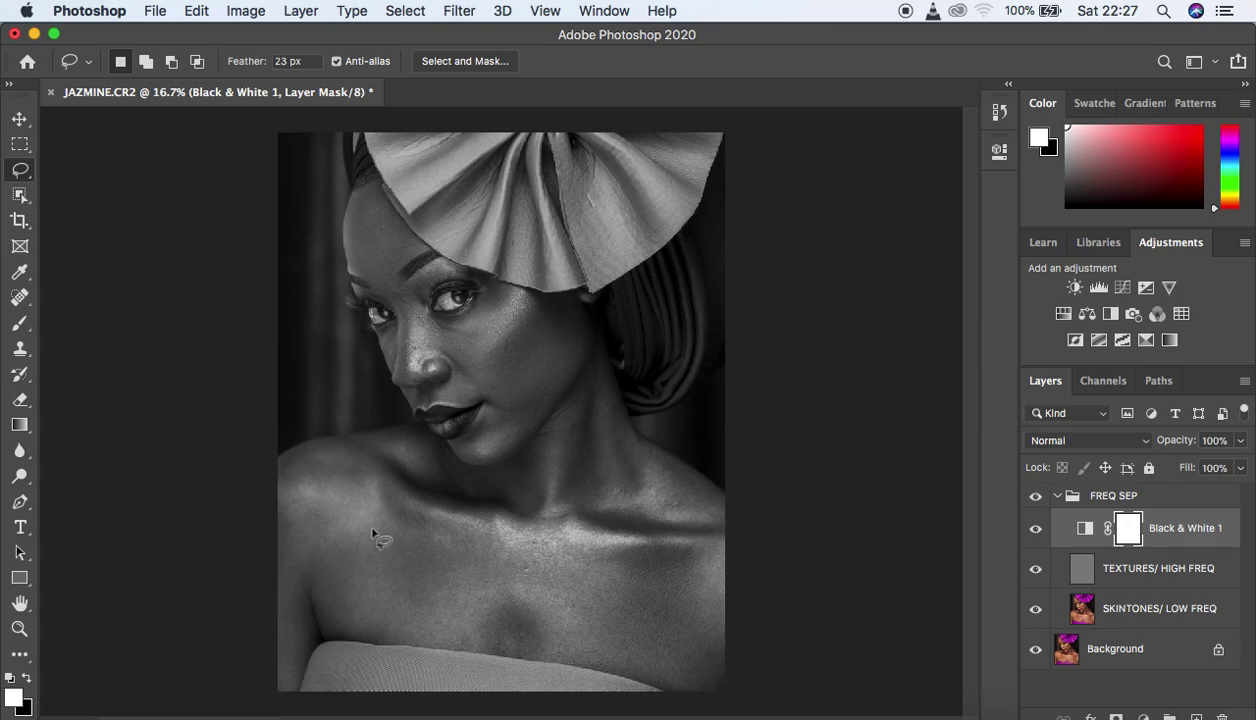
Switch to the Mixer Brush with a clean brush and make SKINTONES/ LOW FREQ the active layer.
{"action": "right_click", "coordinate": [15, 332]}
{"action": "left_click", "coordinate": [114, 376]}
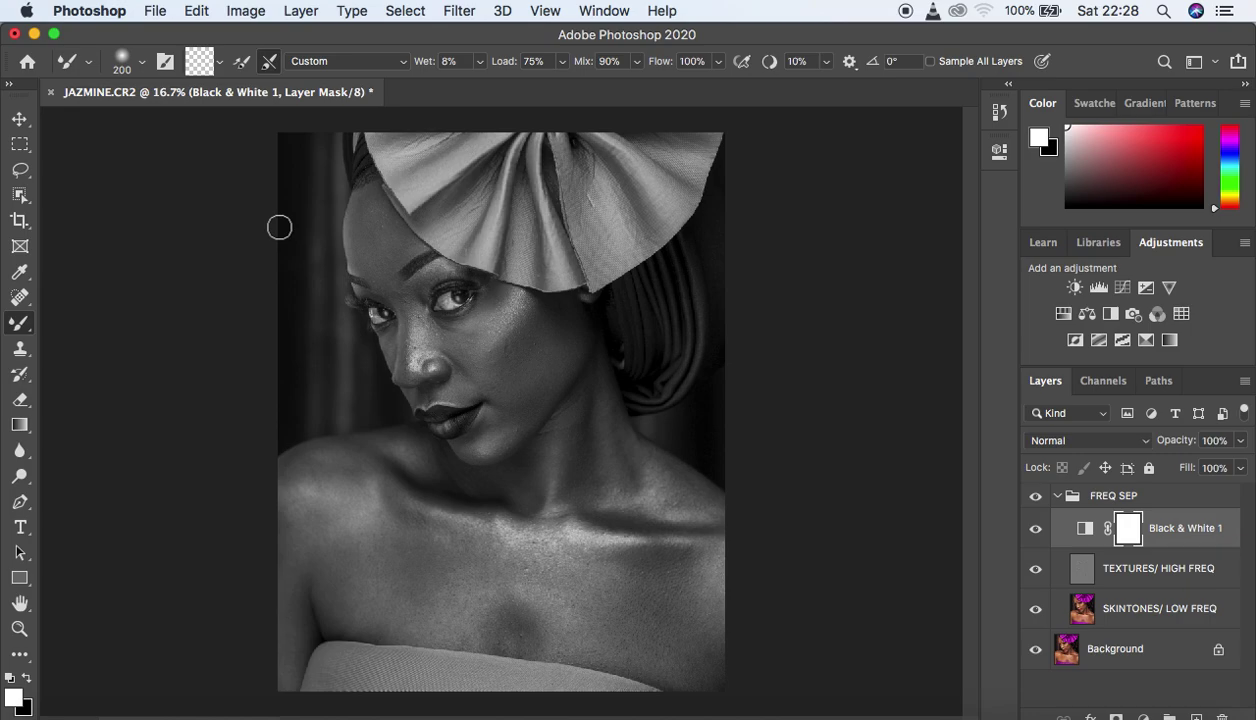
{"action": "left_click", "coordinate": [220, 62]}
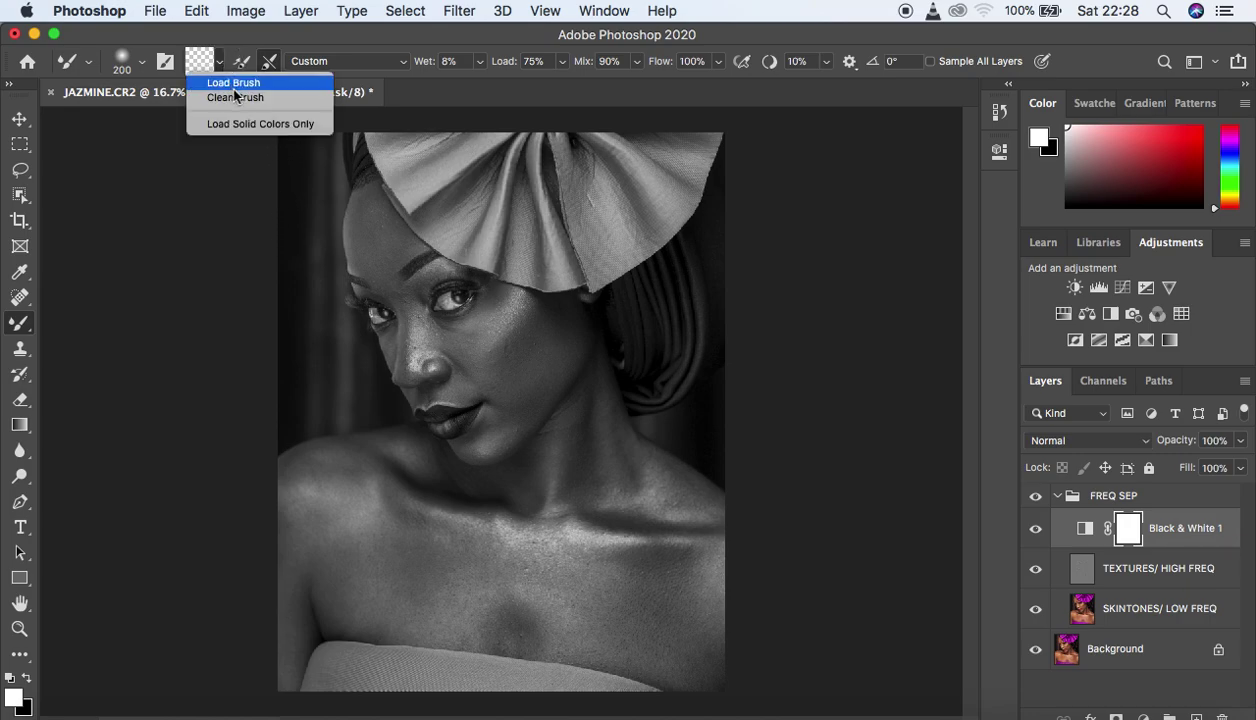
{"action": "left_click", "coordinate": [232, 97]}
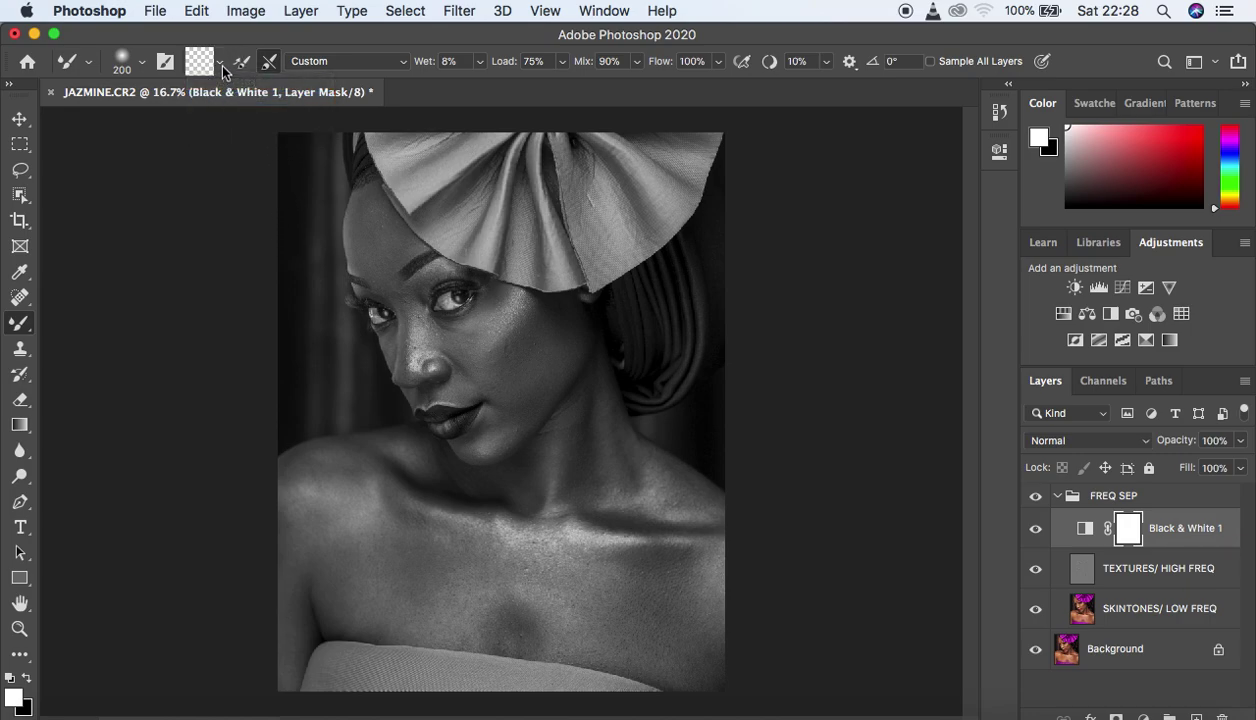
{"action": "left_click", "coordinate": [220, 63]}
{"action": "left_click", "coordinate": [236, 96]}
{"action": "left_click", "coordinate": [269, 64]}
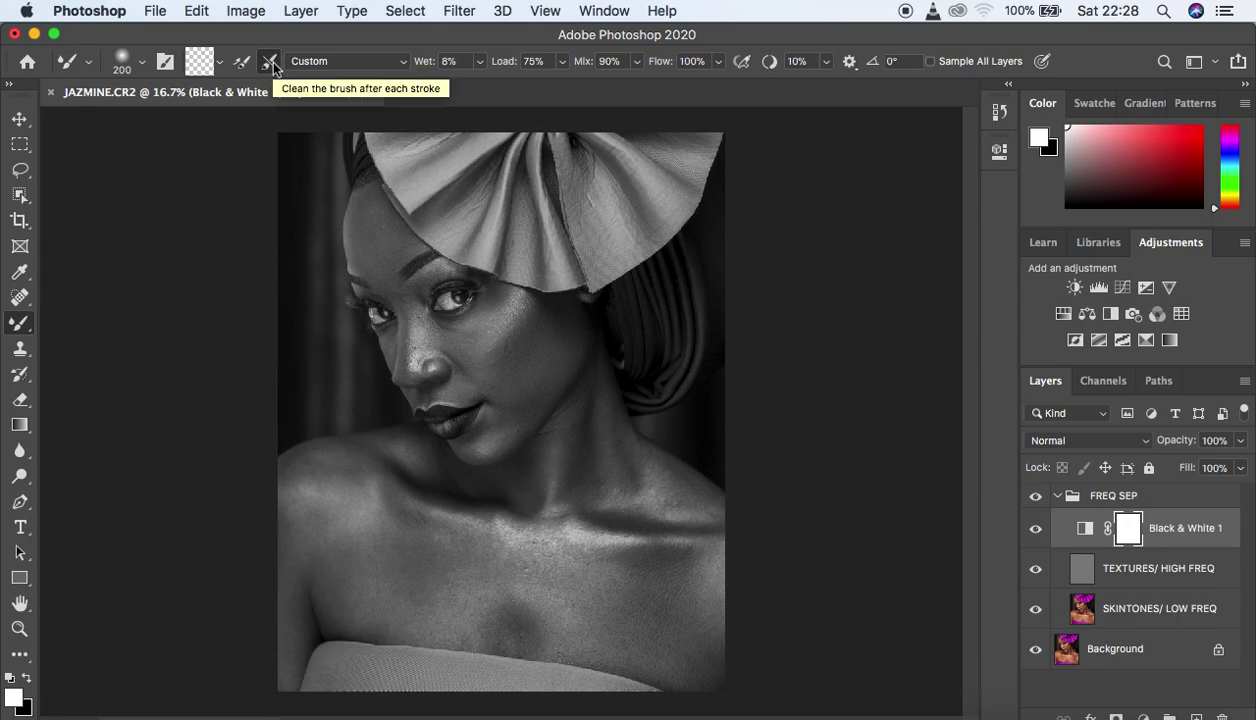
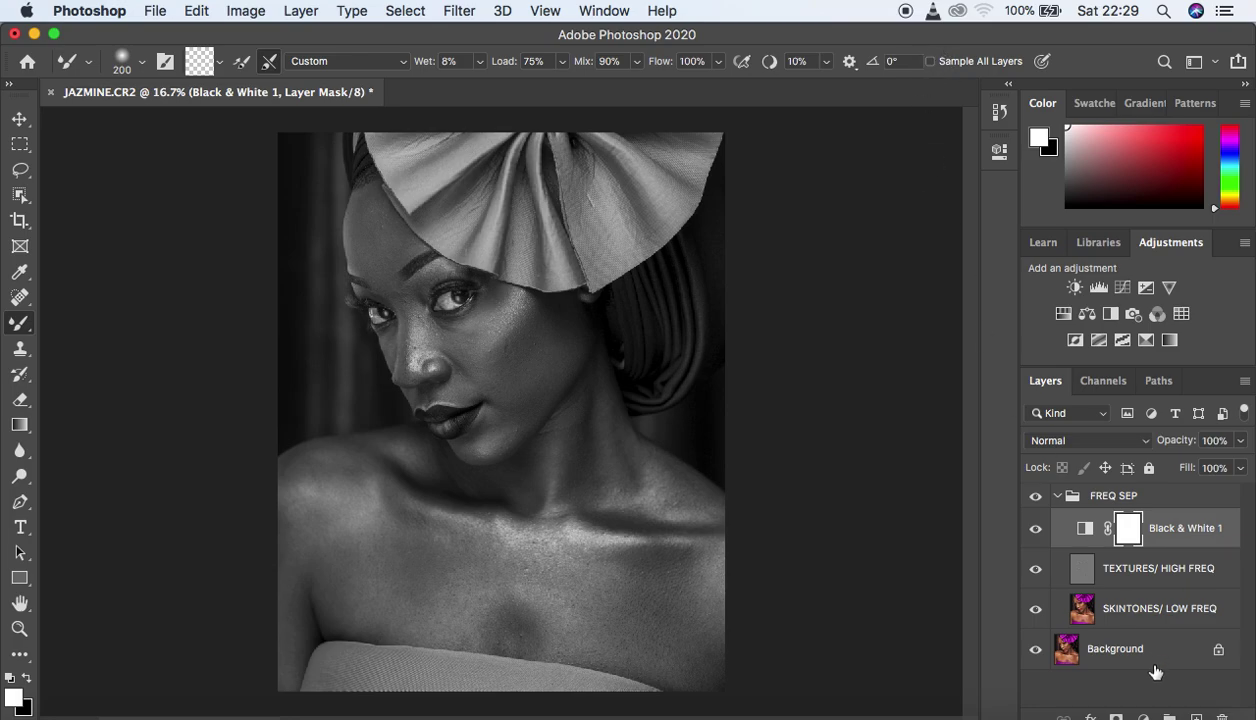
{"action": "left_click", "coordinate": [1192, 622]}
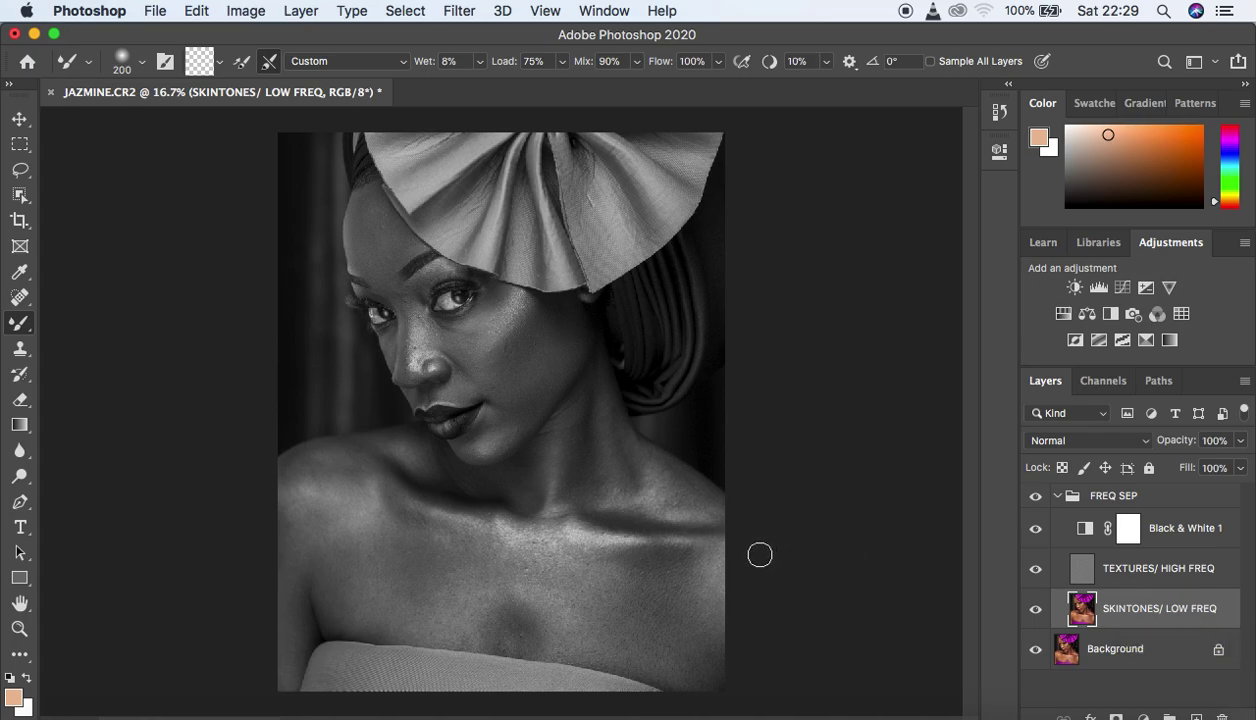
Blend the tones of the cheek highlight beside the eye with Mixer Brush strokes at brush size 200.
{"action": "key", "text": "super+plus"}
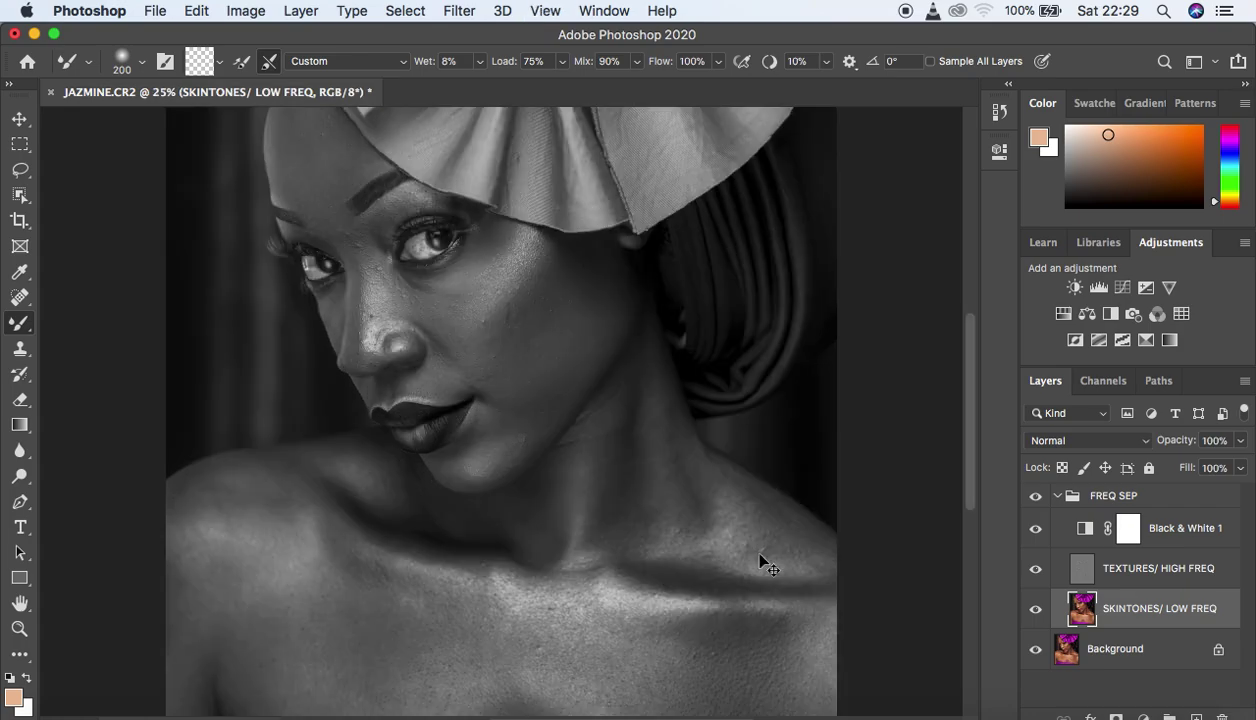
{"action": "key", "text": "super+plus"}
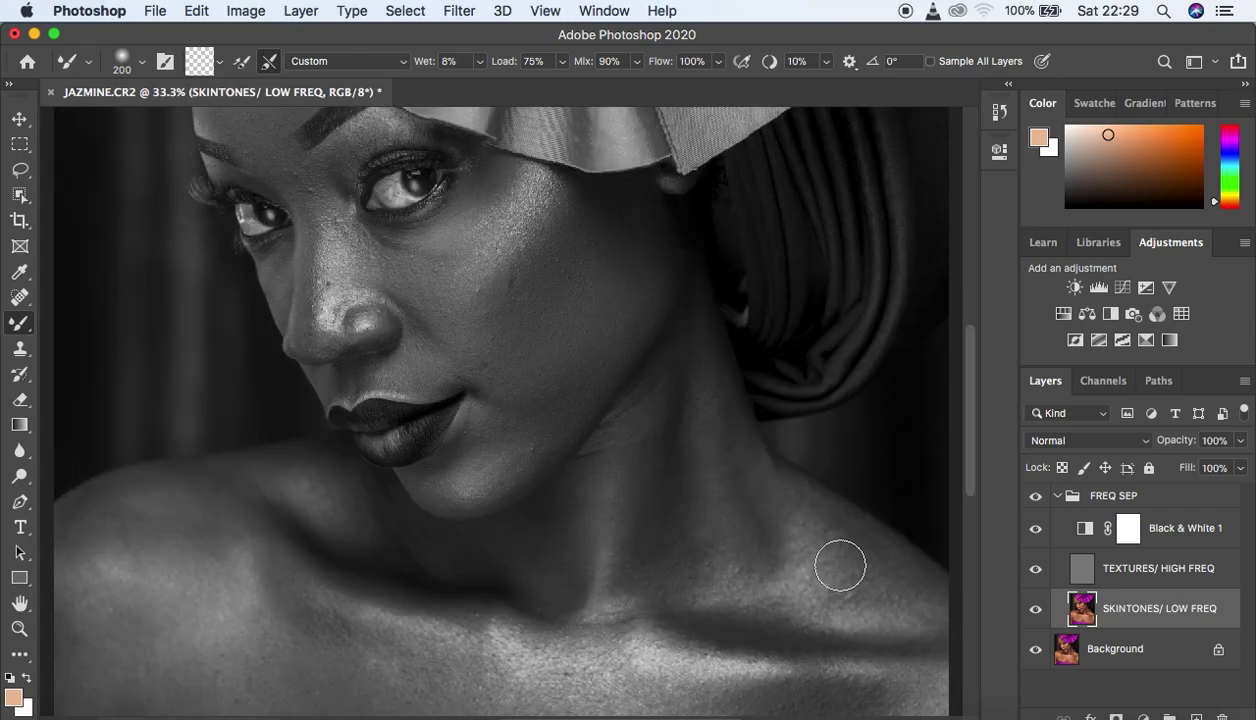
{"action": "left_click_drag", "start_coordinate": [967, 462], "coordinate": [978, 398]}
{"action": "mouse_move", "coordinate": [513, 427]}
{"action": "left_mouse_down"}
{"action": "mouse_move", "coordinate": [587, 418]}
{"action": "mouse_move", "coordinate": [504, 451]}
{"action": "mouse_move", "coordinate": [551, 366]}
{"action": "mouse_move", "coordinate": [550, 427]}
{"action": "left_mouse_up"}
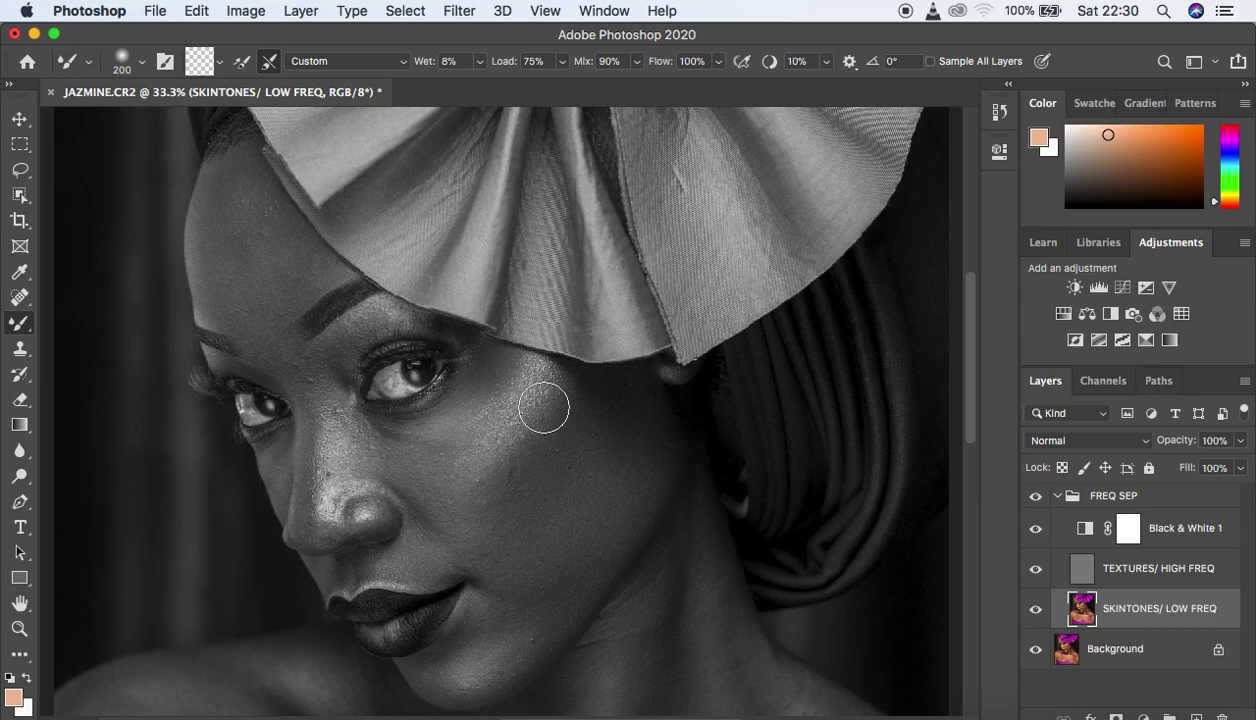
{"action": "mouse_move", "coordinate": [564, 395]}
{"action": "left_mouse_down"}
{"action": "mouse_move", "coordinate": [508, 481]}
{"action": "mouse_move", "coordinate": [570, 412]}
{"action": "mouse_move", "coordinate": [510, 495]}
{"action": "mouse_move", "coordinate": [562, 403]}
{"action": "mouse_move", "coordinate": [498, 507]}
{"action": "mouse_move", "coordinate": [555, 398]}
{"action": "mouse_move", "coordinate": [520, 455]}
{"action": "mouse_move", "coordinate": [542, 481]}
{"action": "mouse_move", "coordinate": [577, 445]}
{"action": "mouse_move", "coordinate": [575, 489]}
{"action": "mouse_move", "coordinate": [635, 438]}
{"action": "mouse_move", "coordinate": [585, 539]}
{"action": "mouse_move", "coordinate": [604, 523]}
{"action": "mouse_move", "coordinate": [604, 507]}
{"action": "mouse_move", "coordinate": [557, 497]}
{"action": "mouse_move", "coordinate": [547, 562]}
{"action": "mouse_move", "coordinate": [501, 496]}
{"action": "mouse_move", "coordinate": [519, 441]}
{"action": "left_mouse_up"}
{"action": "mouse_move", "coordinate": [502, 377]}
{"action": "left_mouse_down"}
{"action": "mouse_move", "coordinate": [470, 428]}
{"action": "mouse_move", "coordinate": [533, 390]}
{"action": "left_mouse_up"}
{"action": "mouse_move", "coordinate": [441, 464]}
{"action": "left_mouse_down"}
{"action": "mouse_move", "coordinate": [435, 437]}
{"action": "mouse_move", "coordinate": [414, 455]}
{"action": "left_mouse_up"}
{"action": "mouse_move", "coordinate": [513, 533]}
{"action": "left_mouse_down"}
{"action": "mouse_move", "coordinate": [435, 485]}
{"action": "mouse_move", "coordinate": [461, 441]}
{"action": "mouse_move", "coordinate": [516, 454]}
{"action": "mouse_move", "coordinate": [510, 430]}
{"action": "left_mouse_up"}
{"action": "mouse_move", "coordinate": [517, 385]}
{"action": "left_mouse_down"}
{"action": "mouse_move", "coordinate": [505, 384]}
{"action": "mouse_move", "coordinate": [499, 418]}
{"action": "left_mouse_up"}
{"action": "left_click_drag", "start_coordinate": [580, 454], "coordinate": [545, 485]}
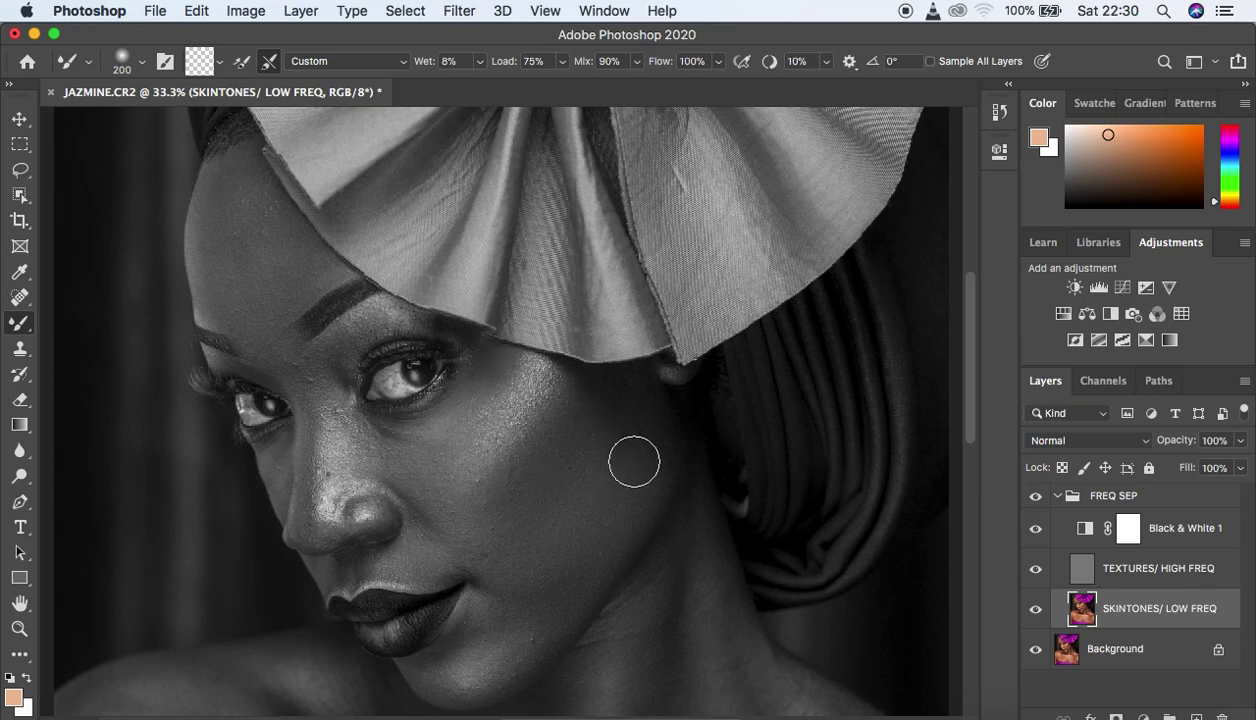
Smooth the tone transitions on the lower cheek and along the jawline beside the mouth.
{"action": "mouse_move", "coordinate": [592, 528]}
{"action": "left_mouse_down"}
{"action": "mouse_move", "coordinate": [553, 598]}
{"action": "mouse_move", "coordinate": [508, 566]}
{"action": "left_mouse_up"}
{"action": "left_click_drag", "start_coordinate": [522, 610], "coordinate": [558, 592]}
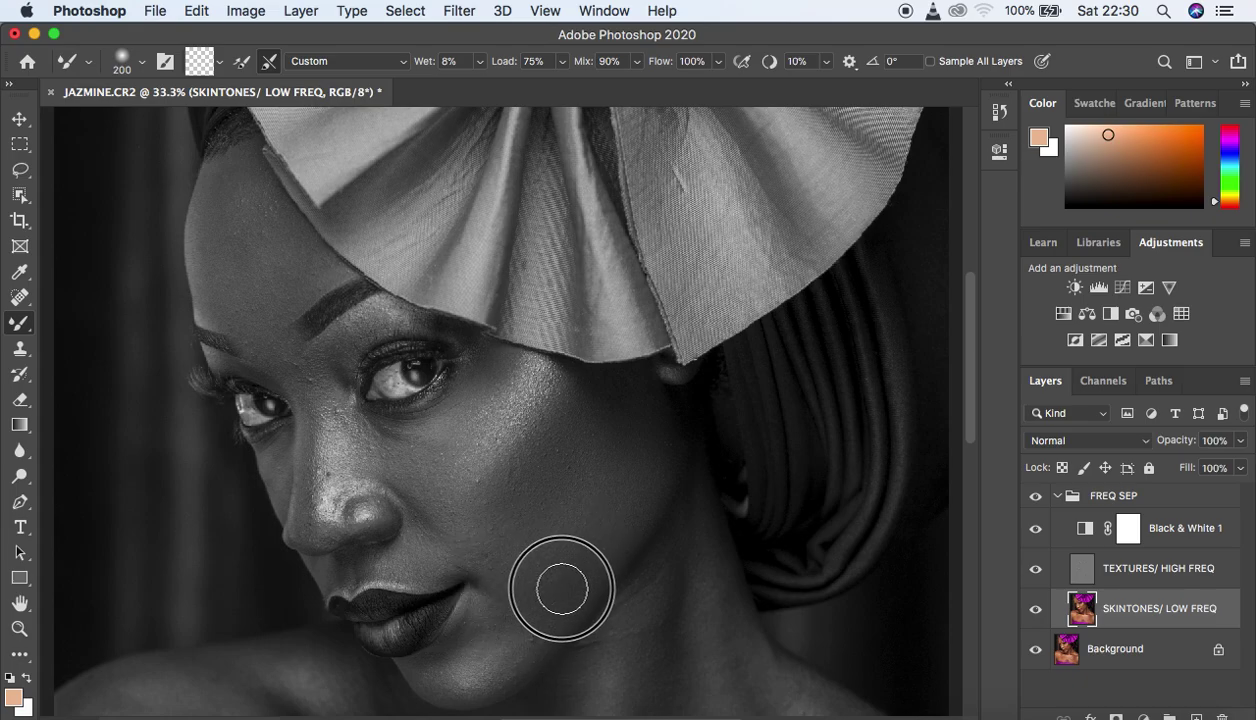
{"action": "left_click_drag", "start_coordinate": [559, 540], "coordinate": [542, 583]}
{"action": "mouse_move", "coordinate": [617, 440]}
{"action": "left_mouse_down"}
{"action": "mouse_move", "coordinate": [572, 577]}
{"action": "mouse_move", "coordinate": [519, 605]}
{"action": "mouse_move", "coordinate": [488, 550]}
{"action": "mouse_move", "coordinate": [583, 555]}
{"action": "mouse_move", "coordinate": [533, 600]}
{"action": "mouse_move", "coordinate": [502, 656]}
{"action": "mouse_move", "coordinate": [454, 673]}
{"action": "mouse_move", "coordinate": [505, 603]}
{"action": "mouse_move", "coordinate": [488, 569]}
{"action": "mouse_move", "coordinate": [496, 653]}
{"action": "mouse_move", "coordinate": [597, 552]}
{"action": "mouse_move", "coordinate": [580, 465]}
{"action": "mouse_move", "coordinate": [536, 555]}
{"action": "left_mouse_up"}
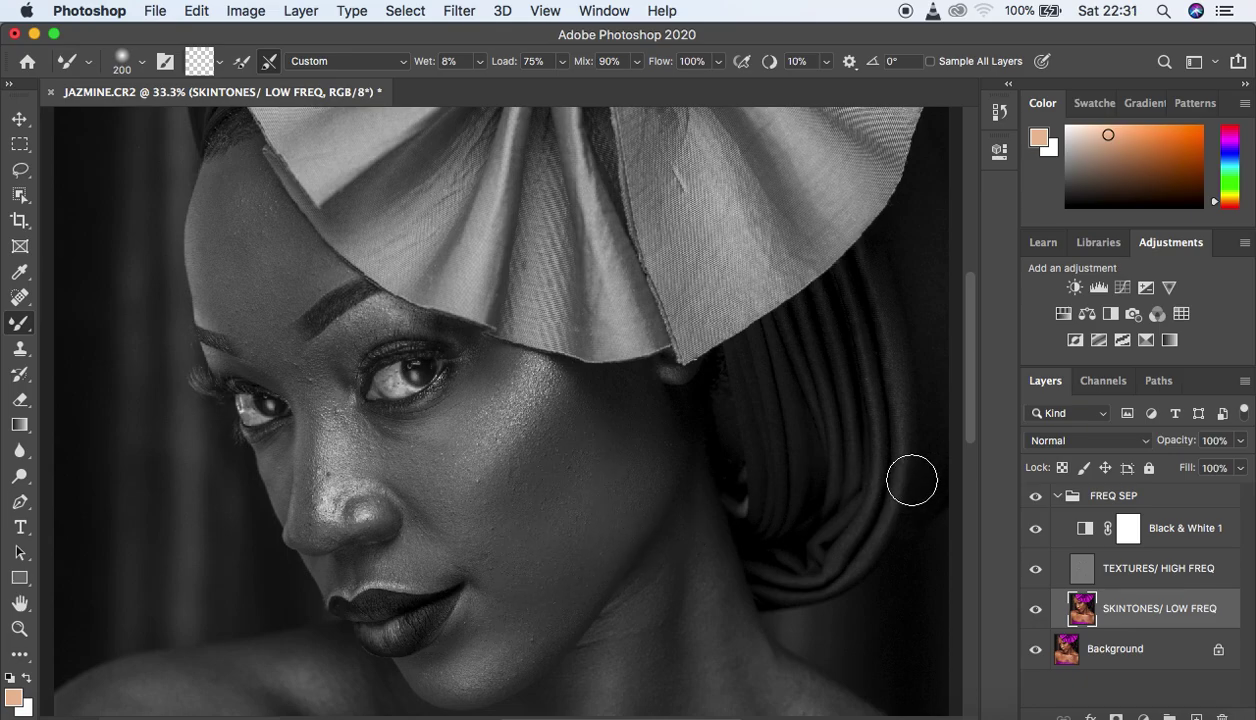
Compare the color portrait with the FREQ SEP group hidden and shown, then restore the Black & White 1 view.
{"action": "left_click", "coordinate": [1035, 538]}
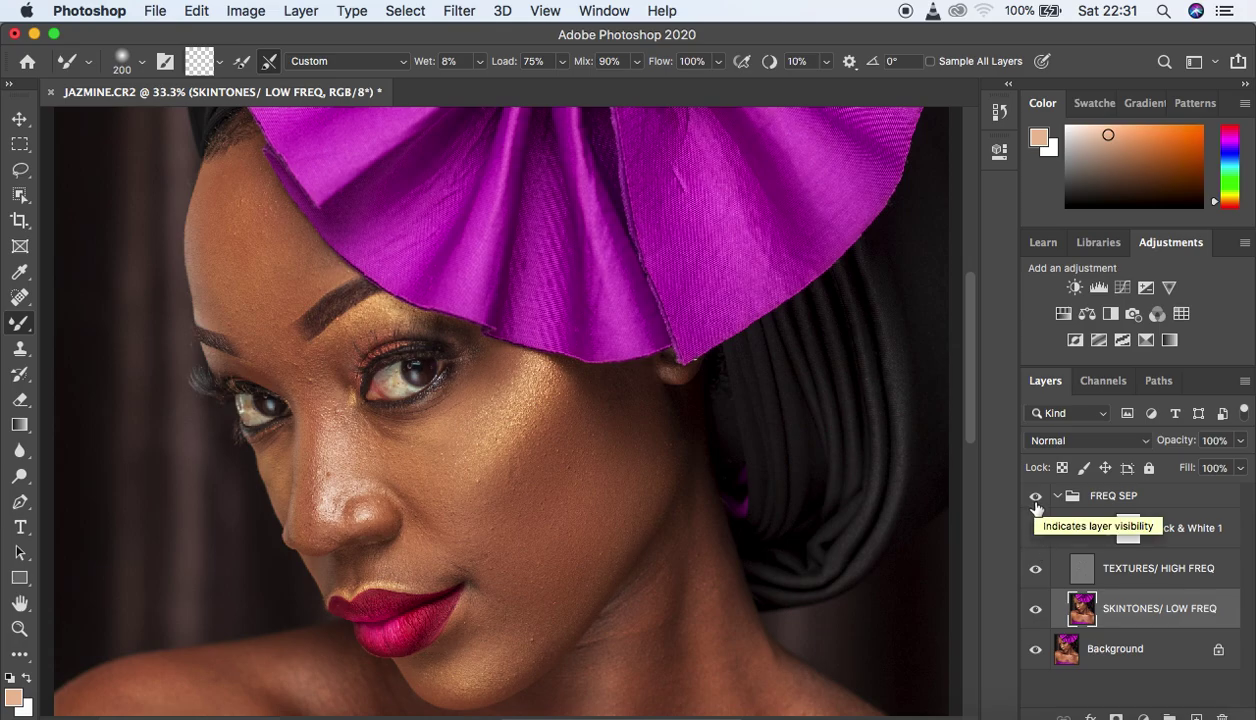
{"action": "left_click", "coordinate": [1035, 508]}
{"action": "left_click", "coordinate": [1035, 508]}
{"action": "left_click", "coordinate": [1035, 508]}
{"action": "left_click", "coordinate": [1035, 508]}
{"action": "left_click", "coordinate": [1035, 508]}
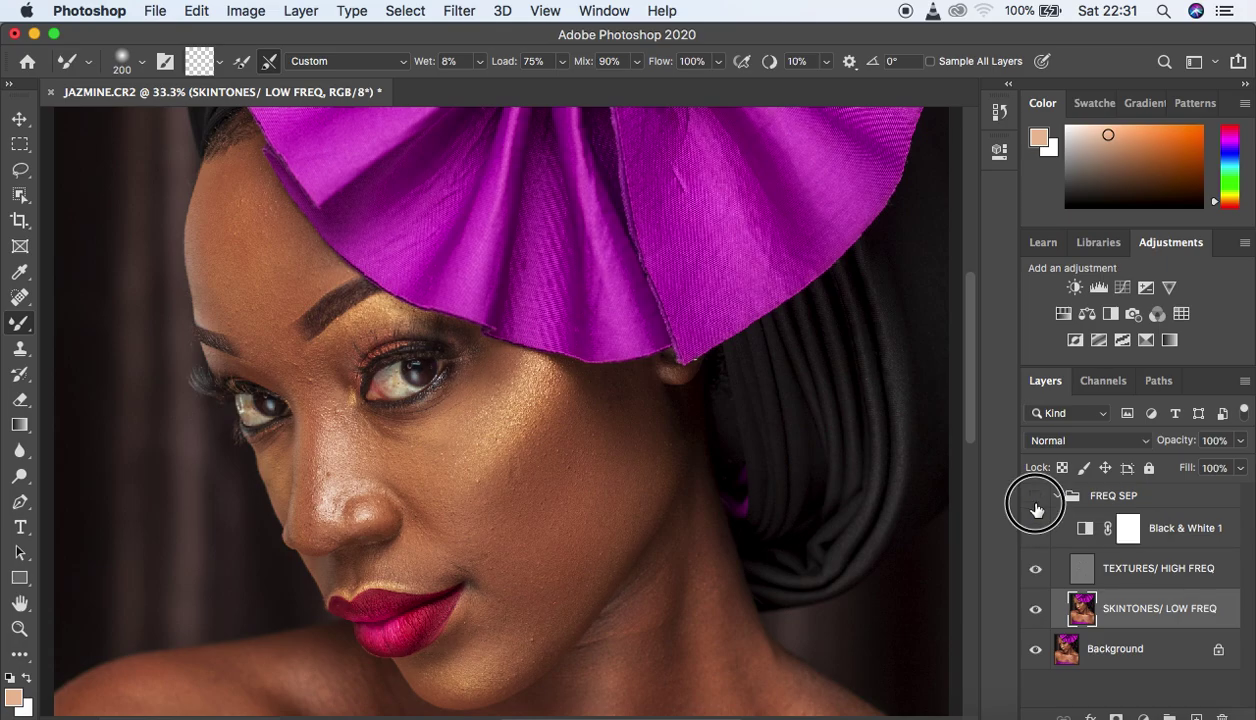
{"action": "left_click", "coordinate": [1035, 508]}
{"action": "left_click", "coordinate": [1035, 508]}
{"action": "left_click", "coordinate": [1036, 529]}
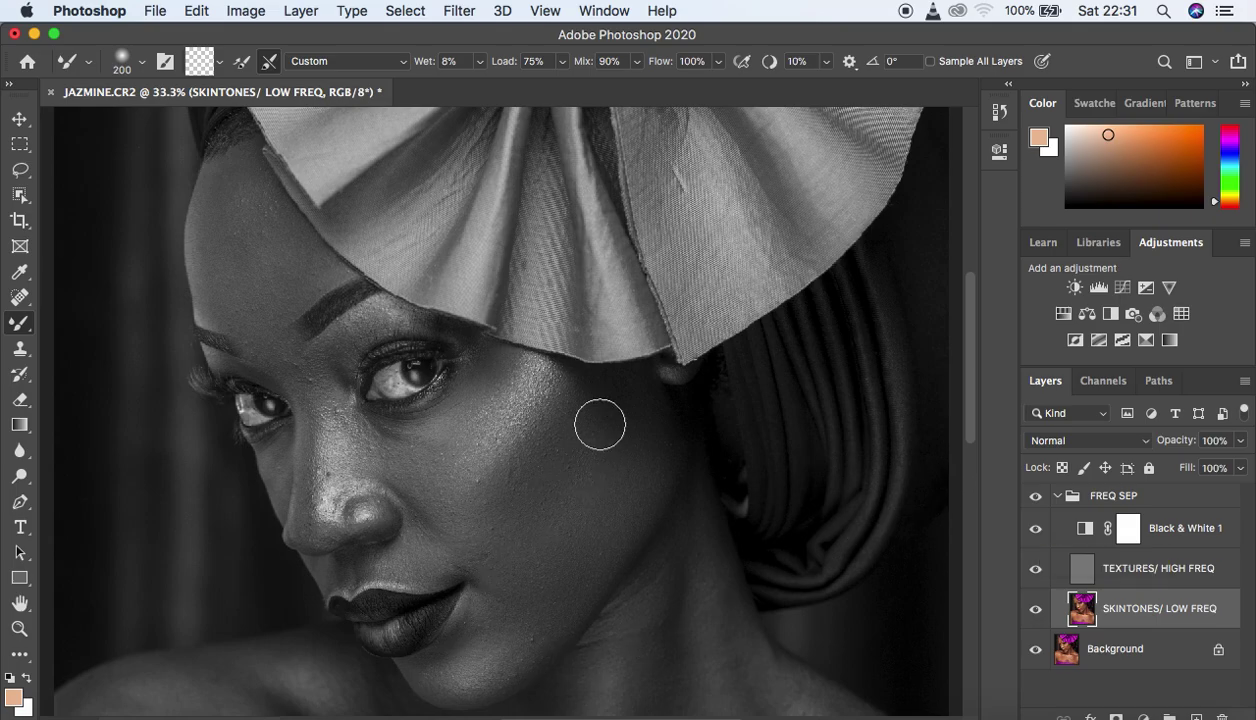
Blend the cheek again, then reduce the Mixer Brush size to 175 and smooth the forehead.
{"action": "left_click_drag", "start_coordinate": [597, 422], "coordinate": [575, 457]}
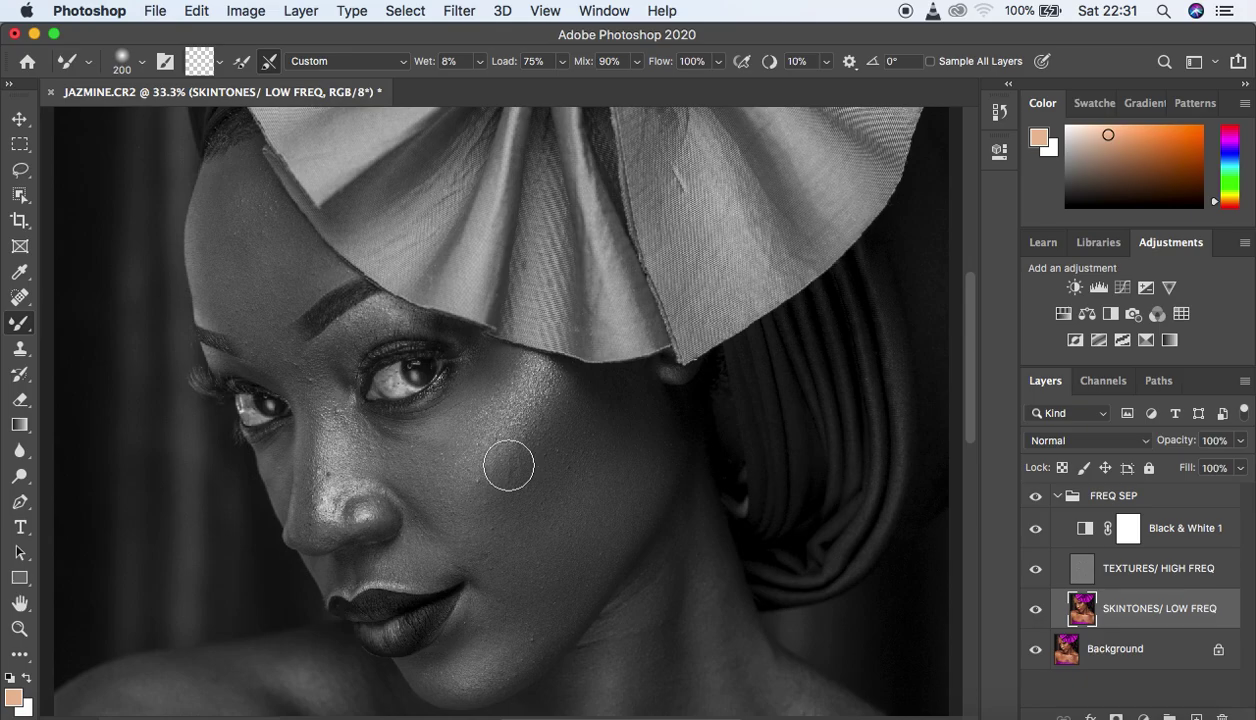
{"action": "key", "text": "bracketleft"}
{"action": "key", "text": "bracketleft"}
{"action": "key", "text": "bracketleft"}
{"action": "key", "text": "bracketright"}
{"action": "mouse_move", "coordinate": [252, 264]}
{"action": "left_mouse_down"}
{"action": "mouse_move", "coordinate": [230, 191]}
{"action": "mouse_move", "coordinate": [224, 213]}
{"action": "mouse_move", "coordinate": [266, 269]}
{"action": "mouse_move", "coordinate": [261, 230]}
{"action": "mouse_move", "coordinate": [308, 266]}
{"action": "mouse_move", "coordinate": [250, 286]}
{"action": "mouse_move", "coordinate": [241, 230]}
{"action": "mouse_move", "coordinate": [219, 266]}
{"action": "mouse_move", "coordinate": [230, 283]}
{"action": "mouse_move", "coordinate": [227, 185]}
{"action": "mouse_move", "coordinate": [252, 207]}
{"action": "mouse_move", "coordinate": [289, 292]}
{"action": "mouse_move", "coordinate": [250, 250]}
{"action": "mouse_move", "coordinate": [233, 272]}
{"action": "mouse_move", "coordinate": [216, 201]}
{"action": "left_mouse_up"}
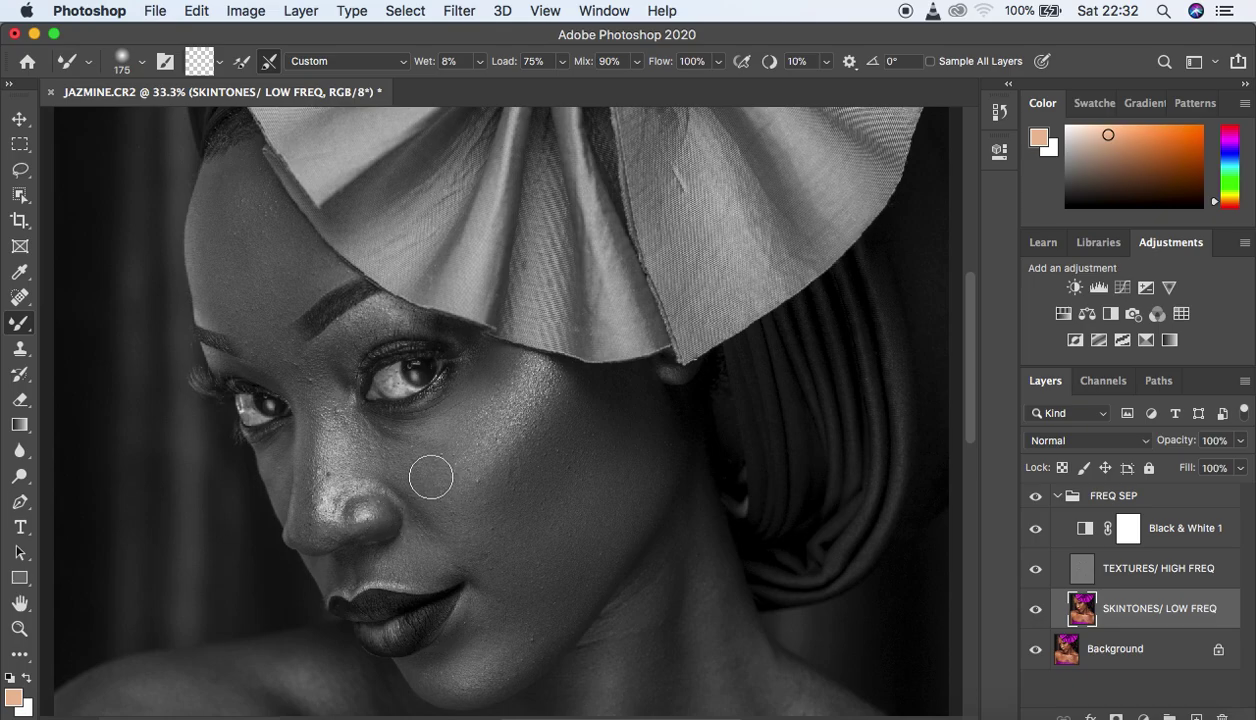
Even out the skin tones on the nose, under the eyes, between the brows and around the upper lip.
{"action": "mouse_move", "coordinate": [348, 435]}
{"action": "left_mouse_down"}
{"action": "mouse_move", "coordinate": [331, 487]}
{"action": "mouse_move", "coordinate": [335, 427]}
{"action": "mouse_move", "coordinate": [332, 457]}
{"action": "left_mouse_up"}
{"action": "mouse_move", "coordinate": [312, 411]}
{"action": "left_mouse_down"}
{"action": "mouse_move", "coordinate": [308, 504]}
{"action": "mouse_move", "coordinate": [308, 468]}
{"action": "mouse_move", "coordinate": [308, 504]}
{"action": "mouse_move", "coordinate": [328, 477]}
{"action": "mouse_move", "coordinate": [331, 513]}
{"action": "mouse_move", "coordinate": [324, 489]}
{"action": "mouse_move", "coordinate": [381, 505]}
{"action": "mouse_move", "coordinate": [372, 490]}
{"action": "mouse_move", "coordinate": [398, 495]}
{"action": "left_mouse_up"}
{"action": "left_click_drag", "start_coordinate": [404, 426], "coordinate": [374, 425]}
{"action": "mouse_move", "coordinate": [274, 334]}
{"action": "left_mouse_down"}
{"action": "mouse_move", "coordinate": [285, 362]}
{"action": "mouse_move", "coordinate": [262, 334]}
{"action": "mouse_move", "coordinate": [273, 351]}
{"action": "mouse_move", "coordinate": [273, 298]}
{"action": "left_mouse_up"}
{"action": "mouse_move", "coordinate": [389, 561]}
{"action": "left_mouse_down"}
{"action": "mouse_move", "coordinate": [428, 544]}
{"action": "mouse_move", "coordinate": [463, 564]}
{"action": "mouse_move", "coordinate": [489, 556]}
{"action": "mouse_move", "coordinate": [491, 575]}
{"action": "mouse_move", "coordinate": [457, 566]}
{"action": "mouse_move", "coordinate": [470, 540]}
{"action": "left_mouse_up"}
{"action": "mouse_move", "coordinate": [296, 483]}
{"action": "left_mouse_down"}
{"action": "mouse_move", "coordinate": [282, 455]}
{"action": "mouse_move", "coordinate": [278, 477]}
{"action": "mouse_move", "coordinate": [280, 462]}
{"action": "left_mouse_up"}
{"action": "left_click_drag", "start_coordinate": [283, 365], "coordinate": [262, 360]}
{"action": "mouse_move", "coordinate": [413, 478]}
{"action": "left_mouse_down"}
{"action": "mouse_move", "coordinate": [407, 440]}
{"action": "mouse_move", "coordinate": [378, 434]}
{"action": "left_mouse_up"}
Smooth the chin, mouth corner, jaw and upper eyelid with a Mixer Brush of 90 to 100 px.
{"action": "key", "text": "bracketright"}
{"action": "key", "text": "bracketright"}
{"action": "key", "text": "bracketright"}
{"action": "mouse_move", "coordinate": [505, 639]}
{"action": "left_mouse_down"}
{"action": "mouse_move", "coordinate": [507, 667]}
{"action": "mouse_move", "coordinate": [569, 594]}
{"action": "mouse_move", "coordinate": [547, 603]}
{"action": "mouse_move", "coordinate": [541, 555]}
{"action": "mouse_move", "coordinate": [505, 590]}
{"action": "mouse_move", "coordinate": [480, 564]}
{"action": "mouse_move", "coordinate": [490, 565]}
{"action": "mouse_move", "coordinate": [443, 564]}
{"action": "mouse_move", "coordinate": [482, 550]}
{"action": "mouse_move", "coordinate": [486, 565]}
{"action": "left_mouse_up"}
{"action": "key", "text": "bracketleft"}
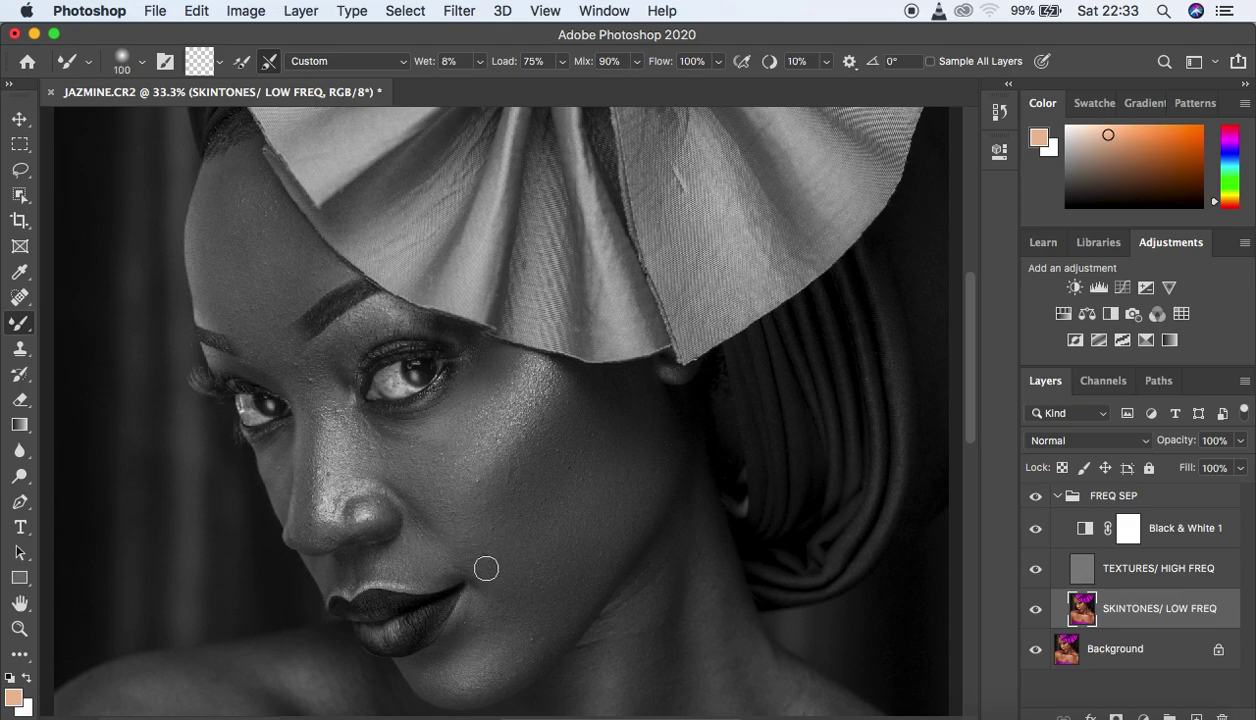
{"action": "mouse_move", "coordinate": [476, 660]}
{"action": "left_mouse_down"}
{"action": "mouse_move", "coordinate": [429, 672]}
{"action": "mouse_move", "coordinate": [491, 673]}
{"action": "mouse_move", "coordinate": [462, 683]}
{"action": "left_mouse_up"}
{"action": "key", "text": "bracketright"}
{"action": "mouse_move", "coordinate": [558, 642]}
{"action": "left_mouse_down"}
{"action": "mouse_move", "coordinate": [536, 647]}
{"action": "mouse_move", "coordinate": [592, 558]}
{"action": "left_mouse_up"}
{"action": "mouse_move", "coordinate": [625, 512]}
{"action": "left_mouse_down"}
{"action": "mouse_move", "coordinate": [607, 534]}
{"action": "mouse_move", "coordinate": [611, 477]}
{"action": "mouse_move", "coordinate": [595, 483]}
{"action": "left_mouse_up"}
{"action": "mouse_move", "coordinate": [374, 345]}
{"action": "left_mouse_down"}
{"action": "mouse_move", "coordinate": [345, 342]}
{"action": "mouse_move", "coordinate": [363, 371]}
{"action": "left_mouse_up"}
{"action": "mouse_move", "coordinate": [365, 321]}
{"action": "left_mouse_down"}
{"action": "mouse_move", "coordinate": [383, 309]}
{"action": "mouse_move", "coordinate": [317, 387]}
{"action": "left_mouse_up"}
Enlarge the Mixer Brush to 400 and blend the tones across the shoulder and upper chest.
{"action": "key", "text": "super+minus"}
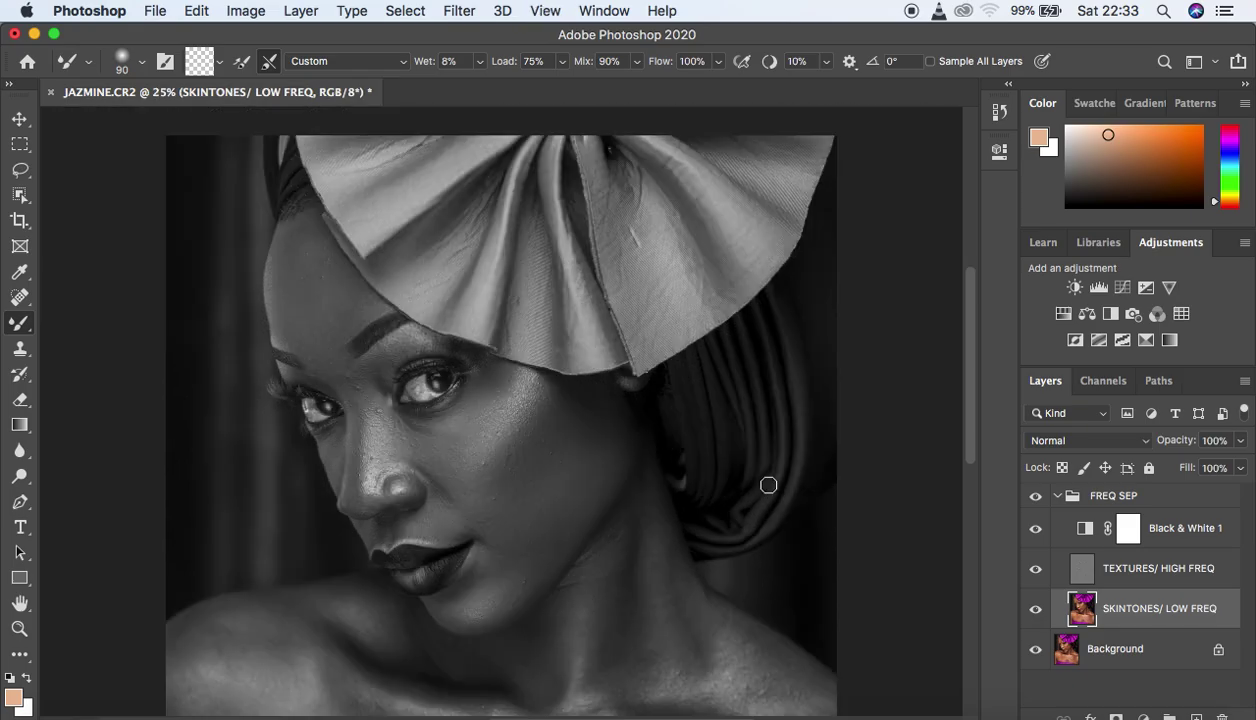
{"action": "left_click_drag", "start_coordinate": [970, 410], "coordinate": [956, 485]}
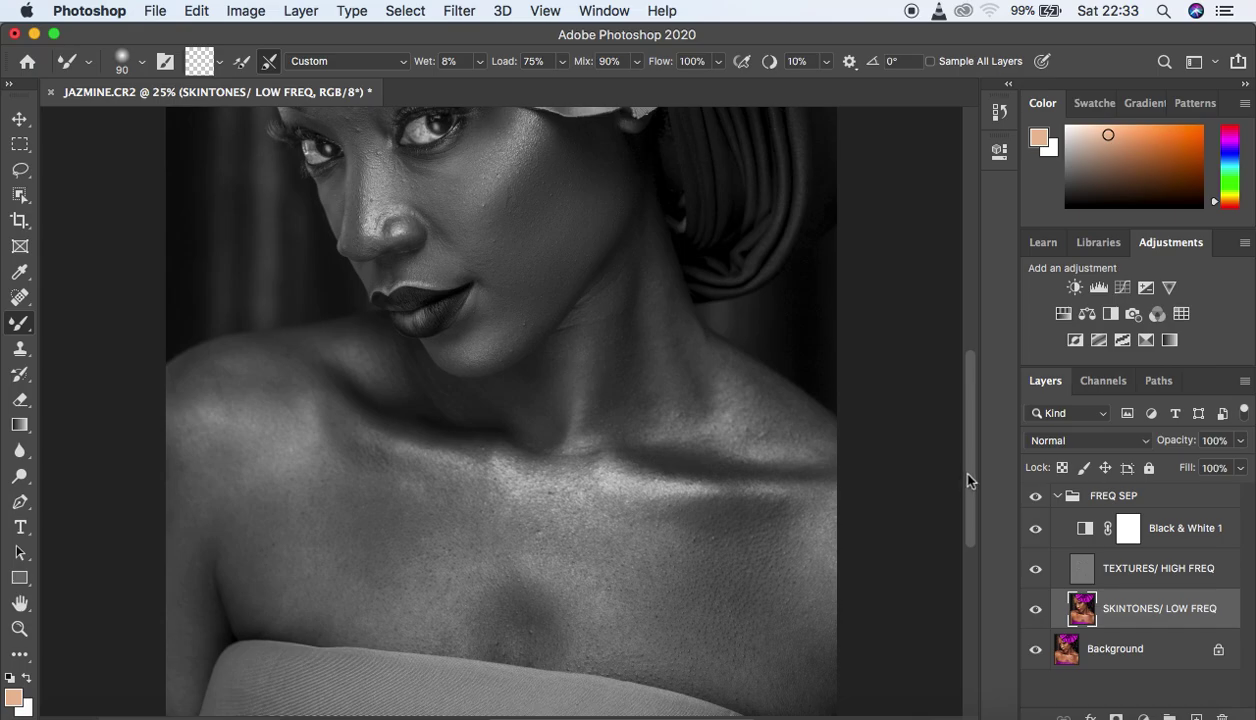
{"action": "scroll", "coordinate": [967, 481], "scroll_direction": "down", "scroll_amount": 3}
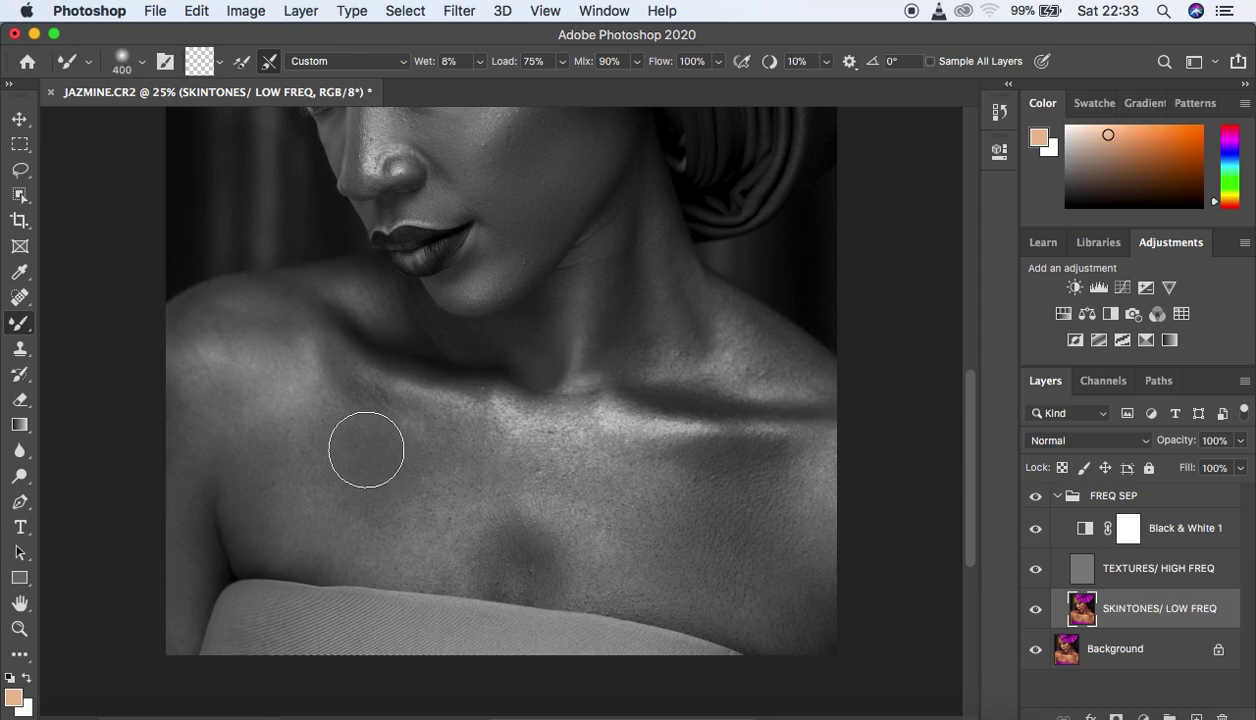
{"action": "key", "text": "bracketright"}
{"action": "key", "text": "bracketright"}
{"action": "key", "text": "bracketright"}
{"action": "mouse_move", "coordinate": [241, 395]}
{"action": "left_mouse_down"}
{"action": "mouse_move", "coordinate": [280, 426]}
{"action": "mouse_move", "coordinate": [279, 457]}
{"action": "mouse_move", "coordinate": [191, 406]}
{"action": "mouse_move", "coordinate": [247, 330]}
{"action": "mouse_move", "coordinate": [280, 331]}
{"action": "mouse_move", "coordinate": [230, 303]}
{"action": "mouse_move", "coordinate": [213, 331]}
{"action": "mouse_move", "coordinate": [205, 324]}
{"action": "mouse_move", "coordinate": [281, 370]}
{"action": "left_mouse_up"}
{"action": "mouse_move", "coordinate": [203, 346]}
{"action": "left_mouse_down"}
{"action": "mouse_move", "coordinate": [224, 331]}
{"action": "mouse_move", "coordinate": [230, 359]}
{"action": "mouse_move", "coordinate": [216, 336]}
{"action": "mouse_move", "coordinate": [185, 332]}
{"action": "mouse_move", "coordinate": [200, 340]}
{"action": "left_mouse_up"}
{"action": "mouse_move", "coordinate": [379, 443]}
{"action": "left_mouse_down"}
{"action": "mouse_move", "coordinate": [447, 440]}
{"action": "mouse_move", "coordinate": [387, 432]}
{"action": "mouse_move", "coordinate": [457, 452]}
{"action": "mouse_move", "coordinate": [388, 419]}
{"action": "mouse_move", "coordinate": [424, 442]}
{"action": "mouse_move", "coordinate": [331, 501]}
{"action": "mouse_move", "coordinate": [379, 510]}
{"action": "mouse_move", "coordinate": [296, 511]}
{"action": "mouse_move", "coordinate": [400, 510]}
{"action": "left_mouse_up"}
{"action": "mouse_move", "coordinate": [469, 470]}
{"action": "left_mouse_down"}
{"action": "mouse_move", "coordinate": [440, 519]}
{"action": "mouse_move", "coordinate": [439, 505]}
{"action": "left_mouse_up"}
{"action": "mouse_move", "coordinate": [314, 465]}
{"action": "left_mouse_down"}
{"action": "mouse_move", "coordinate": [285, 495]}
{"action": "mouse_move", "coordinate": [288, 480]}
{"action": "left_mouse_up"}
{"action": "left_click_drag", "start_coordinate": [300, 362], "coordinate": [298, 380]}
{"action": "mouse_move", "coordinate": [545, 454]}
{"action": "left_mouse_down"}
{"action": "mouse_move", "coordinate": [569, 446]}
{"action": "mouse_move", "coordinate": [522, 449]}
{"action": "mouse_move", "coordinate": [583, 479]}
{"action": "mouse_move", "coordinate": [527, 493]}
{"action": "mouse_move", "coordinate": [527, 530]}
{"action": "mouse_move", "coordinate": [520, 520]}
{"action": "left_mouse_up"}
{"action": "mouse_move", "coordinate": [421, 482]}
{"action": "left_mouse_down"}
{"action": "mouse_move", "coordinate": [430, 535]}
{"action": "mouse_move", "coordinate": [385, 542]}
{"action": "mouse_move", "coordinate": [423, 540]}
{"action": "mouse_move", "coordinate": [399, 544]}
{"action": "mouse_move", "coordinate": [461, 492]}
{"action": "mouse_move", "coordinate": [461, 547]}
{"action": "mouse_move", "coordinate": [479, 481]}
{"action": "mouse_move", "coordinate": [468, 449]}
{"action": "mouse_move", "coordinate": [743, 473]}
{"action": "mouse_move", "coordinate": [675, 472]}
{"action": "mouse_move", "coordinate": [712, 471]}
{"action": "mouse_move", "coordinate": [653, 526]}
{"action": "mouse_move", "coordinate": [632, 499]}
{"action": "mouse_move", "coordinate": [631, 542]}
{"action": "mouse_move", "coordinate": [615, 537]}
{"action": "mouse_move", "coordinate": [598, 492]}
{"action": "mouse_move", "coordinate": [613, 543]}
{"action": "mouse_move", "coordinate": [540, 486]}
{"action": "mouse_move", "coordinate": [543, 541]}
{"action": "mouse_move", "coordinate": [538, 520]}
{"action": "mouse_move", "coordinate": [509, 513]}
{"action": "mouse_move", "coordinate": [497, 533]}
{"action": "mouse_move", "coordinate": [439, 490]}
{"action": "mouse_move", "coordinate": [441, 534]}
{"action": "mouse_move", "coordinate": [439, 516]}
{"action": "mouse_move", "coordinate": [343, 513]}
{"action": "left_mouse_up"}
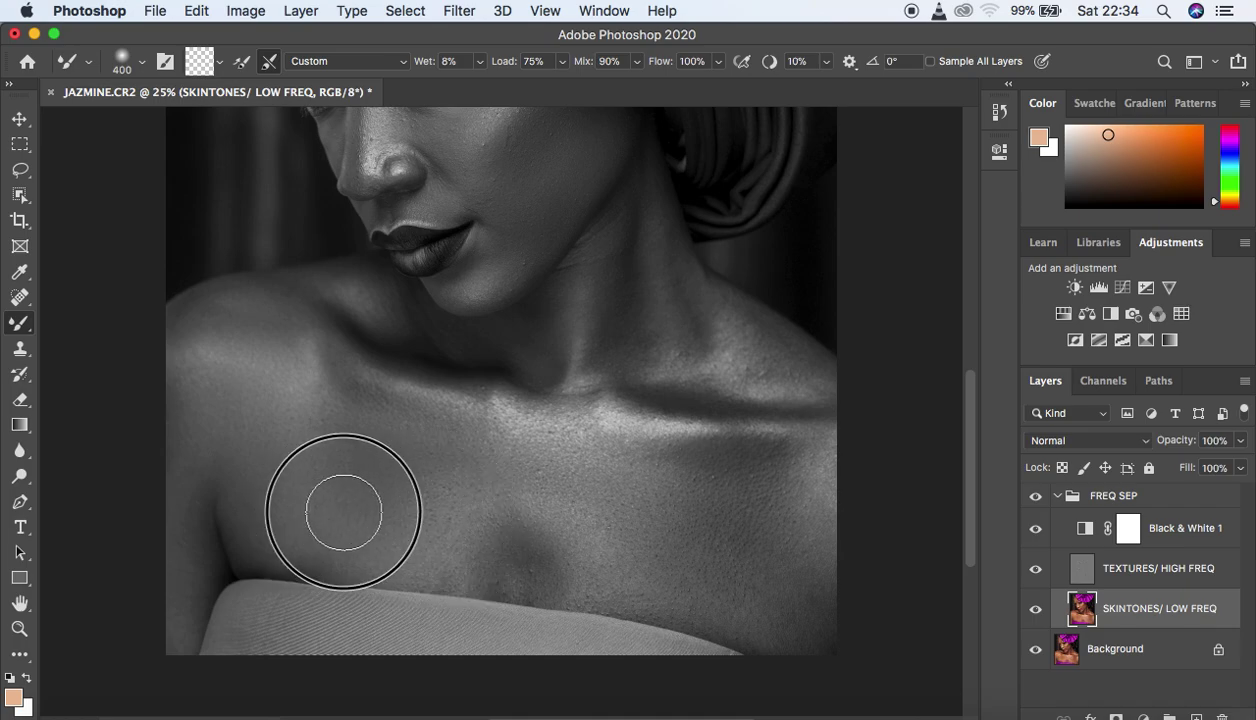
Smooth the lower chest at brush size 300, then the upper arm and shoulder at size 200.
{"action": "mouse_move", "coordinate": [720, 516]}
{"action": "left_mouse_down"}
{"action": "mouse_move", "coordinate": [796, 482]}
{"action": "mouse_move", "coordinate": [813, 547]}
{"action": "mouse_move", "coordinate": [805, 632]}
{"action": "mouse_move", "coordinate": [667, 536]}
{"action": "mouse_move", "coordinate": [679, 555]}
{"action": "mouse_move", "coordinate": [735, 554]}
{"action": "mouse_move", "coordinate": [673, 527]}
{"action": "mouse_move", "coordinate": [695, 491]}
{"action": "mouse_move", "coordinate": [620, 449]}
{"action": "mouse_move", "coordinate": [617, 552]}
{"action": "left_mouse_up"}
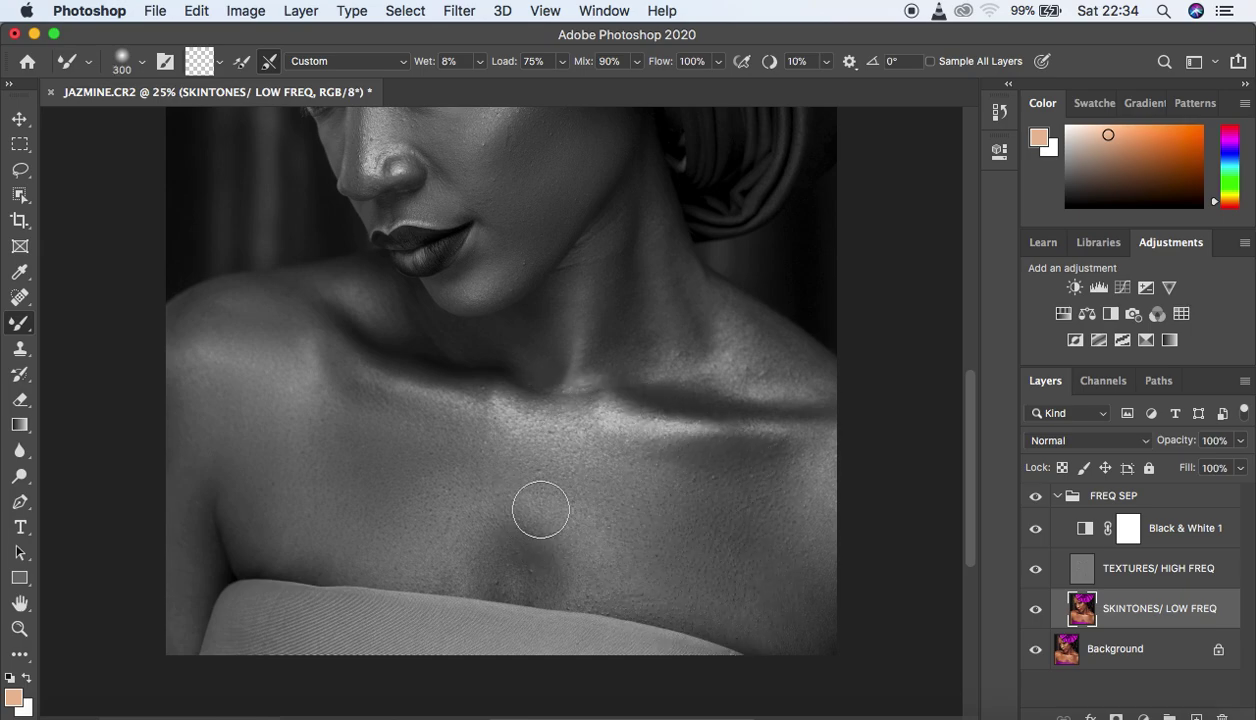
{"action": "mouse_move", "coordinate": [443, 560]}
{"action": "left_mouse_down"}
{"action": "mouse_move", "coordinate": [465, 572]}
{"action": "mouse_move", "coordinate": [509, 540]}
{"action": "mouse_move", "coordinate": [516, 563]}
{"action": "mouse_move", "coordinate": [550, 524]}
{"action": "mouse_move", "coordinate": [575, 569]}
{"action": "mouse_move", "coordinate": [631, 580]}
{"action": "mouse_move", "coordinate": [628, 549]}
{"action": "mouse_move", "coordinate": [592, 521]}
{"action": "mouse_move", "coordinate": [513, 527]}
{"action": "mouse_move", "coordinate": [505, 572]}
{"action": "mouse_move", "coordinate": [415, 566]}
{"action": "mouse_move", "coordinate": [338, 531]}
{"action": "left_mouse_up"}
{"action": "left_click_drag", "start_coordinate": [208, 491], "coordinate": [177, 636]}
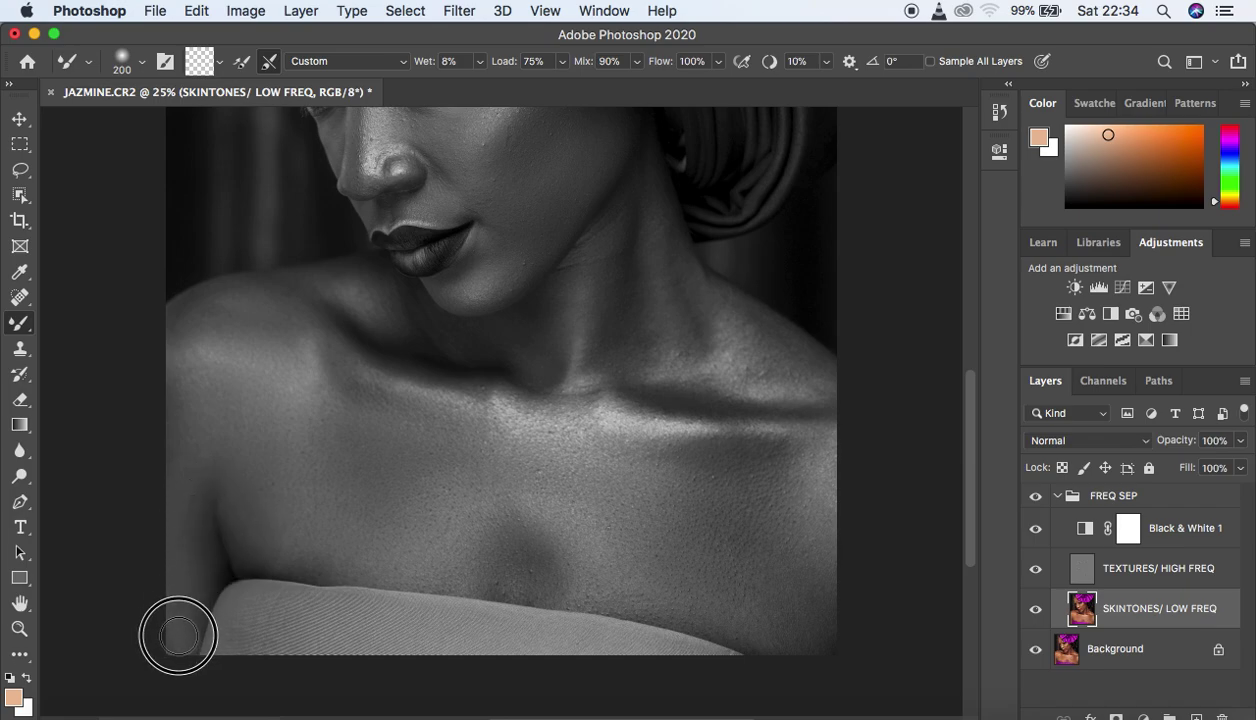
{"action": "mouse_move", "coordinate": [280, 496]}
{"action": "left_mouse_down"}
{"action": "mouse_move", "coordinate": [294, 464]}
{"action": "mouse_move", "coordinate": [267, 550]}
{"action": "mouse_move", "coordinate": [302, 539]}
{"action": "mouse_move", "coordinate": [345, 562]}
{"action": "mouse_move", "coordinate": [296, 559]}
{"action": "mouse_move", "coordinate": [213, 467]}
{"action": "mouse_move", "coordinate": [211, 478]}
{"action": "mouse_move", "coordinate": [185, 374]}
{"action": "mouse_move", "coordinate": [176, 425]}
{"action": "mouse_move", "coordinate": [189, 298]}
{"action": "mouse_move", "coordinate": [212, 295]}
{"action": "mouse_move", "coordinate": [195, 343]}
{"action": "left_mouse_up"}
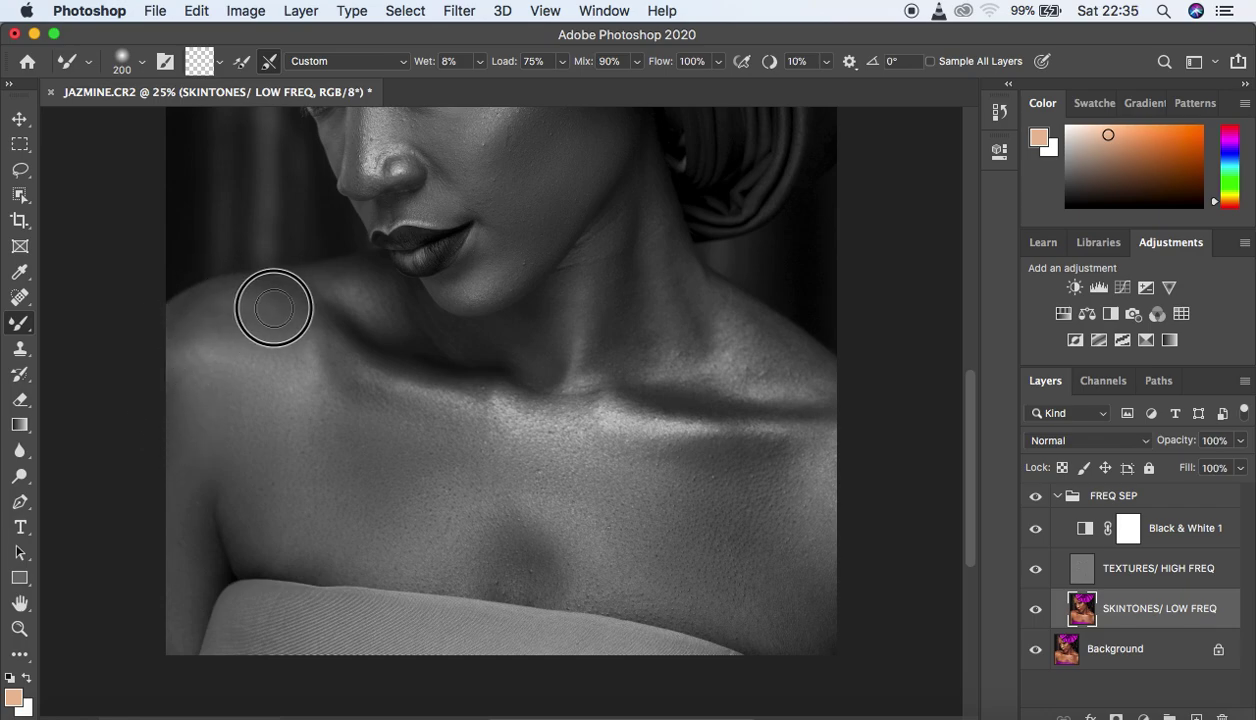
{"action": "mouse_move", "coordinate": [381, 325]}
{"action": "left_mouse_down"}
{"action": "mouse_move", "coordinate": [402, 340]}
{"action": "mouse_move", "coordinate": [353, 280]}
{"action": "mouse_move", "coordinate": [395, 312]}
{"action": "left_mouse_up"}
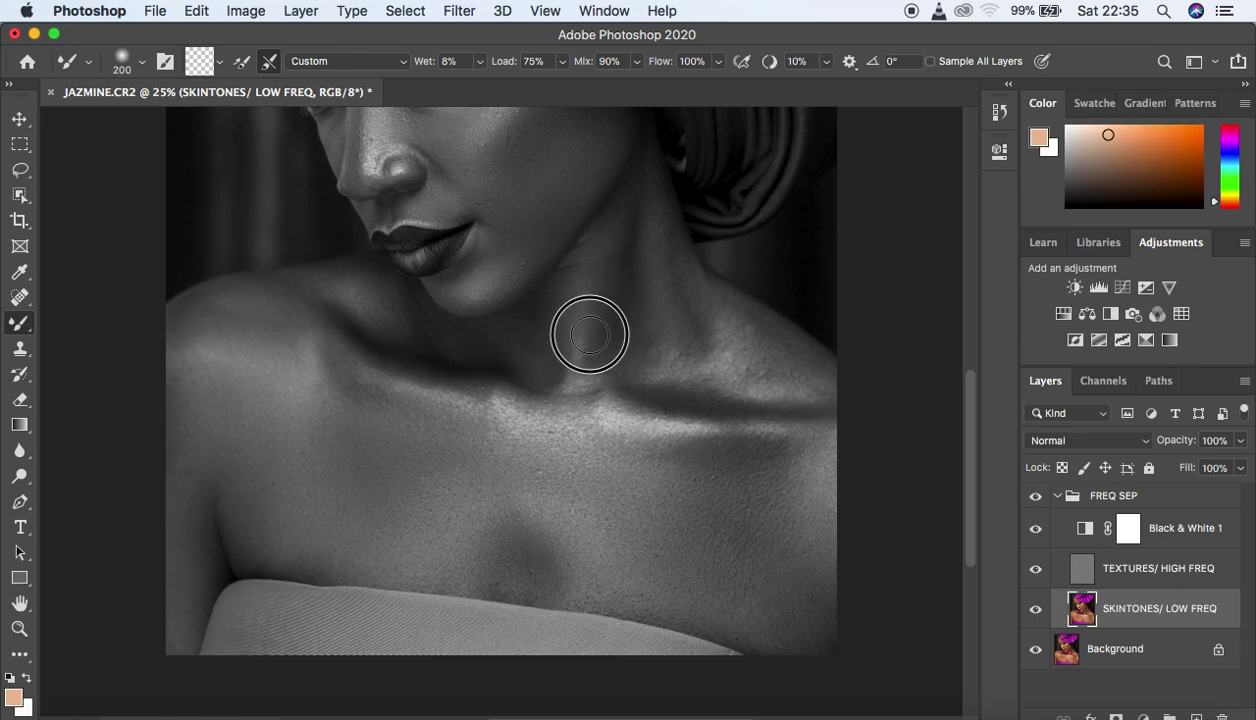
Blend the skin tones on the neck, the far shoulder, the collarbones and the sides of the chest.
{"action": "left_click_drag", "start_coordinate": [627, 238], "coordinate": [614, 278]}
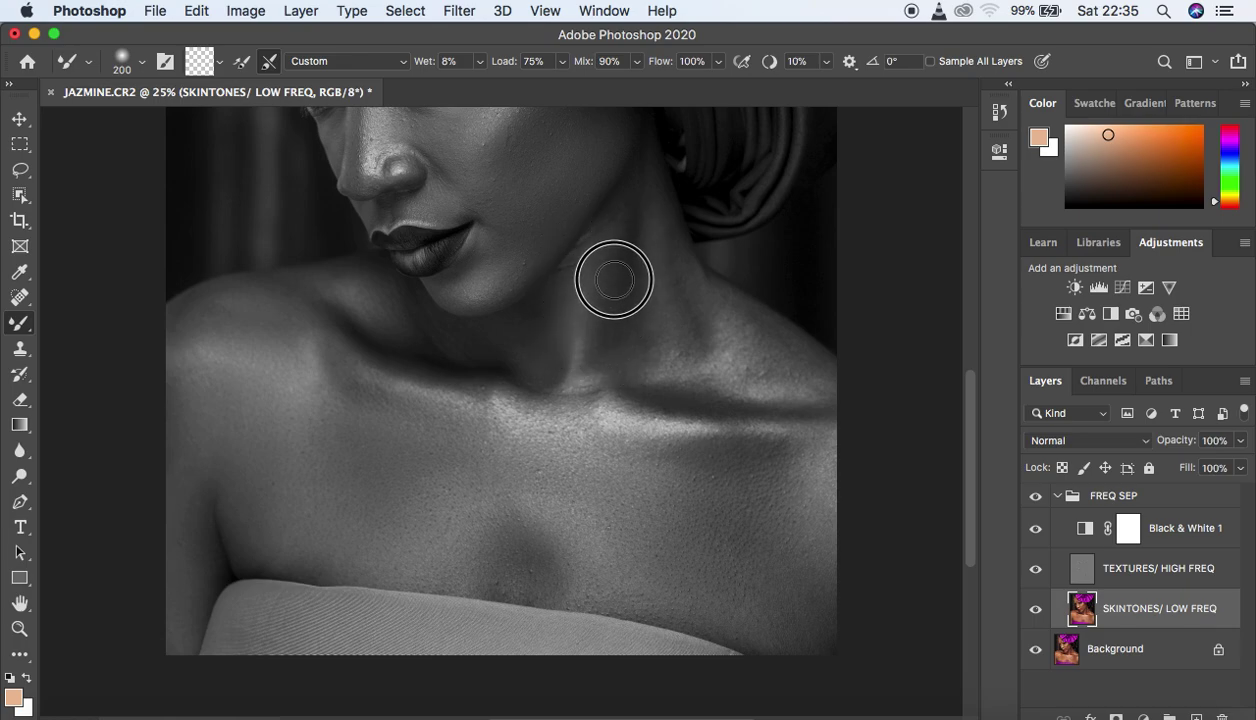
{"action": "mouse_move", "coordinate": [656, 212]}
{"action": "left_mouse_down"}
{"action": "mouse_move", "coordinate": [662, 275]}
{"action": "mouse_move", "coordinate": [678, 312]}
{"action": "mouse_move", "coordinate": [690, 300]}
{"action": "left_mouse_up"}
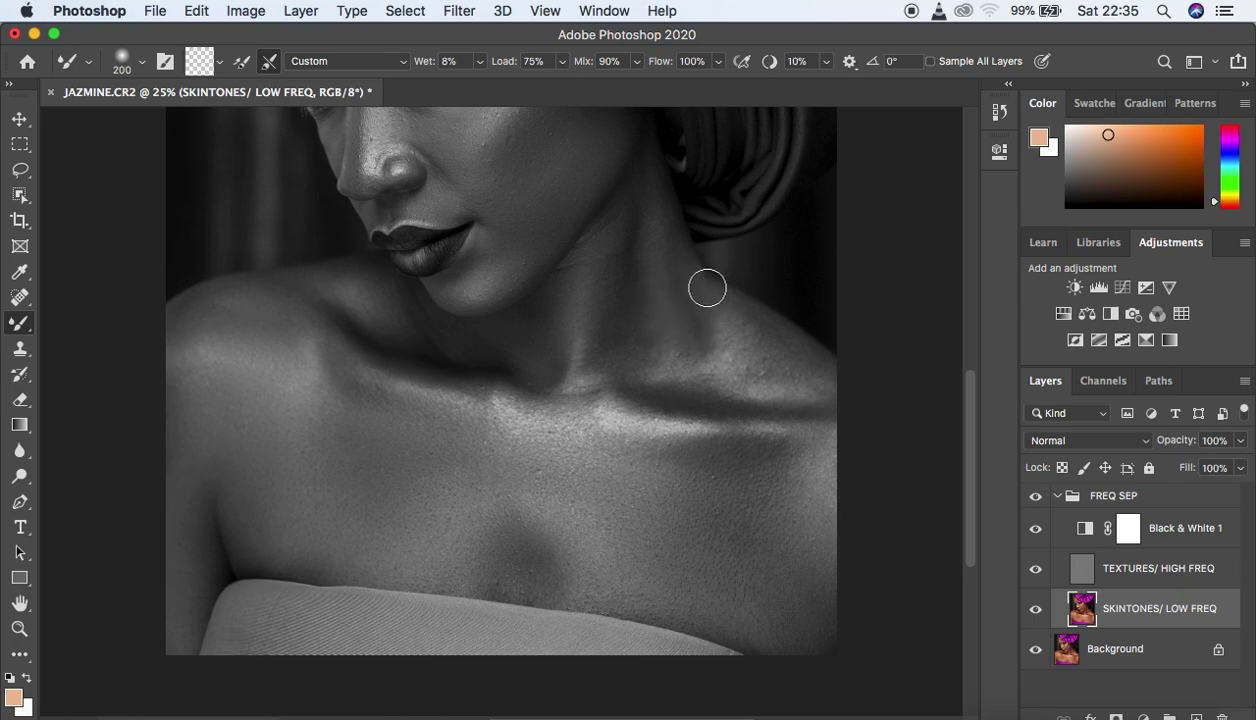
{"action": "mouse_move", "coordinate": [723, 311]}
{"action": "left_mouse_down"}
{"action": "mouse_move", "coordinate": [802, 384]}
{"action": "mouse_move", "coordinate": [708, 324]}
{"action": "left_mouse_up"}
{"action": "mouse_move", "coordinate": [785, 398]}
{"action": "left_mouse_down"}
{"action": "mouse_move", "coordinate": [737, 401]}
{"action": "mouse_move", "coordinate": [662, 364]}
{"action": "left_mouse_up"}
{"action": "mouse_move", "coordinate": [810, 449]}
{"action": "left_mouse_down"}
{"action": "mouse_move", "coordinate": [835, 493]}
{"action": "mouse_move", "coordinate": [782, 460]}
{"action": "mouse_move", "coordinate": [792, 455]}
{"action": "mouse_move", "coordinate": [787, 559]}
{"action": "mouse_move", "coordinate": [743, 573]}
{"action": "mouse_move", "coordinate": [779, 615]}
{"action": "mouse_move", "coordinate": [762, 598]}
{"action": "left_mouse_up"}
{"action": "left_click_drag", "start_coordinate": [722, 518], "coordinate": [699, 495]}
{"action": "mouse_move", "coordinate": [636, 347]}
{"action": "left_mouse_down"}
{"action": "mouse_move", "coordinate": [617, 331]}
{"action": "mouse_move", "coordinate": [628, 292]}
{"action": "mouse_move", "coordinate": [608, 261]}
{"action": "mouse_move", "coordinate": [675, 291]}
{"action": "mouse_move", "coordinate": [665, 300]}
{"action": "left_mouse_up"}
{"action": "mouse_move", "coordinate": [569, 307]}
{"action": "left_mouse_down"}
{"action": "mouse_move", "coordinate": [578, 384]}
{"action": "mouse_move", "coordinate": [545, 393]}
{"action": "mouse_move", "coordinate": [582, 412]}
{"action": "mouse_move", "coordinate": [585, 332]}
{"action": "mouse_move", "coordinate": [569, 401]}
{"action": "mouse_move", "coordinate": [519, 407]}
{"action": "mouse_move", "coordinate": [434, 390]}
{"action": "mouse_move", "coordinate": [496, 356]}
{"action": "mouse_move", "coordinate": [454, 339]}
{"action": "mouse_move", "coordinate": [490, 330]}
{"action": "mouse_move", "coordinate": [376, 334]}
{"action": "mouse_move", "coordinate": [338, 357]}
{"action": "left_mouse_up"}
{"action": "mouse_move", "coordinate": [348, 412]}
{"action": "left_mouse_down"}
{"action": "mouse_move", "coordinate": [321, 391]}
{"action": "mouse_move", "coordinate": [303, 448]}
{"action": "left_mouse_up"}
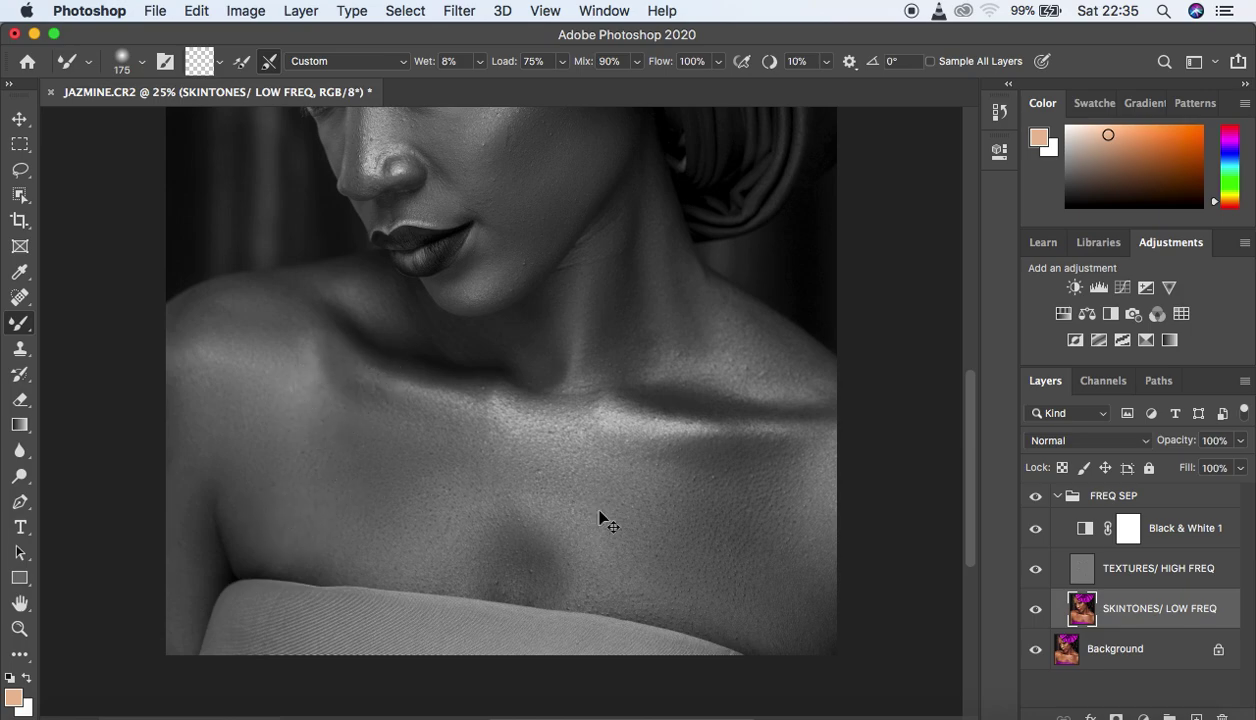
Hide the Black & White 1 layer and compare the full portrait with FREQ SEP off and on.
{"action": "key", "text": "super+minus"}
{"action": "key", "text": "super+minus"}
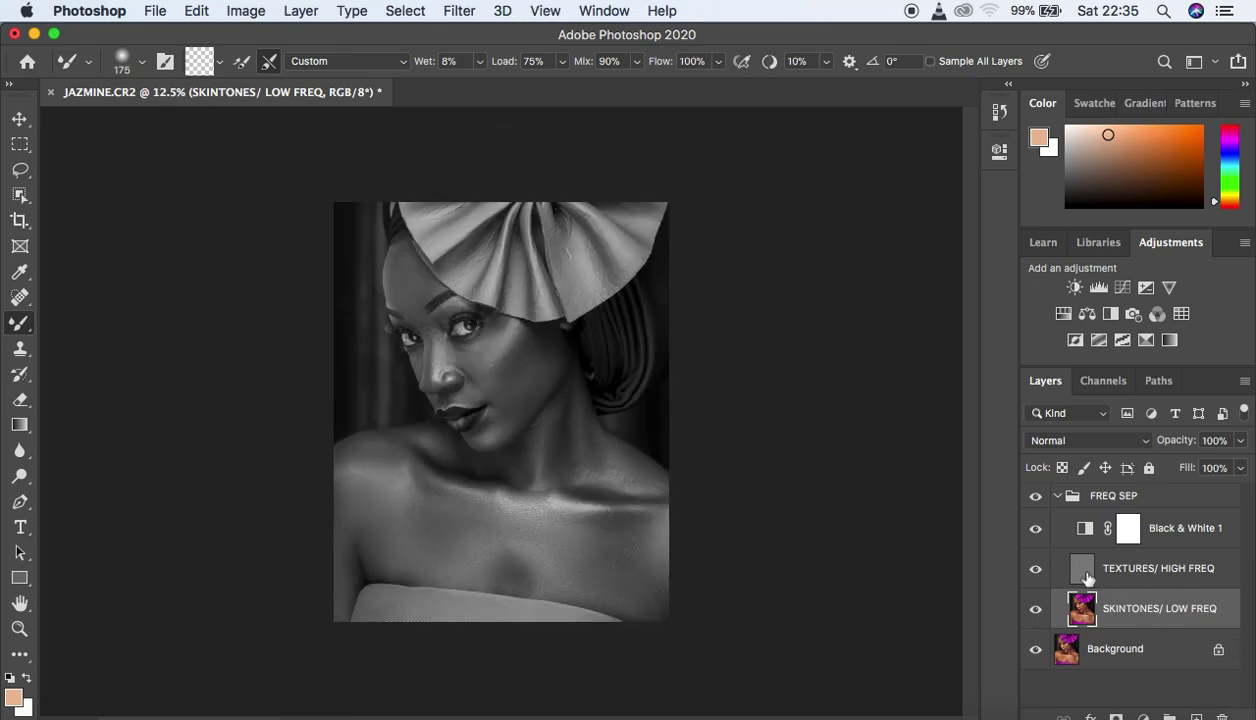
{"action": "left_click", "coordinate": [1035, 529]}
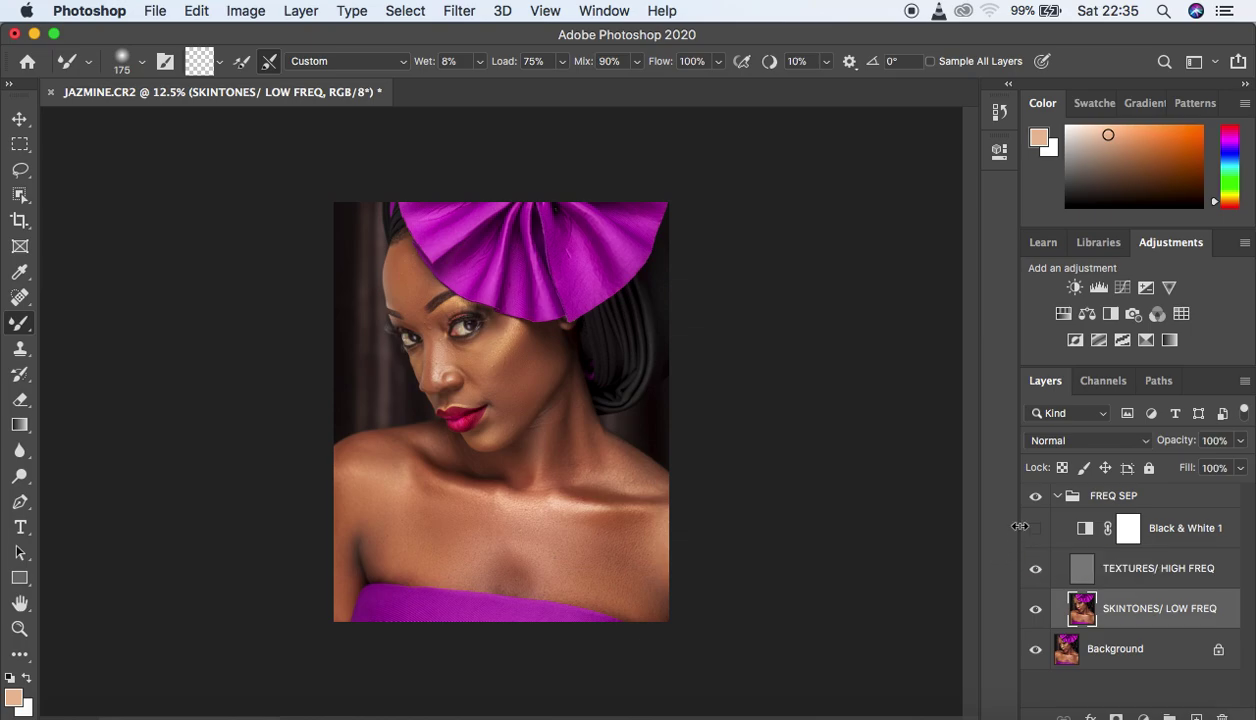
{"action": "left_click", "coordinate": [1035, 497]}
{"action": "left_click", "coordinate": [1031, 501]}
Blend the chest and arm at brush size 600, then touch up the neck and mid-chest at size 250.
{"action": "left_click", "coordinate": [609, 549]}
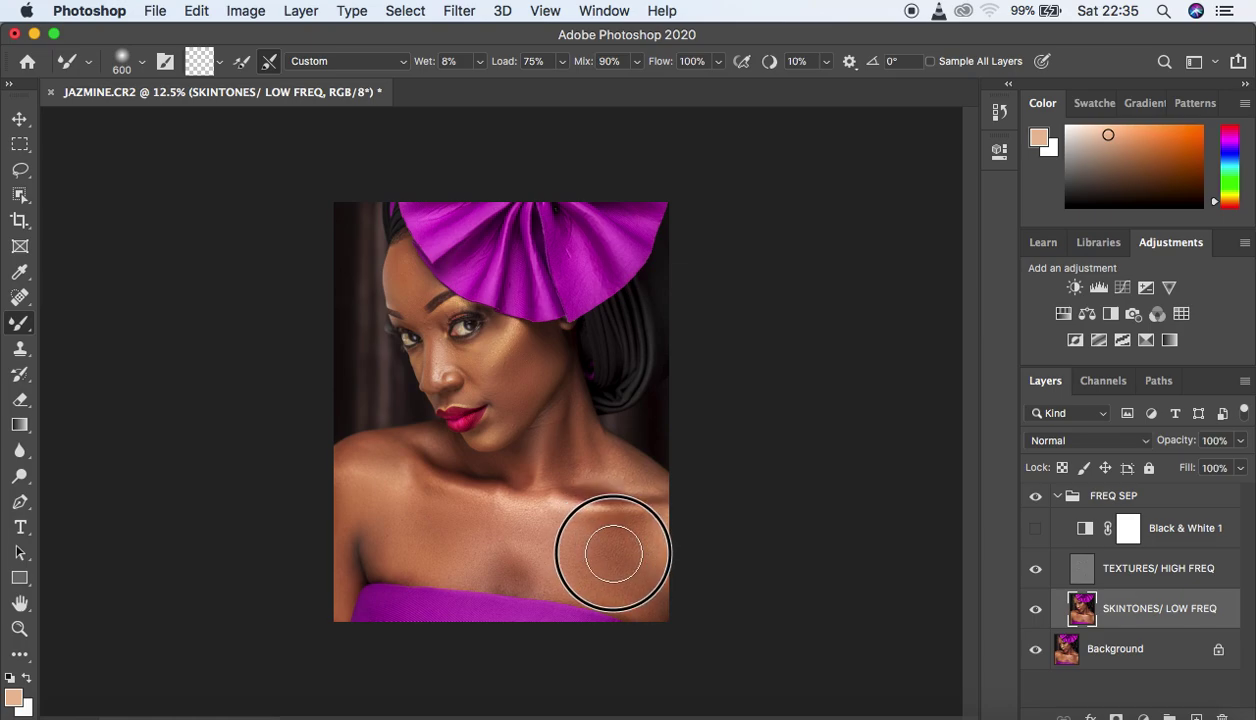
{"action": "mouse_move", "coordinate": [611, 557]}
{"action": "left_mouse_down"}
{"action": "mouse_move", "coordinate": [572, 530]}
{"action": "mouse_move", "coordinate": [625, 541]}
{"action": "mouse_move", "coordinate": [662, 571]}
{"action": "left_mouse_up"}
{"action": "mouse_move", "coordinate": [378, 509]}
{"action": "left_mouse_down"}
{"action": "mouse_move", "coordinate": [344, 509]}
{"action": "mouse_move", "coordinate": [332, 570]}
{"action": "left_mouse_up"}
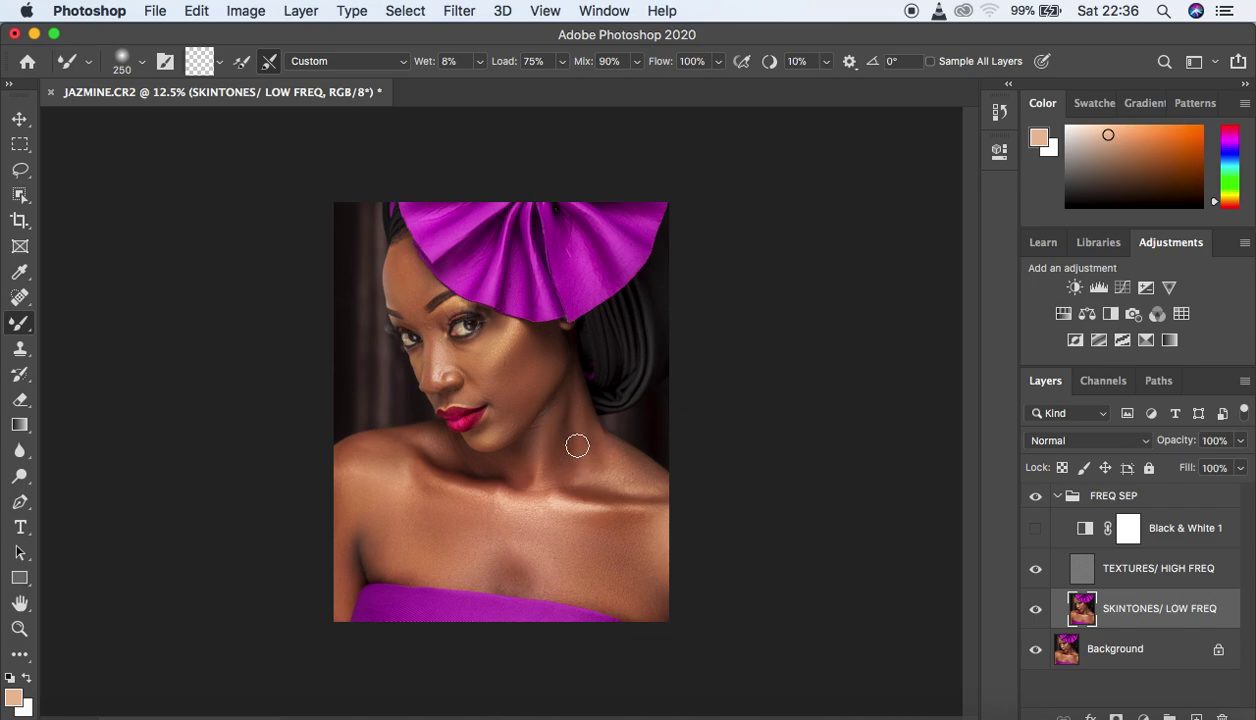
{"action": "mouse_move", "coordinate": [586, 440]}
{"action": "left_mouse_down"}
{"action": "mouse_move", "coordinate": [570, 462]}
{"action": "mouse_move", "coordinate": [575, 440]}
{"action": "mouse_move", "coordinate": [563, 445]}
{"action": "left_mouse_up"}
{"action": "left_click", "coordinate": [1036, 500]}
{"action": "mouse_move", "coordinate": [532, 571]}
{"action": "left_mouse_down"}
{"action": "mouse_move", "coordinate": [507, 577]}
{"action": "mouse_move", "coordinate": [514, 553]}
{"action": "left_mouse_up"}
Delete the Black & White 1 adjustment layer and make SKINTONES/ LOW FREQ the active layer.
{"action": "mouse_move", "coordinate": [1222, 528]}
{"action": "left_mouse_down"}
{"action": "mouse_move", "coordinate": [1211, 622]}
{"action": "mouse_move", "coordinate": [1213, 532]}
{"action": "mouse_move", "coordinate": [1225, 535]}
{"action": "left_mouse_up"}
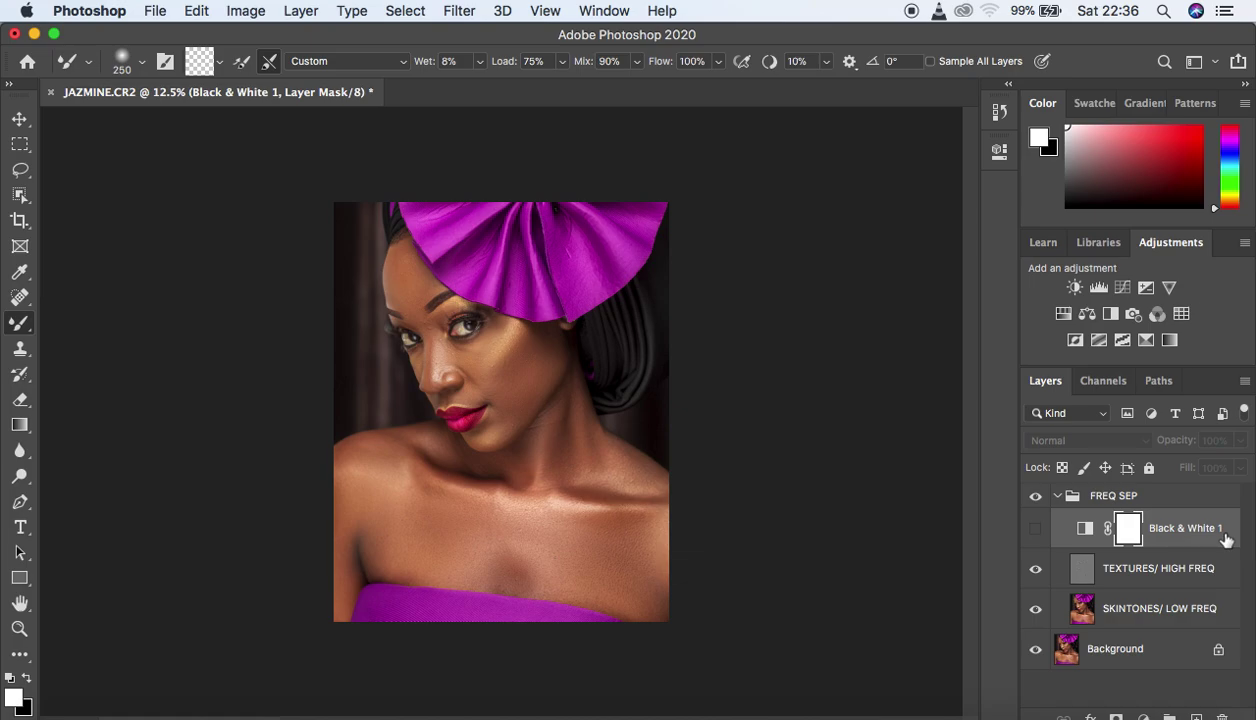
{"action": "key", "text": "BackSpace"}
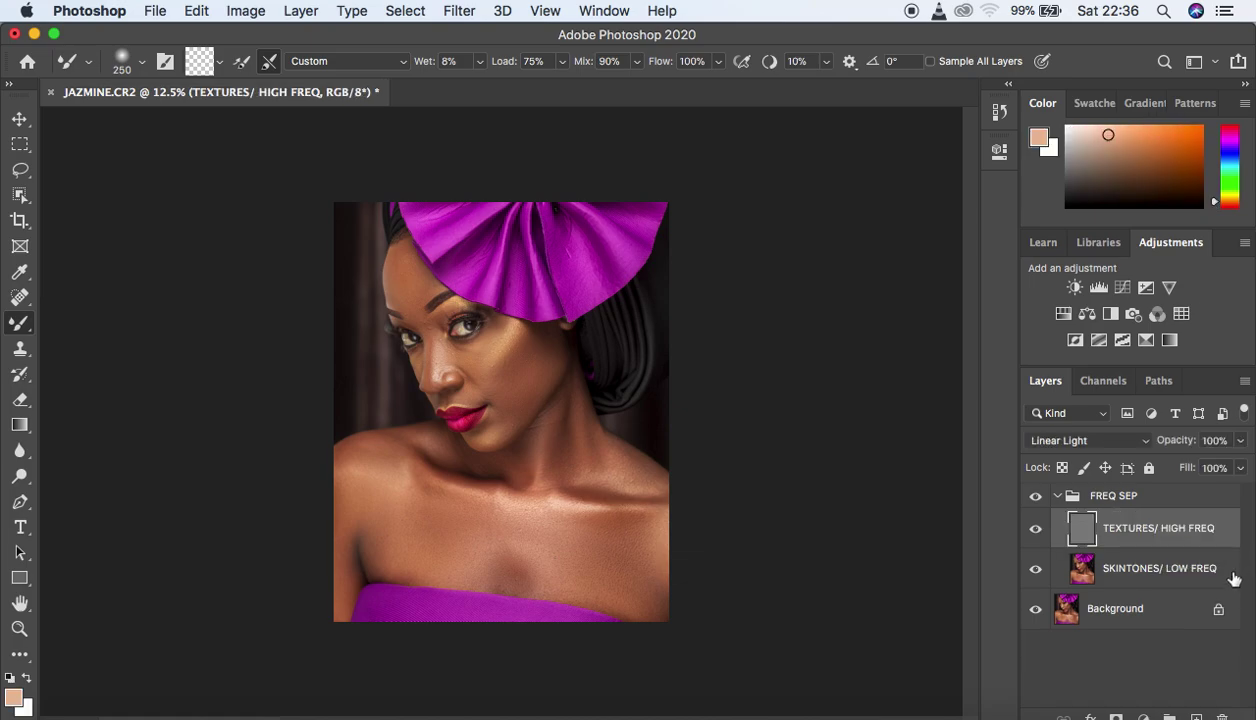
{"action": "left_click", "coordinate": [1234, 579]}
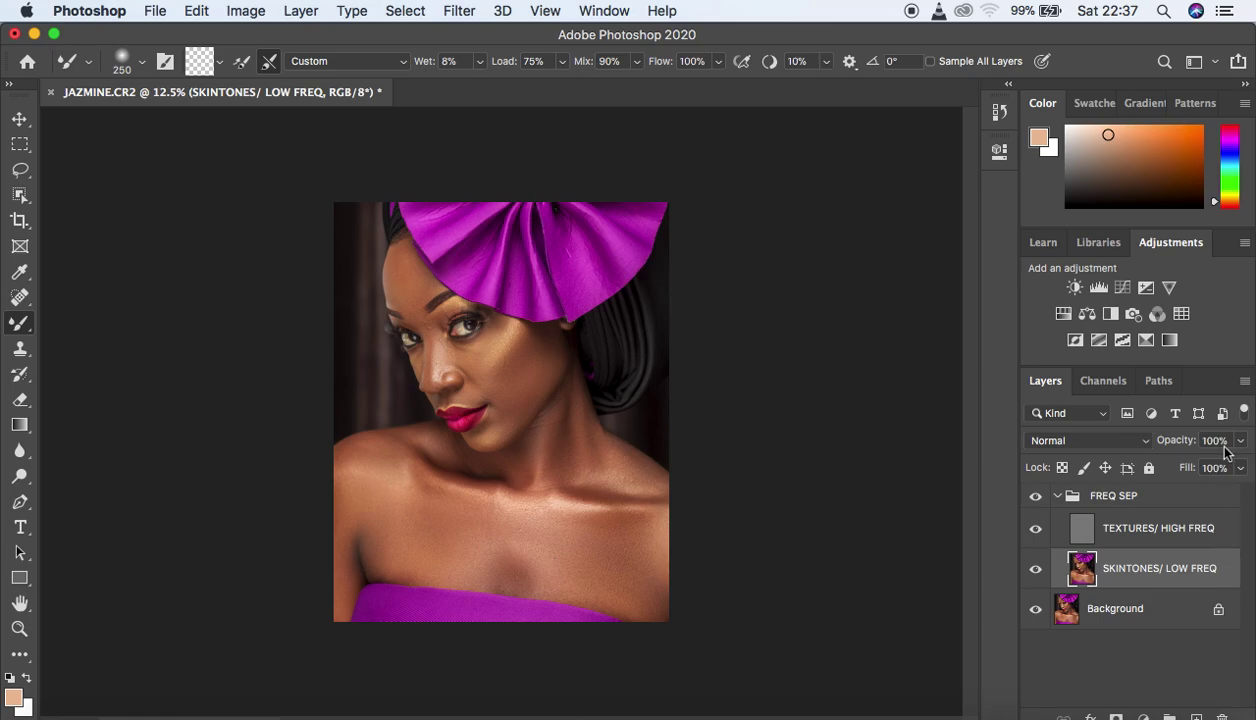
Outline the forehead skin between the hairline, the headwrap and the eyebrows with the Lasso tool at 23 px feather.
{"action": "left_click", "coordinate": [20, 170]}
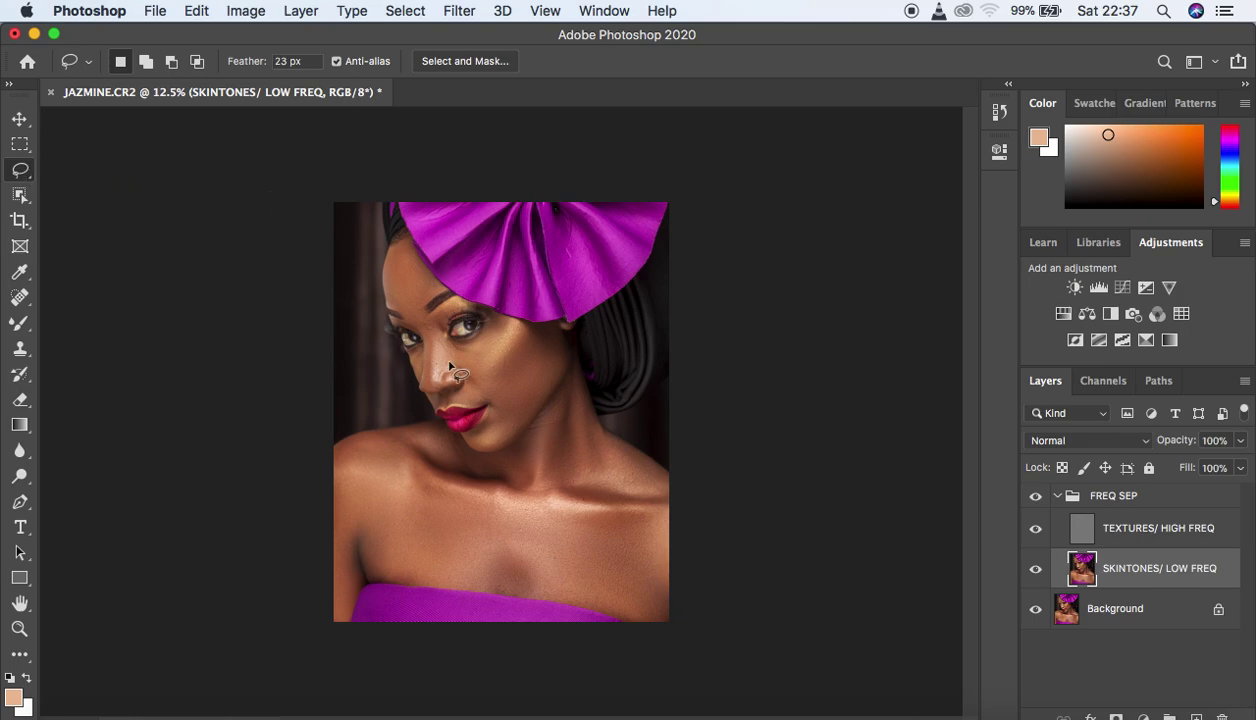
{"action": "key", "text": "super+equal"}
{"action": "key", "text": "super+equal"}
{"action": "key", "text": "super+equal"}
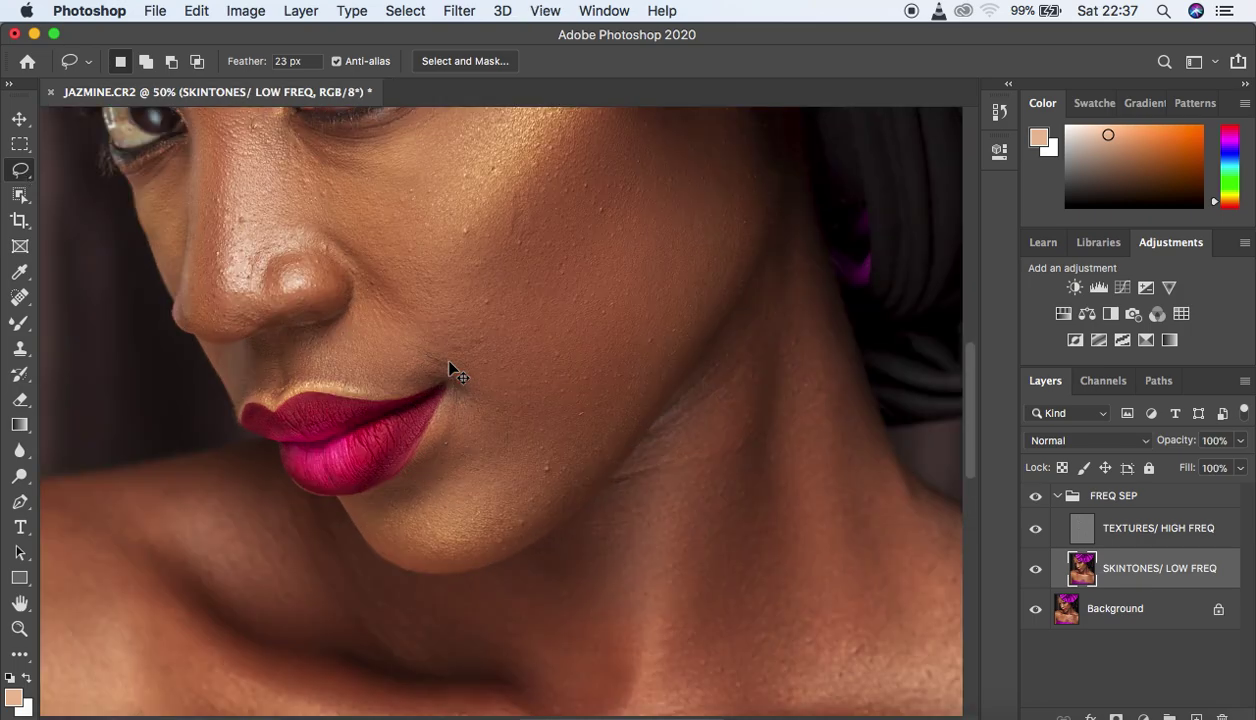
{"action": "key", "text": "super+equal"}
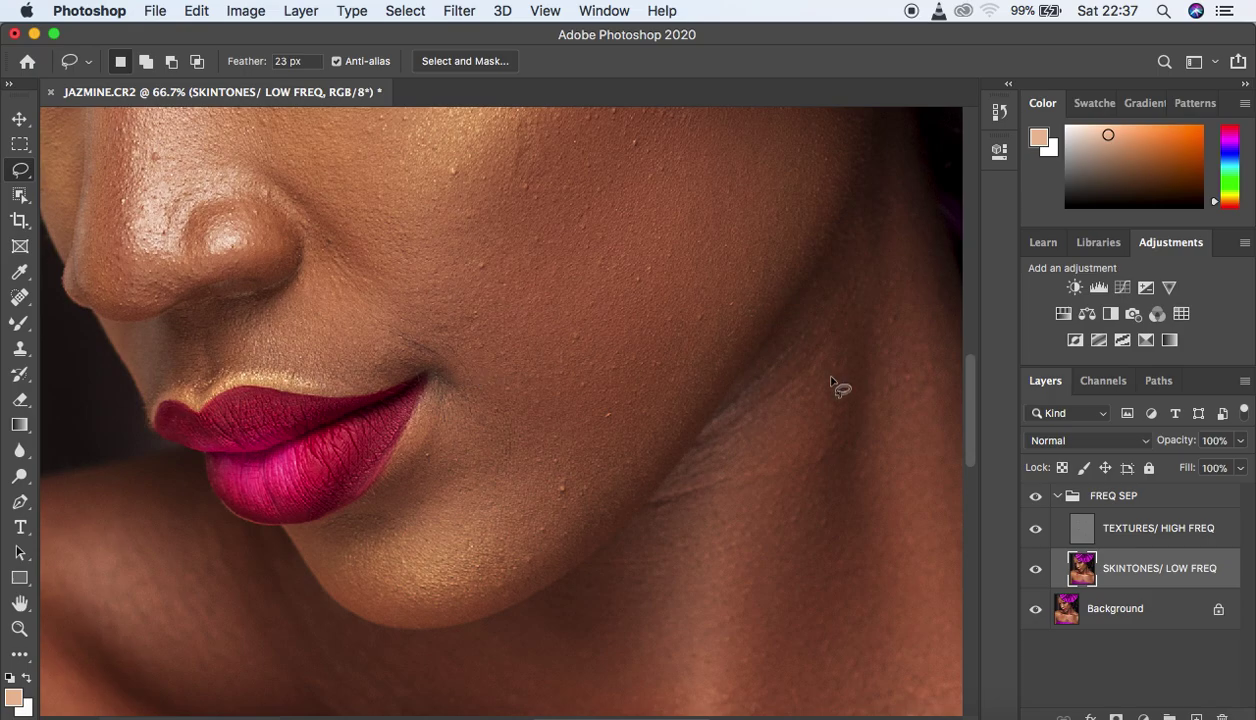
{"action": "left_click", "coordinate": [970, 432]}
{"action": "left_click_drag", "start_coordinate": [970, 432], "coordinate": [972, 362]}
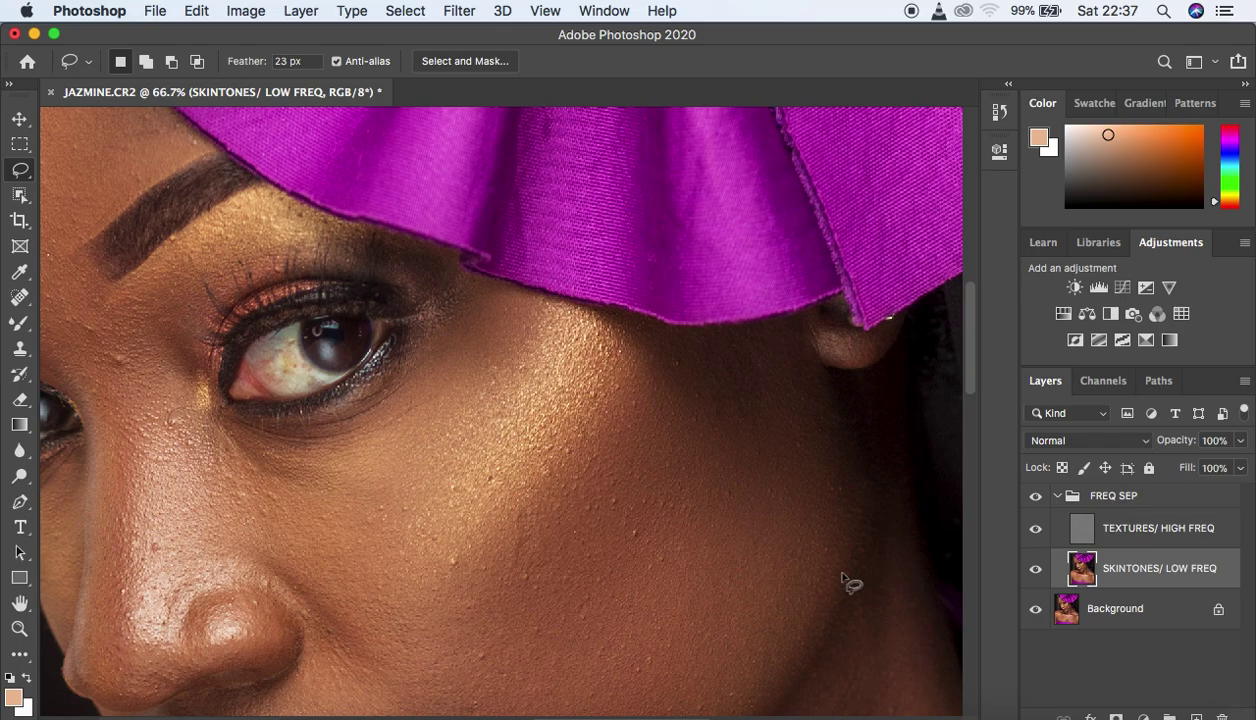
{"action": "left_click_drag", "start_coordinate": [467, 430], "coordinate": [640, 470]}
{"action": "left_click_drag", "start_coordinate": [435, 378], "coordinate": [477, 503]}
{"action": "left_click_drag", "start_coordinate": [465, 440], "coordinate": [448, 519]}
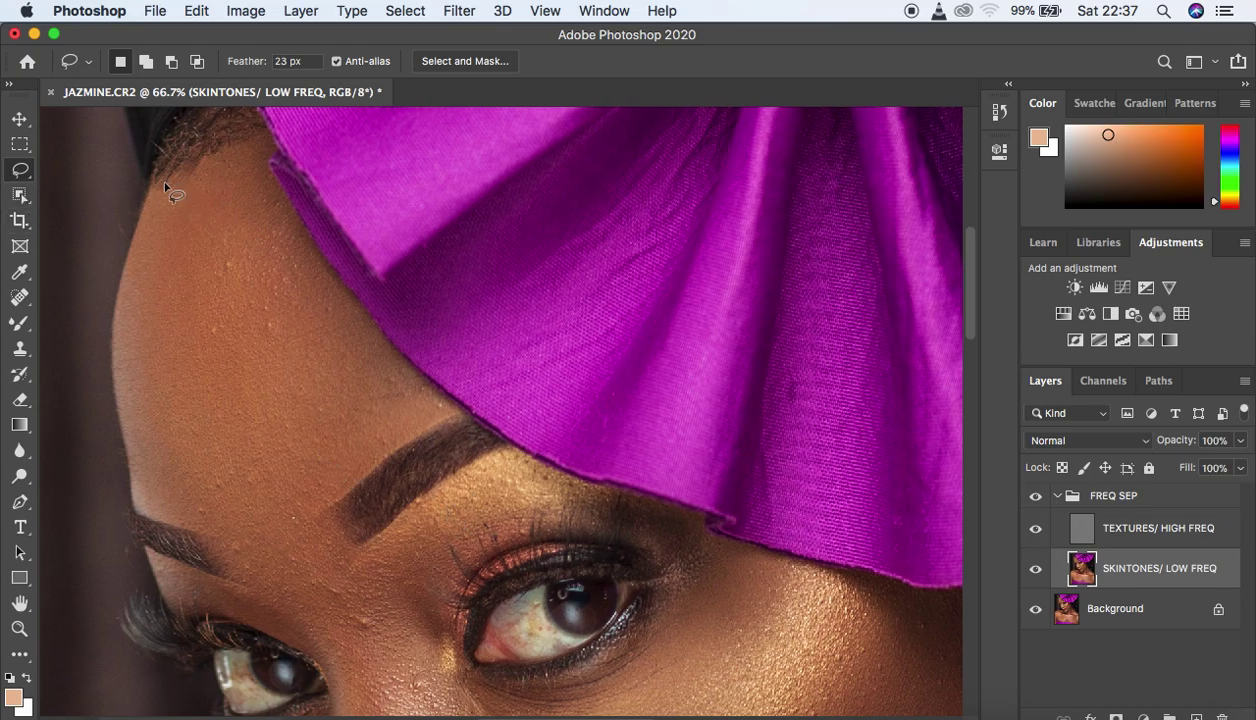
{"action": "mouse_move", "coordinate": [168, 183]}
{"action": "left_mouse_down"}
{"action": "mouse_move", "coordinate": [221, 139]}
{"action": "mouse_move", "coordinate": [230, 148]}
{"action": "mouse_move", "coordinate": [312, 289]}
{"action": "mouse_move", "coordinate": [401, 386]}
{"action": "left_mouse_up"}
{"action": "mouse_move", "coordinate": [174, 180]}
{"action": "left_mouse_down"}
{"action": "mouse_move", "coordinate": [224, 136]}
{"action": "mouse_move", "coordinate": [237, 145]}
{"action": "mouse_move", "coordinate": [280, 247]}
{"action": "mouse_move", "coordinate": [417, 414]}
{"action": "mouse_move", "coordinate": [386, 453]}
{"action": "mouse_move", "coordinate": [283, 520]}
{"action": "mouse_move", "coordinate": [244, 527]}
{"action": "mouse_move", "coordinate": [173, 497]}
{"action": "mouse_move", "coordinate": [137, 419]}
{"action": "mouse_move", "coordinate": [156, 210]}
{"action": "left_mouse_up"}
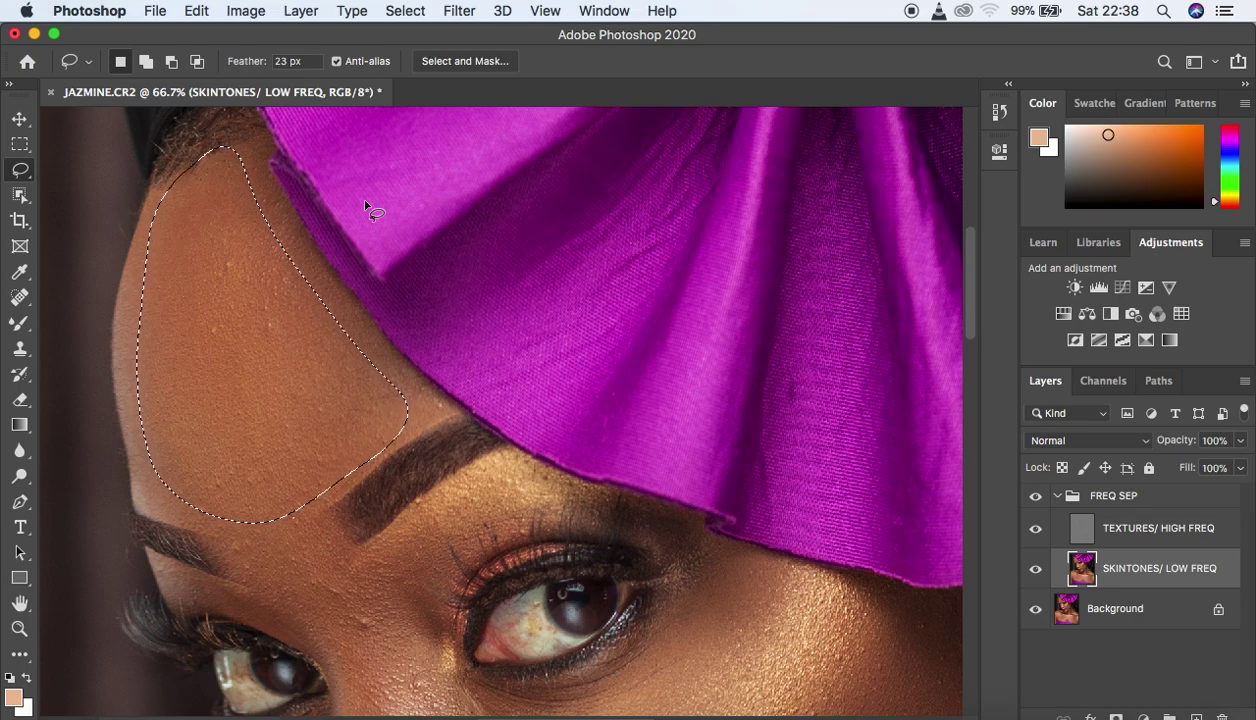
Apply a Gaussian Blur with a radius of 28.9 pixels to the forehead selection.
{"action": "left_click", "coordinate": [452, 14]}
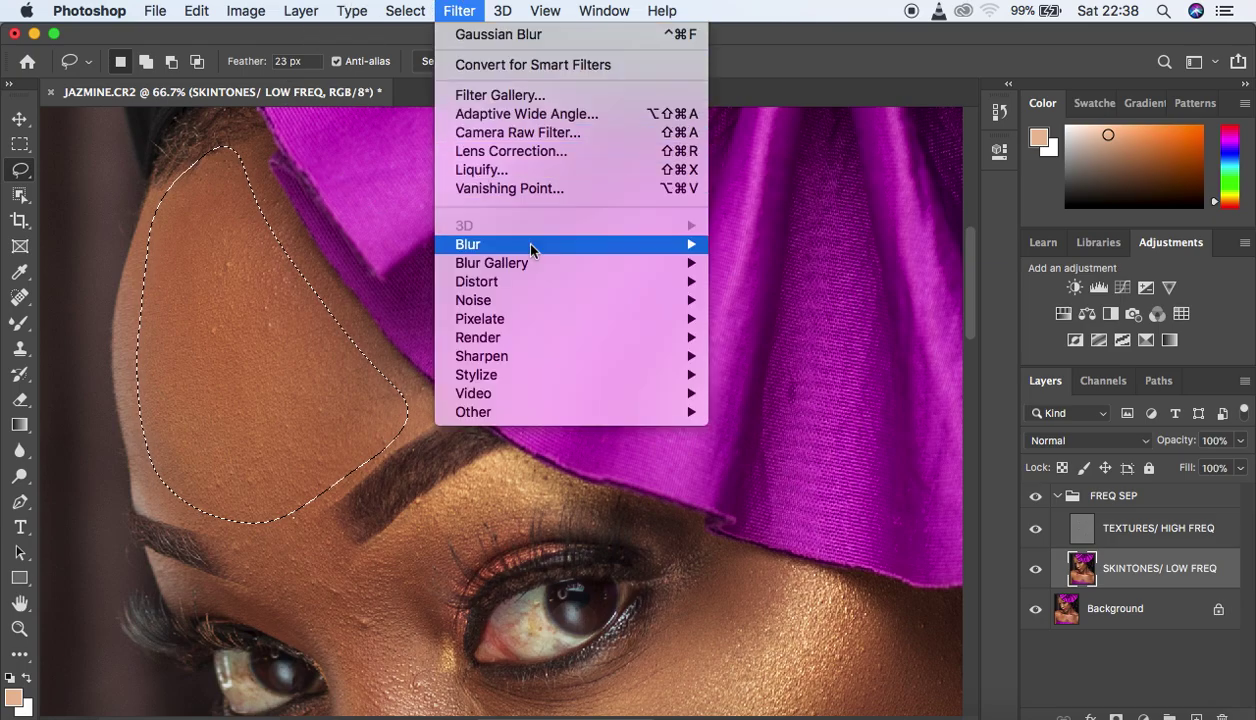
{"action": "mouse_move", "coordinate": [532, 247]}
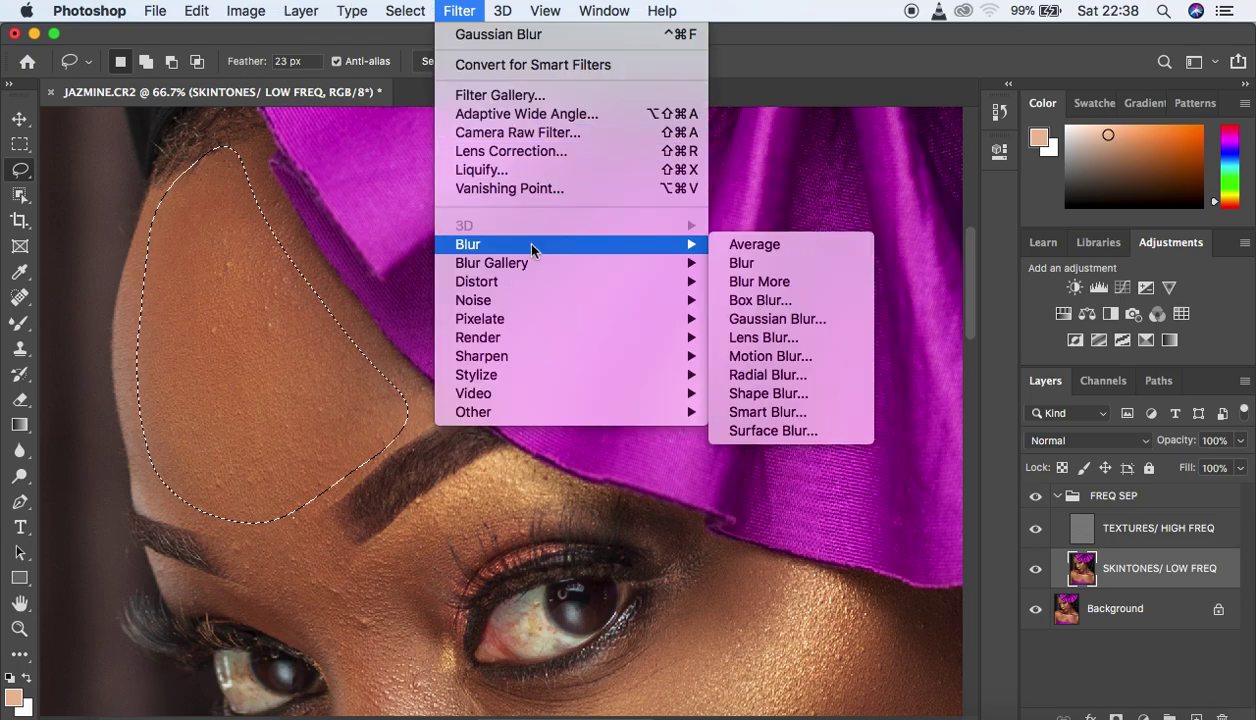
{"action": "left_click", "coordinate": [773, 324]}
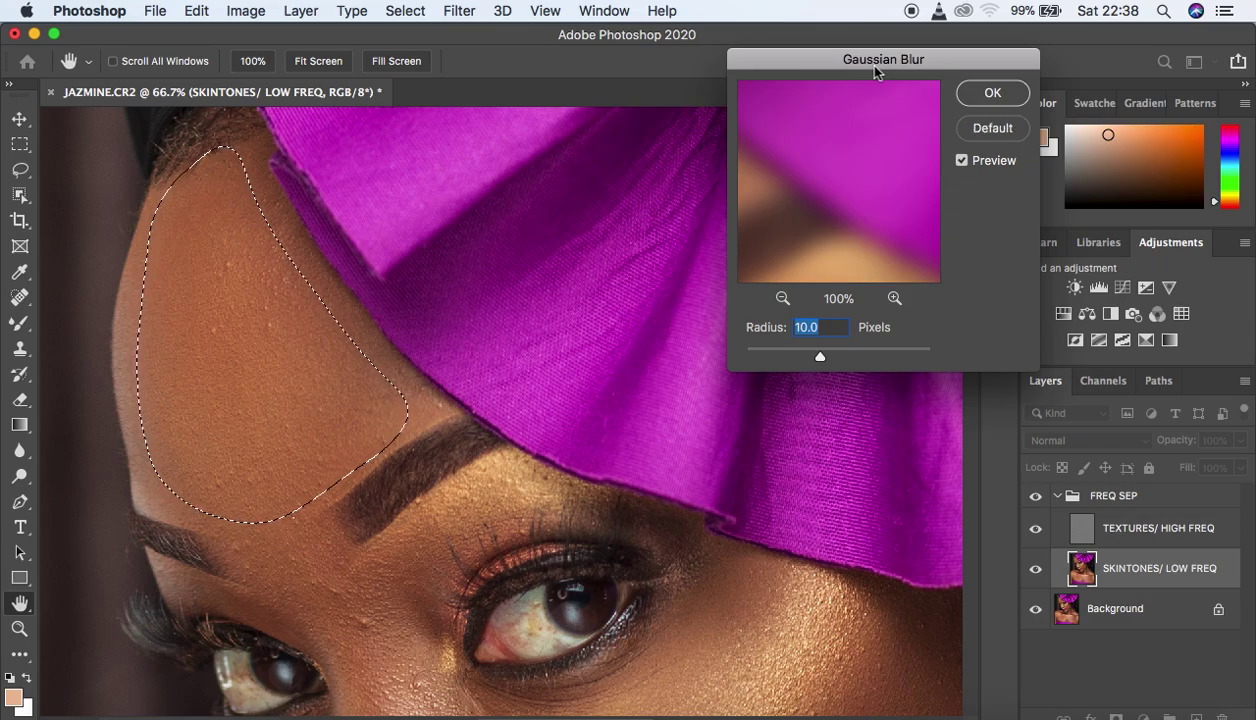
{"action": "key", "text": "super+alt+minus"}
{"action": "key", "text": "super+alt+minus"}
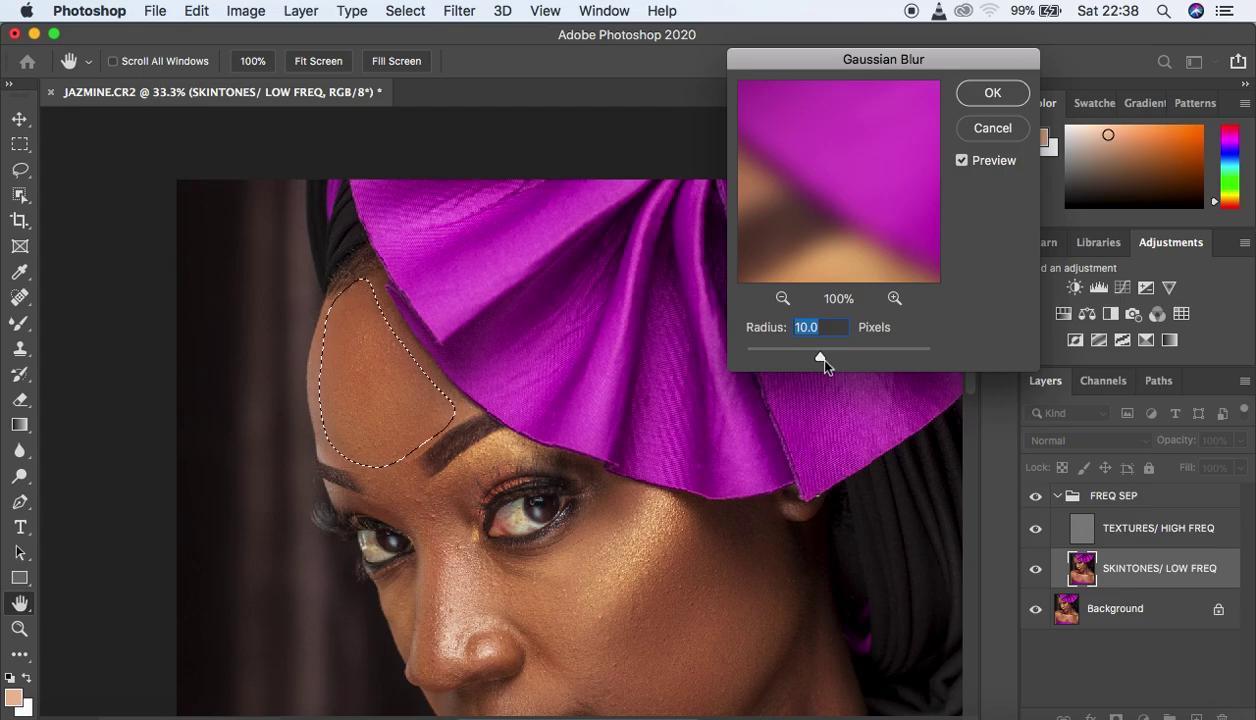
{"action": "key", "text": "super+minus"}
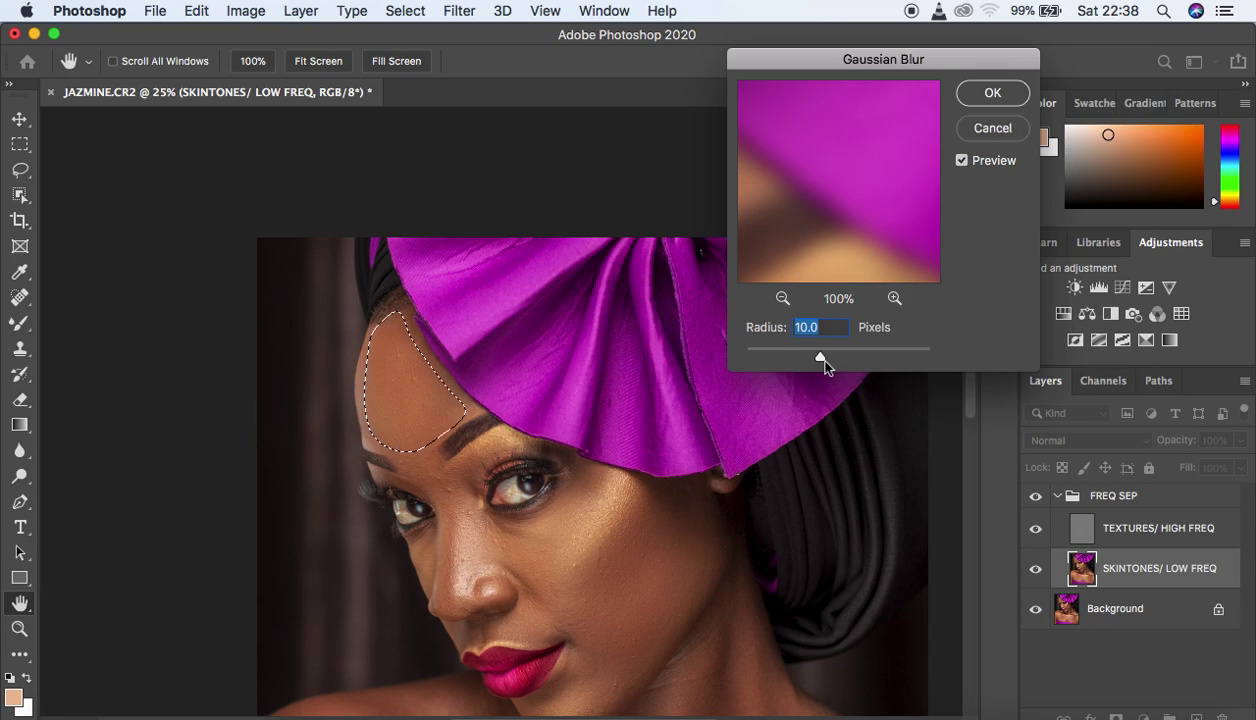
{"action": "left_click_drag", "start_coordinate": [821, 360], "coordinate": [835, 365]}
{"action": "left_click_drag", "start_coordinate": [834, 365], "coordinate": [832, 362]}
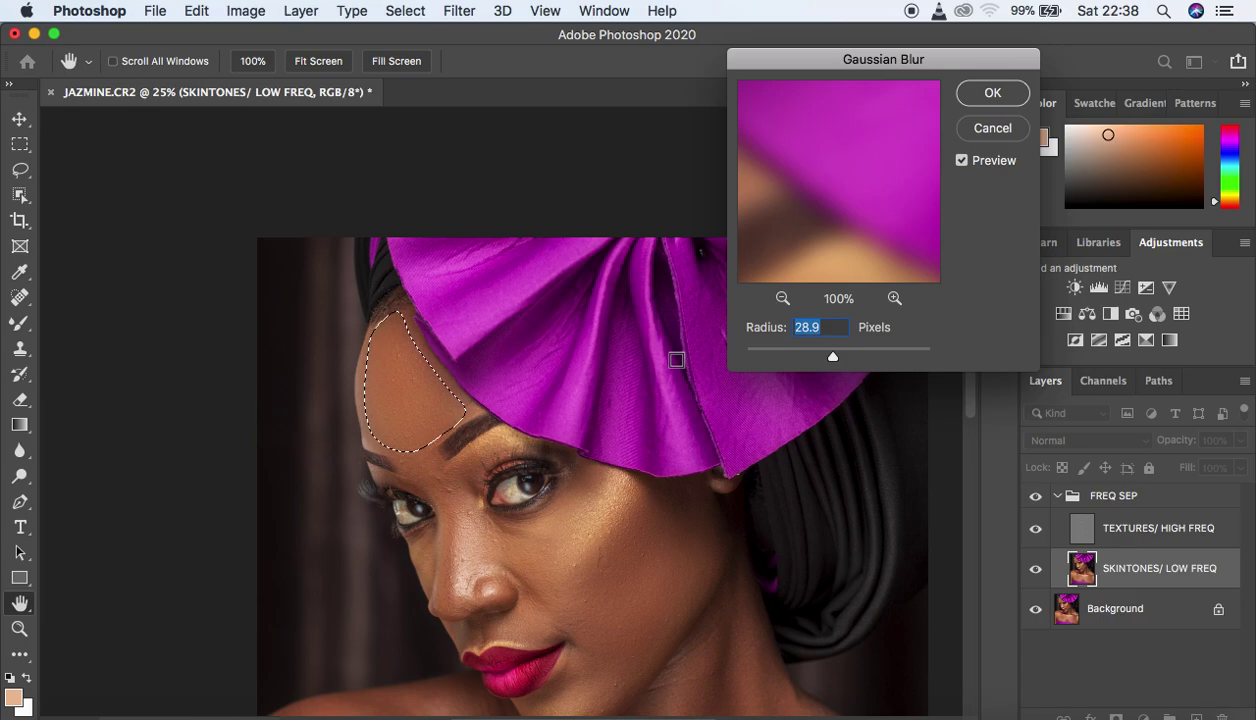
{"action": "left_click", "coordinate": [677, 360], "text": "super"}
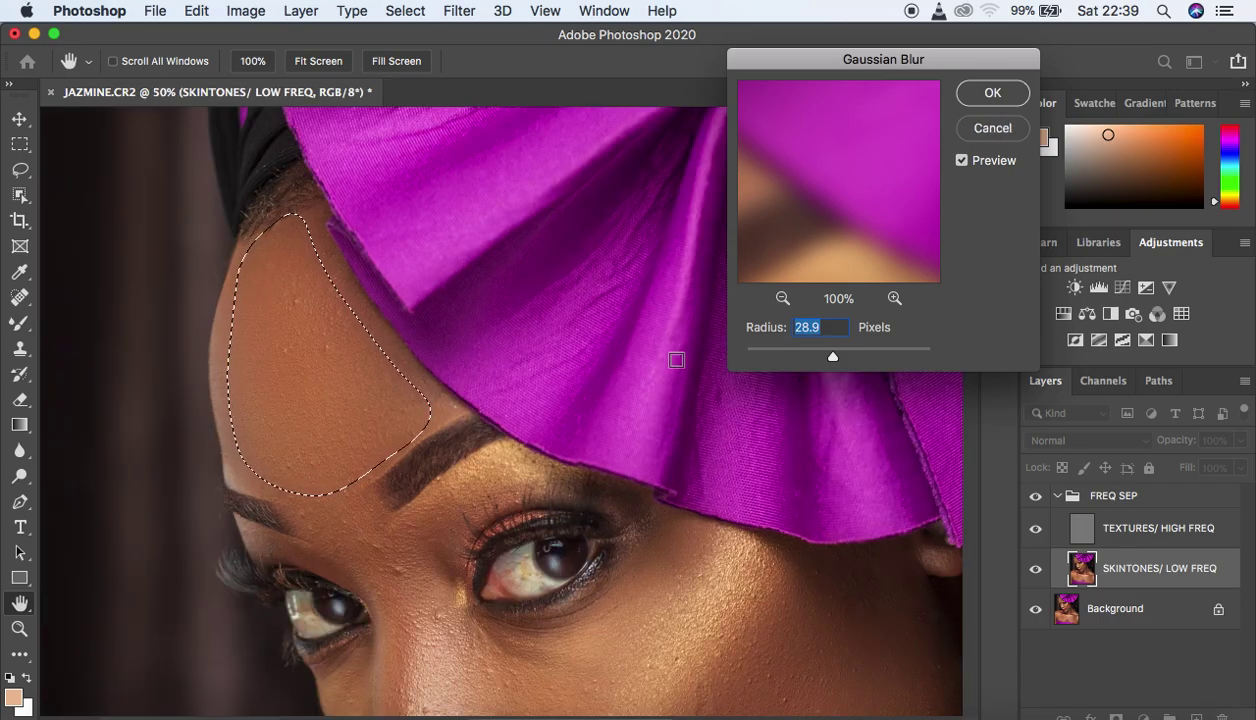
{"action": "left_click", "coordinate": [994, 92]}
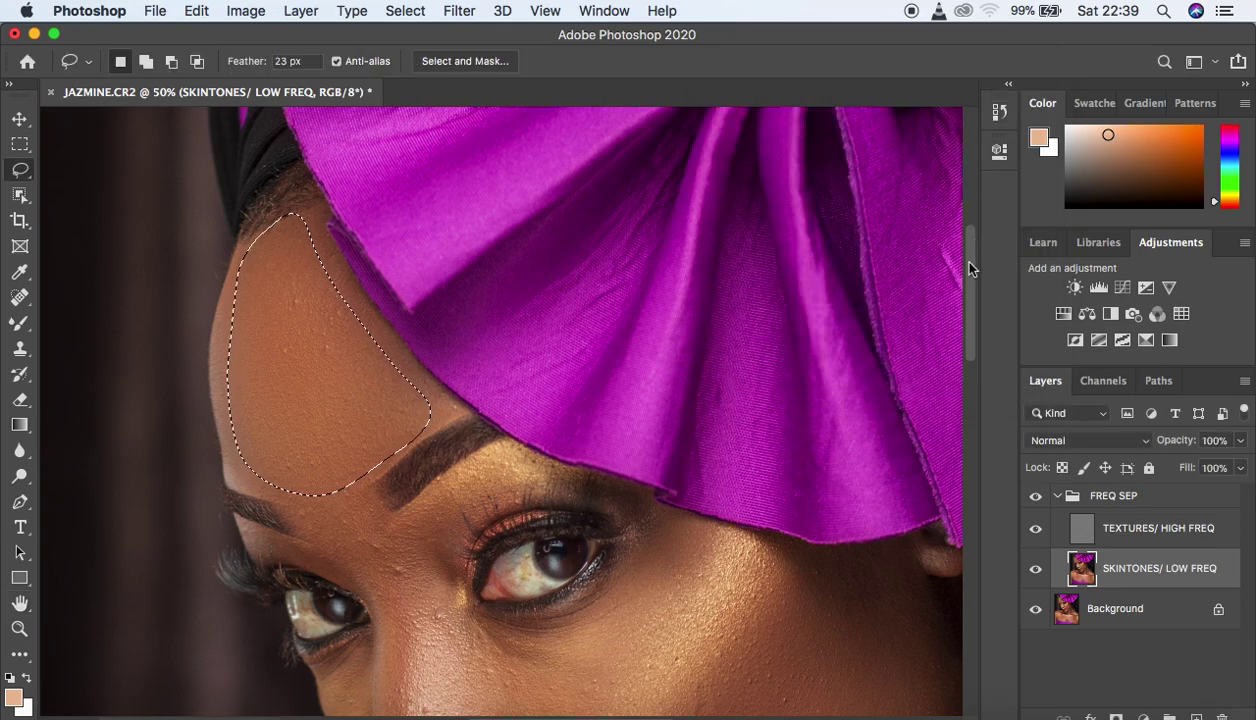
Lasso the shaded cheek from the ear down to the jaw, reapply the last Gaussian Blur to it and deselect.
{"action": "key", "text": "super+minus"}
{"action": "key", "text": "super+minus"}
{"action": "key", "text": "super+minus"}
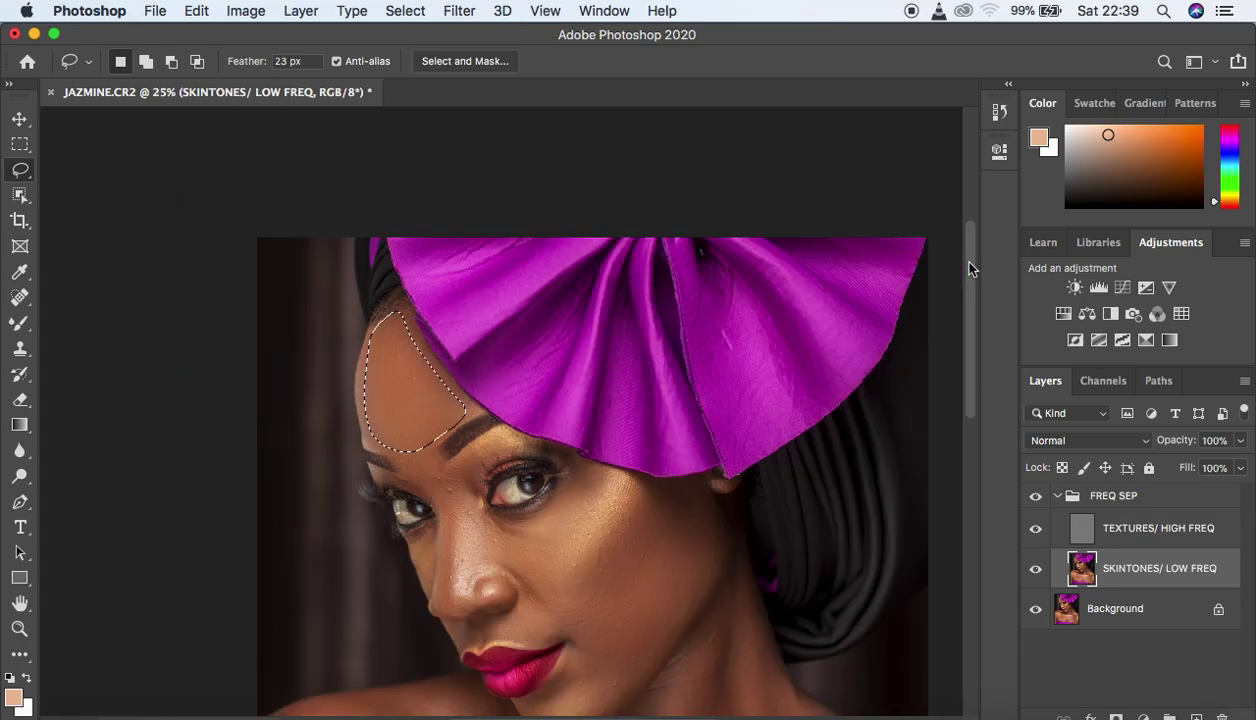
{"action": "key", "text": "super+plus"}
{"action": "key", "text": "super+plus"}
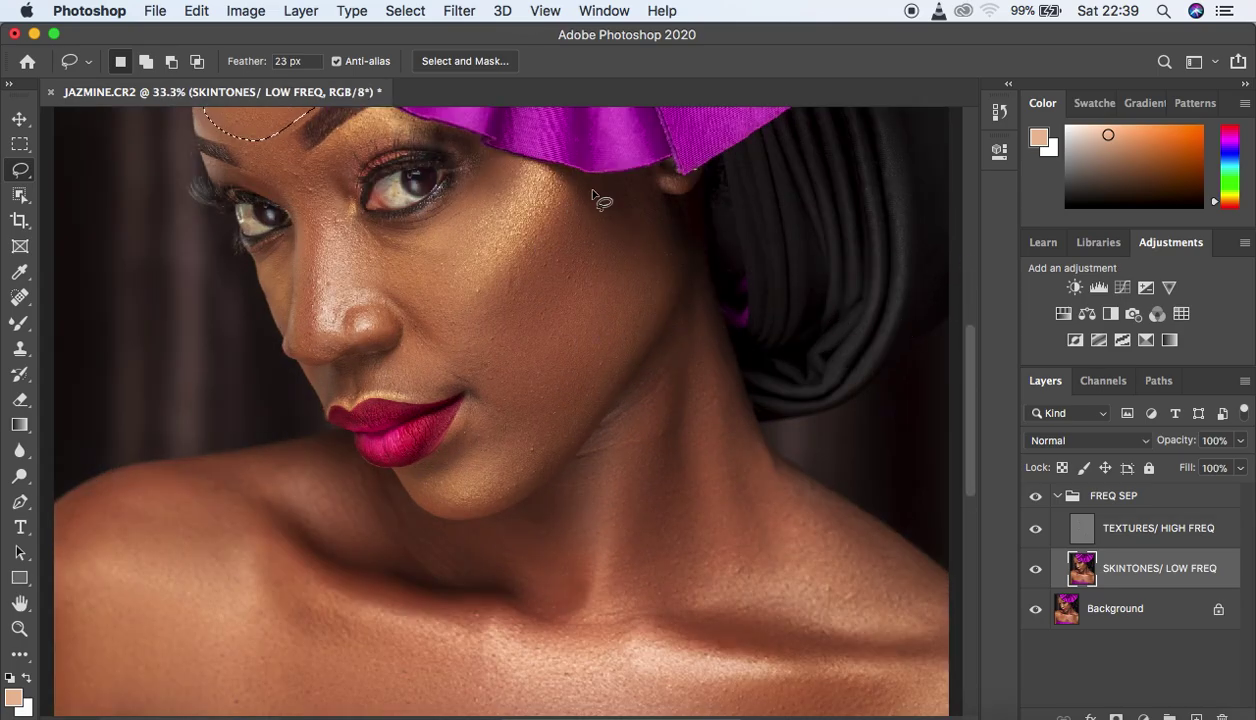
{"action": "mouse_move", "coordinate": [586, 186]}
{"action": "left_mouse_down"}
{"action": "mouse_move", "coordinate": [632, 184]}
{"action": "mouse_move", "coordinate": [660, 215]}
{"action": "mouse_move", "coordinate": [673, 266]}
{"action": "mouse_move", "coordinate": [549, 446]}
{"action": "mouse_move", "coordinate": [499, 433]}
{"action": "mouse_move", "coordinate": [467, 398]}
{"action": "mouse_move", "coordinate": [463, 369]}
{"action": "mouse_move", "coordinate": [490, 285]}
{"action": "mouse_move", "coordinate": [572, 194]}
{"action": "left_mouse_up"}
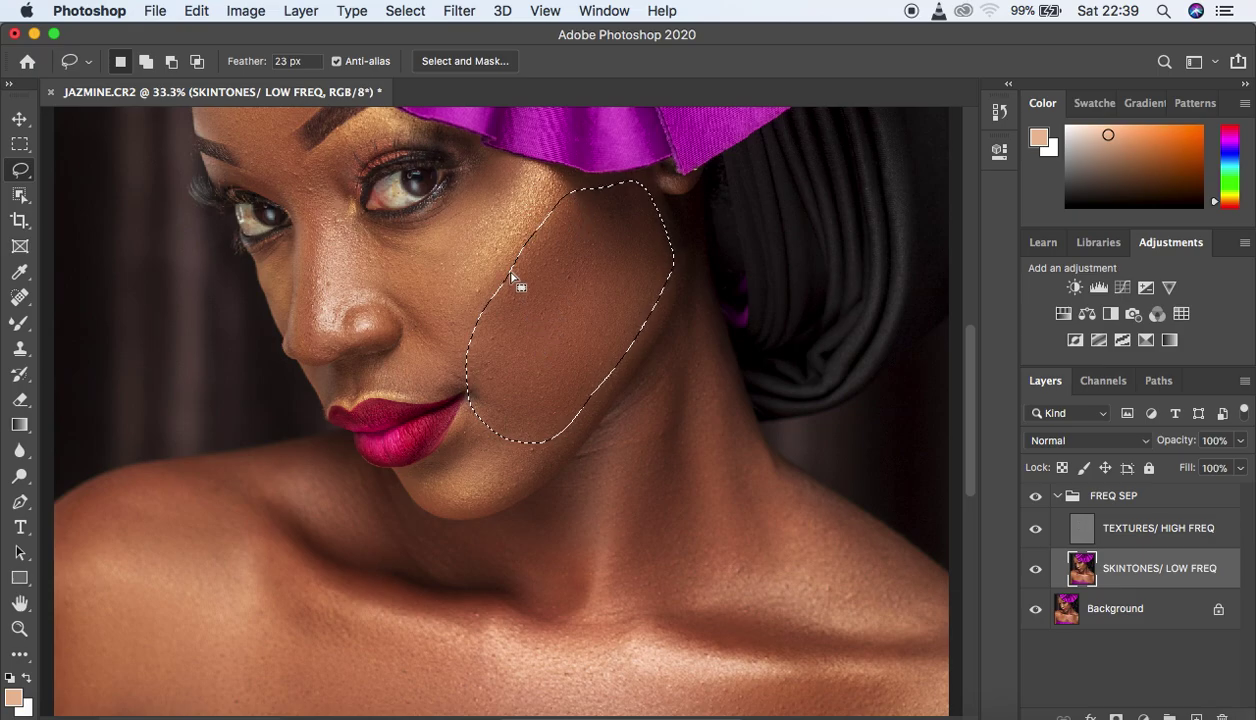
{"action": "right_click", "coordinate": [572, 286]}
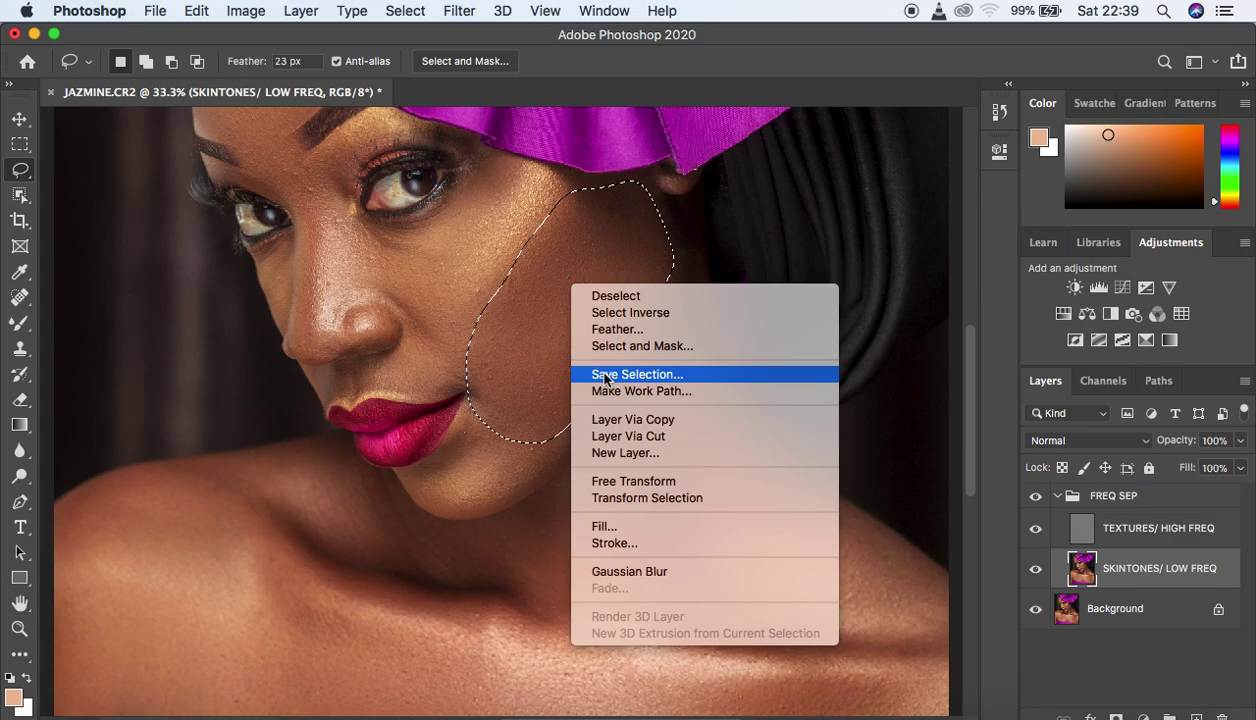
{"action": "left_click", "coordinate": [630, 572]}
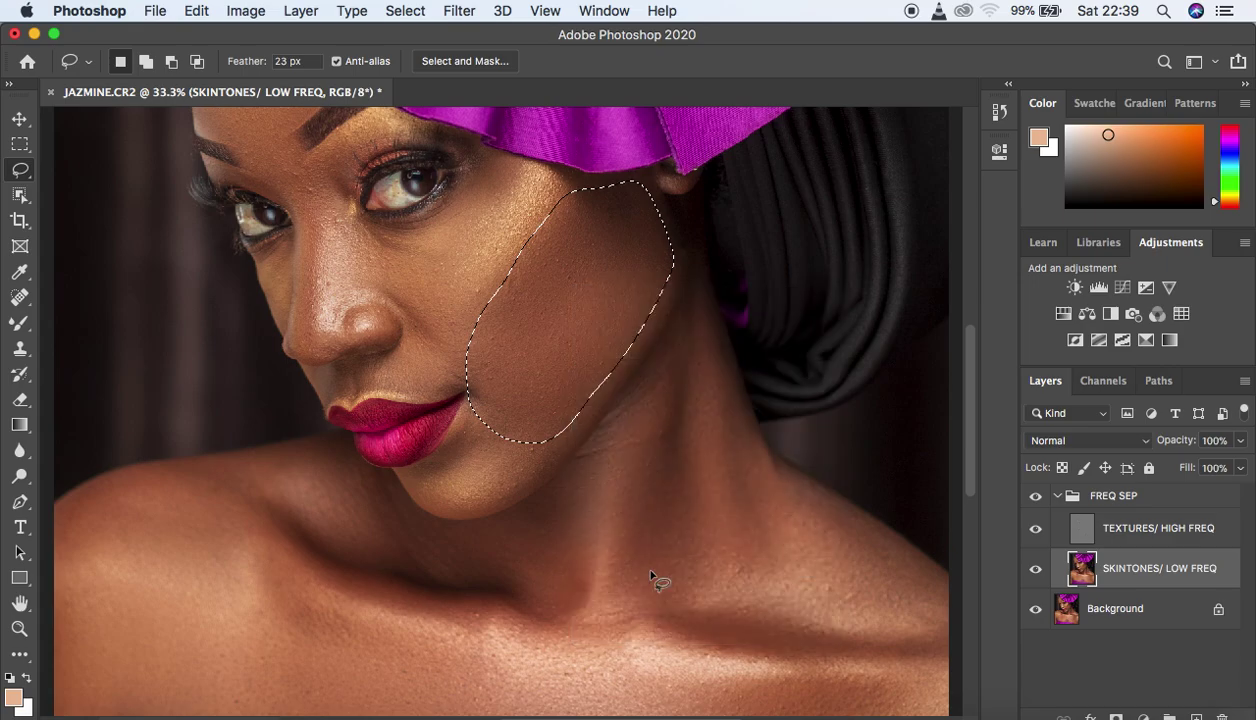
{"action": "left_click", "coordinate": [678, 450]}
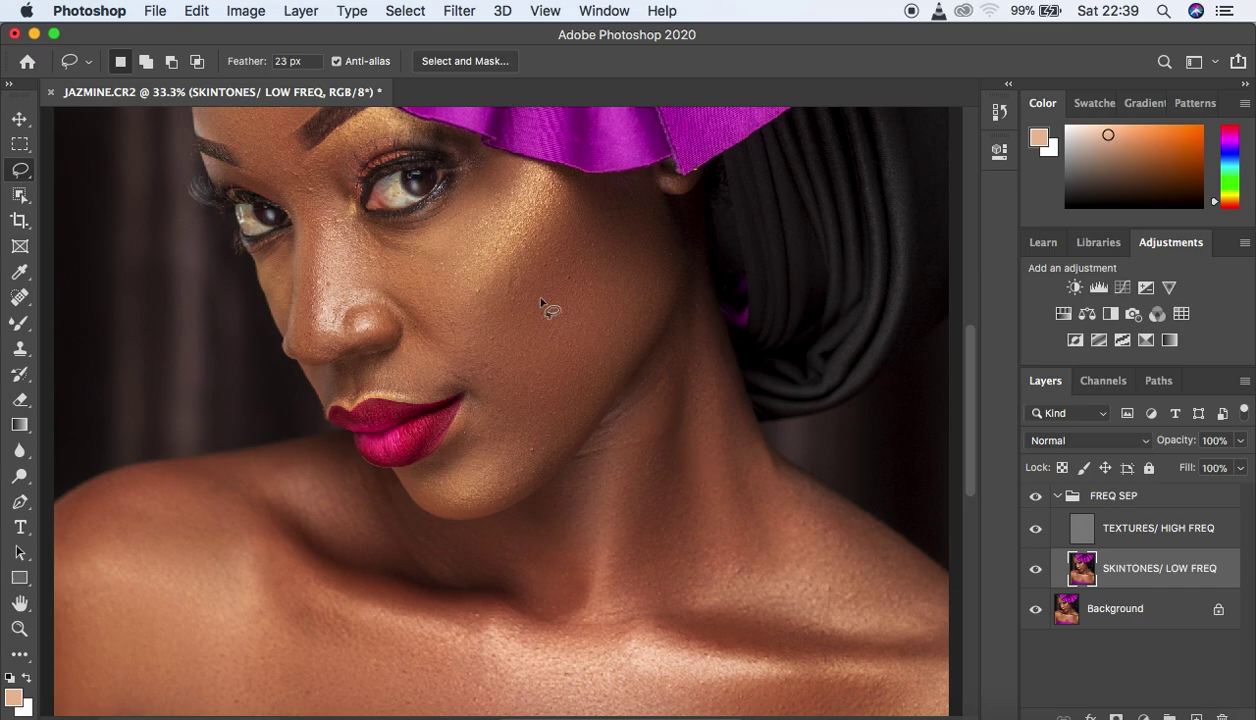
Lasso the skin under the near eye and reapply the last Gaussian Blur to it.
{"action": "mouse_move", "coordinate": [481, 158]}
{"action": "left_mouse_down"}
{"action": "mouse_move", "coordinate": [502, 157]}
{"action": "mouse_move", "coordinate": [507, 193]}
{"action": "mouse_move", "coordinate": [471, 252]}
{"action": "mouse_move", "coordinate": [419, 287]}
{"action": "mouse_move", "coordinate": [375, 260]}
{"action": "mouse_move", "coordinate": [370, 228]}
{"action": "mouse_move", "coordinate": [460, 210]}
{"action": "left_mouse_up"}
{"action": "right_click", "coordinate": [466, 214]}
{"action": "left_click", "coordinate": [575, 510]}
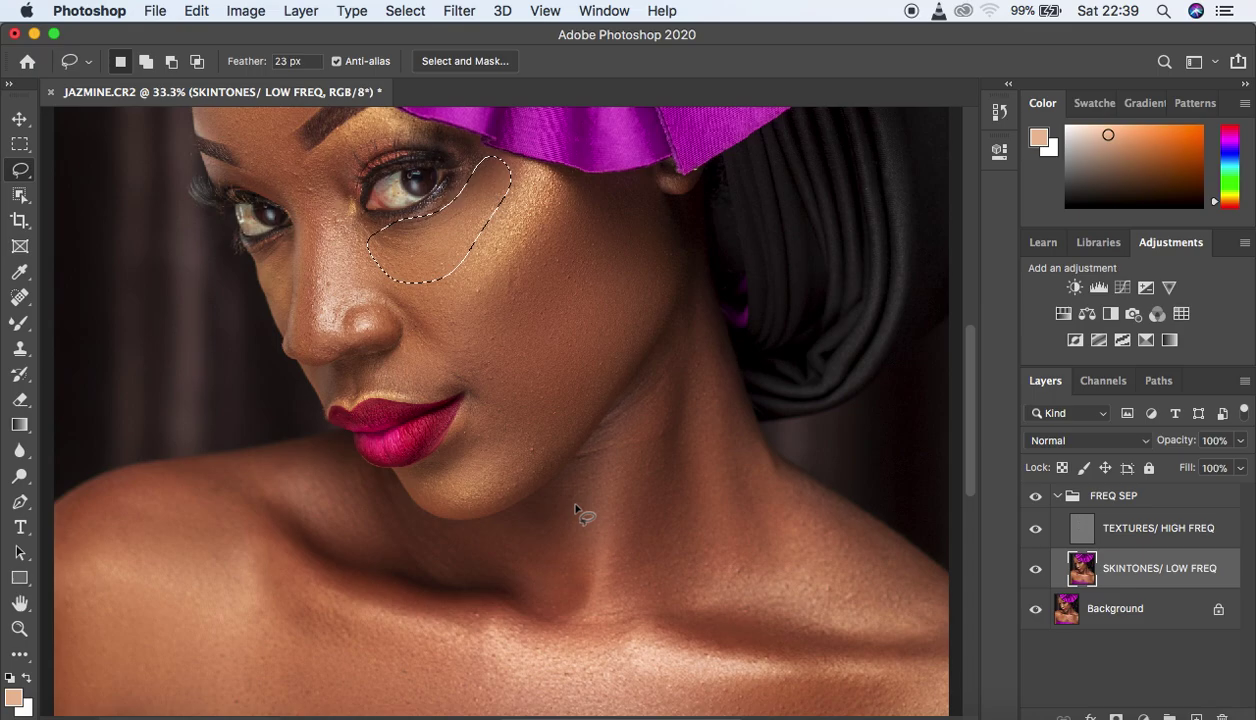
Fade the under-eye blur to 70% opacity in Normal mode and clear the selection.
{"action": "key", "text": "shift"}
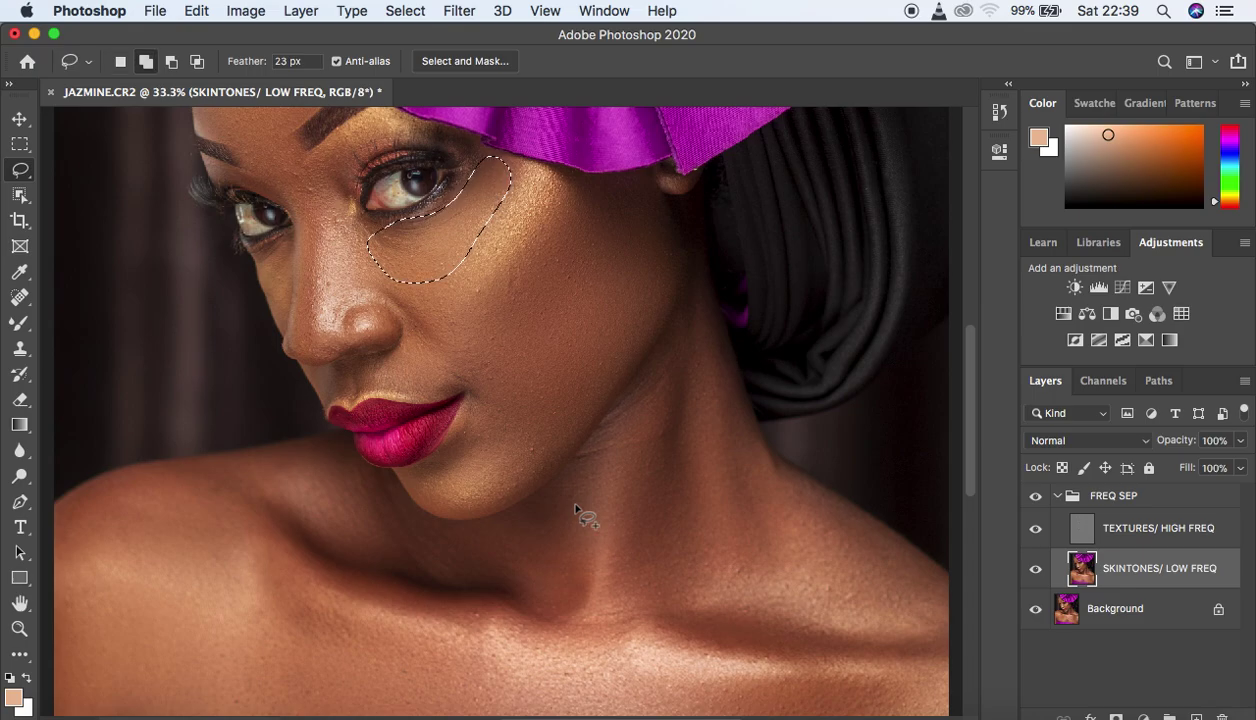
{"action": "key", "text": "super+shift+f"}
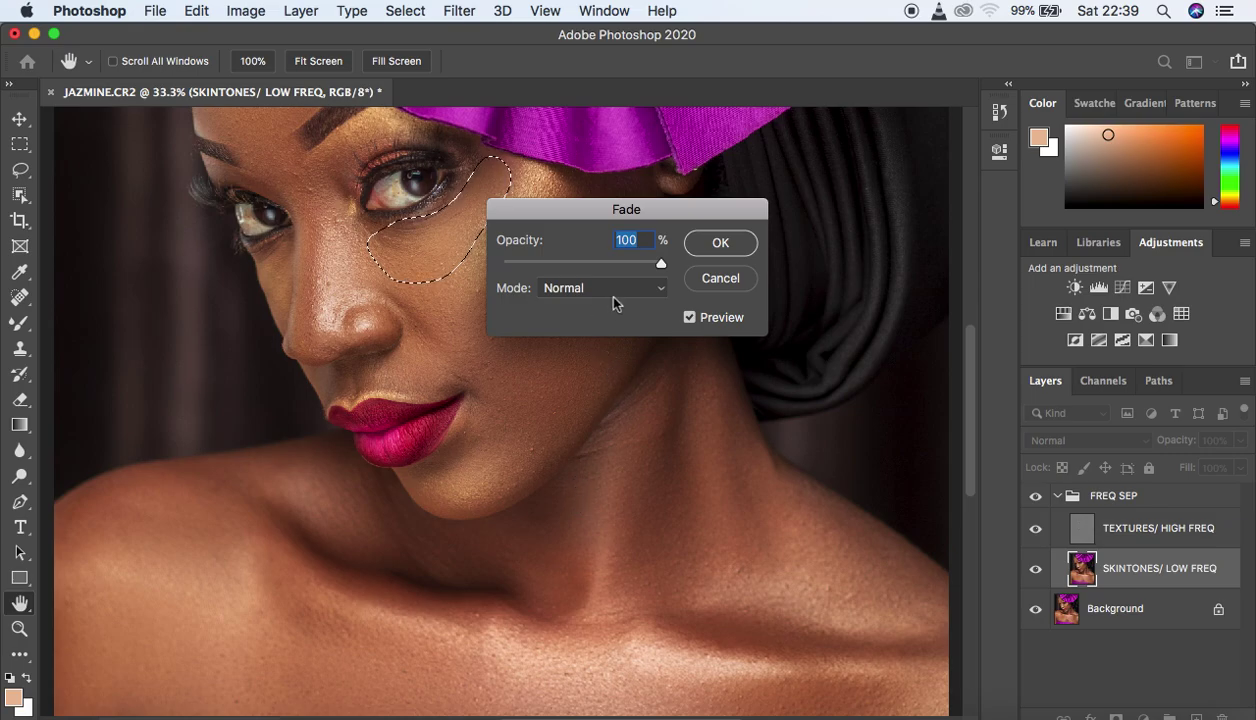
{"action": "left_click_drag", "start_coordinate": [650, 265], "coordinate": [611, 270]}
{"action": "left_click", "coordinate": [616, 267]}
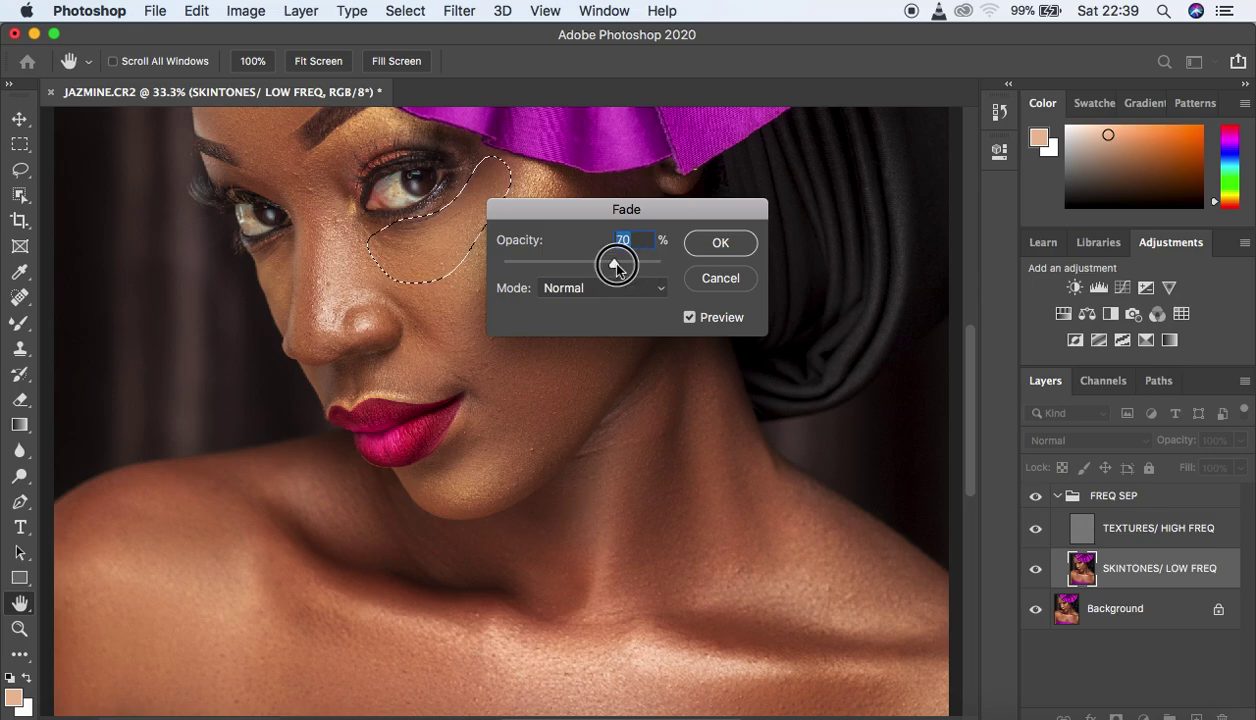
{"action": "left_click", "coordinate": [714, 244]}
{"action": "key", "text": "l"}
{"action": "key", "text": "super+d"}
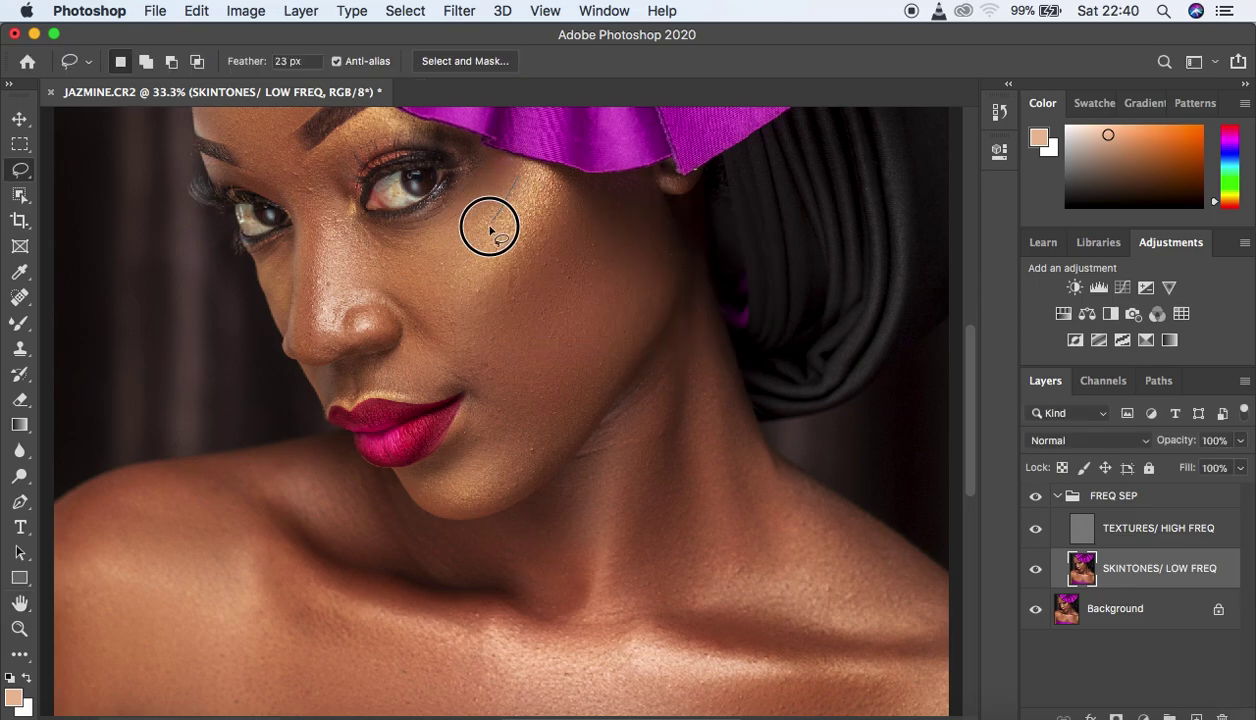
Smooth the golden cheekbone highlight and the cheek area beside the nose with separate Lasso selections and the last Gaussian Blur.
{"action": "mouse_move", "coordinate": [452, 293]}
{"action": "left_mouse_down"}
{"action": "mouse_move", "coordinate": [466, 308]}
{"action": "mouse_move", "coordinate": [533, 258]}
{"action": "mouse_move", "coordinate": [572, 196]}
{"action": "mouse_move", "coordinate": [530, 178]}
{"action": "left_mouse_up"}
{"action": "right_click", "coordinate": [521, 200]}
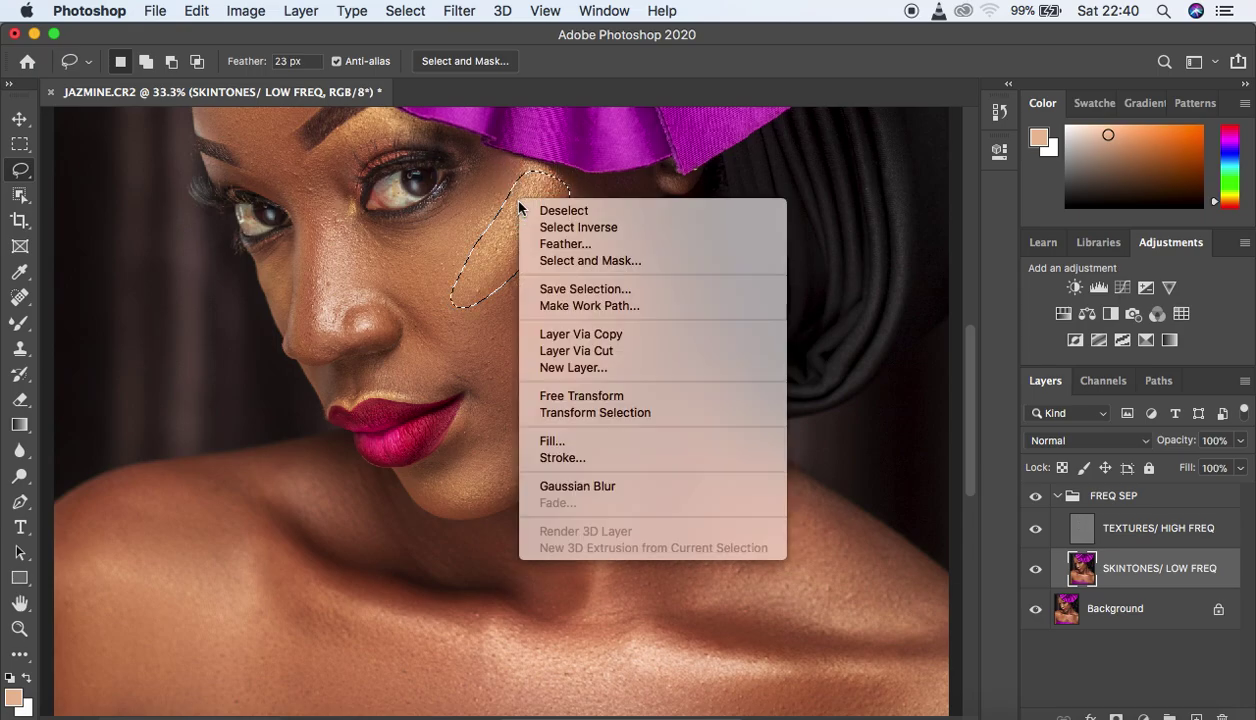
{"action": "left_click", "coordinate": [578, 486]}
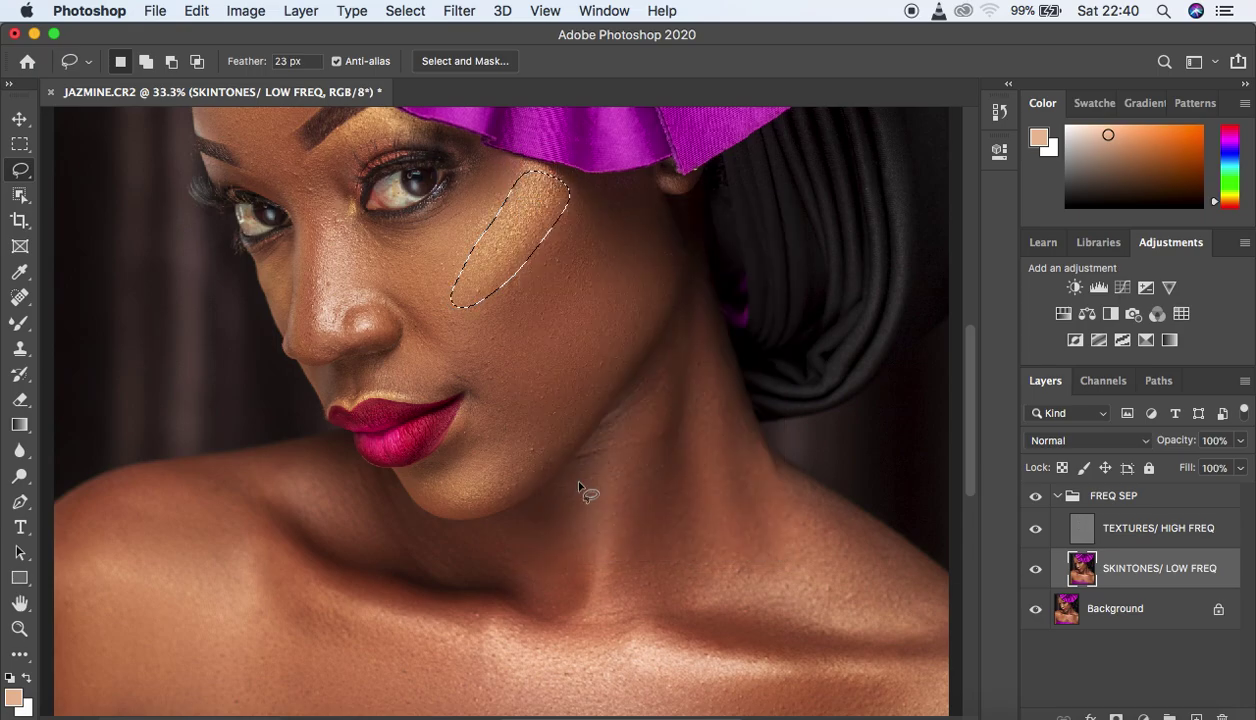
{"action": "left_click", "coordinate": [568, 330]}
{"action": "mouse_move", "coordinate": [383, 243]}
{"action": "left_mouse_down"}
{"action": "mouse_move", "coordinate": [435, 283]}
{"action": "mouse_move", "coordinate": [488, 359]}
{"action": "mouse_move", "coordinate": [471, 384]}
{"action": "mouse_move", "coordinate": [359, 266]}
{"action": "mouse_move", "coordinate": [378, 244]}
{"action": "left_mouse_up"}
{"action": "right_click", "coordinate": [405, 292]}
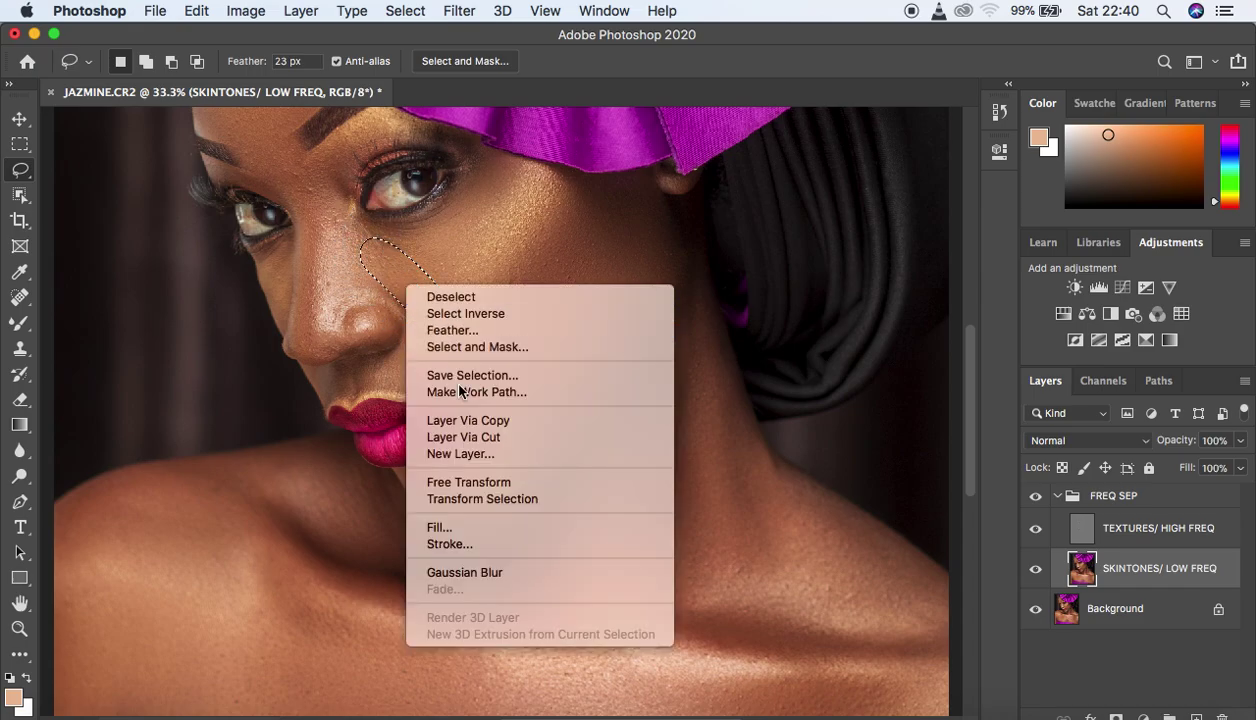
{"action": "left_click", "coordinate": [510, 572]}
{"action": "left_click", "coordinate": [560, 505]}
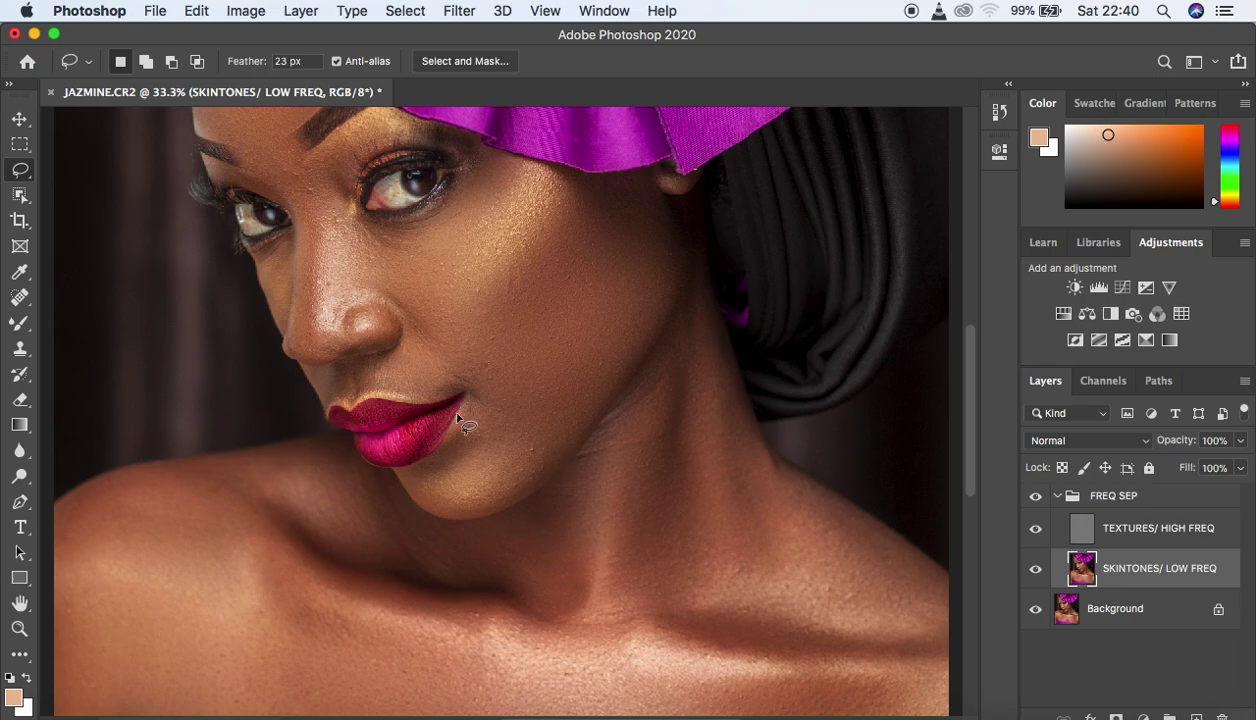
Smooth the skin above the upper lip and the chin area with separate Lasso selections and the last Gaussian Blur.
{"action": "mouse_move", "coordinate": [333, 377]}
{"action": "left_mouse_down"}
{"action": "mouse_move", "coordinate": [437, 340]}
{"action": "mouse_move", "coordinate": [496, 376]}
{"action": "mouse_move", "coordinate": [410, 392]}
{"action": "mouse_move", "coordinate": [322, 385]}
{"action": "left_mouse_up"}
{"action": "right_click", "coordinate": [418, 382]}
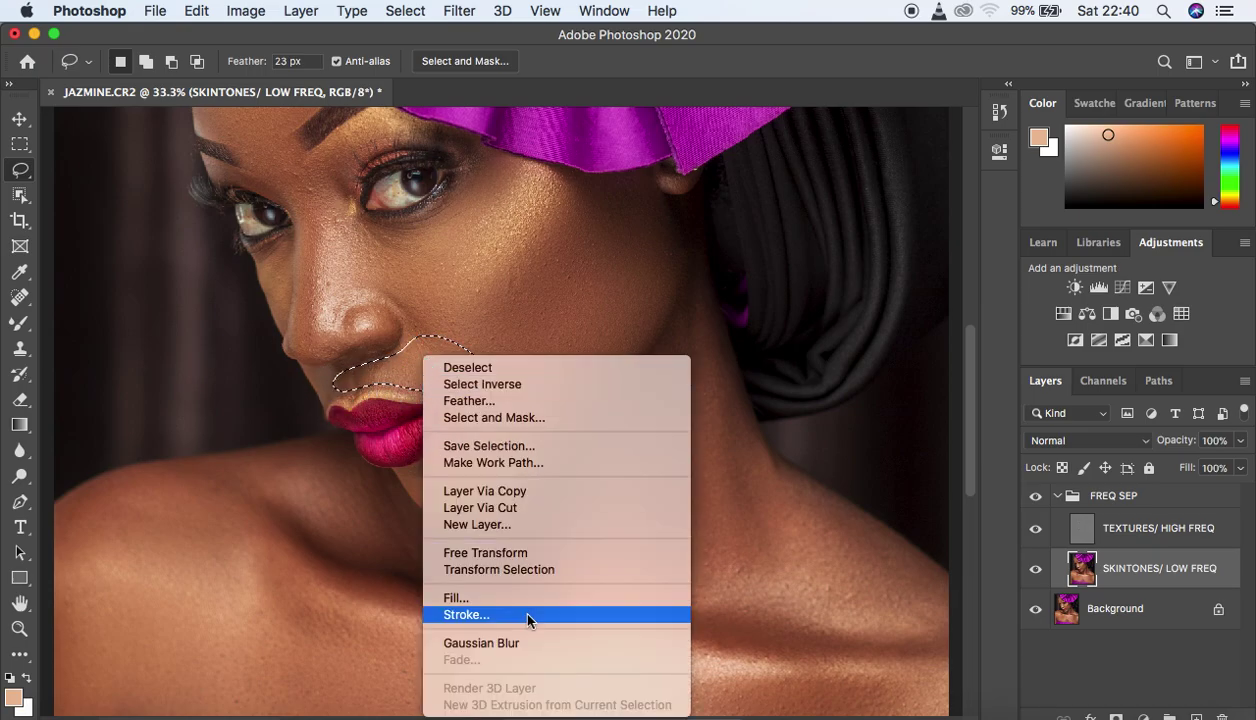
{"action": "left_click", "coordinate": [543, 645]}
{"action": "key", "text": "super+d"}
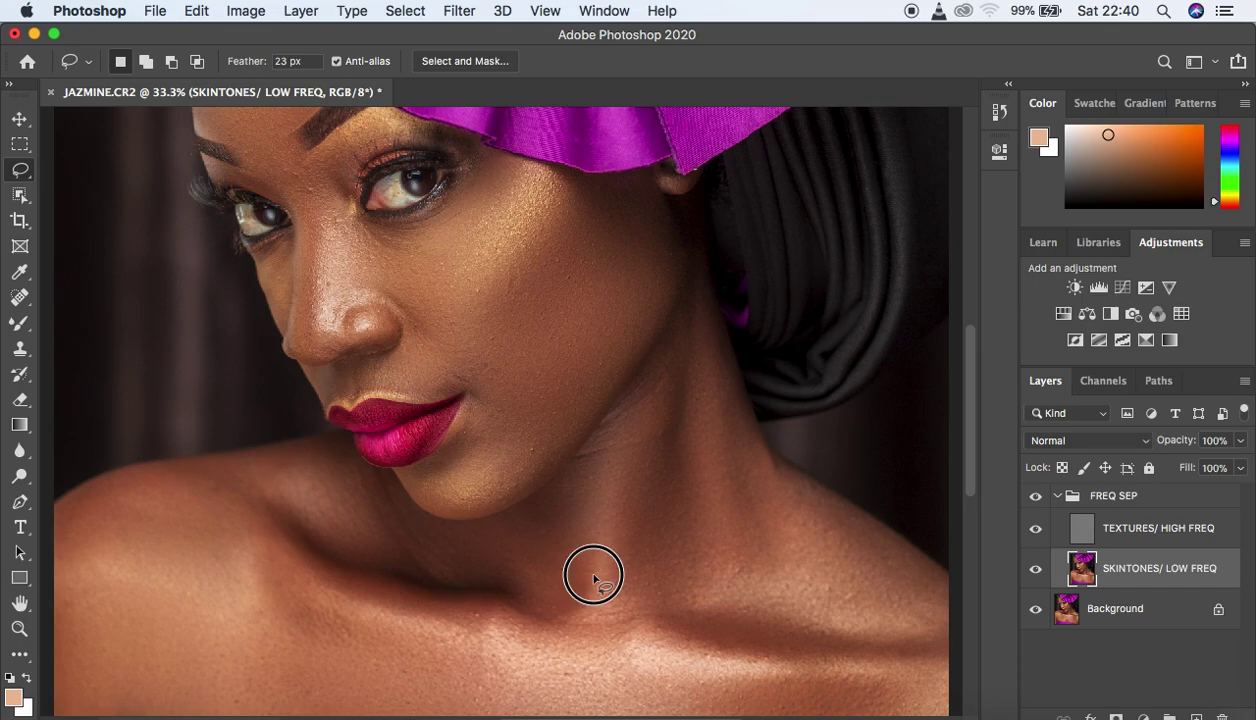
{"action": "mouse_move", "coordinate": [427, 480]}
{"action": "left_mouse_down"}
{"action": "mouse_move", "coordinate": [475, 411]}
{"action": "mouse_move", "coordinate": [477, 375]}
{"action": "mouse_move", "coordinate": [500, 360]}
{"action": "mouse_move", "coordinate": [559, 385]}
{"action": "mouse_move", "coordinate": [564, 406]}
{"action": "mouse_move", "coordinate": [521, 486]}
{"action": "mouse_move", "coordinate": [461, 511]}
{"action": "mouse_move", "coordinate": [430, 470]}
{"action": "left_mouse_up"}
{"action": "right_click", "coordinate": [493, 458]}
{"action": "left_click", "coordinate": [588, 643]}
{"action": "key", "text": "super+d"}
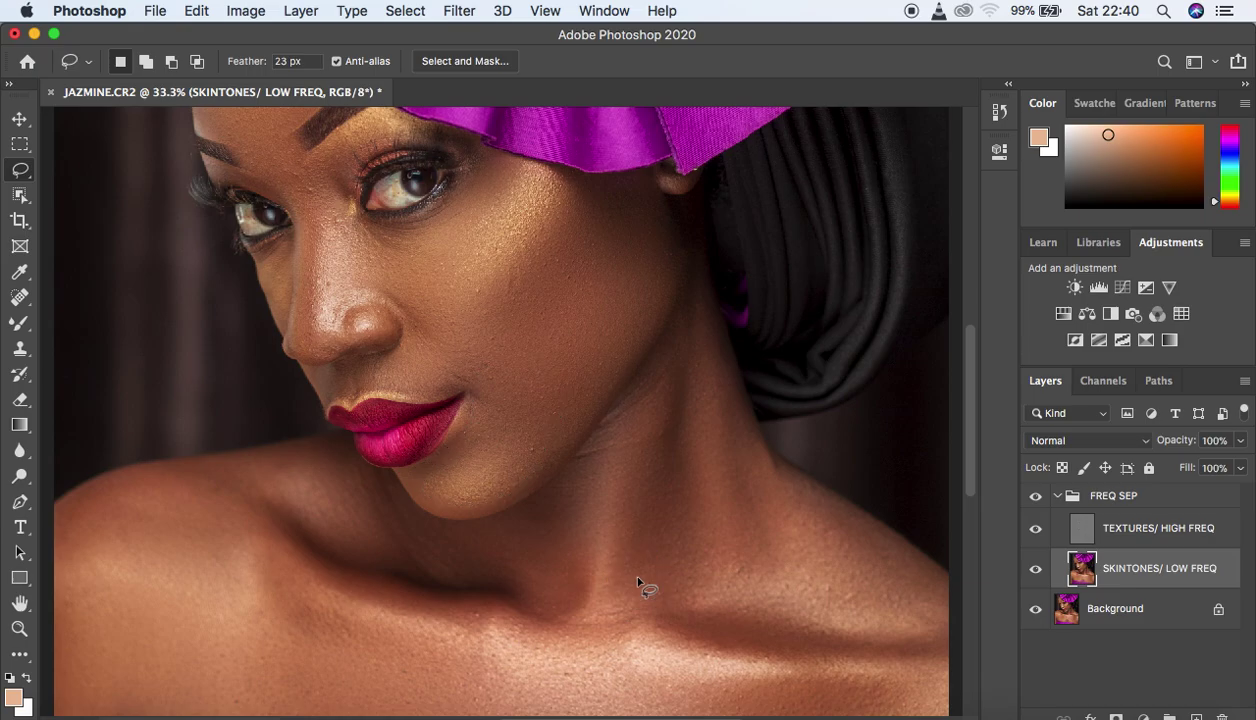
Lasso the skin between the eyebrows, reapply the last Gaussian Blur to it and deselect.
{"action": "left_click_drag", "start_coordinate": [969, 472], "coordinate": [971, 432]}
{"action": "left_click", "coordinate": [250, 290]}
{"action": "mouse_move", "coordinate": [250, 290]}
{"action": "left_mouse_down"}
{"action": "mouse_move", "coordinate": [266, 314]}
{"action": "mouse_move", "coordinate": [308, 331]}
{"action": "mouse_move", "coordinate": [314, 311]}
{"action": "mouse_move", "coordinate": [294, 292]}
{"action": "mouse_move", "coordinate": [265, 275]}
{"action": "mouse_move", "coordinate": [257, 289]}
{"action": "left_mouse_up"}
{"action": "right_click", "coordinate": [277, 291]}
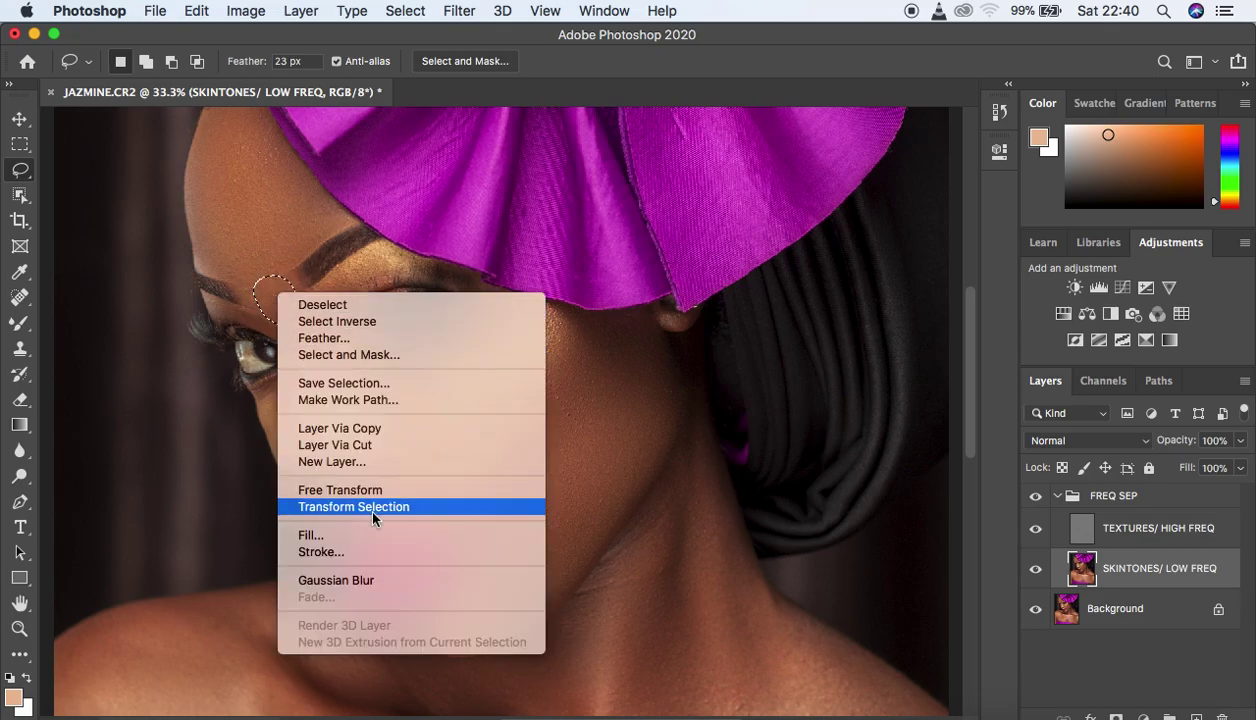
{"action": "left_click", "coordinate": [393, 581]}
{"action": "key", "text": "ctrl+d"}
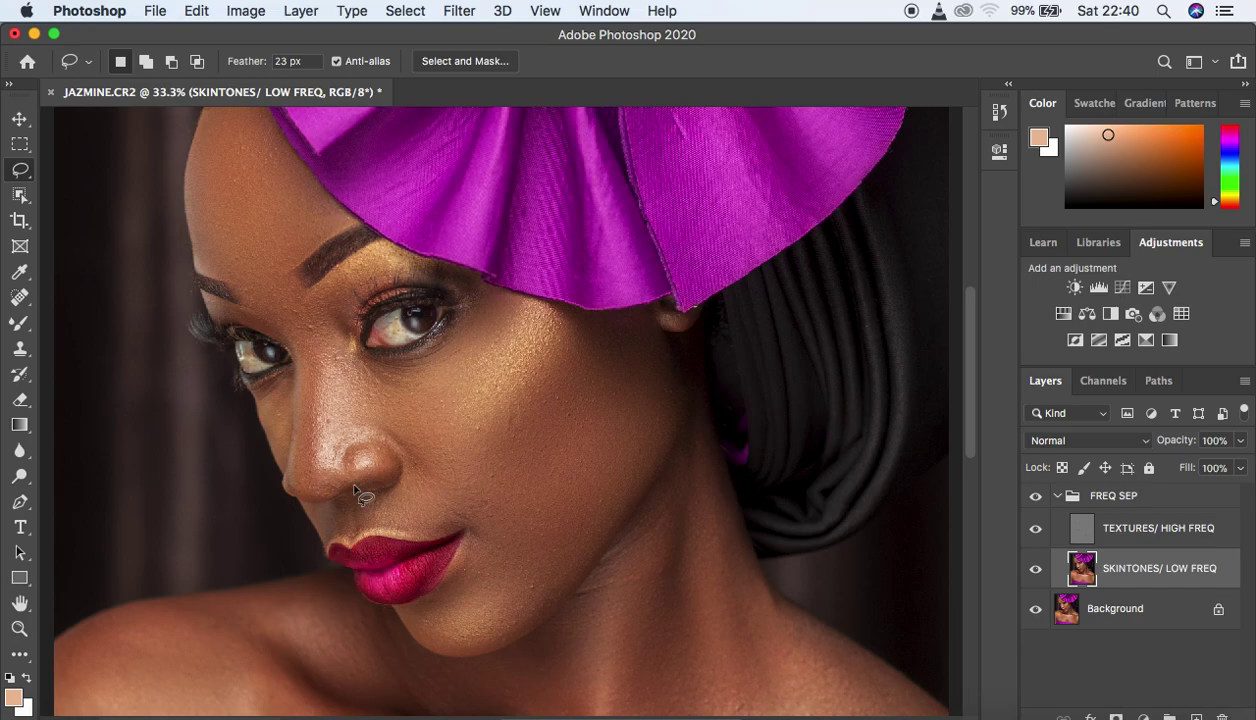
Lasso the bridge and tip of the nose and reapply the last Gaussian Blur to it.
{"action": "mouse_move", "coordinate": [315, 311]}
{"action": "left_mouse_down"}
{"action": "mouse_move", "coordinate": [318, 464]}
{"action": "mouse_move", "coordinate": [336, 470]}
{"action": "mouse_move", "coordinate": [362, 447]}
{"action": "left_mouse_up"}
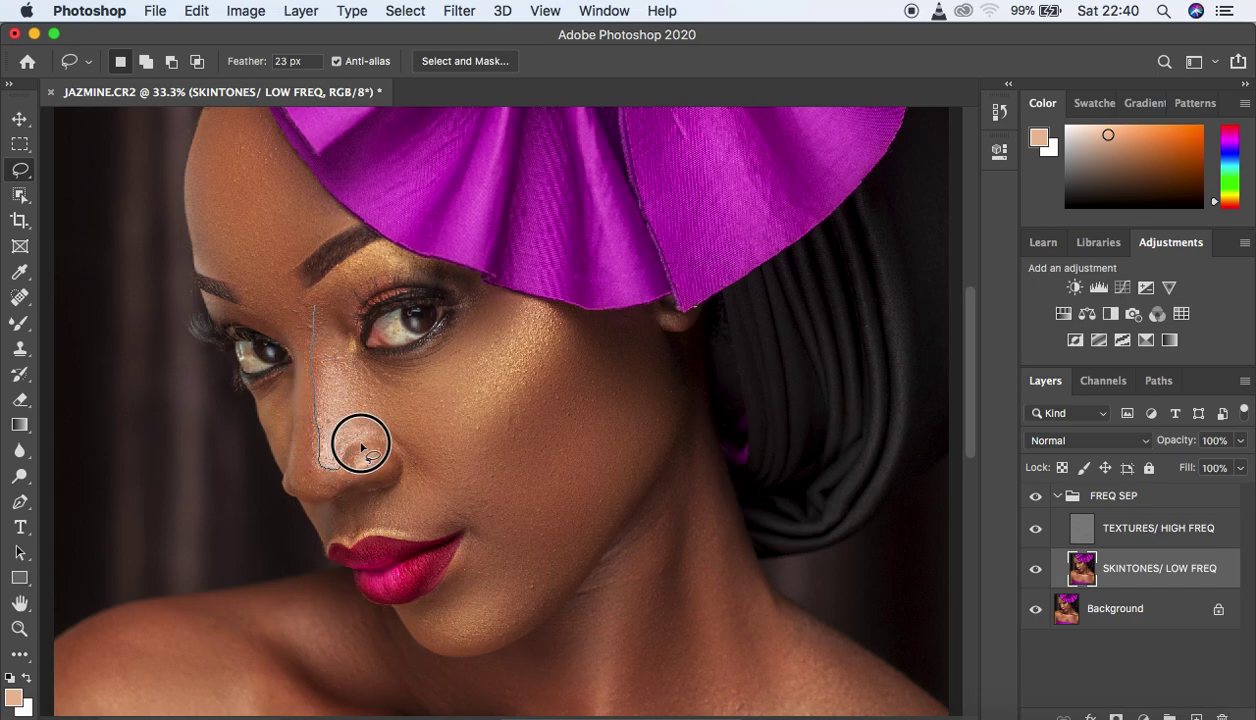
{"action": "right_click", "coordinate": [337, 355]}
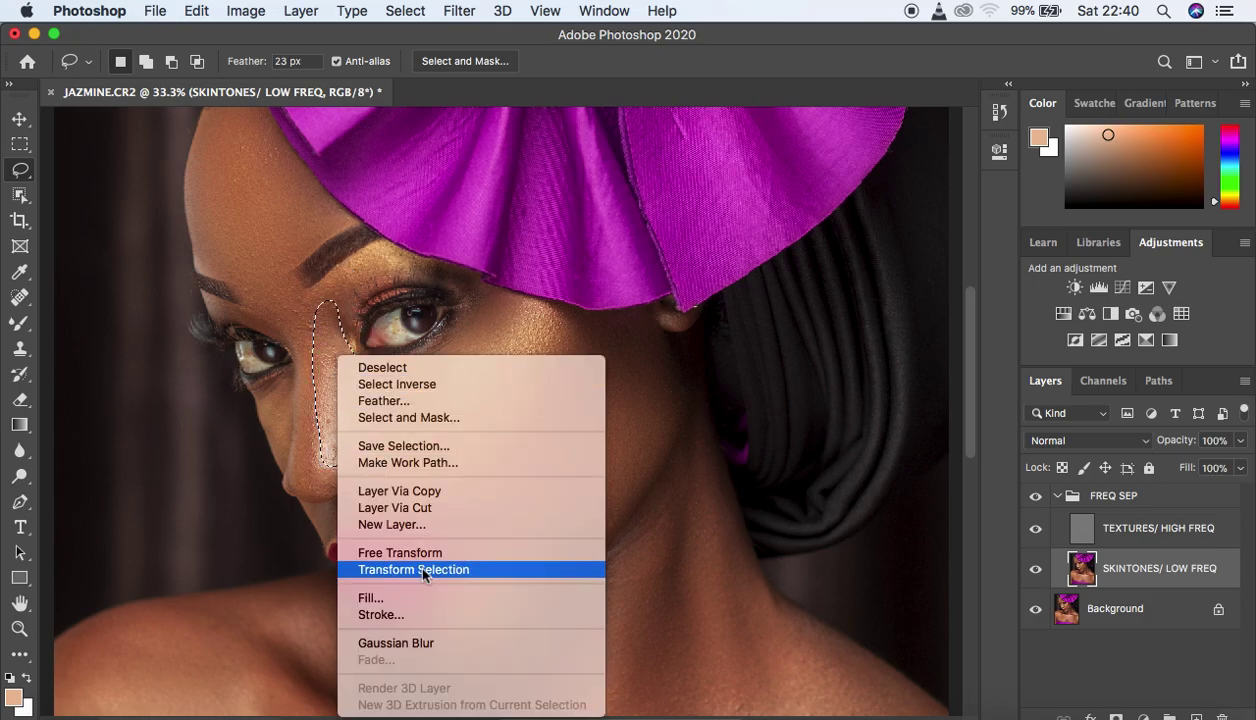
{"action": "left_click", "coordinate": [453, 645]}
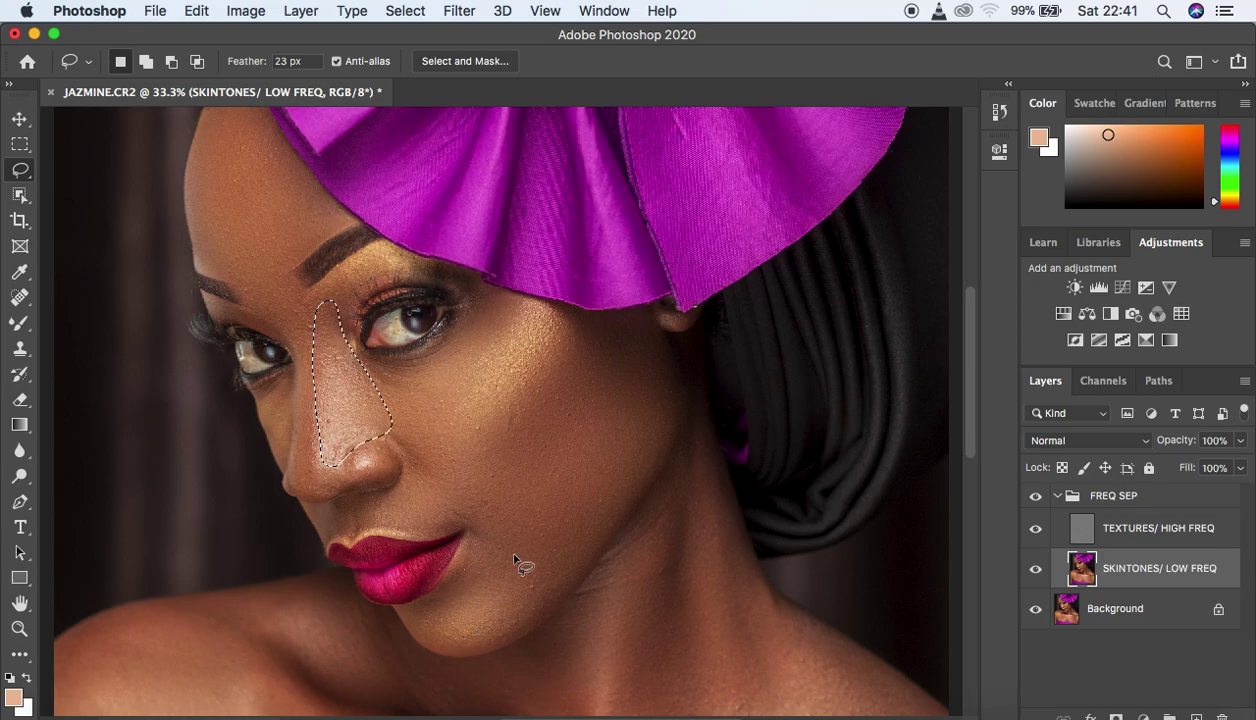
Fade the nose blur to 83% opacity in Normal mode and clear the selection.
{"action": "key", "text": "shift"}
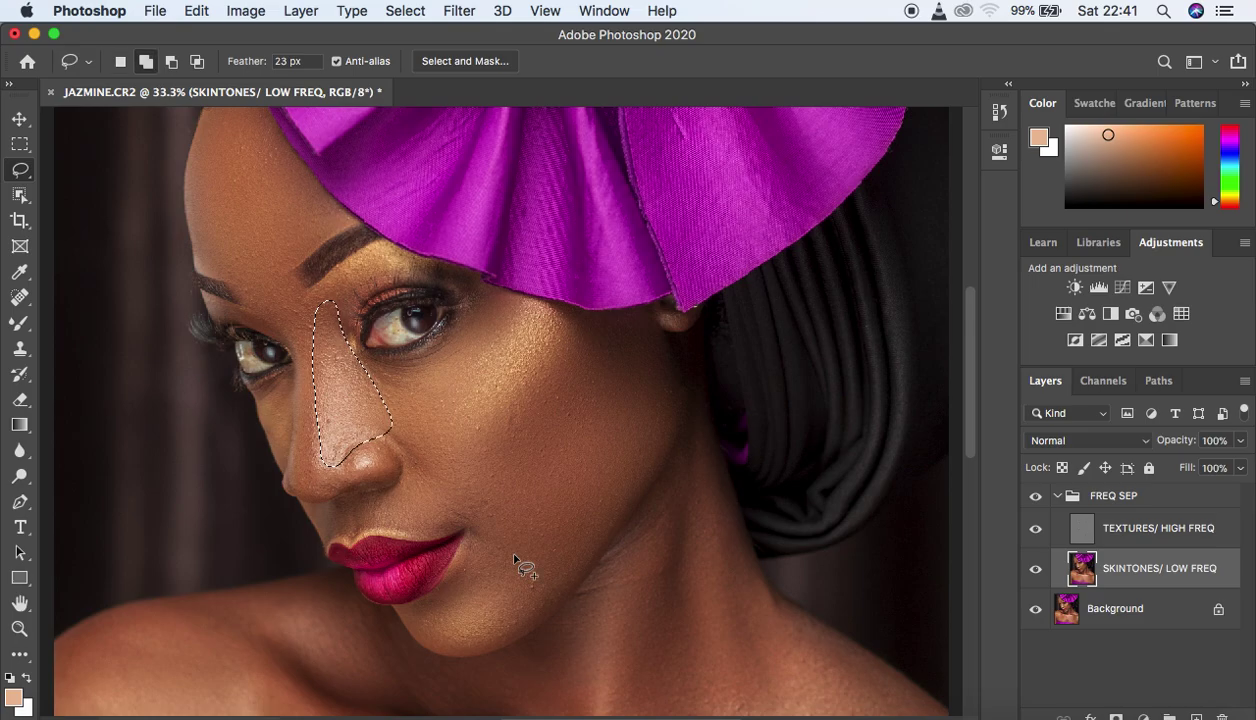
{"action": "key", "text": "super+shift+f"}
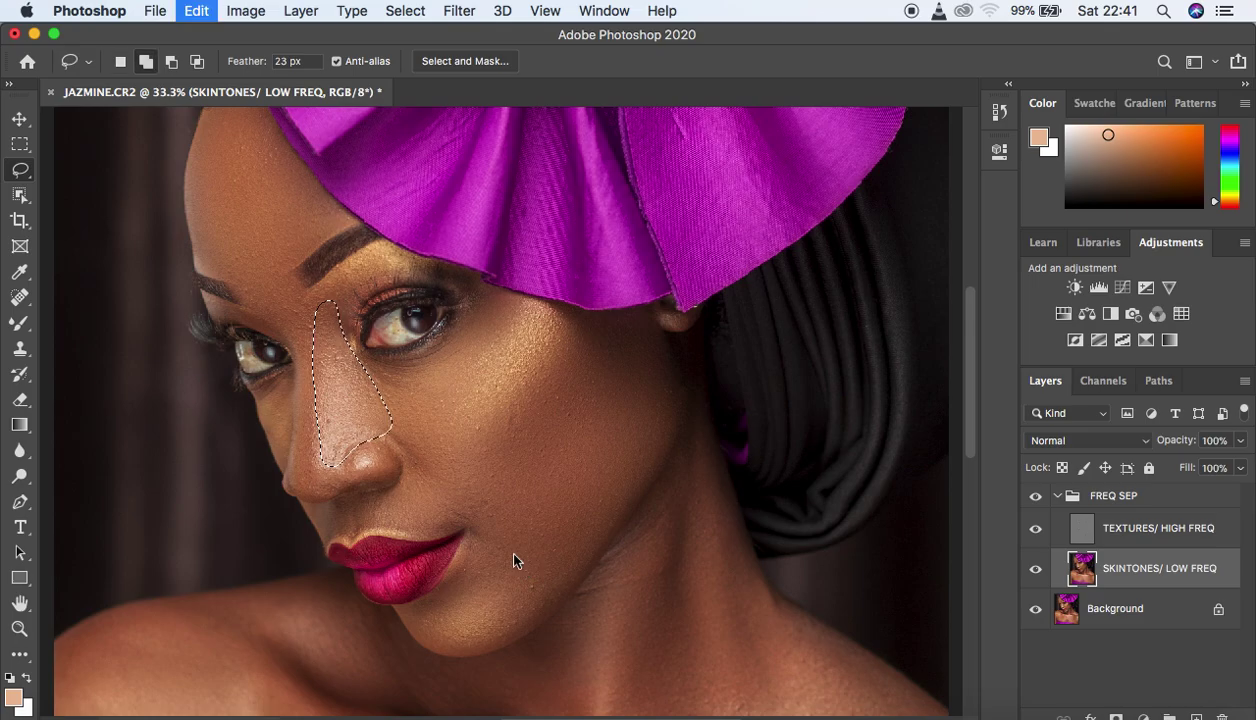
{"action": "left_click_drag", "start_coordinate": [645, 272], "coordinate": [637, 273]}
{"action": "left_click", "coordinate": [720, 243]}
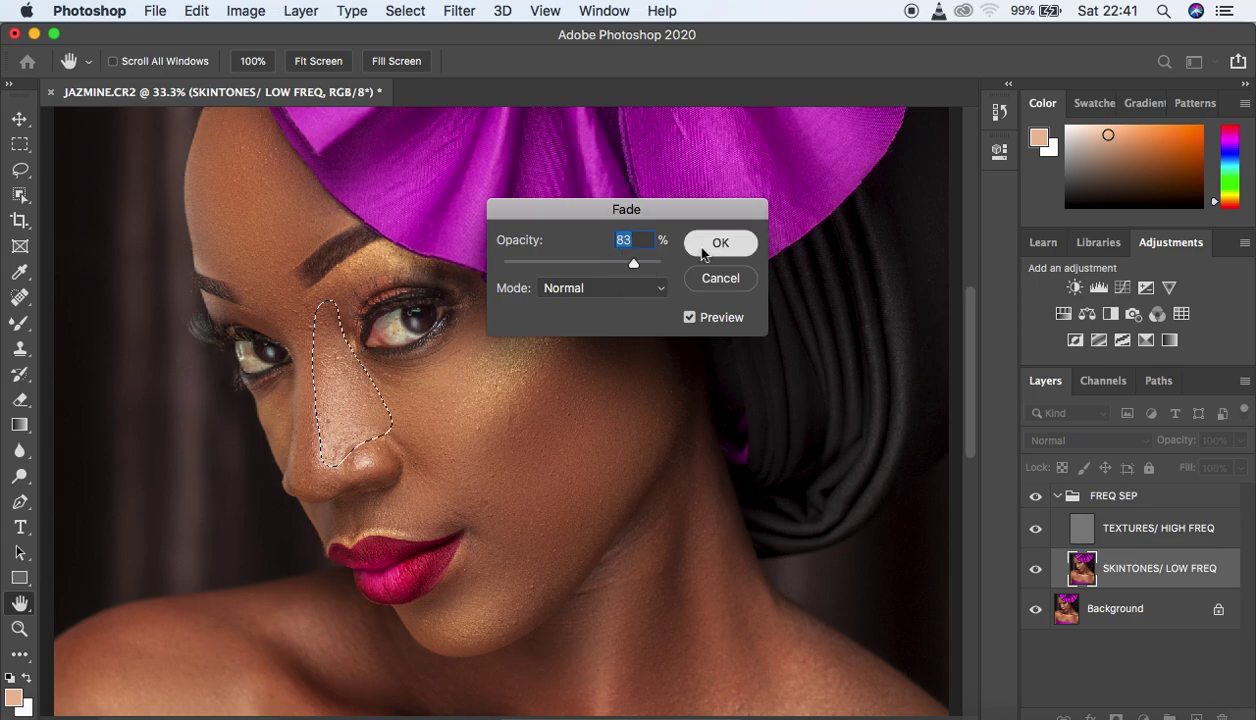
{"action": "key", "text": "super+d"}
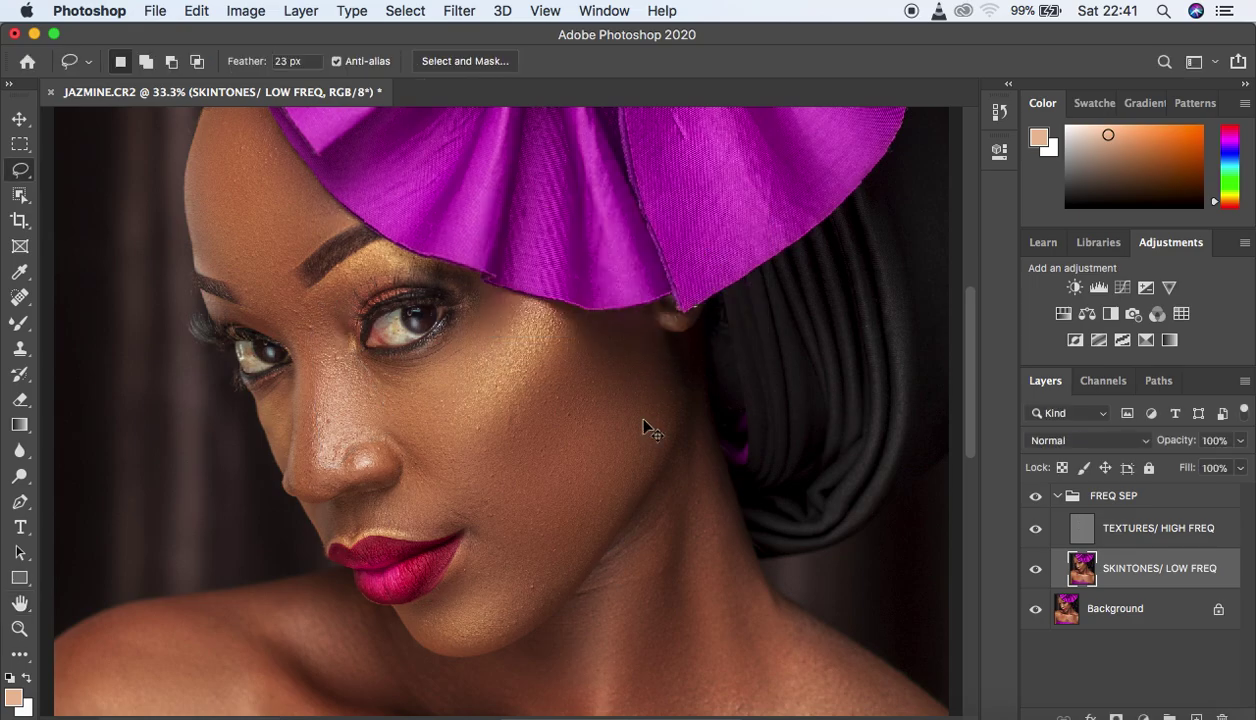
Lasso the shoulder and upper chest on the image's left side and reapply the last Gaussian Blur.
{"action": "key", "text": "super+minus"}
{"action": "key", "text": "super+minus"}
{"action": "key", "text": "super+minus"}
{"action": "key", "text": "super+equal"}
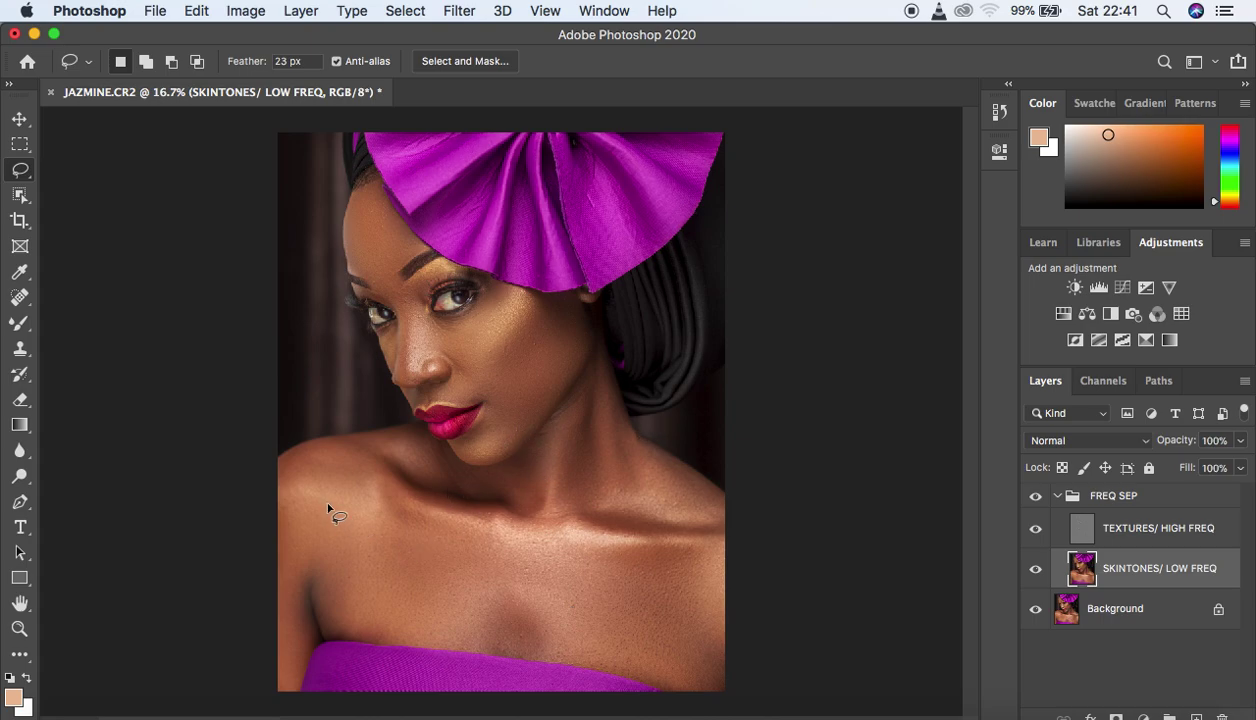
{"action": "mouse_move", "coordinate": [283, 471]}
{"action": "left_mouse_down"}
{"action": "mouse_move", "coordinate": [328, 451]}
{"action": "mouse_move", "coordinate": [471, 555]}
{"action": "mouse_move", "coordinate": [463, 614]}
{"action": "mouse_move", "coordinate": [425, 640]}
{"action": "mouse_move", "coordinate": [359, 630]}
{"action": "mouse_move", "coordinate": [334, 614]}
{"action": "mouse_move", "coordinate": [281, 505]}
{"action": "left_mouse_up"}
{"action": "right_click", "coordinate": [374, 523]}
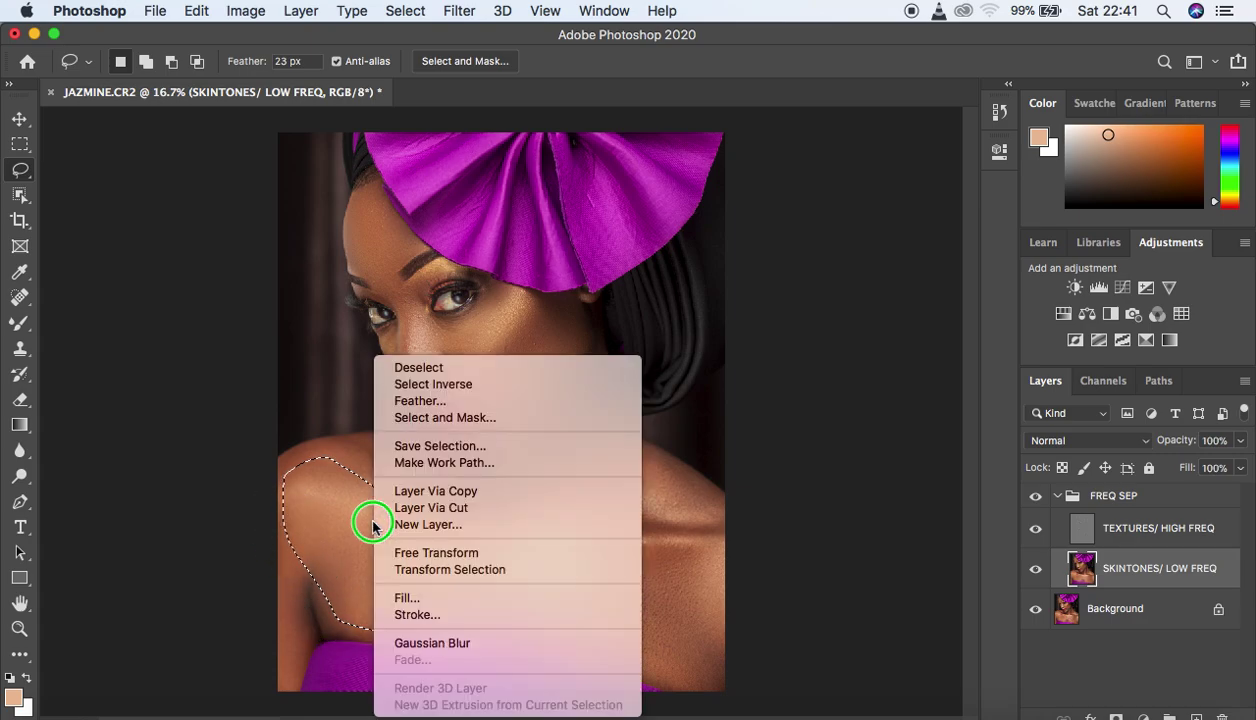
{"action": "left_click", "coordinate": [469, 645]}
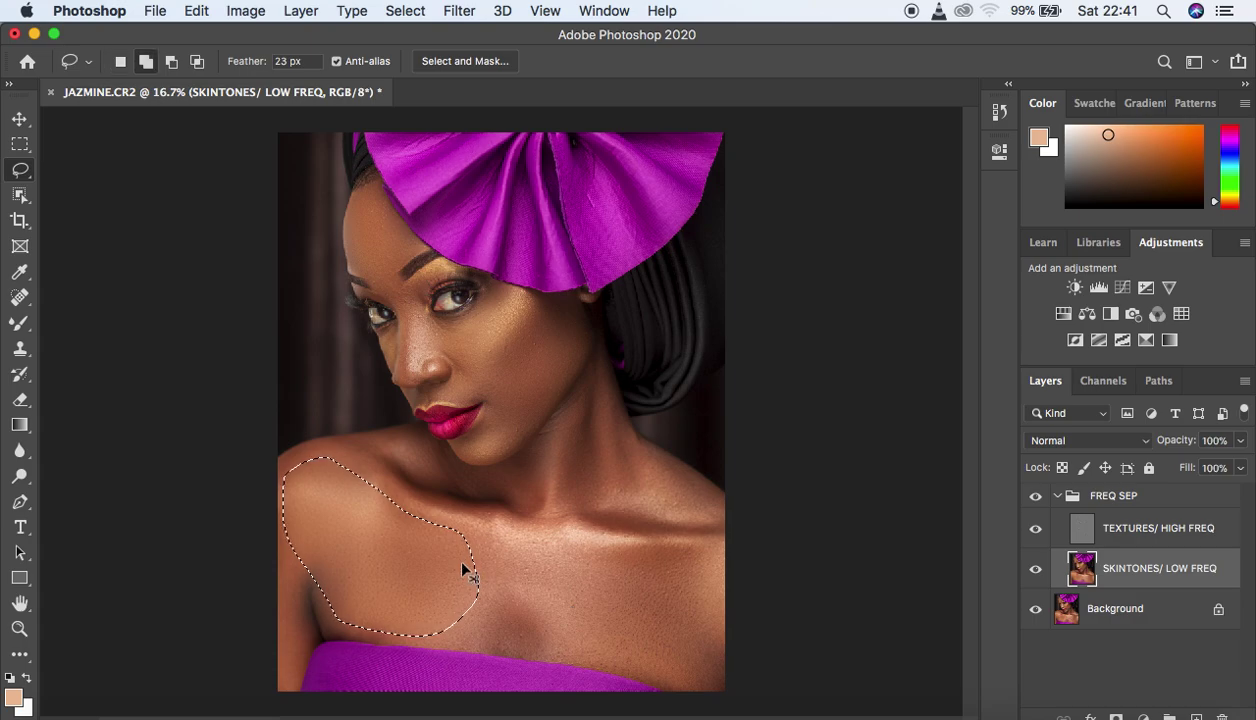
Fade the shoulder blur to 70% opacity in Normal mode and clear the selection.
{"action": "key", "text": "shift+super+f"}
{"action": "left_click_drag", "start_coordinate": [652, 268], "coordinate": [614, 262]}
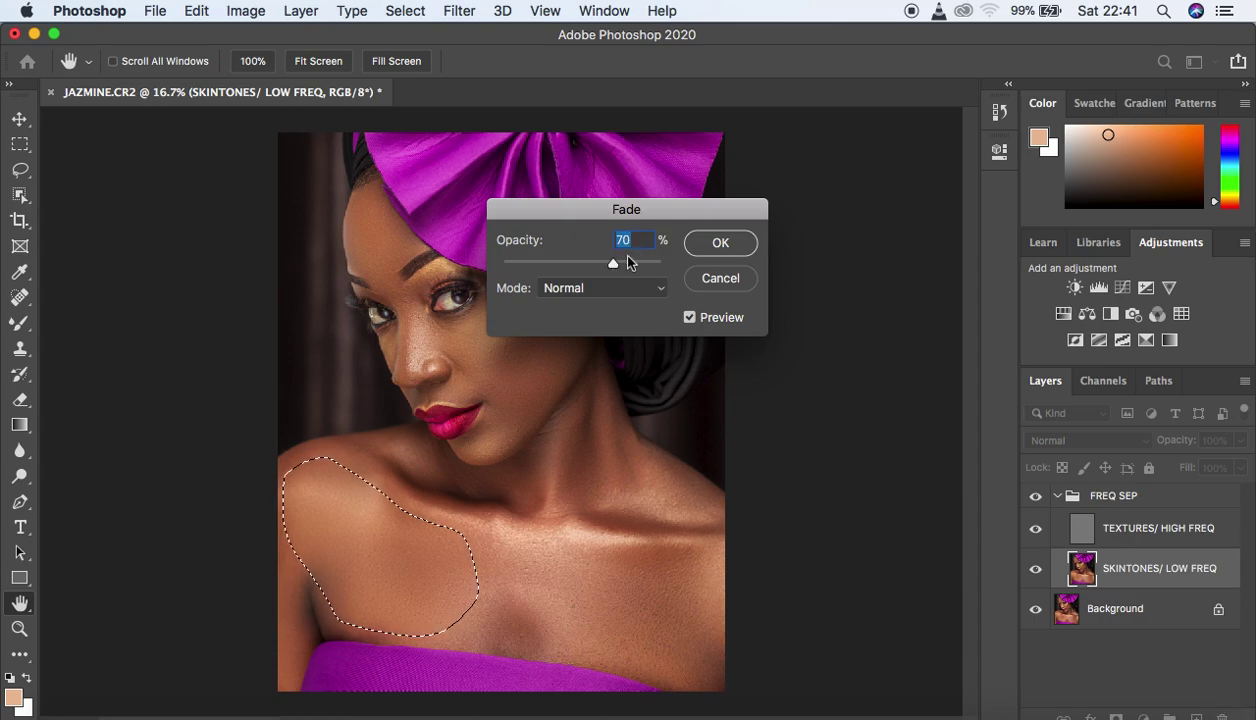
{"action": "left_click", "coordinate": [719, 244]}
{"action": "key", "text": "l"}
{"action": "key", "text": "super+d"}
Lasso the chest from below the collarbone to the dress edge, reapply the last Gaussian Blur and deselect.
{"action": "mouse_move", "coordinate": [455, 519]}
{"action": "left_mouse_down"}
{"action": "mouse_move", "coordinate": [596, 558]}
{"action": "mouse_move", "coordinate": [702, 552]}
{"action": "mouse_move", "coordinate": [734, 573]}
{"action": "mouse_move", "coordinate": [732, 638]}
{"action": "mouse_move", "coordinate": [690, 684]}
{"action": "mouse_move", "coordinate": [625, 657]}
{"action": "mouse_move", "coordinate": [510, 639]}
{"action": "mouse_move", "coordinate": [419, 551]}
{"action": "mouse_move", "coordinate": [420, 516]}
{"action": "left_mouse_up"}
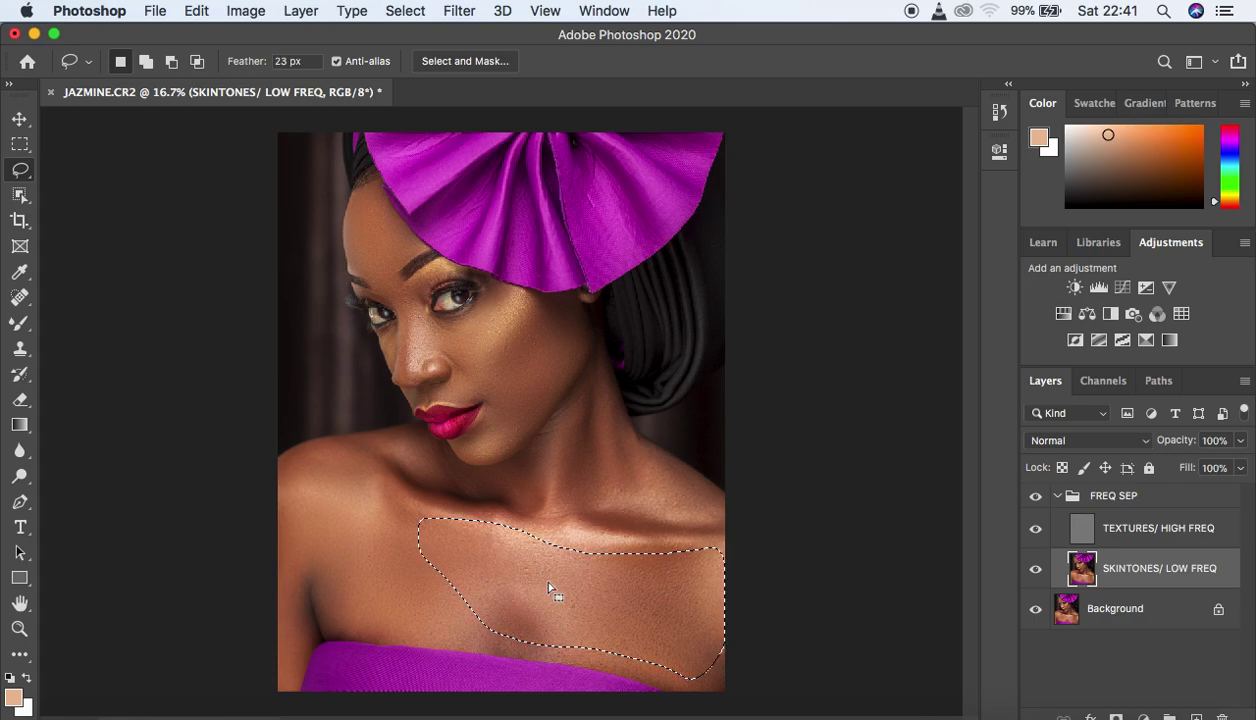
{"action": "right_click", "coordinate": [543, 580]}
{"action": "left_click", "coordinate": [617, 633]}
{"action": "key", "text": "ctrl+d"}
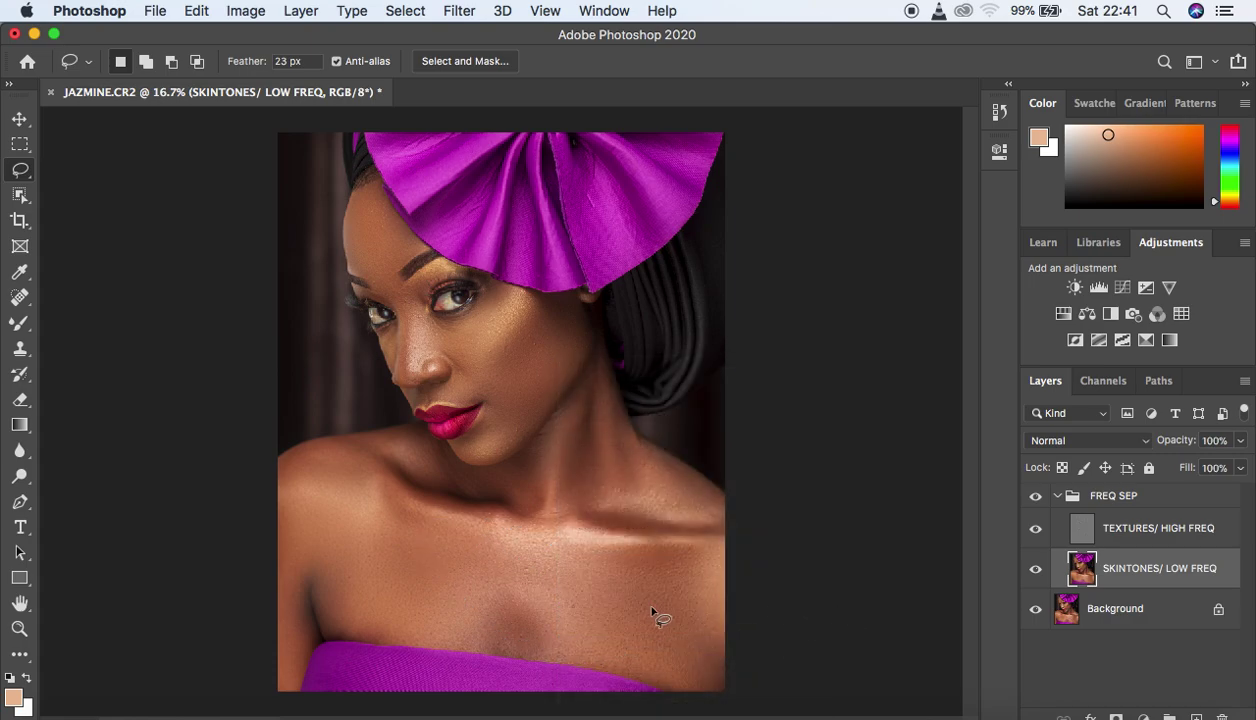
Smooth the neck-to-shoulder slope and the neck below the jawline with separate Lasso selections and the last Gaussian Blur.
{"action": "mouse_move", "coordinate": [588, 398]}
{"action": "left_mouse_down"}
{"action": "mouse_move", "coordinate": [565, 482]}
{"action": "mouse_move", "coordinate": [580, 503]}
{"action": "mouse_move", "coordinate": [616, 522]}
{"action": "mouse_move", "coordinate": [724, 528]}
{"action": "mouse_move", "coordinate": [694, 479]}
{"action": "mouse_move", "coordinate": [630, 452]}
{"action": "mouse_move", "coordinate": [590, 402]}
{"action": "left_mouse_up"}
{"action": "right_click", "coordinate": [608, 455]}
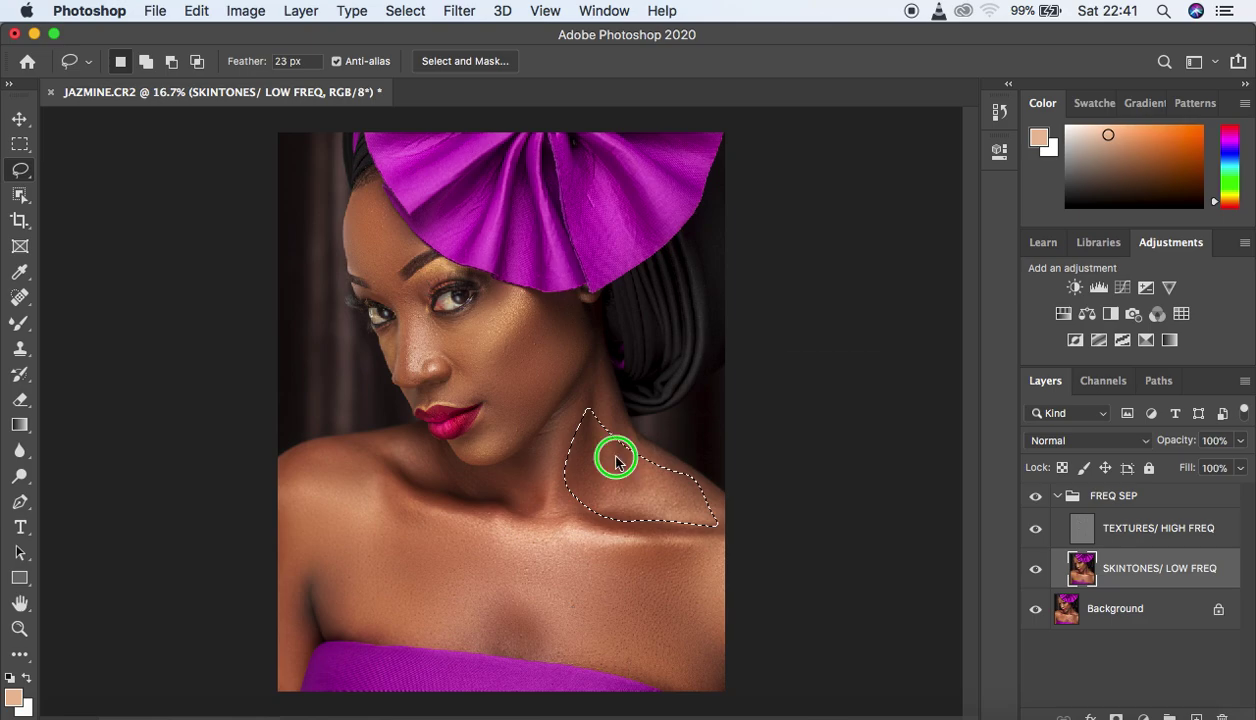
{"action": "left_click", "coordinate": [745, 652]}
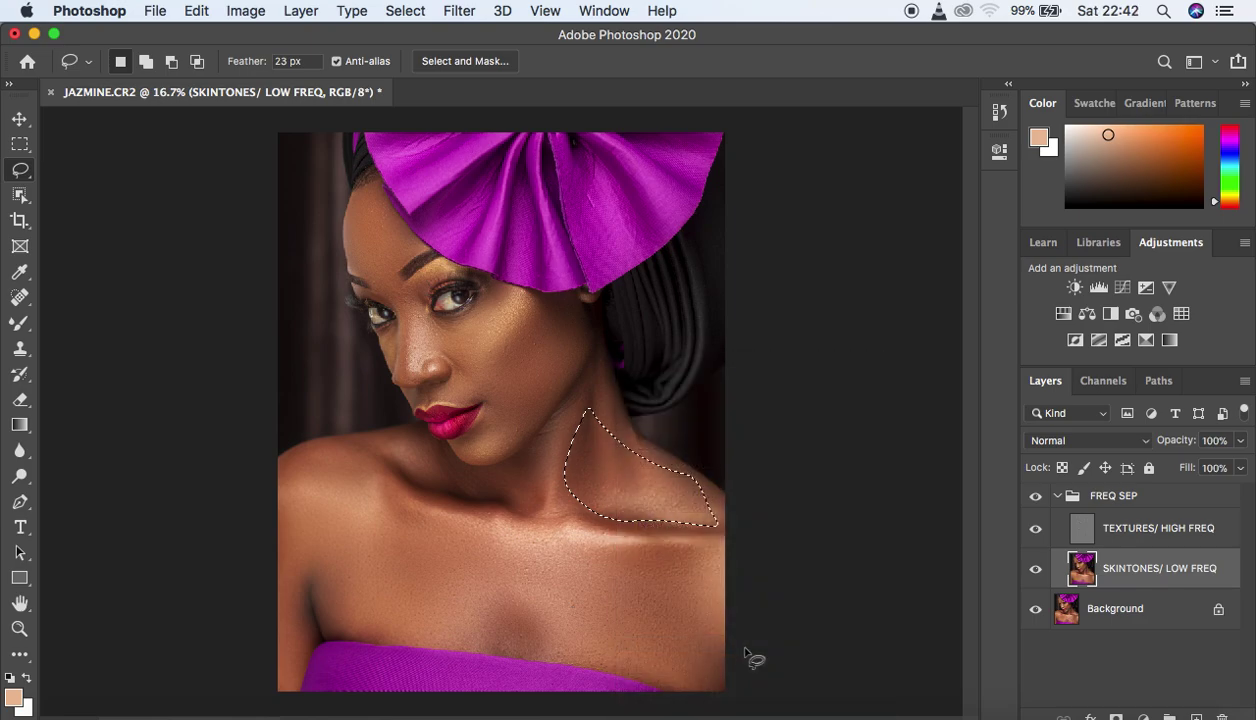
{"action": "key", "text": "super+d"}
{"action": "mouse_move", "coordinate": [586, 404]}
{"action": "left_mouse_down"}
{"action": "mouse_move", "coordinate": [563, 495]}
{"action": "mouse_move", "coordinate": [486, 484]}
{"action": "mouse_move", "coordinate": [568, 410]}
{"action": "left_mouse_up"}
{"action": "right_click", "coordinate": [556, 453]}
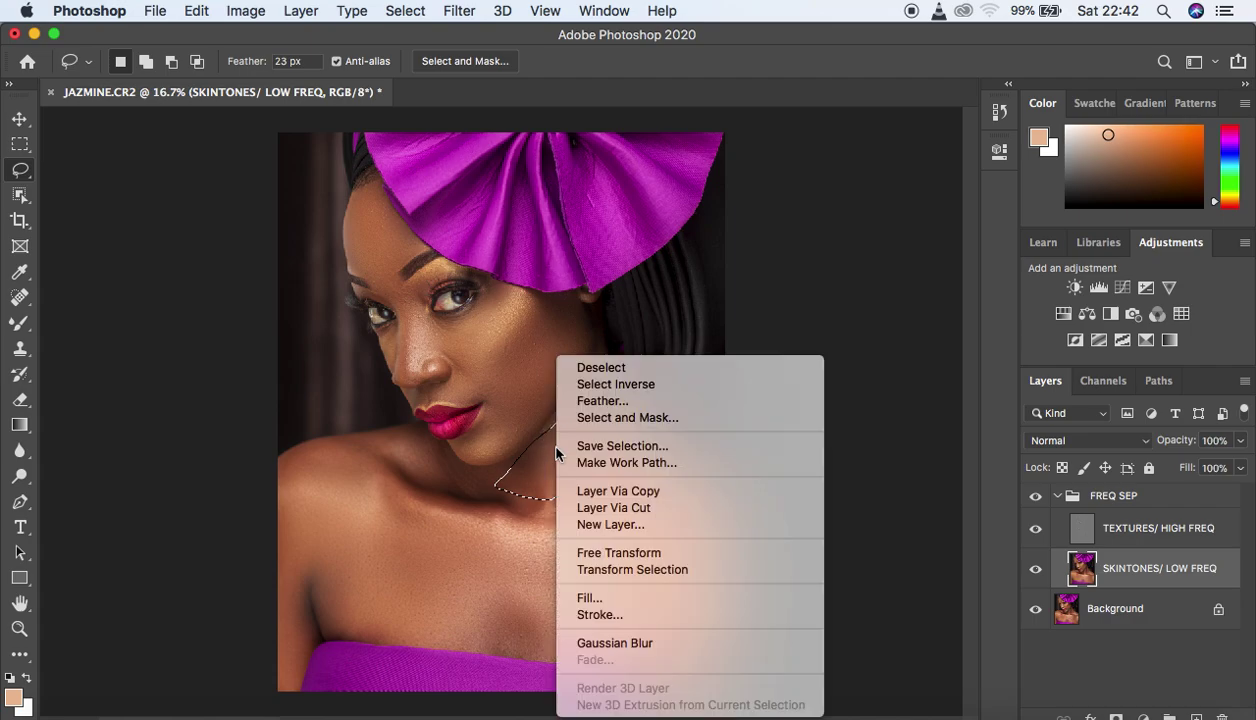
{"action": "left_click", "coordinate": [650, 642]}
{"action": "left_click", "coordinate": [735, 622]}
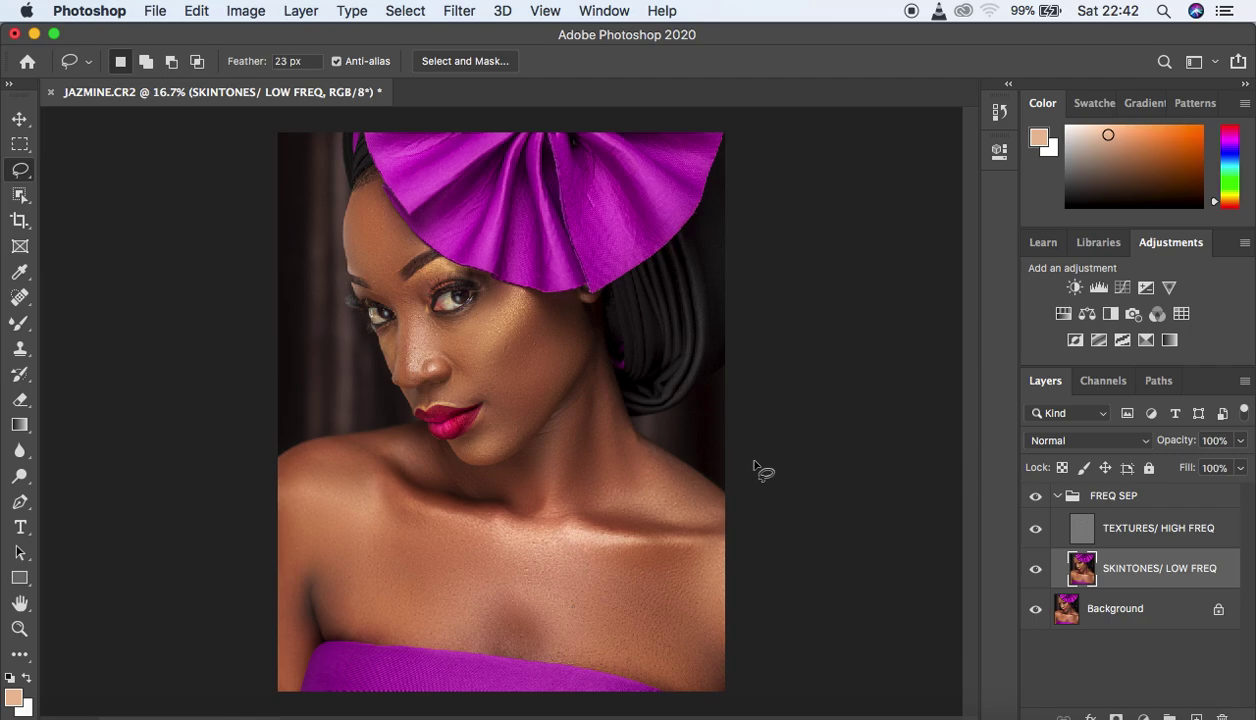
Toggle the FREQ SEP group's visibility to compare the portrait before and after smoothing.
{"action": "left_click", "coordinate": [1035, 505]}
{"action": "left_click", "coordinate": [1035, 505]}
{"action": "left_click", "coordinate": [1036, 497]}
{"action": "left_click", "coordinate": [1036, 497]}
On the TEXTURES/ HIGH FREQ layer, remove bumps on the cheek and along the lower jaw with a 20 px Spot Healing Brush.
{"action": "left_click", "coordinate": [1214, 536]}
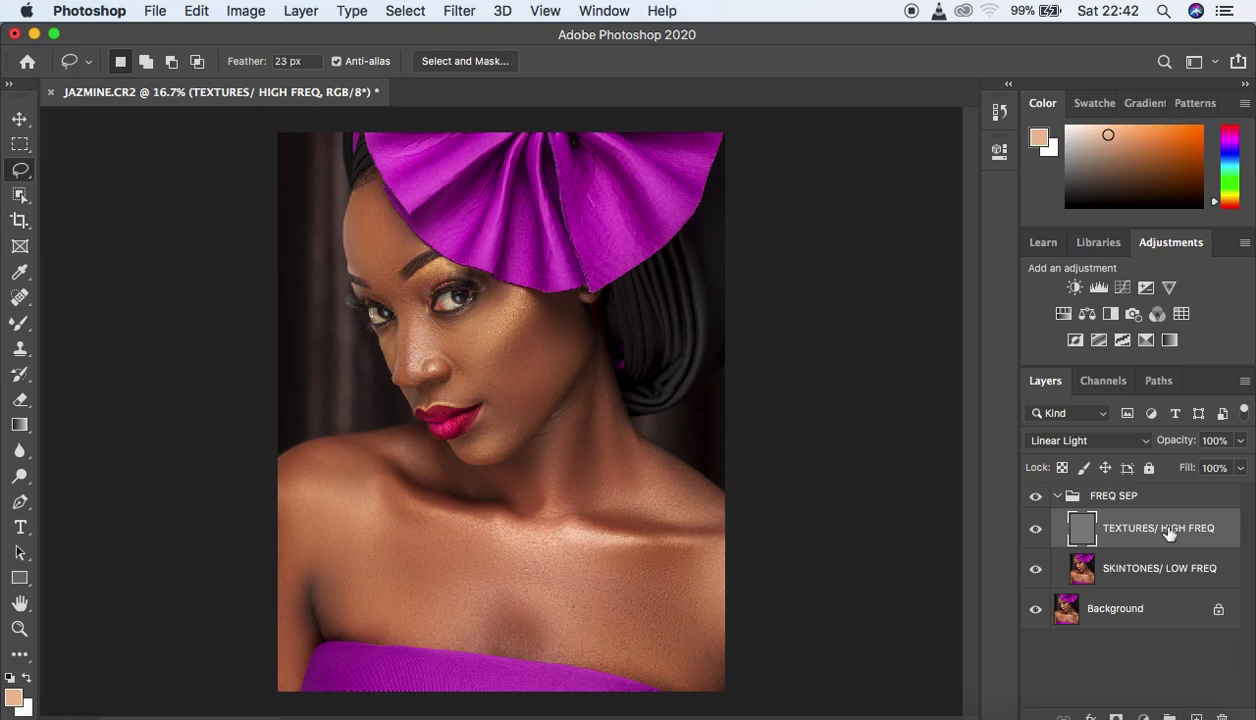
{"action": "left_click", "coordinate": [14, 302]}
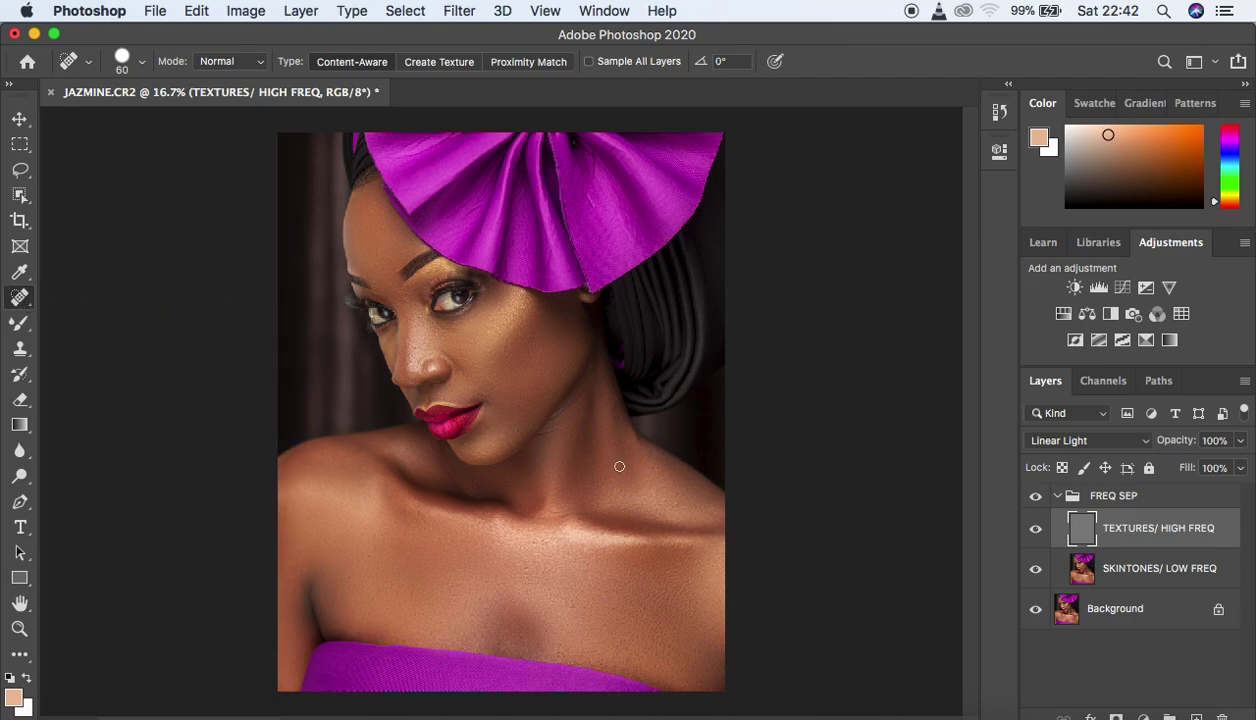
{"action": "key", "text": "super+plus"}
{"action": "key", "text": "super+plus"}
{"action": "key", "text": "super+plus"}
{"action": "key", "text": "super+plus"}
{"action": "key", "text": "super+plus"}
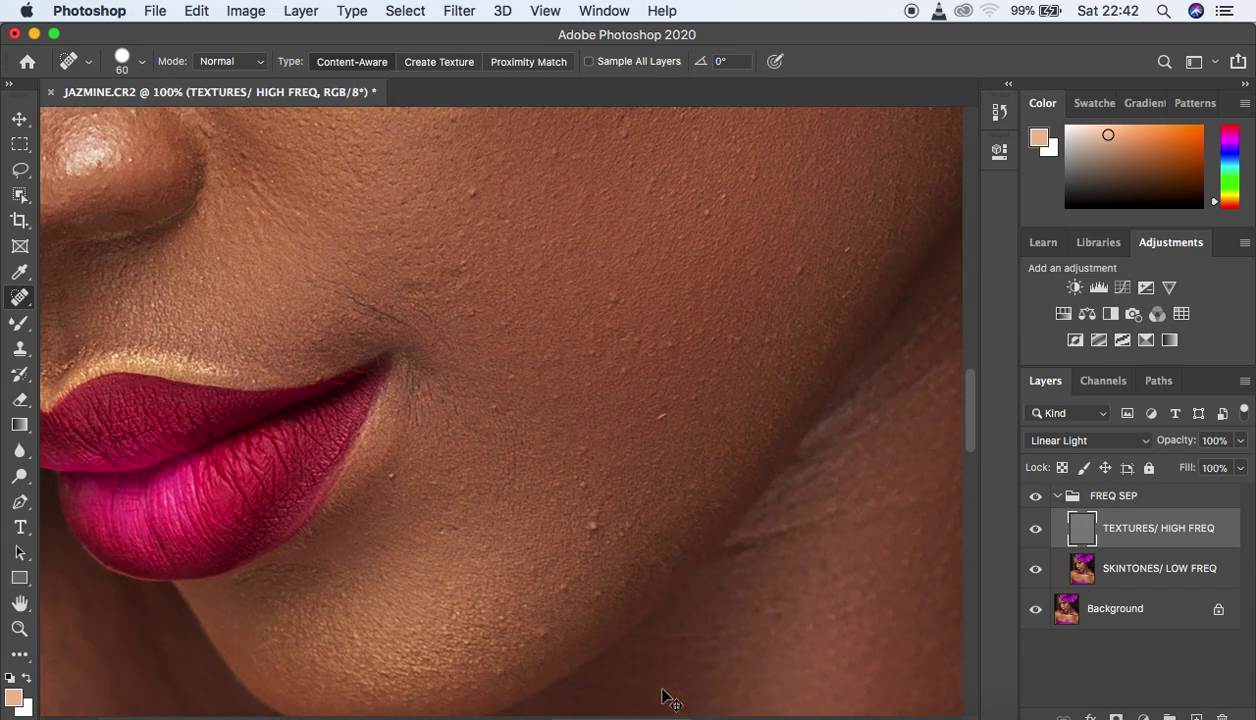
{"action": "key", "text": "bracketleft"}
{"action": "key", "text": "bracketleft"}
{"action": "key", "text": "bracketleft"}
{"action": "key", "text": "bracketleft"}
{"action": "key", "text": "bracketleft"}
{"action": "key", "text": "bracketleft"}
{"action": "key", "text": "bracketleft"}
{"action": "key", "text": "bracketleft"}
{"action": "key", "text": "bracketright"}
{"action": "left_click", "coordinate": [755, 176]}
{"action": "left_click", "coordinate": [590, 520]}
{"action": "left_click", "coordinate": [572, 478]}
{"action": "left_click", "coordinate": [719, 505]}
Spot heal the raised bumps across the middle of the cheek and above the mouth corner.
{"action": "left_click", "coordinate": [632, 337]}
{"action": "left_click", "coordinate": [707, 220]}
{"action": "left_click", "coordinate": [480, 199]}
{"action": "left_click", "coordinate": [621, 158]}
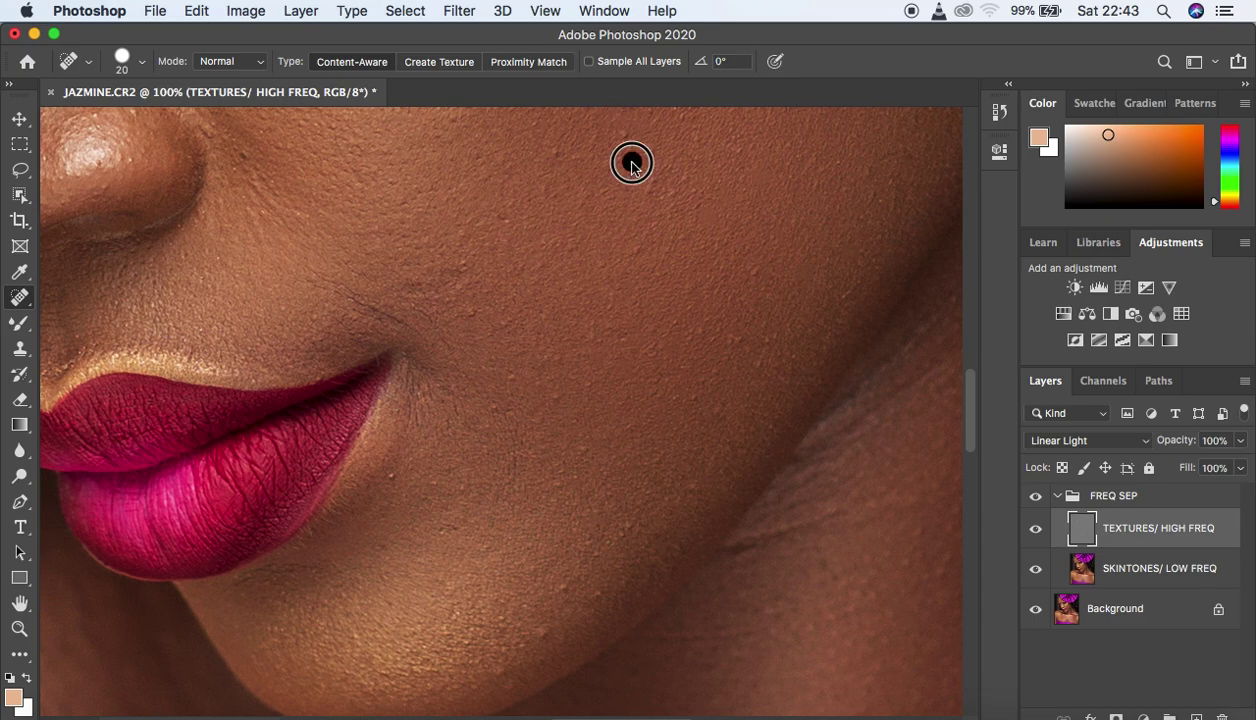
{"action": "left_click", "coordinate": [642, 190]}
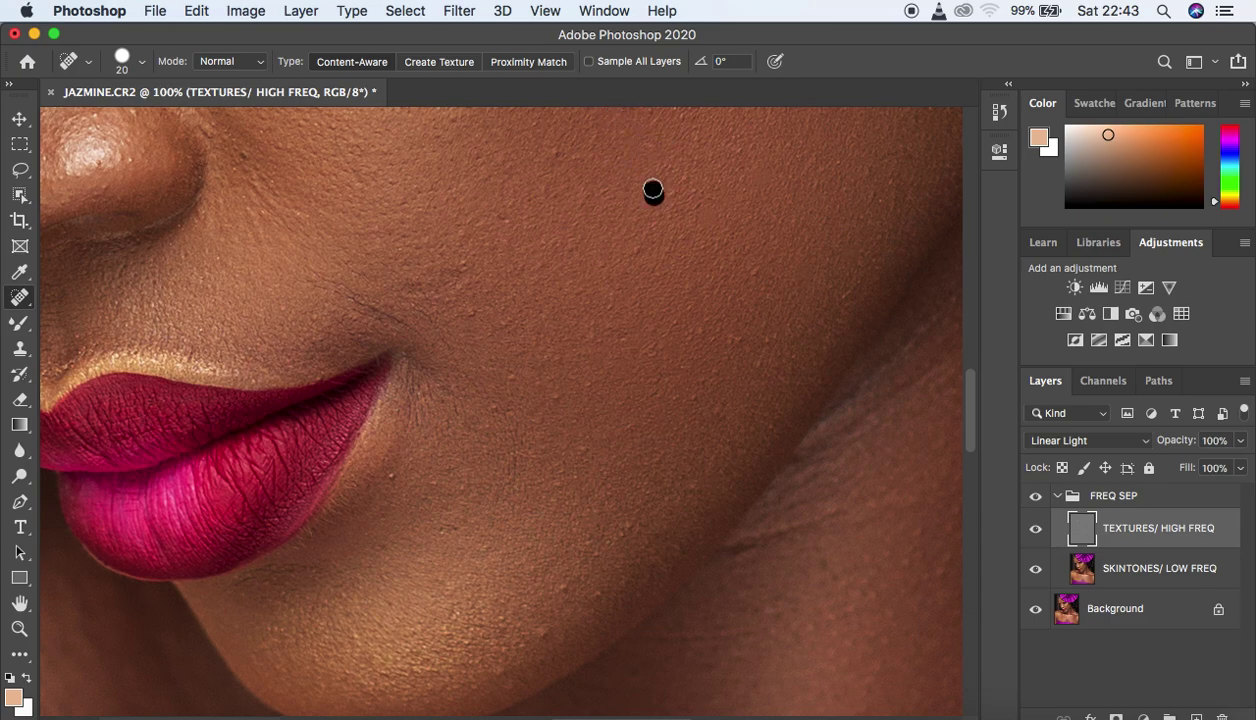
{"action": "left_click", "coordinate": [445, 277]}
{"action": "left_click", "coordinate": [437, 290]}
{"action": "left_click", "coordinate": [459, 266]}
{"action": "left_click", "coordinate": [464, 310]}
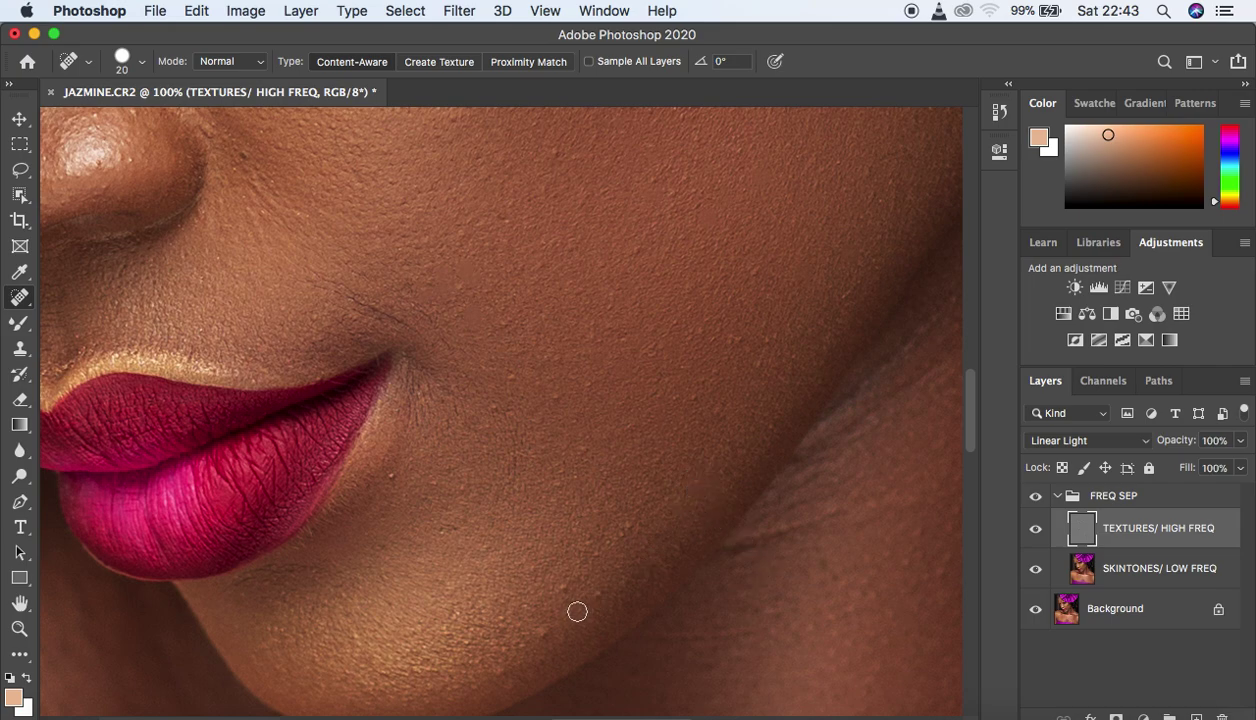
Spot heal the remaining bumps on the chin, beside the lips and along the outer cheek.
{"action": "left_click", "coordinate": [545, 617]}
{"action": "left_click", "coordinate": [400, 480]}
{"action": "mouse_move", "coordinate": [767, 321]}
{"action": "left_mouse_down"}
{"action": "mouse_move", "coordinate": [734, 336]}
{"action": "mouse_move", "coordinate": [754, 358]}
{"action": "left_mouse_up"}
{"action": "left_click_drag", "start_coordinate": [753, 277], "coordinate": [754, 297]}
{"action": "left_click", "coordinate": [466, 422]}
{"action": "left_click", "coordinate": [500, 318]}
Switch to the Healing Brush and sample skin texture beside the mouth corner as its source.
{"action": "right_click", "coordinate": [22, 298]}
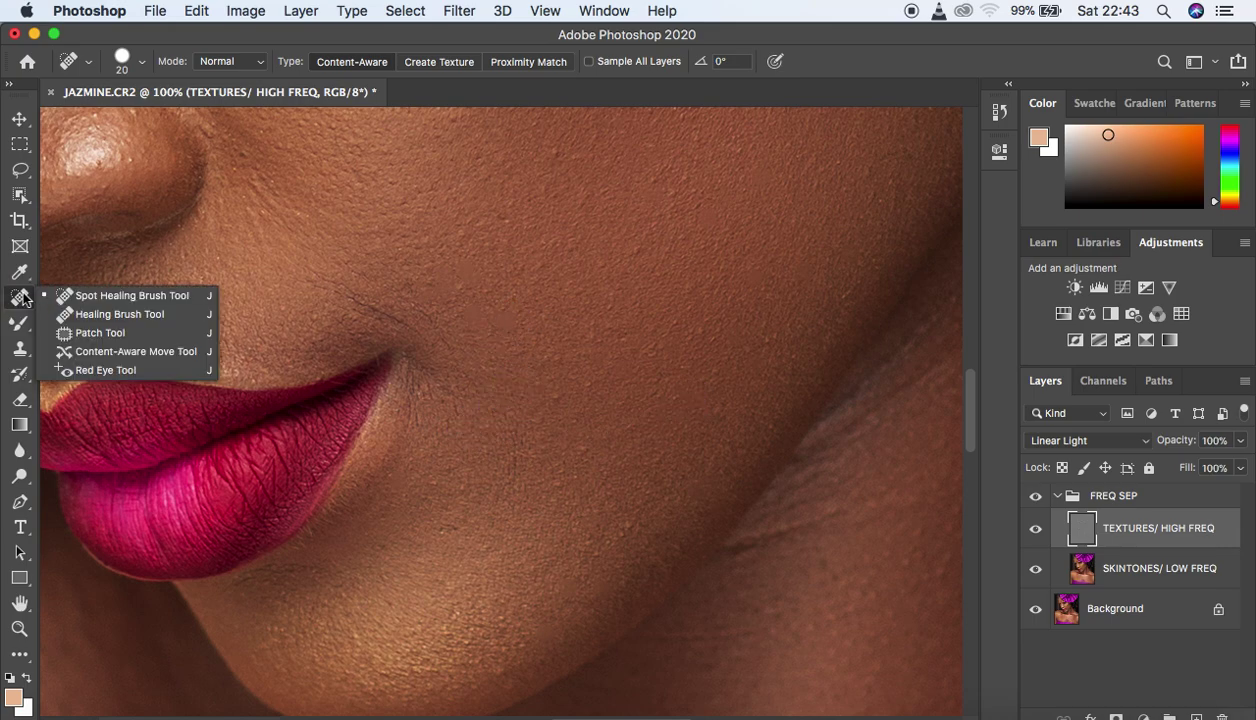
{"action": "left_click", "coordinate": [89, 311]}
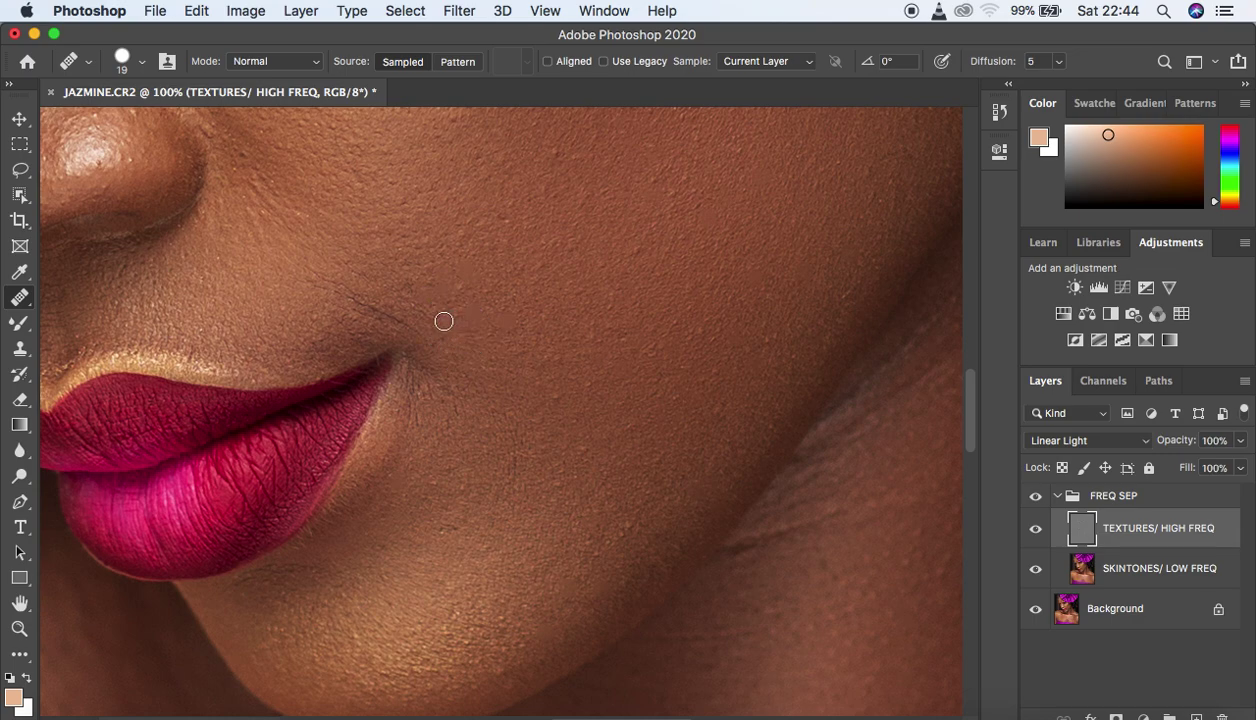
{"action": "left_click", "coordinate": [452, 338], "text": "alt"}
Revert the document history to an early Spot Healing Brush state, undoing the later healing strokes.
{"action": "left_click", "coordinate": [997, 113]}
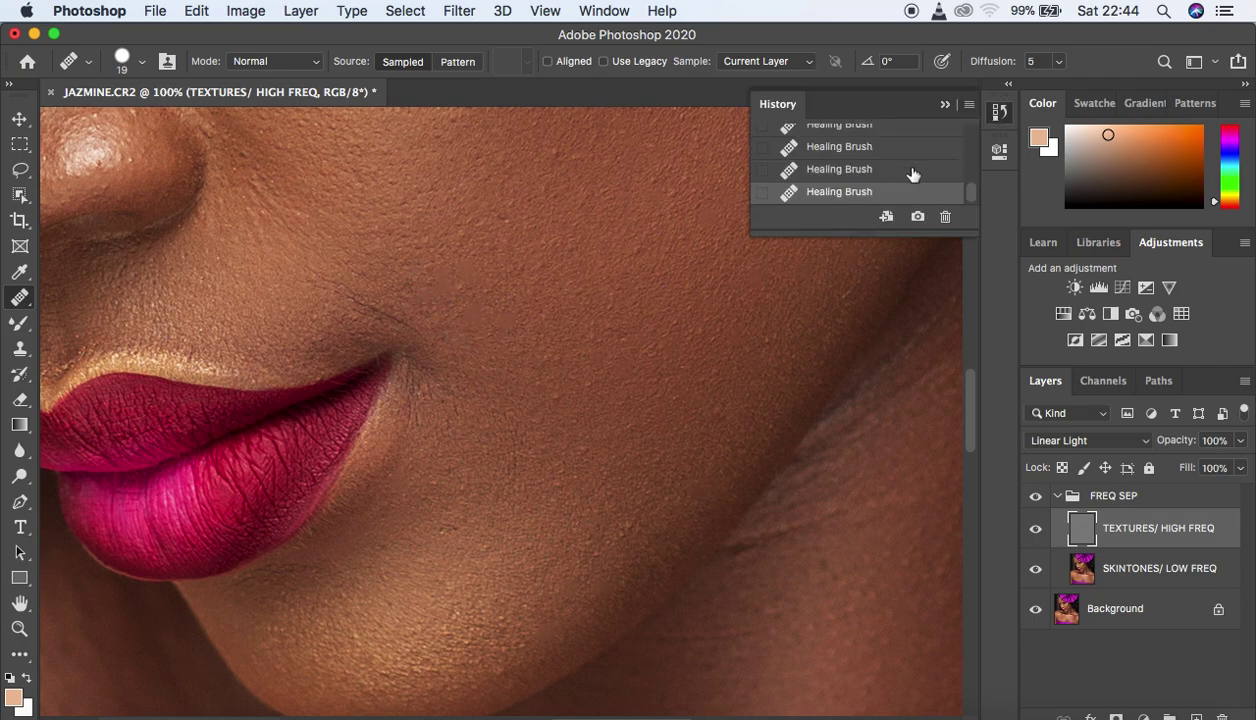
{"action": "scroll", "coordinate": [968, 188], "scroll_direction": "up", "scroll_amount": 10}
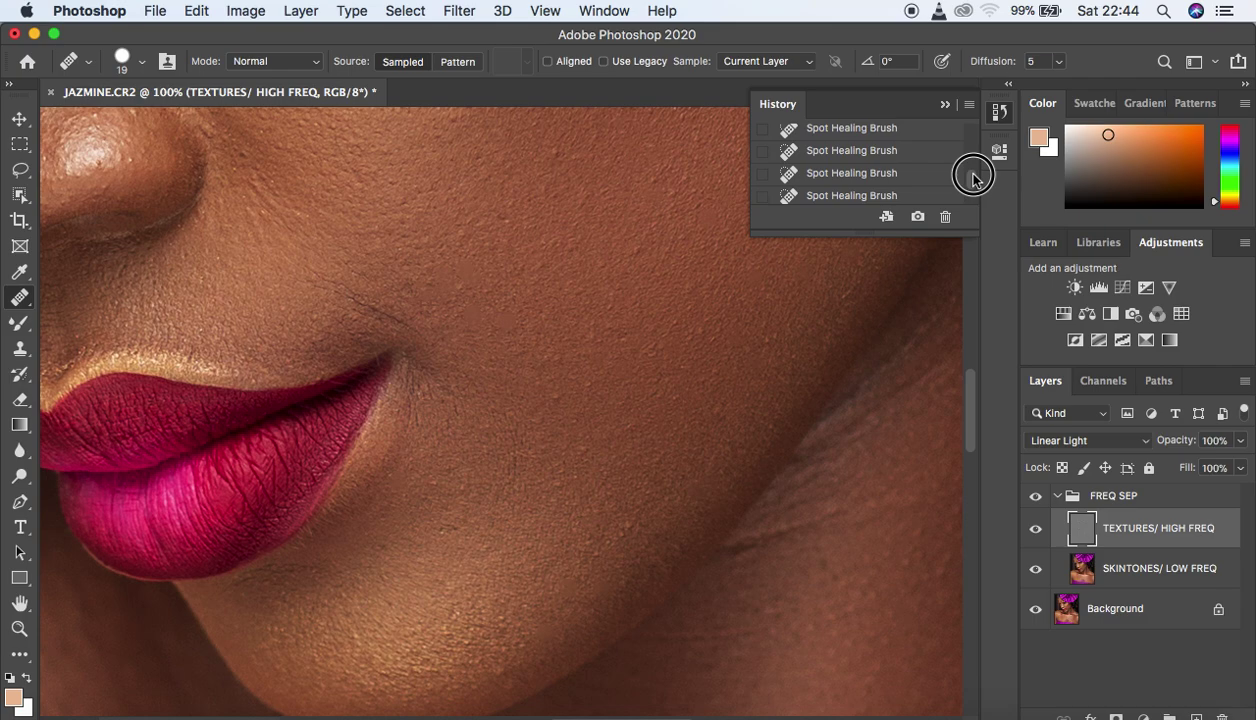
{"action": "scroll", "coordinate": [974, 180], "scroll_direction": "down", "scroll_amount": 2}
{"action": "scroll", "coordinate": [970, 180], "scroll_direction": "up", "scroll_amount": 3}
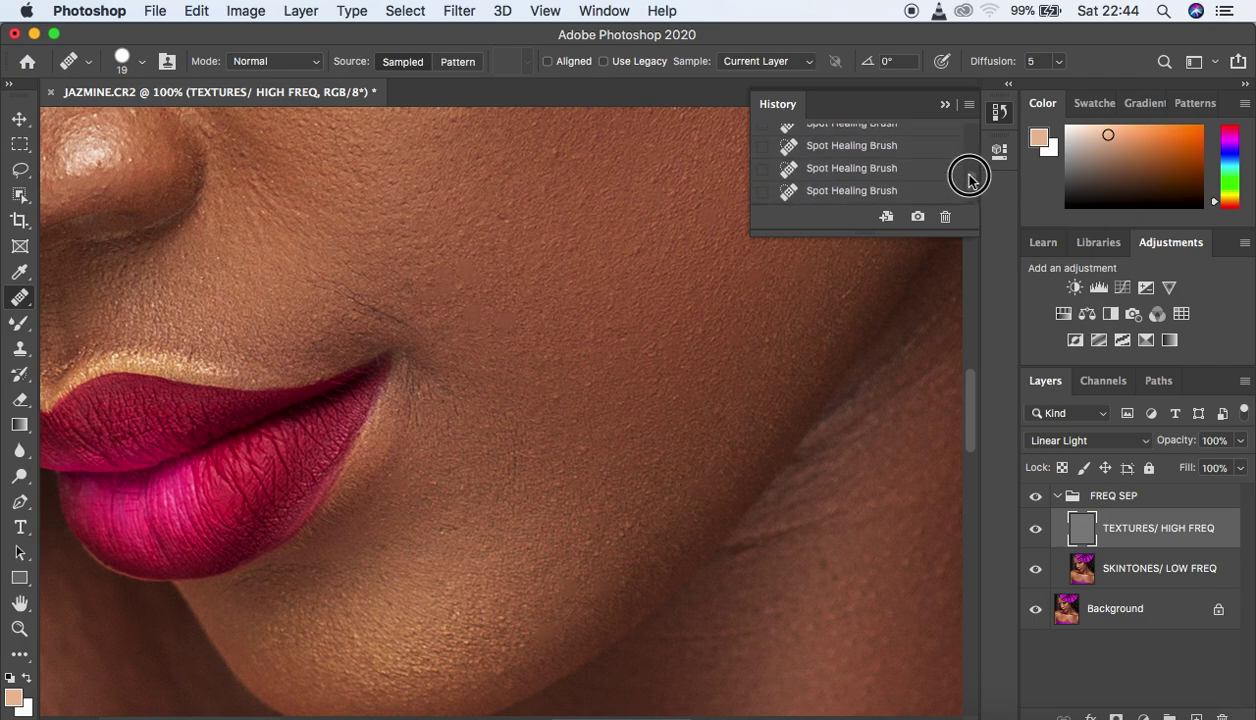
{"action": "left_click", "coordinate": [866, 160]}
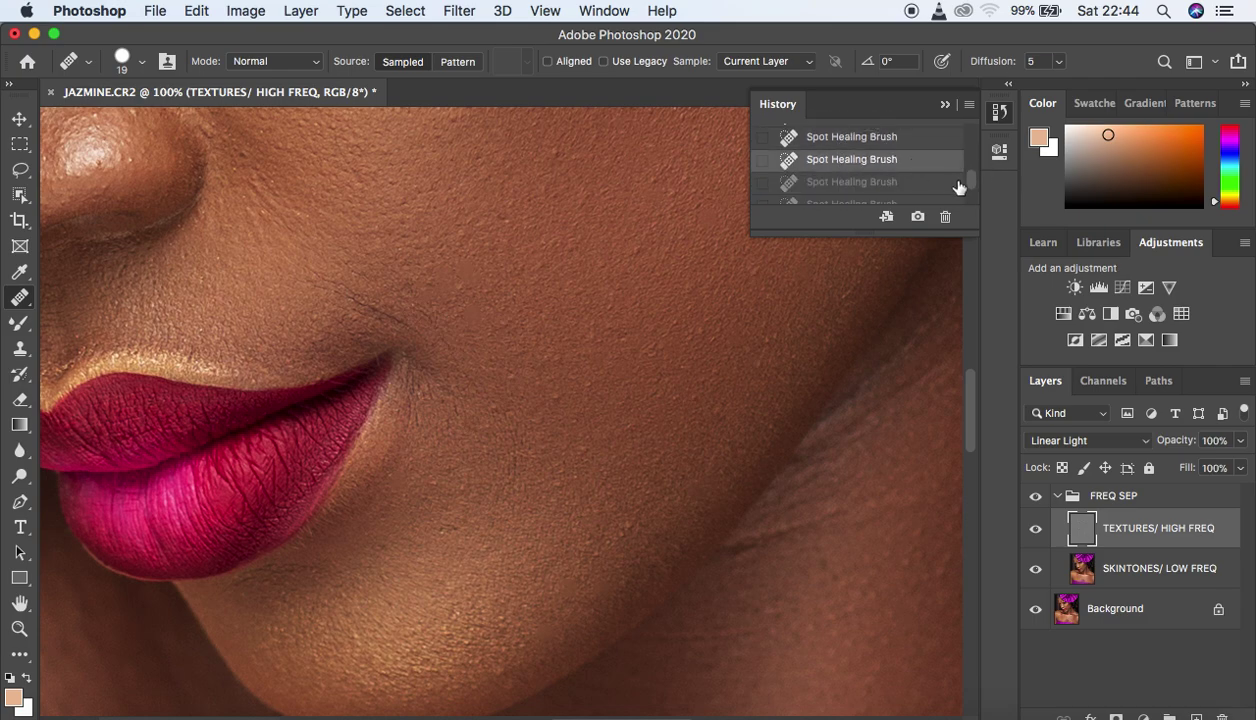
{"action": "scroll", "coordinate": [969, 181], "scroll_direction": "down", "scroll_amount": 1}
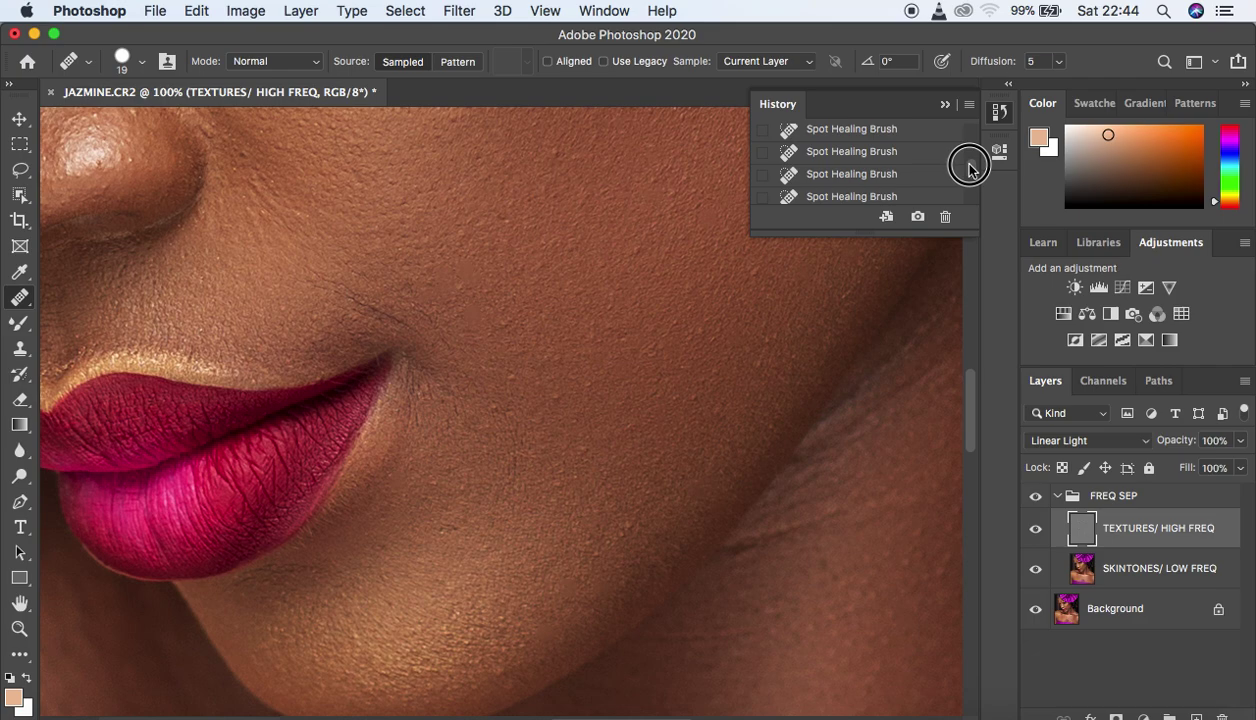
{"action": "left_click", "coordinate": [868, 148]}
{"action": "left_click_drag", "start_coordinate": [967, 168], "coordinate": [970, 155]}
{"action": "left_click", "coordinate": [880, 146]}
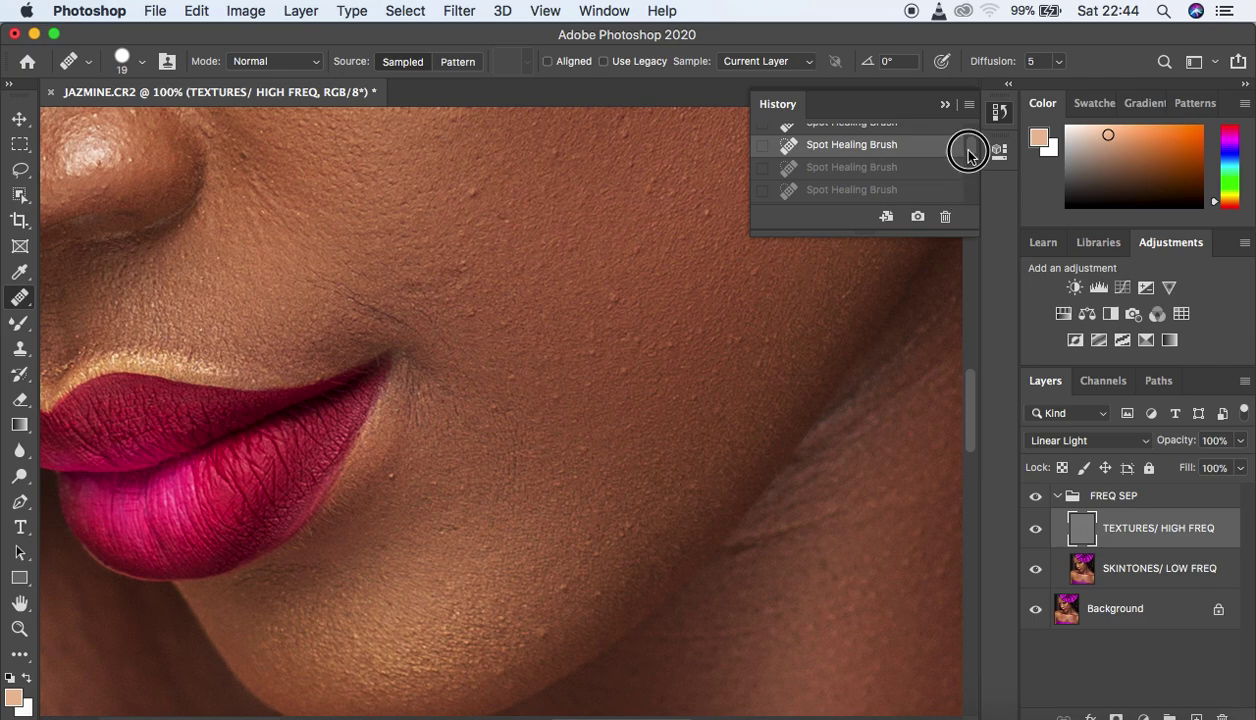
{"action": "scroll", "coordinate": [967, 150], "scroll_direction": "up", "scroll_amount": 2}
{"action": "left_click", "coordinate": [886, 149]}
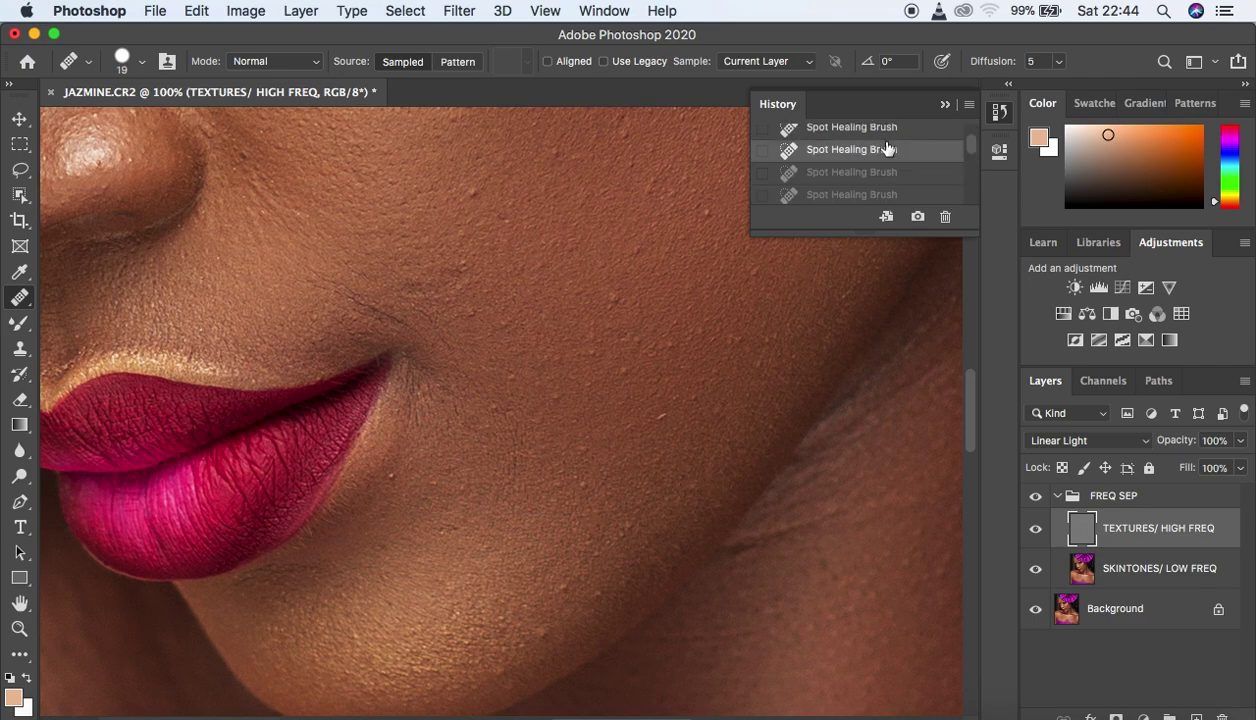
{"action": "left_click", "coordinate": [945, 103]}
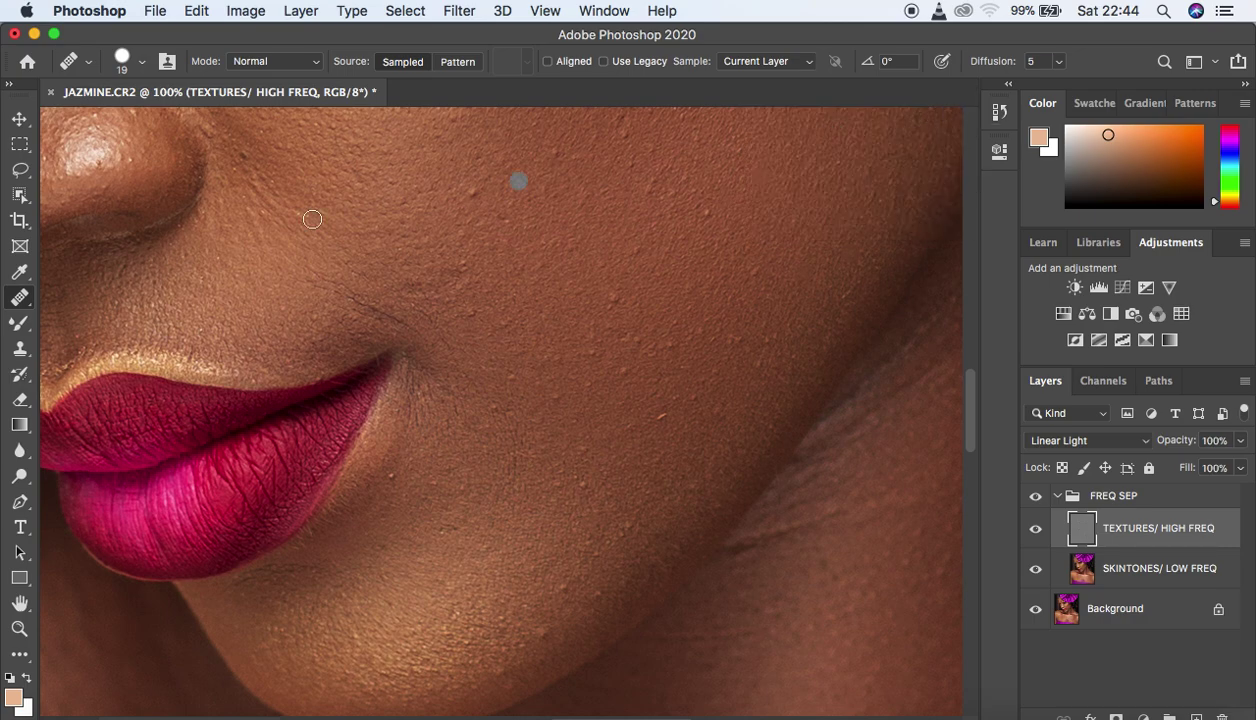
Try the 20 px Clone Stamp on the skin texture beside the mouth corner and undo the stroke.
{"action": "left_click", "coordinate": [22, 352]}
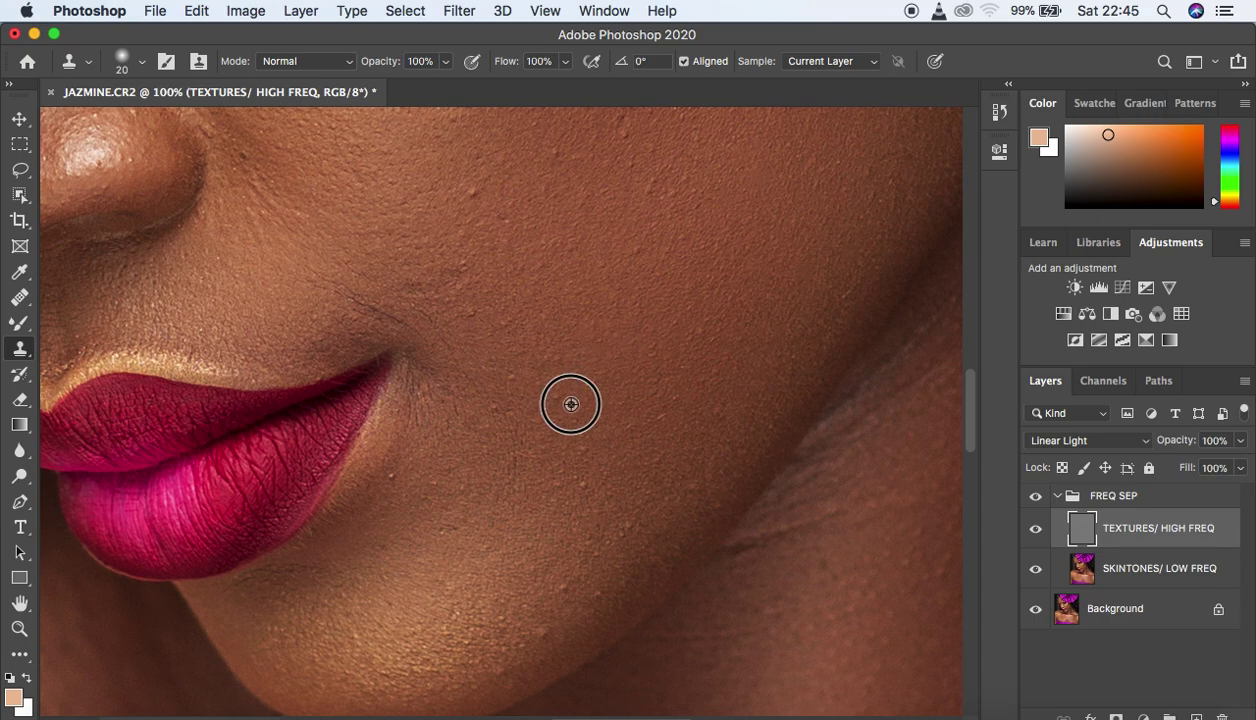
{"action": "left_click", "coordinate": [503, 332]}
{"action": "key", "text": "super+z"}
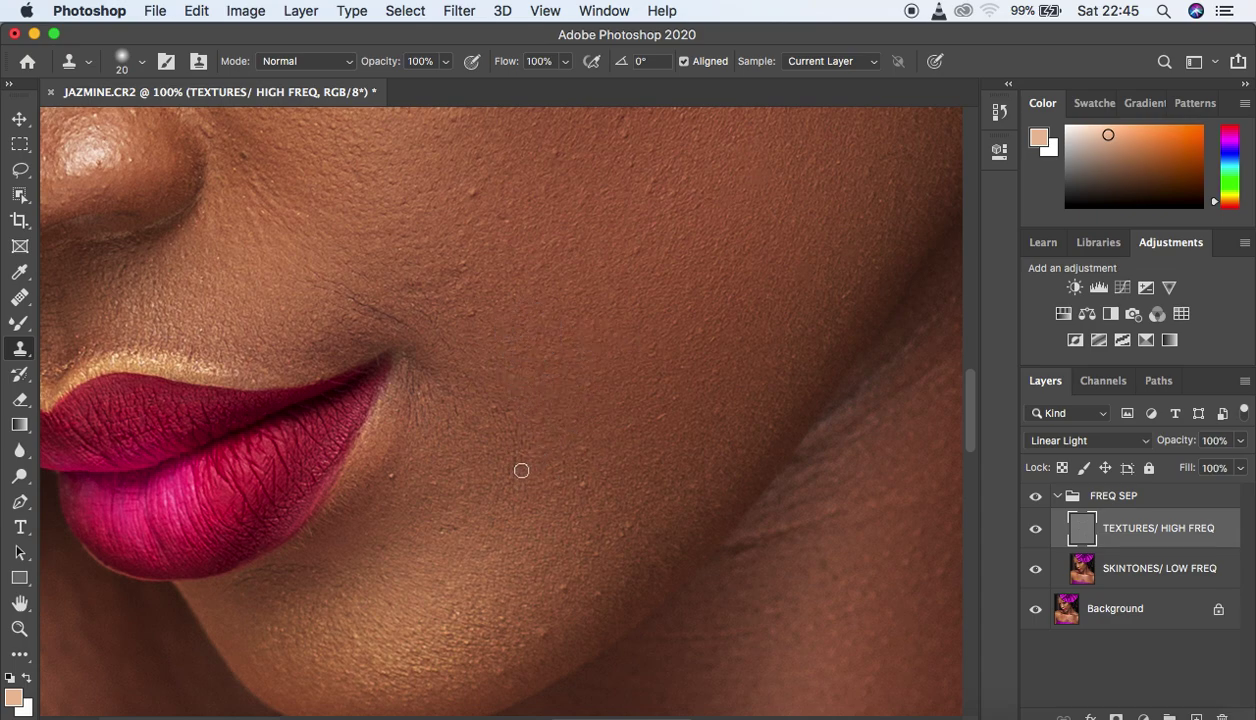
Clone Stamp clean skin texture over the fine lines around the mouth corner and the bump on the cheek above it, enlarging the brush to 25 px.
{"action": "left_click", "coordinate": [486, 424]}
{"action": "left_click", "coordinate": [470, 338], "text": "alt"}
{"action": "left_click", "coordinate": [390, 306]}
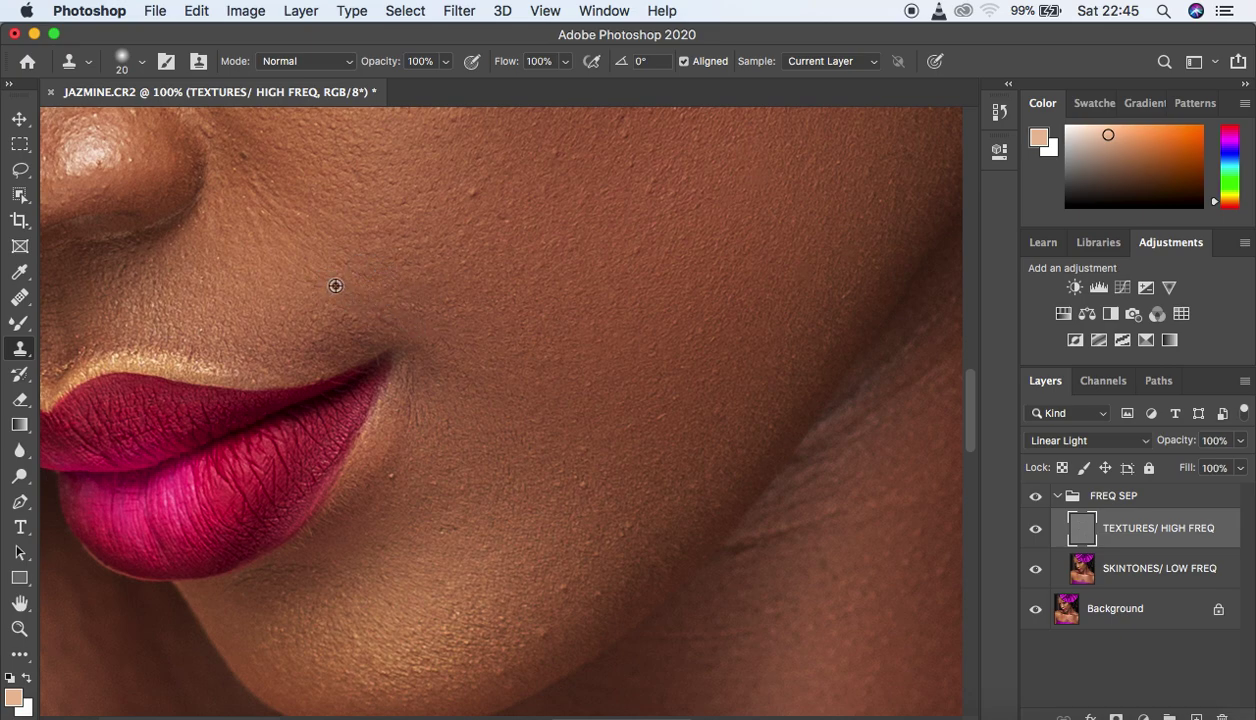
{"action": "left_click", "coordinate": [492, 213], "text": "alt"}
{"action": "left_click", "coordinate": [477, 198]}
{"action": "key", "text": "bracketright"}
{"action": "mouse_move", "coordinate": [440, 412]}
{"action": "left_mouse_down"}
{"action": "mouse_move", "coordinate": [409, 412]}
{"action": "mouse_move", "coordinate": [395, 392]}
{"action": "left_mouse_up"}
Switch to the Spot Healing Brush and heal the remaining bumps on the lower cheek, beside the nose and along the jawline.
{"action": "left_click_drag", "start_coordinate": [21, 297], "coordinate": [22, 298]}
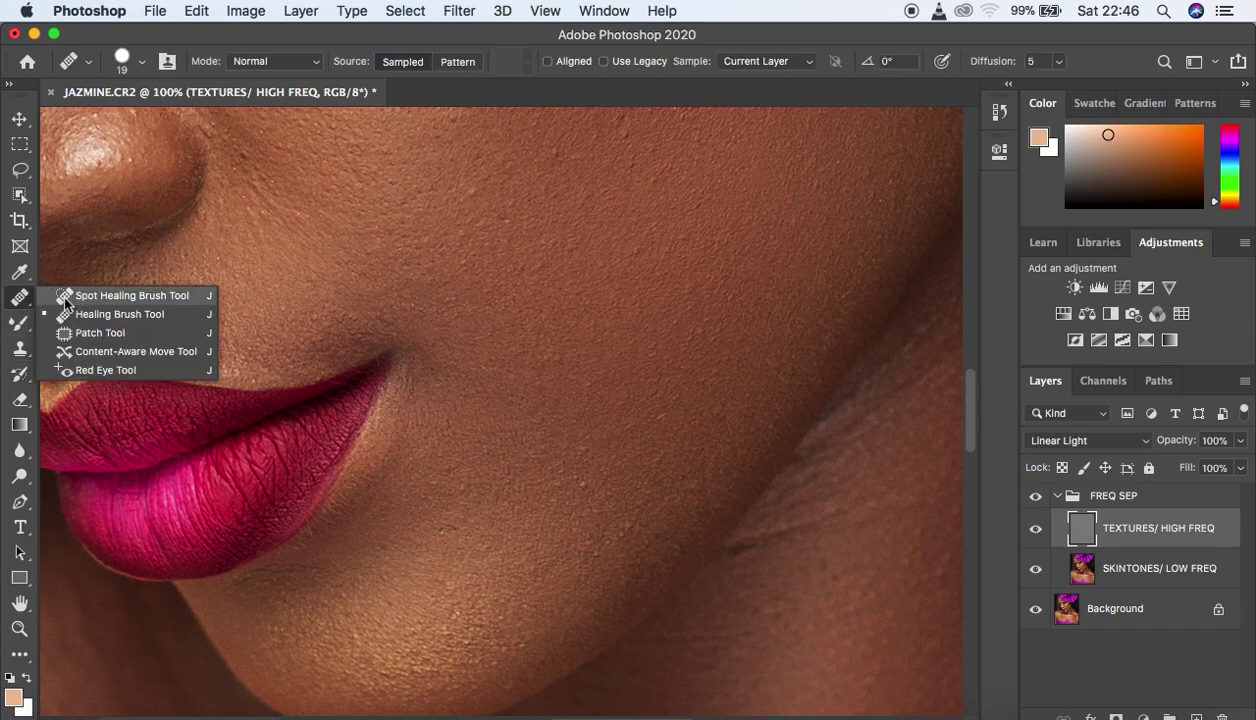
{"action": "left_click", "coordinate": [60, 296]}
{"action": "left_click", "coordinate": [477, 193]}
{"action": "left_click", "coordinate": [552, 160]}
{"action": "left_click", "coordinate": [607, 130]}
{"action": "left_click", "coordinate": [620, 120]}
{"action": "left_click", "coordinate": [235, 156]}
{"action": "left_click", "coordinate": [207, 132]}
{"action": "left_click", "coordinate": [818, 346]}
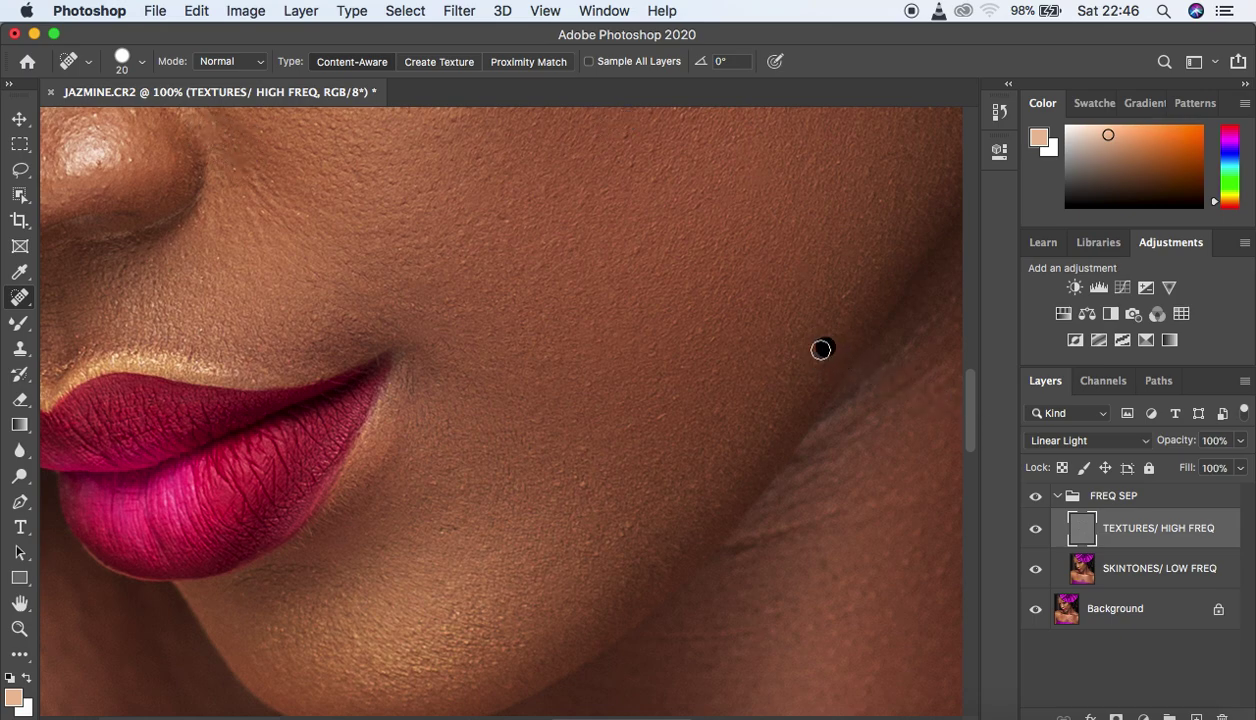
{"action": "left_click", "coordinate": [587, 445]}
Spot heal the raised bumps on the upper outer cheek and around the golden cheekbone highlight.
{"action": "left_click_drag", "start_coordinate": [970, 420], "coordinate": [975, 368]}
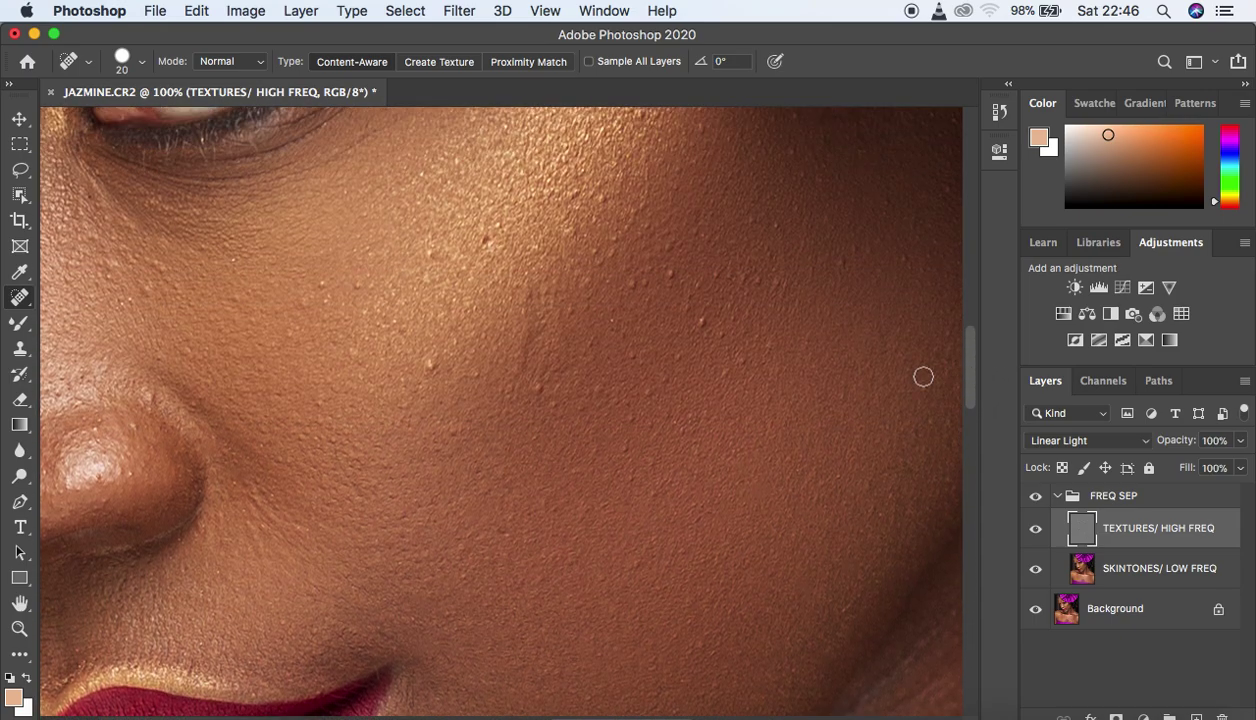
{"action": "left_click", "coordinate": [833, 262]}
{"action": "left_click", "coordinate": [667, 277]}
{"action": "left_click", "coordinate": [690, 323]}
{"action": "left_click", "coordinate": [695, 294]}
{"action": "left_click", "coordinate": [748, 271]}
{"action": "left_click", "coordinate": [780, 288]}
{"action": "left_click", "coordinate": [744, 280]}
{"action": "left_click", "coordinate": [696, 316]}
{"action": "left_click", "coordinate": [689, 300]}
{"action": "left_click", "coordinate": [722, 365]}
{"action": "left_click", "coordinate": [748, 347]}
{"action": "left_click", "coordinate": [430, 363]}
{"action": "left_click", "coordinate": [572, 223]}
{"action": "left_click", "coordinate": [592, 196]}
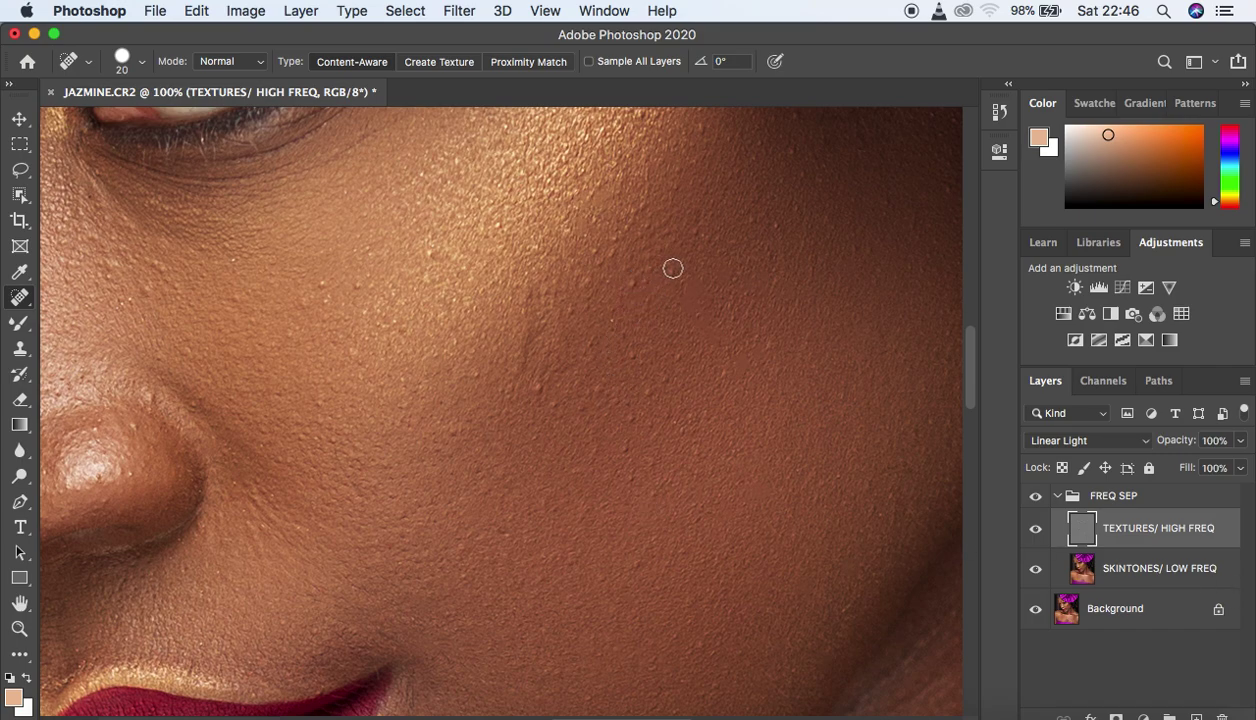
Spot heal the smaller bumps across the middle of the cheek, along the highlight's lower edge and on the nose.
{"action": "left_click", "coordinate": [648, 394]}
{"action": "left_click", "coordinate": [593, 389]}
{"action": "left_click", "coordinate": [634, 423]}
{"action": "left_click", "coordinate": [435, 252]}
{"action": "left_click", "coordinate": [435, 291]}
{"action": "left_click", "coordinate": [590, 270]}
{"action": "left_click", "coordinate": [606, 250]}
{"action": "left_click", "coordinate": [620, 228]}
{"action": "left_click", "coordinate": [568, 306]}
{"action": "left_click", "coordinate": [456, 432]}
{"action": "left_click", "coordinate": [134, 414]}
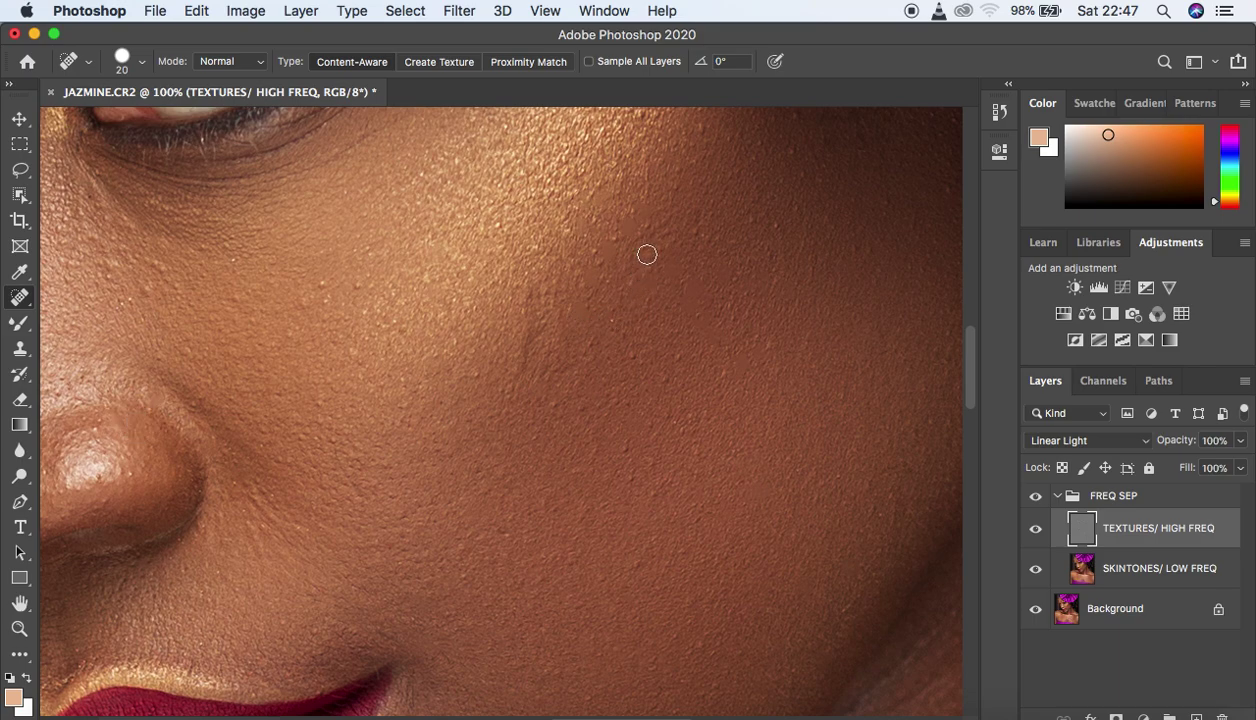
Spot heal the last bumps just outside the cheekbone highlight.
{"action": "left_click", "coordinate": [628, 185]}
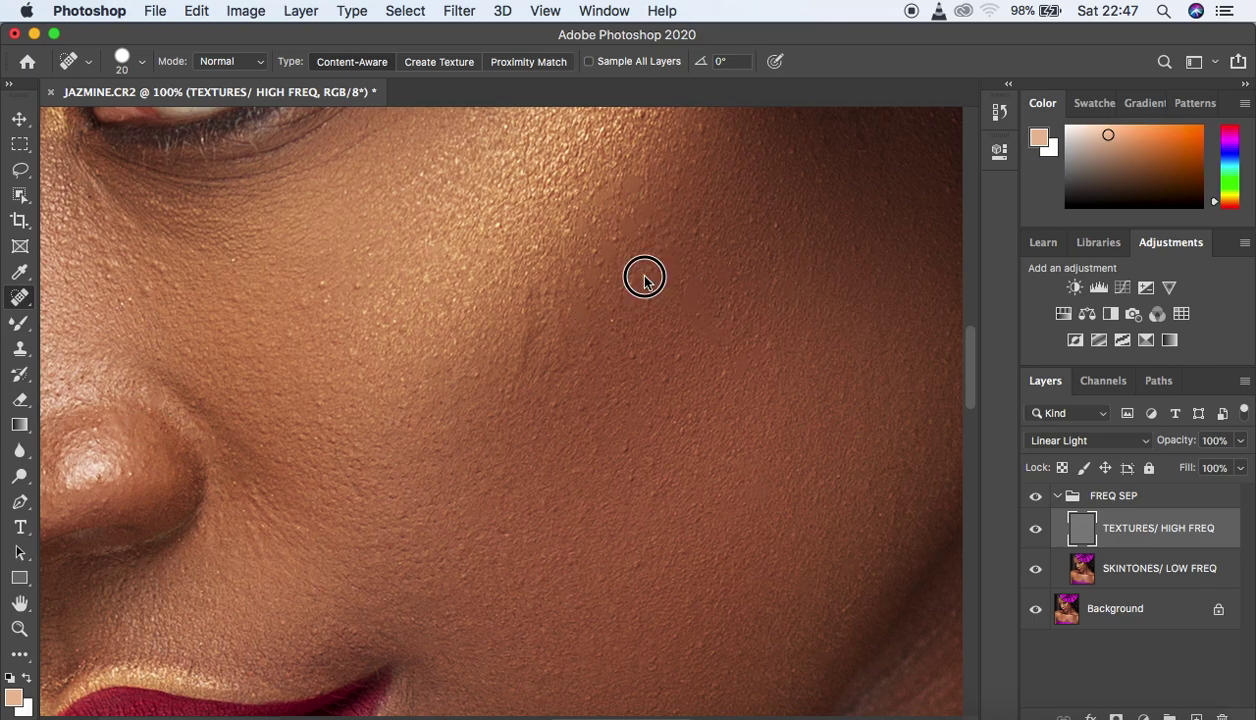
{"action": "left_click", "coordinate": [643, 188]}
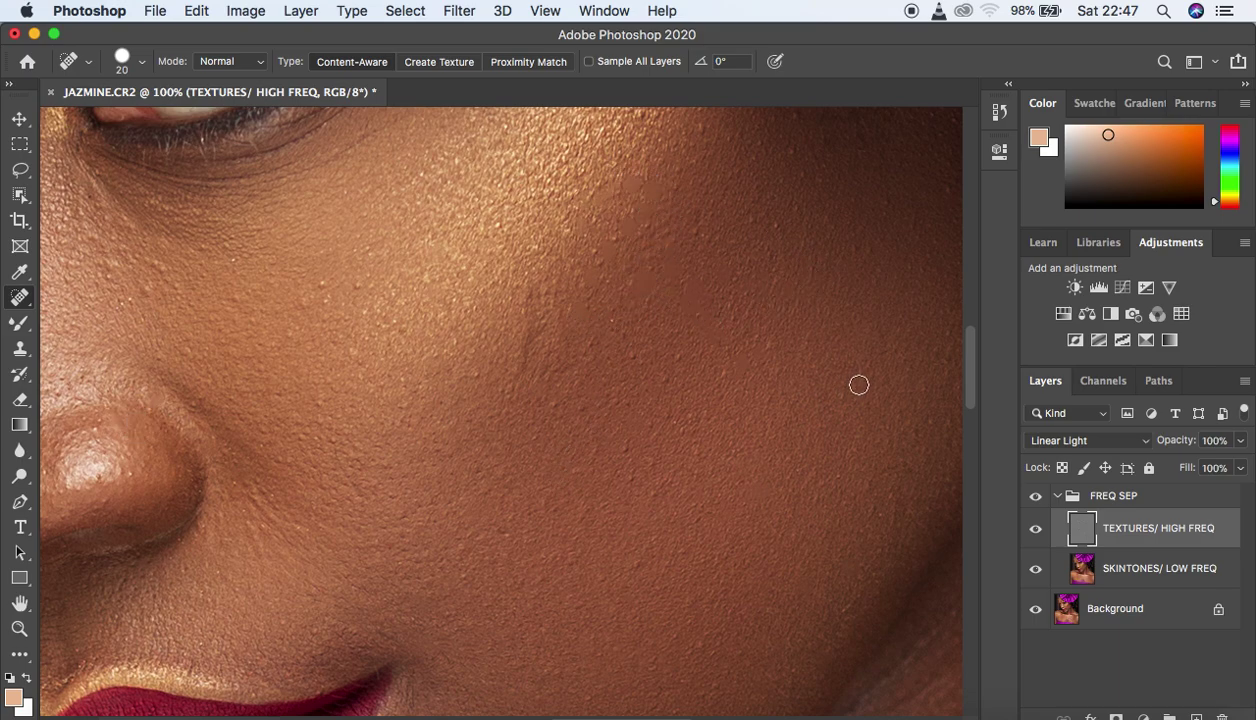
{"action": "left_click", "coordinate": [702, 230]}
Switch to the Clone Stamp and clone nearby skin texture over the faint crease below the cheekbone highlight.
{"action": "key", "text": "super+minus"}
{"action": "key", "text": "super+minus"}
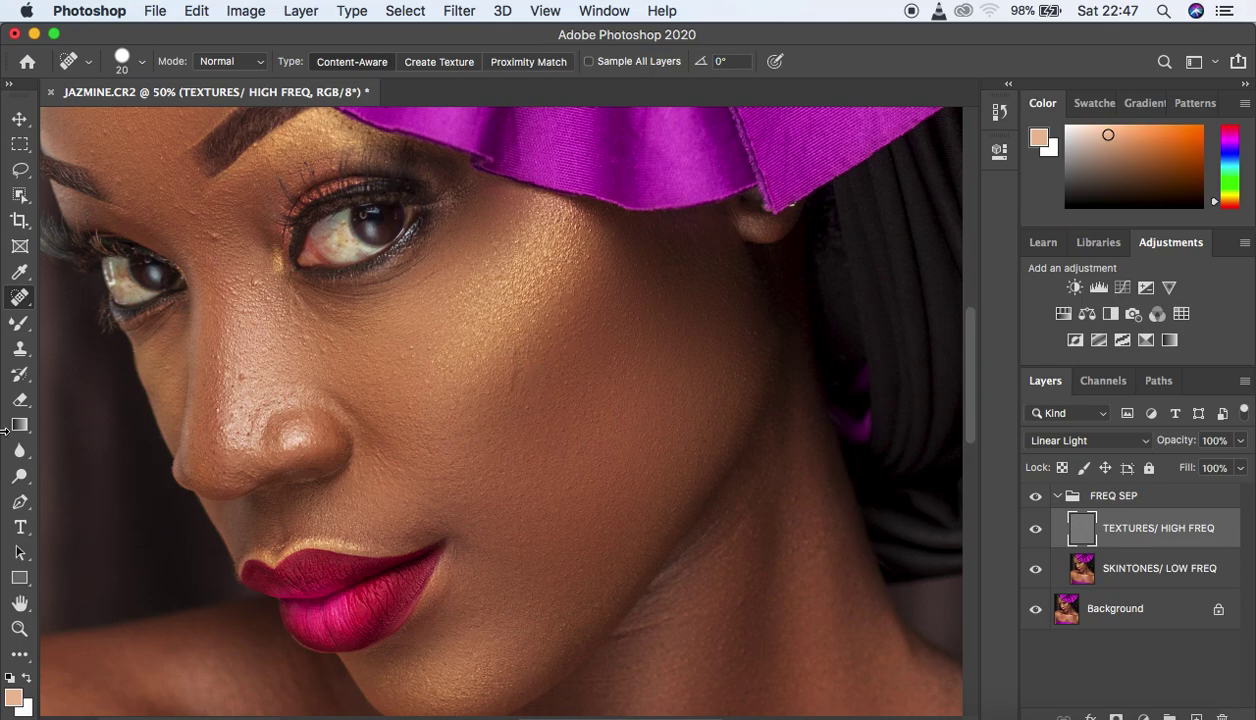
{"action": "left_click", "coordinate": [20, 350]}
{"action": "left_click", "coordinate": [83, 350]}
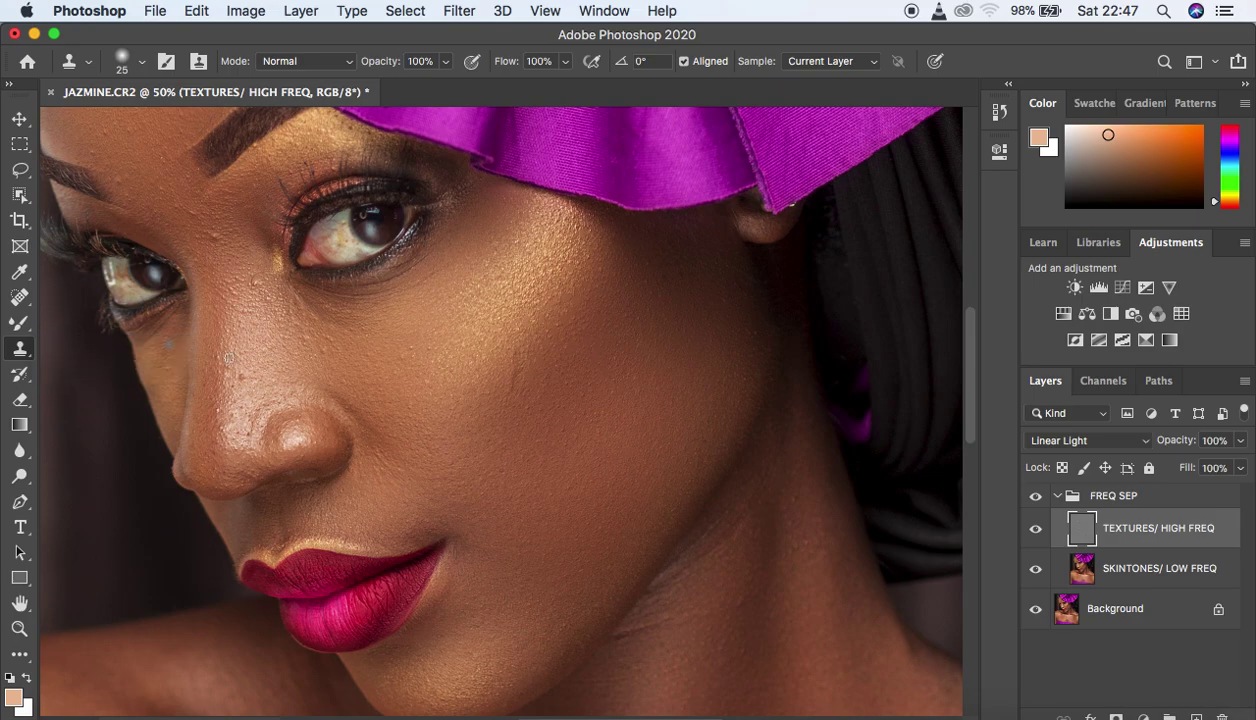
{"action": "left_click", "coordinate": [534, 397], "text": "alt"}
{"action": "mouse_move", "coordinate": [508, 381]}
{"action": "left_mouse_down"}
{"action": "mouse_move", "coordinate": [510, 353]}
{"action": "mouse_move", "coordinate": [532, 371]}
{"action": "mouse_move", "coordinate": [522, 369]}
{"action": "mouse_move", "coordinate": [533, 356]}
{"action": "mouse_move", "coordinate": [516, 370]}
{"action": "left_mouse_up"}
{"action": "left_click_drag", "start_coordinate": [545, 325], "coordinate": [517, 349]}
{"action": "left_click", "coordinate": [522, 338], "text": "alt"}
Sample forehead texture with the Clone Stamp, and clone clean fabric over the pale scratch on the purple headwrap.
{"action": "scroll", "coordinate": [967, 430], "scroll_direction": "up", "scroll_amount": 5}
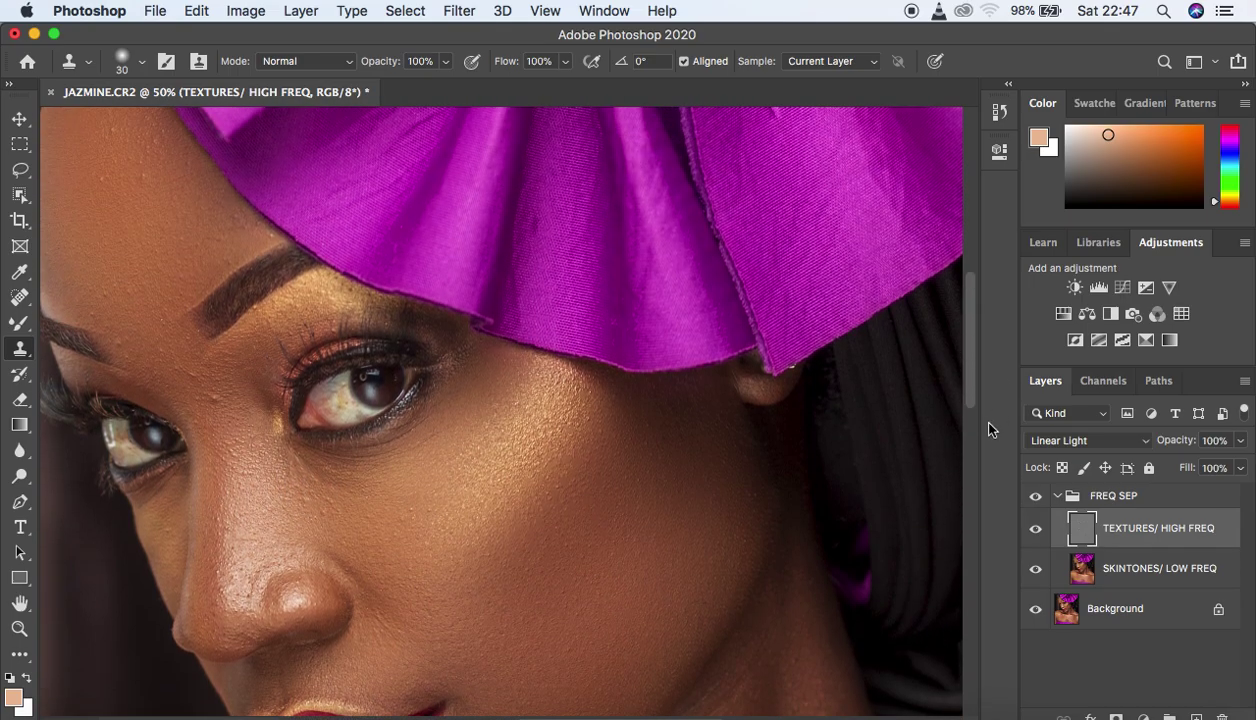
{"action": "left_click", "coordinate": [226, 384], "text": "alt"}
{"action": "left_click", "coordinate": [121, 330], "text": "alt"}
{"action": "left_click_drag", "start_coordinate": [973, 390], "coordinate": [981, 350]}
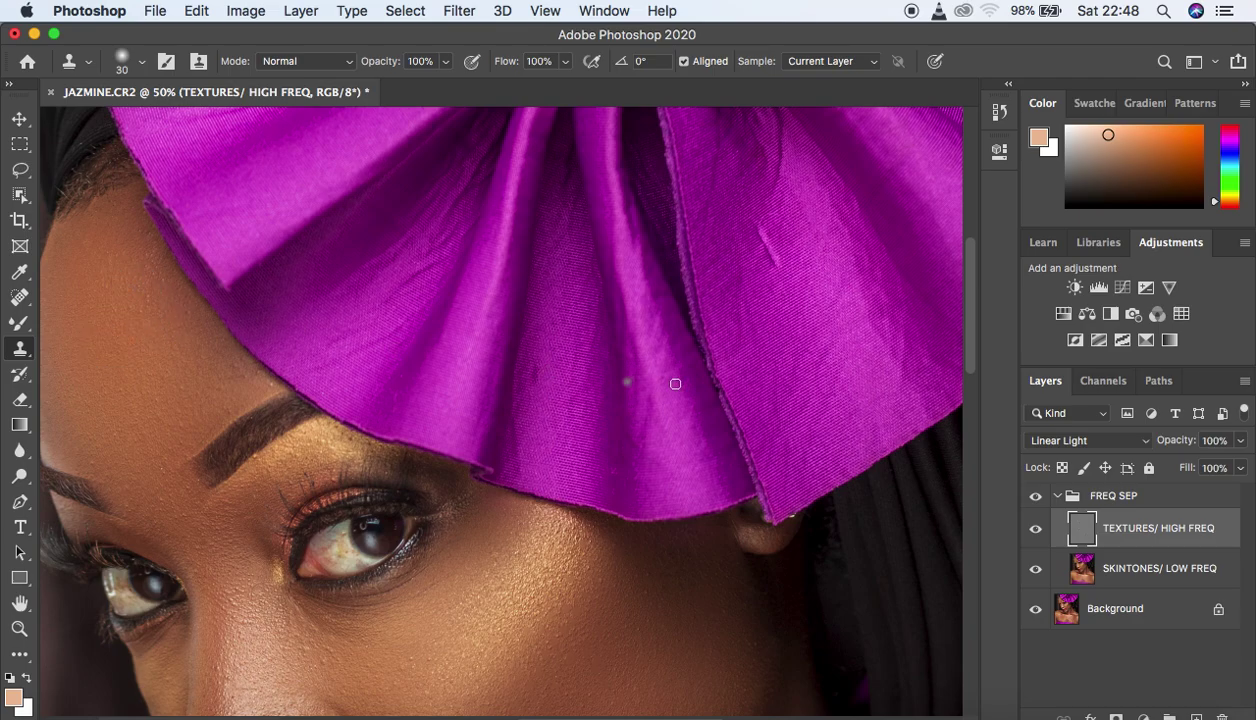
{"action": "left_click", "coordinate": [781, 261], "text": "alt"}
{"action": "left_click_drag", "start_coordinate": [766, 252], "coordinate": [762, 226]}
Clone smooth neck texture over the creases just below the jawline with the 30 px Clone Stamp, and touch up the chin area.
{"action": "left_click_drag", "start_coordinate": [966, 328], "coordinate": [960, 465]}
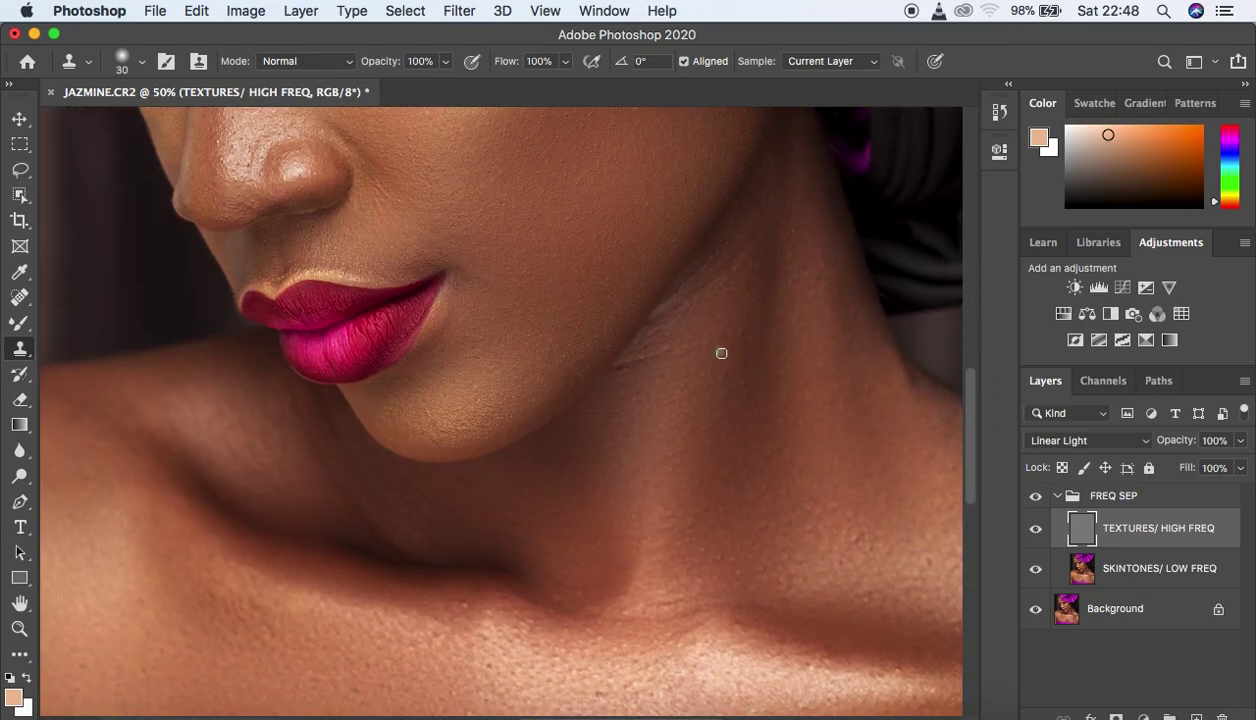
{"action": "left_click", "coordinate": [666, 368], "text": "alt"}
{"action": "left_click_drag", "start_coordinate": [639, 364], "coordinate": [612, 362]}
{"action": "left_click", "coordinate": [773, 255]}
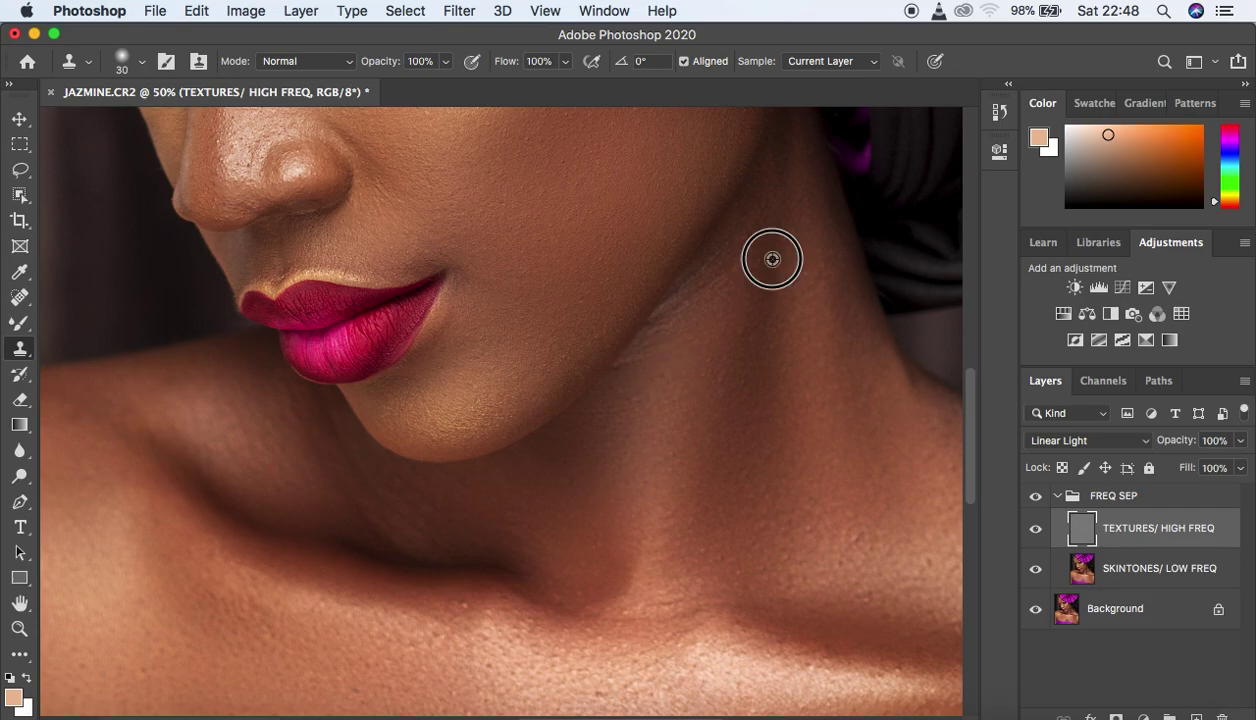
{"action": "left_click", "coordinate": [720, 270]}
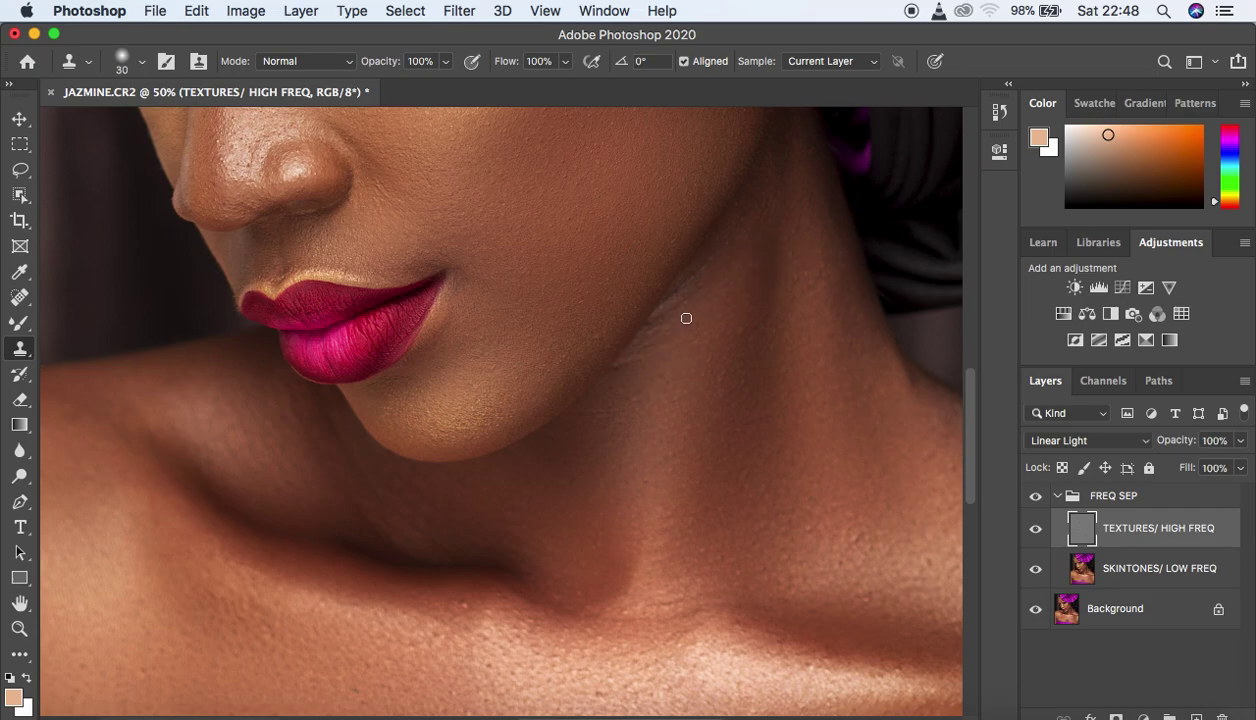
{"action": "left_click", "coordinate": [680, 284]}
{"action": "left_click", "coordinate": [683, 293]}
{"action": "left_click", "coordinate": [722, 263]}
{"action": "left_click", "coordinate": [694, 308], "text": "alt"}
{"action": "left_click", "coordinate": [692, 302]}
{"action": "left_click", "coordinate": [649, 355]}
{"action": "left_click", "coordinate": [664, 350]}
{"action": "left_click", "coordinate": [666, 326]}
{"action": "left_click", "coordinate": [432, 500]}
{"action": "left_click", "coordinate": [397, 207]}
Switch to the Spot Healing Brush and heal the dark spots and bumps across the chest, collarbone and shoulder.
{"action": "key", "text": "super+minus"}
{"action": "key", "text": "super+minus"}
{"action": "key", "text": "super+minus"}
{"action": "key", "text": "super+plus"}
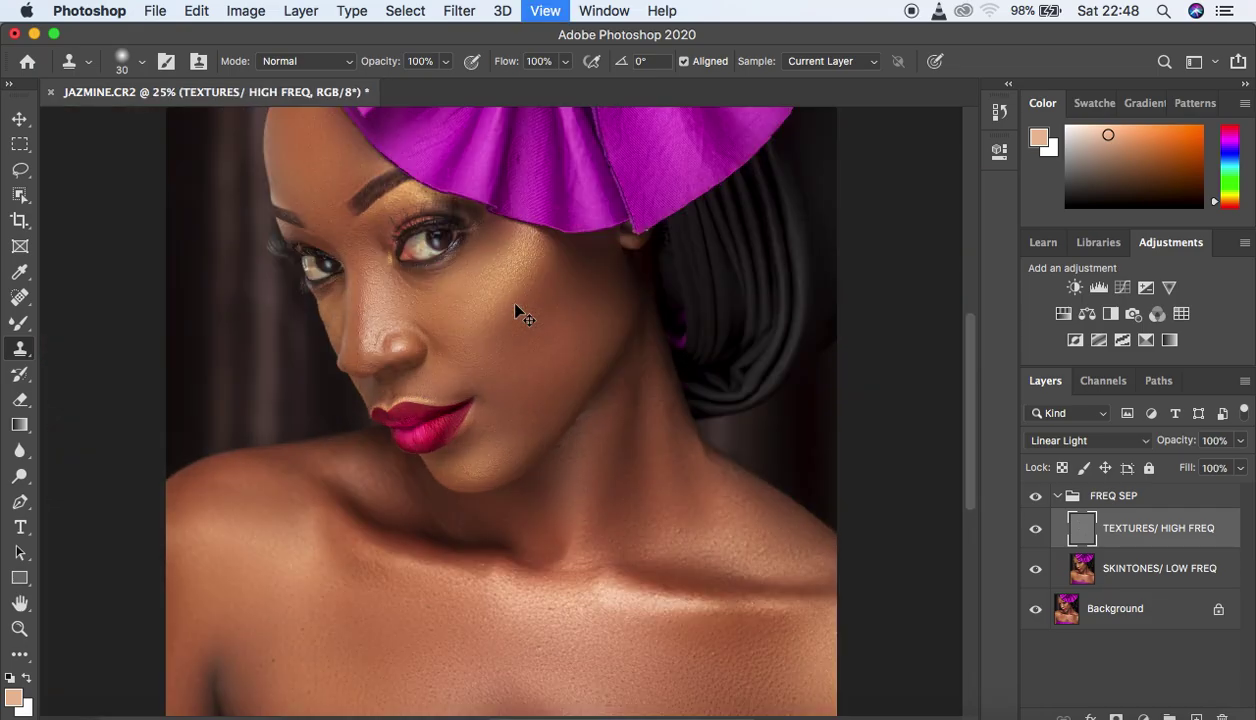
{"action": "key", "text": "super+plus"}
{"action": "left_click_drag", "start_coordinate": [968, 445], "coordinate": [966, 555]}
{"action": "key", "text": "j"}
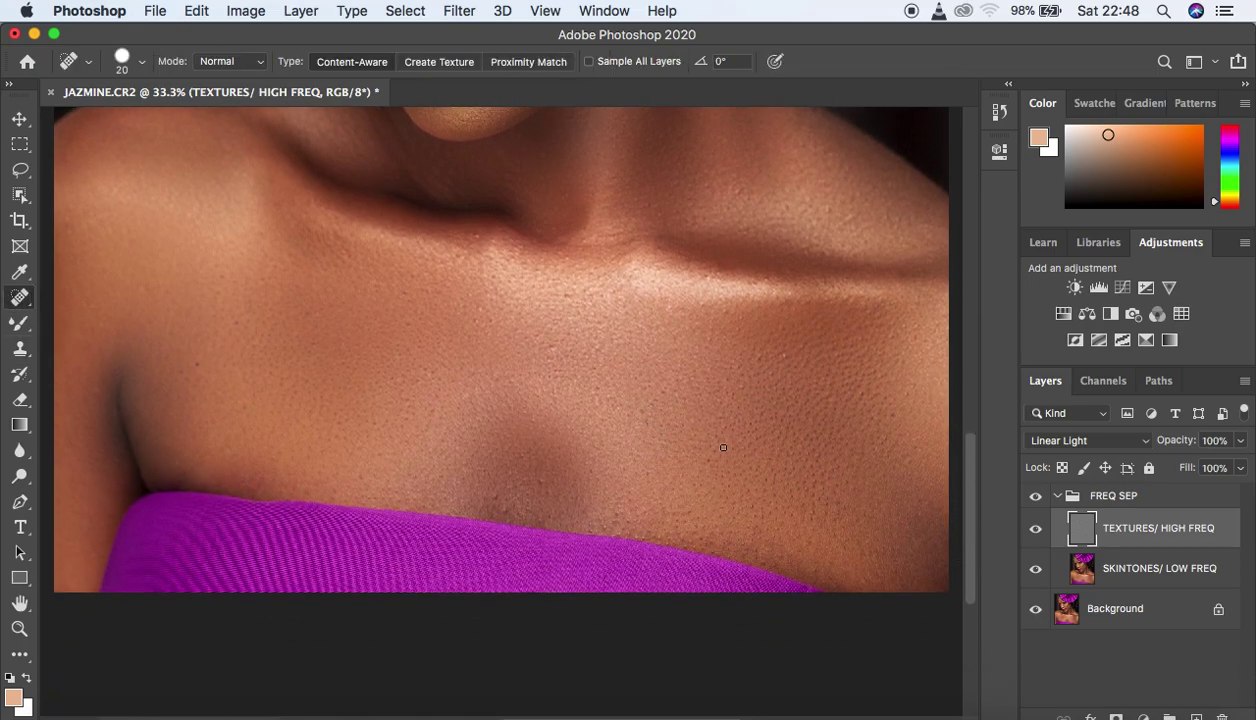
{"action": "left_click", "coordinate": [484, 490]}
{"action": "left_click", "coordinate": [532, 479]}
{"action": "left_click", "coordinate": [545, 344]}
{"action": "left_click", "coordinate": [196, 366]}
{"action": "left_click", "coordinate": [560, 295]}
{"action": "left_click", "coordinate": [736, 188]}
Compare the portrait before and after retouching by toggling the FREQ SEP group's visibility, leaving the group visible.
{"action": "key", "text": "super+minus"}
{"action": "key", "text": "super+minus"}
{"action": "key", "text": "super+minus"}
{"action": "key", "text": "super+minus"}
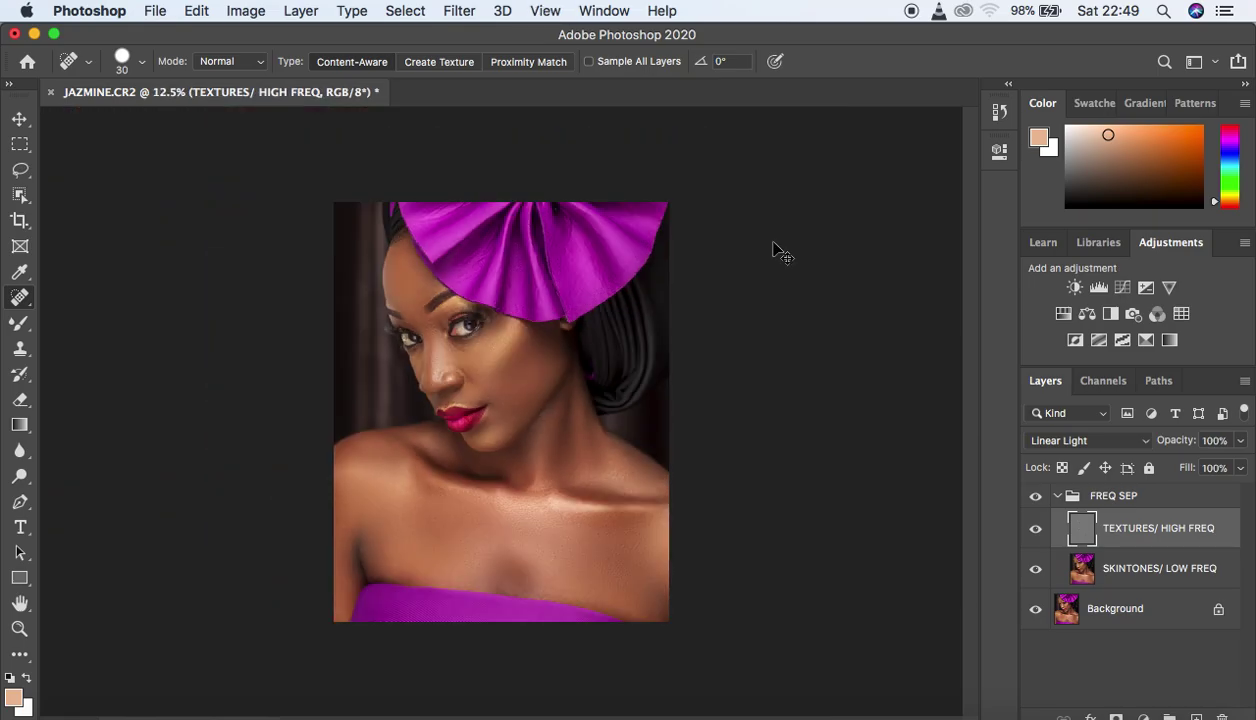
{"action": "key", "text": "super+plus"}
{"action": "left_click", "coordinate": [1034, 496]}
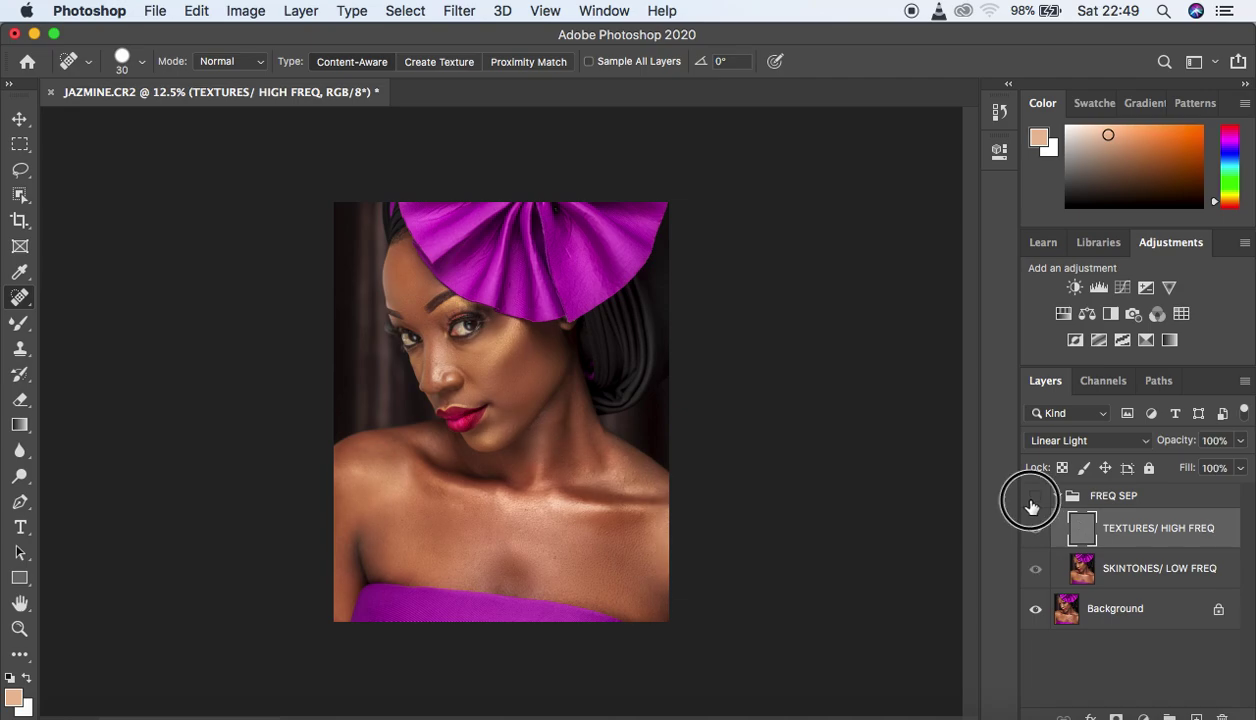
{"action": "left_click", "coordinate": [1033, 503]}
{"action": "left_click", "coordinate": [1033, 503]}
{"action": "left_click", "coordinate": [1033, 503]}
{"action": "left_click", "coordinate": [1033, 503]}
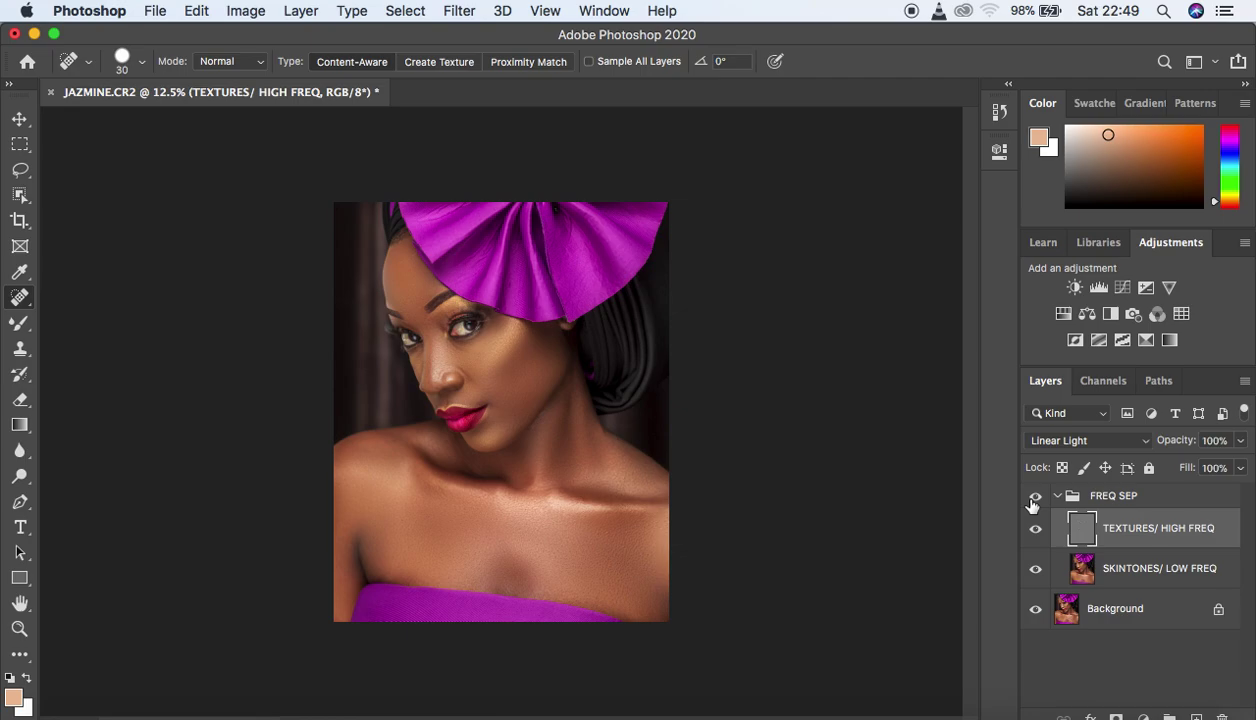
Inspect the retouched face up close, and collapse the FREQ SEP group.
{"action": "key", "text": "super+plus"}
{"action": "key", "text": "super+plus"}
{"action": "key", "text": "super+plus"}
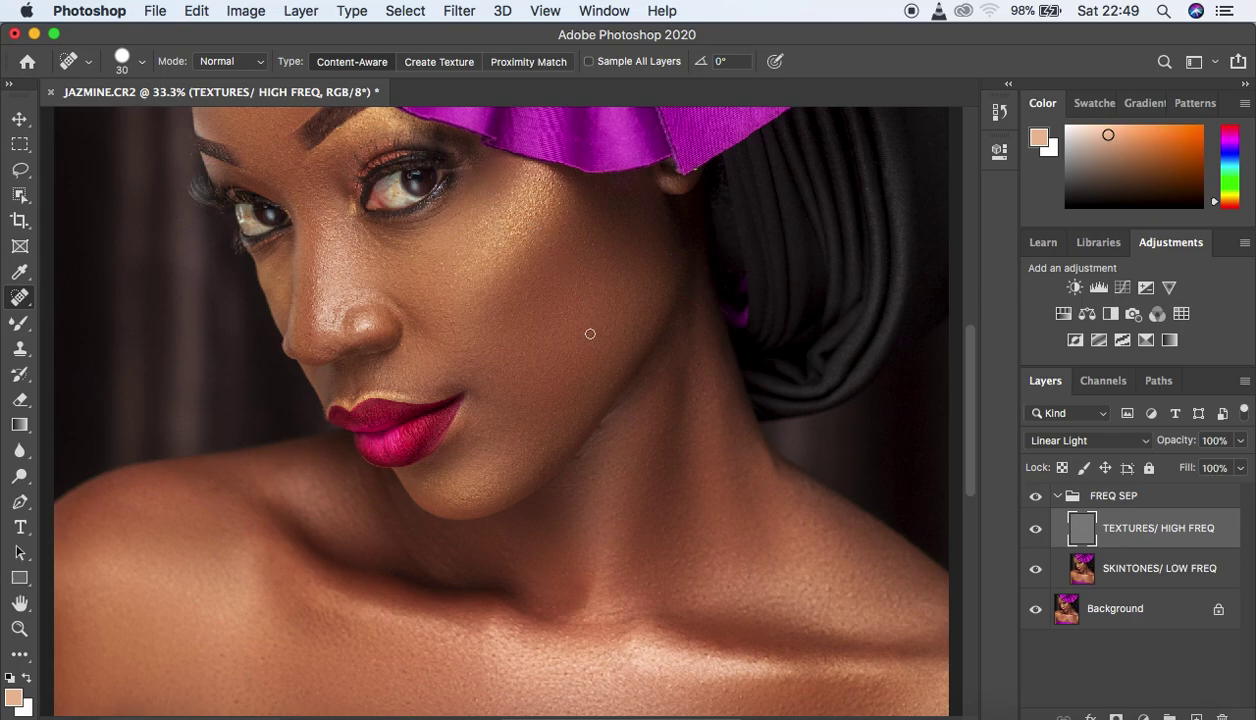
{"action": "left_click", "coordinate": [1058, 496]}
{"action": "key", "text": "super+minus"}
{"action": "key", "text": "super+minus"}
{"action": "key", "text": "super+minus"}
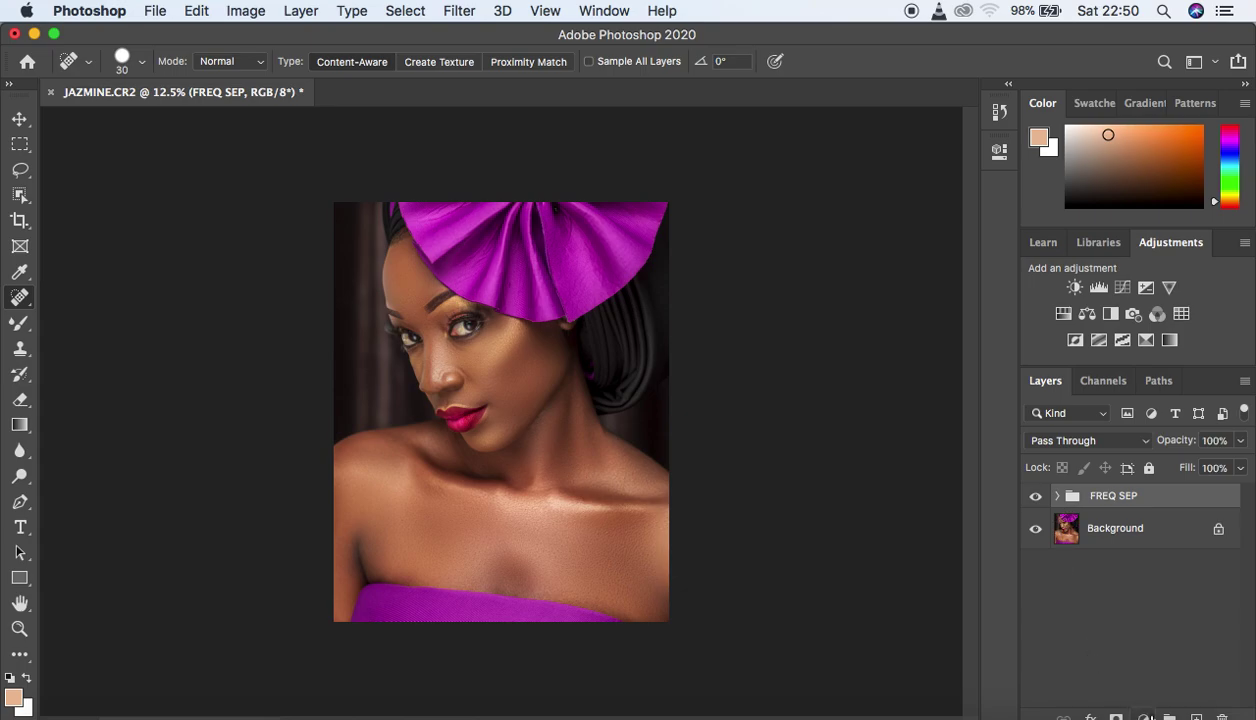
Add a Curves adjustment layer above the FREQ SEP group and raise the RGB curve's midtones to brighten the image.
{"action": "left_click", "coordinate": [1145, 716]}
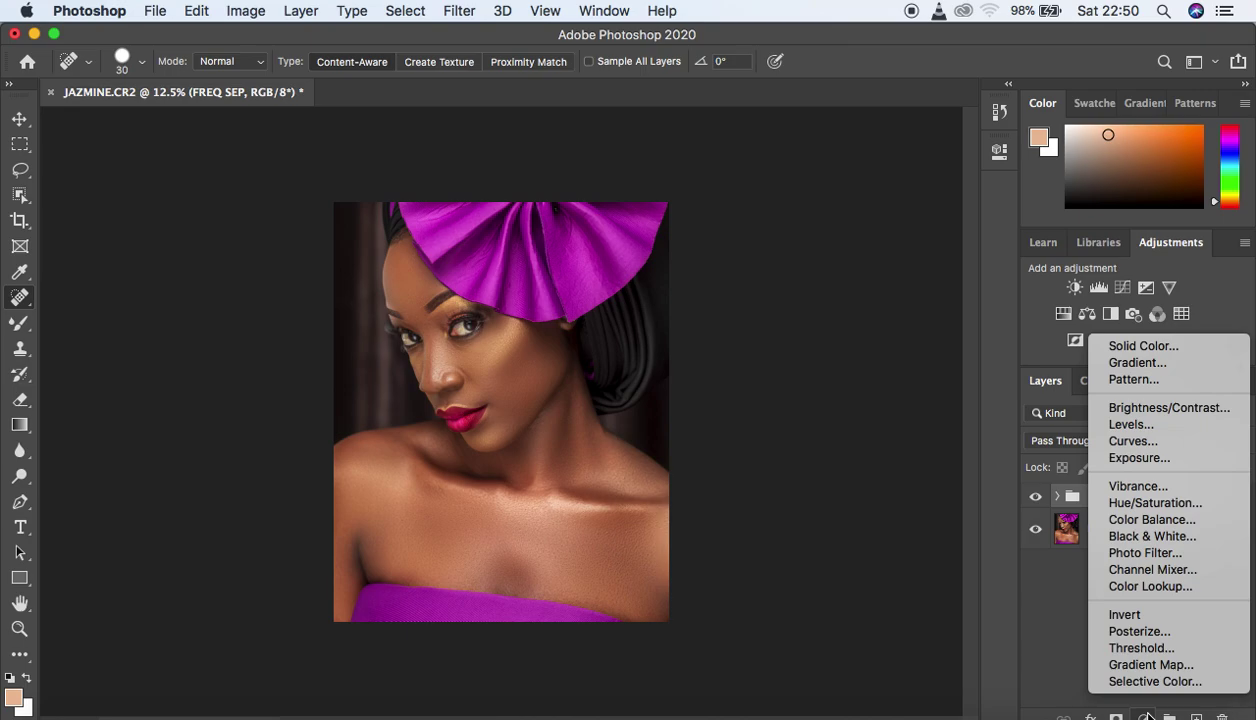
{"action": "left_click", "coordinate": [1133, 441]}
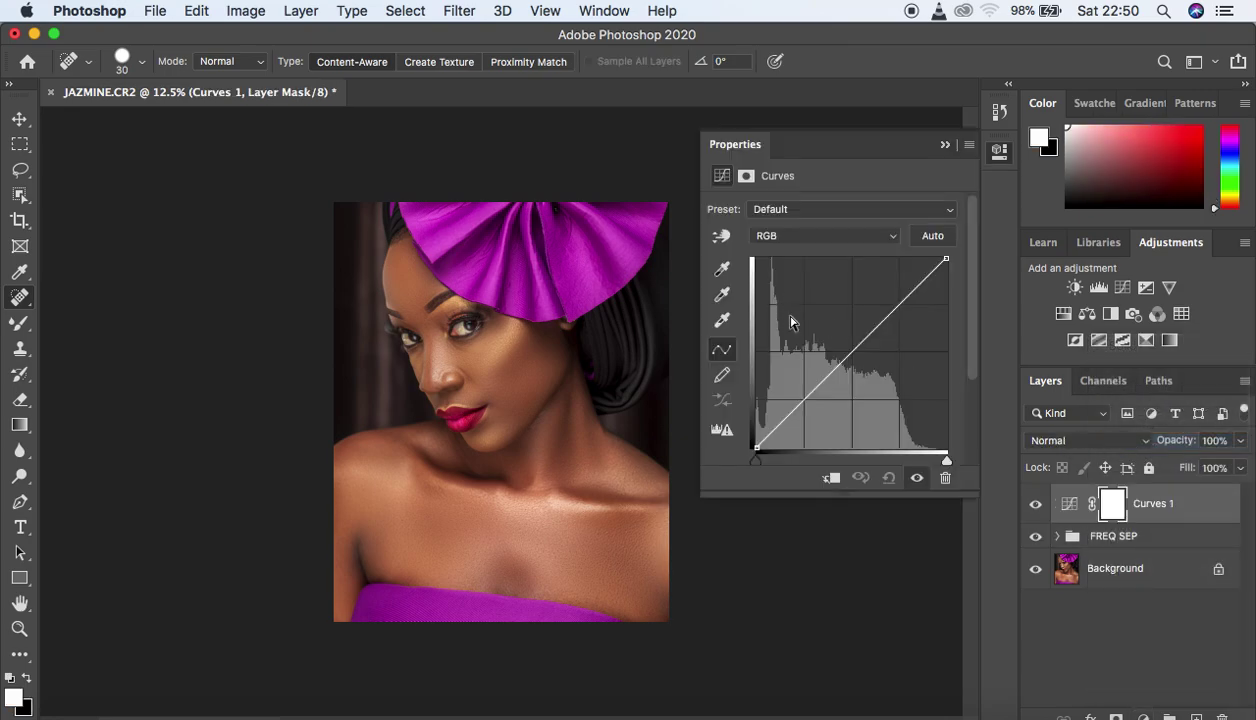
{"action": "left_click", "coordinate": [849, 350]}
{"action": "left_click_drag", "start_coordinate": [847, 356], "coordinate": [835, 345]}
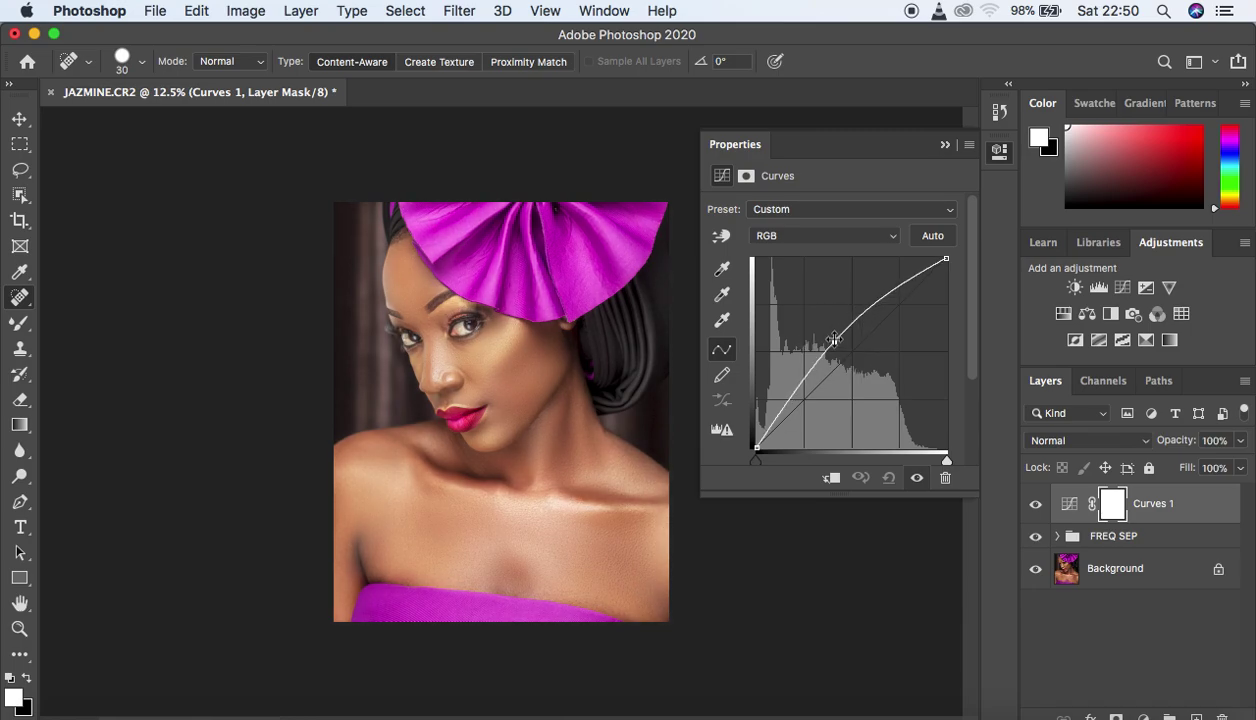
{"action": "left_click", "coordinate": [944, 145]}
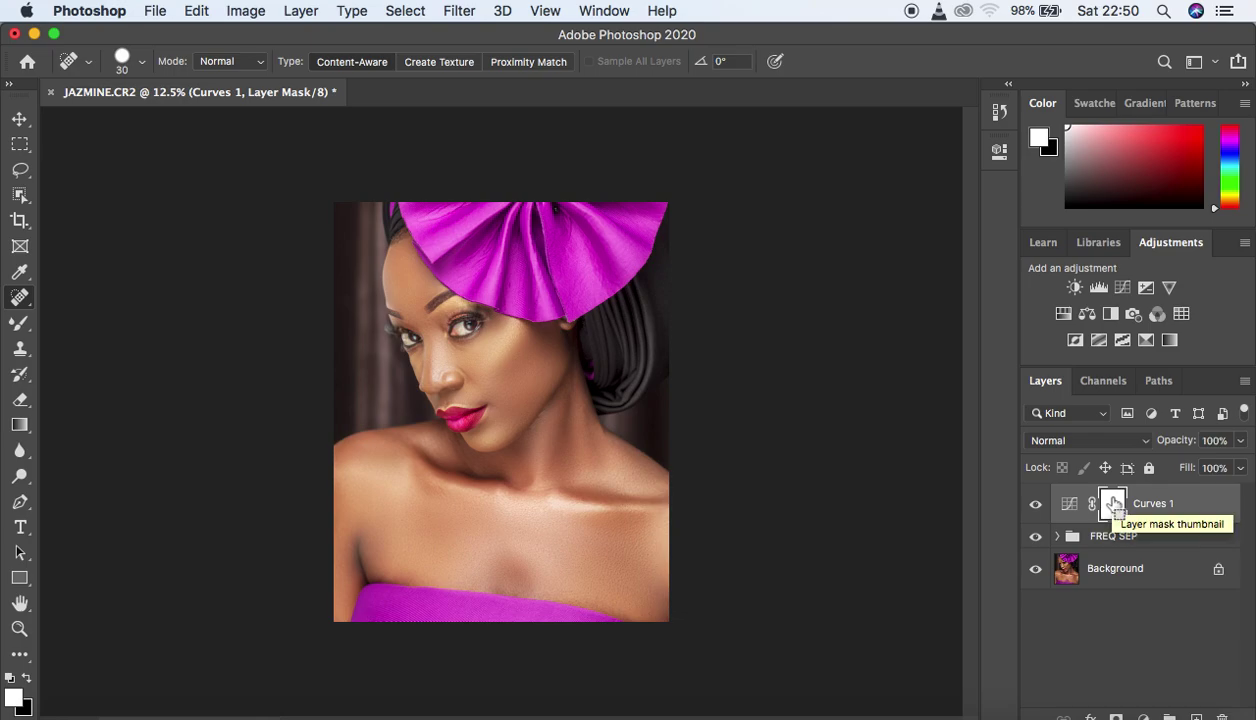
Invert the brightening Curves layer's mask to black and rename the layer "dodge".
{"action": "key", "text": "super+i"}
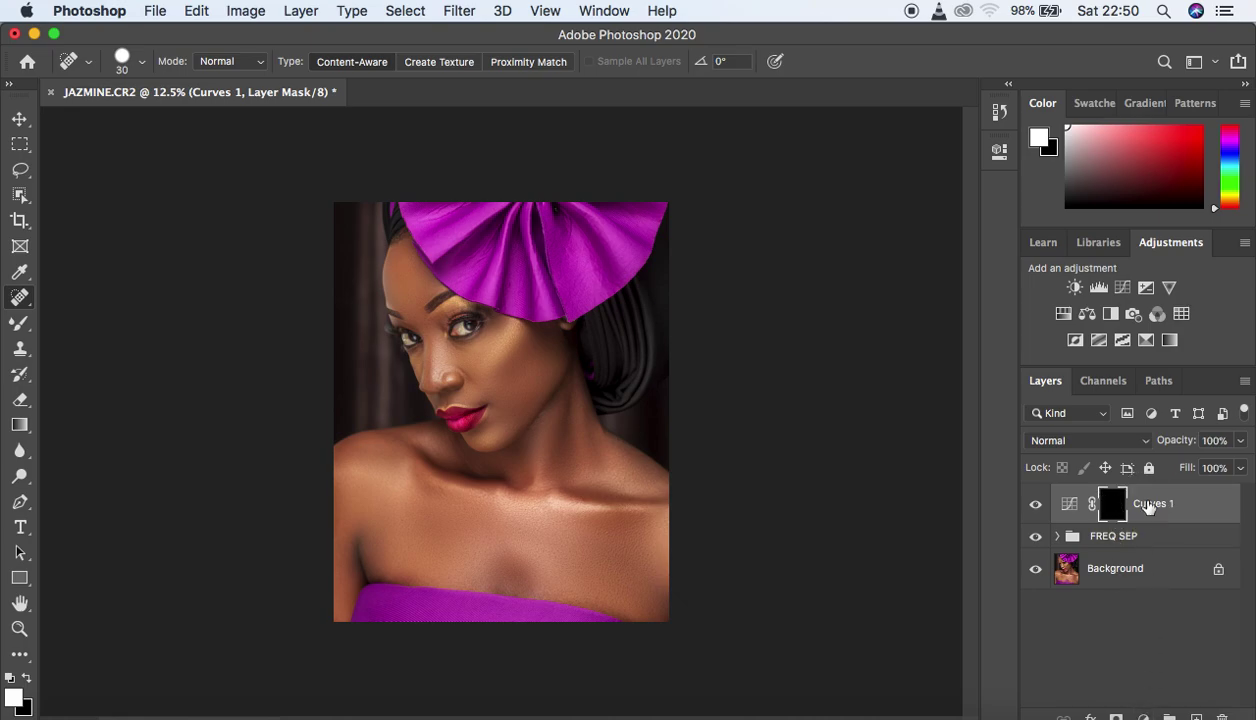
{"action": "double_click", "coordinate": [1148, 504]}
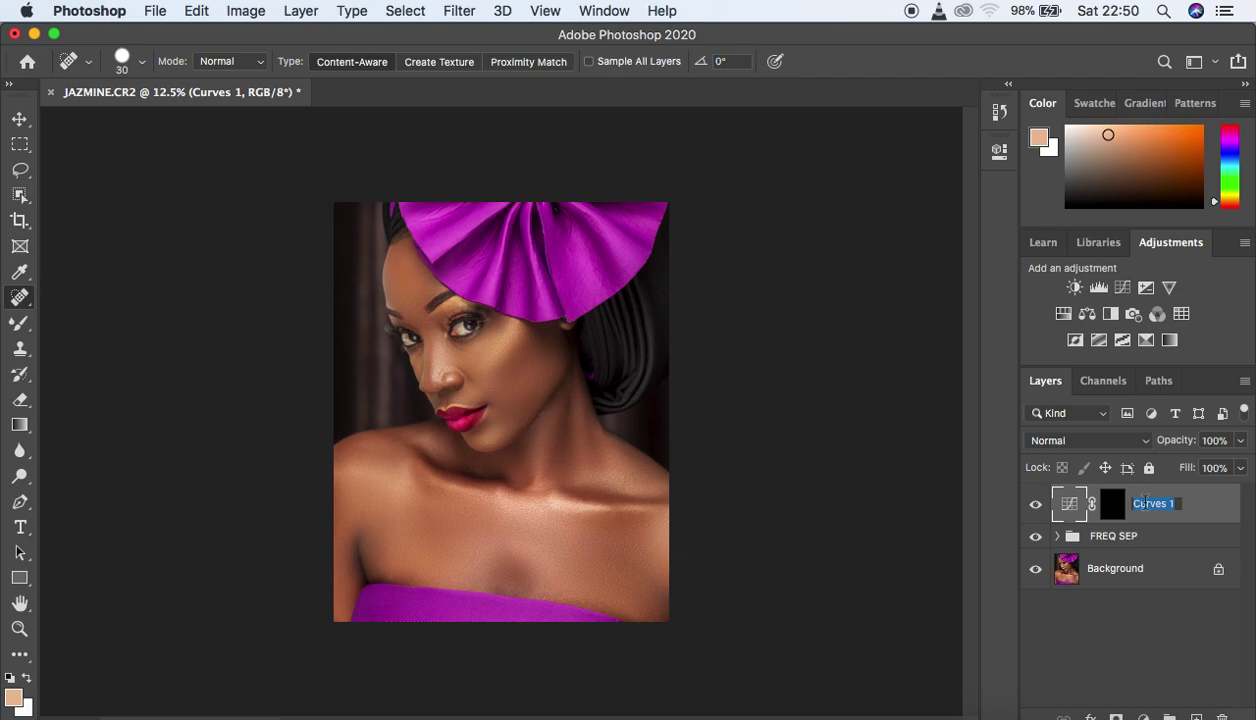
{"action": "type", "text": "dodge"}
{"action": "key", "text": "Return"}
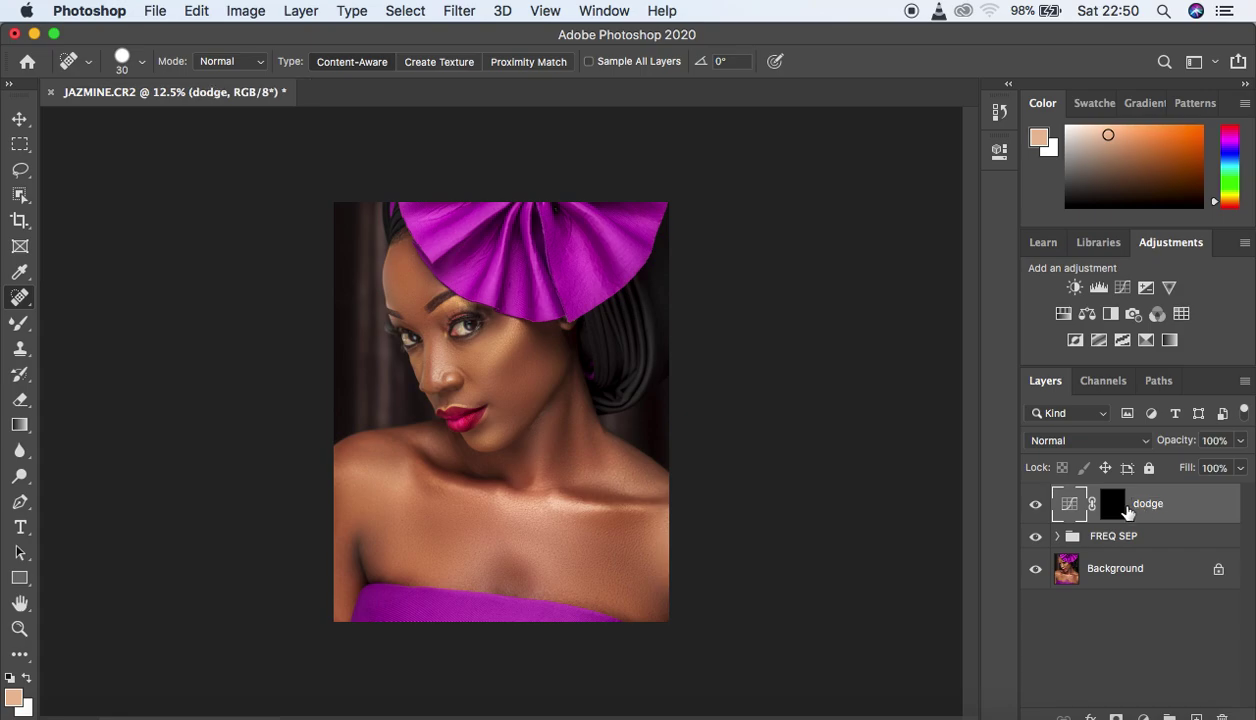
Add a second Curves adjustment layer above the dodge layer and lower the RGB curve's midtones to darken the image.
{"action": "left_click", "coordinate": [1144, 716]}
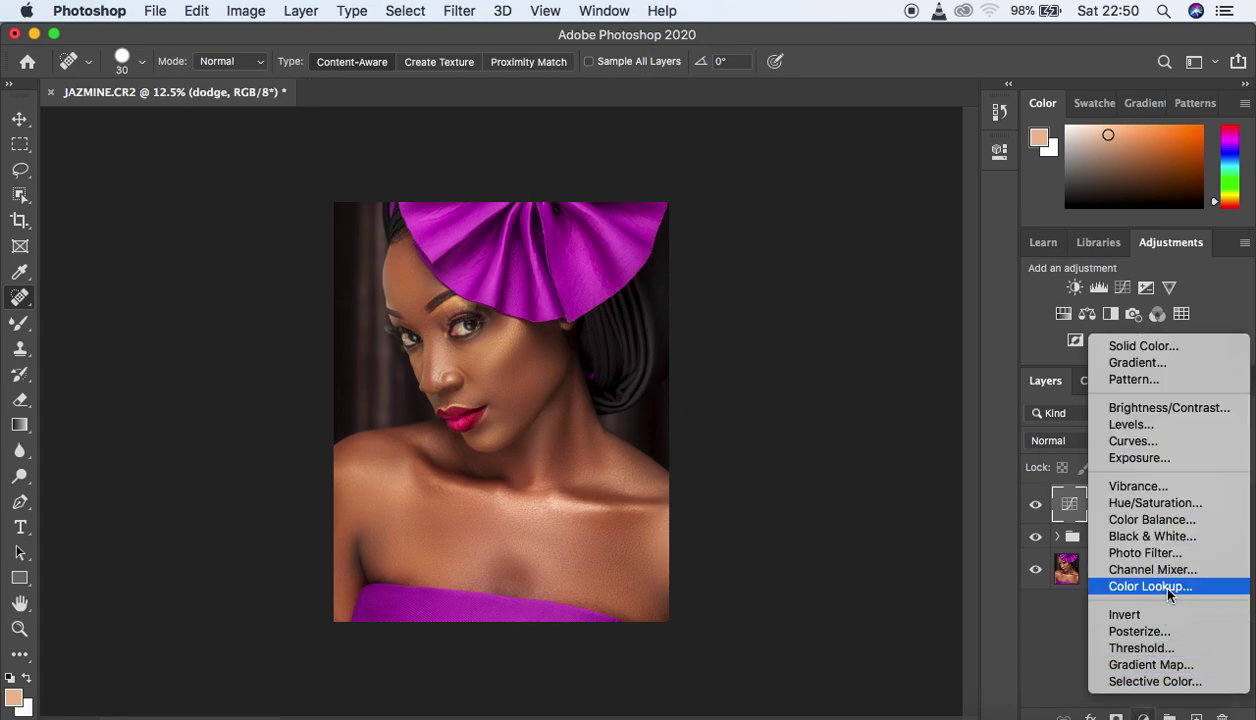
{"action": "left_click", "coordinate": [1147, 443]}
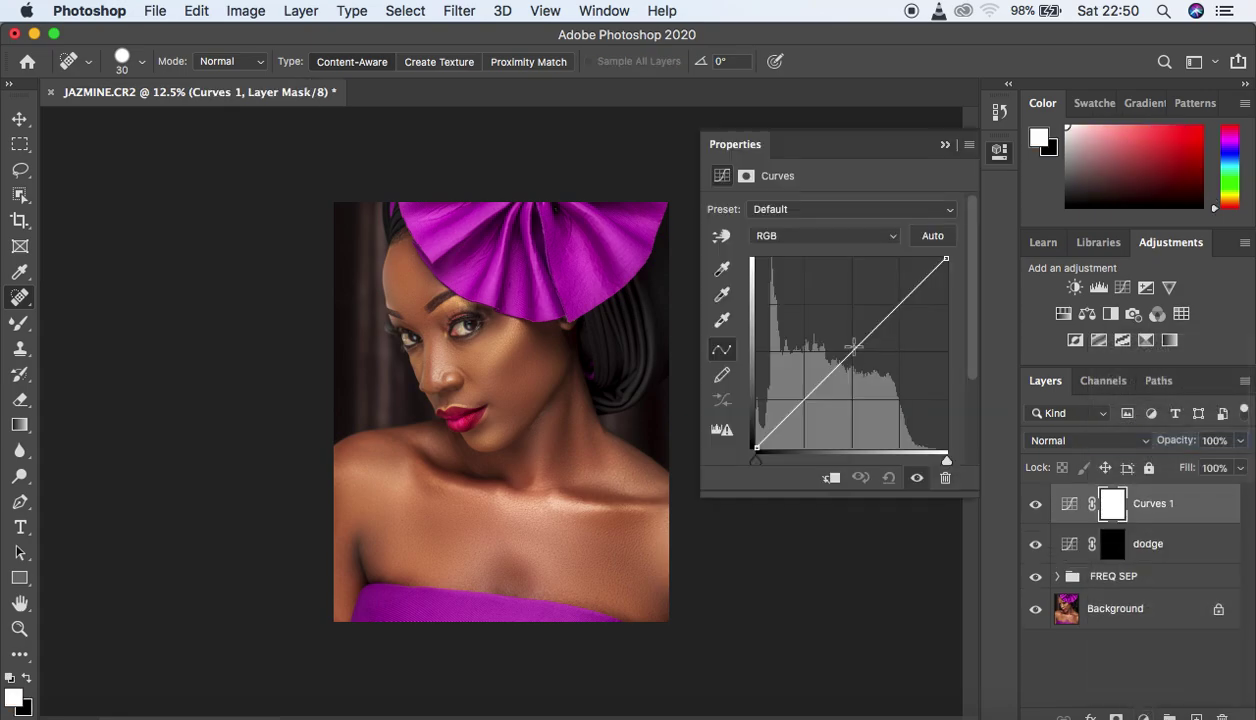
{"action": "left_click_drag", "start_coordinate": [853, 351], "coordinate": [861, 364]}
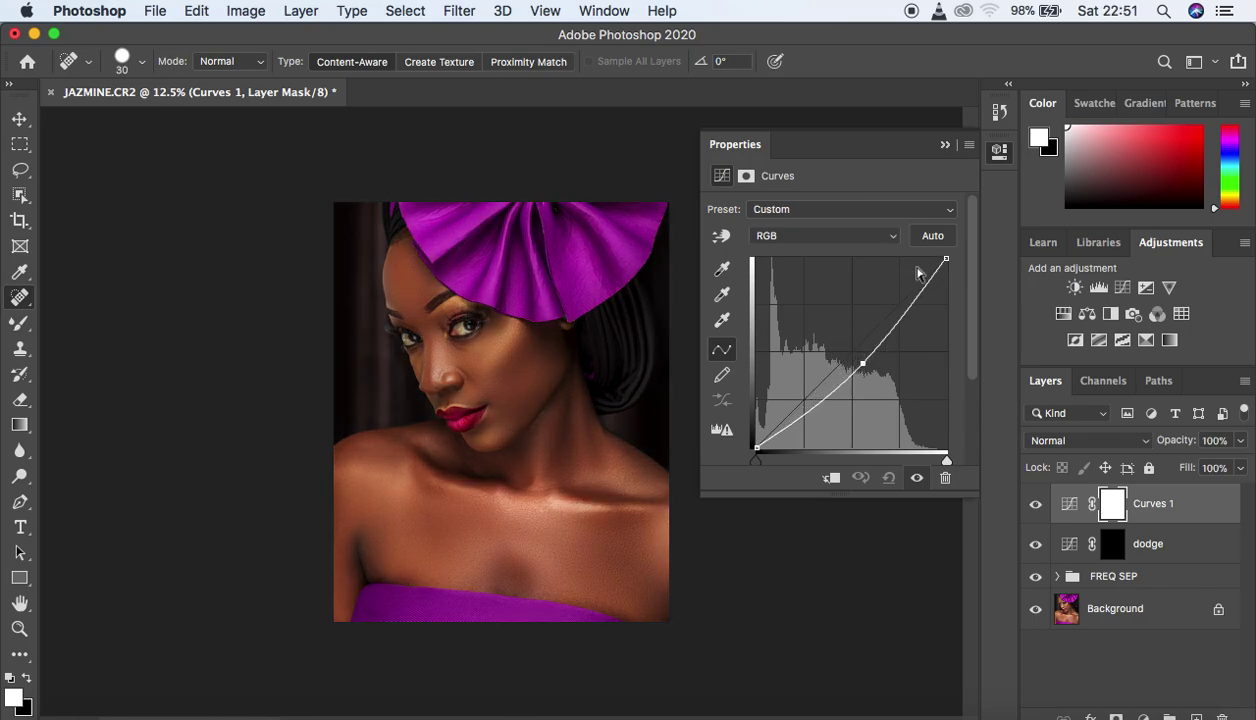
{"action": "left_click", "coordinate": [945, 145]}
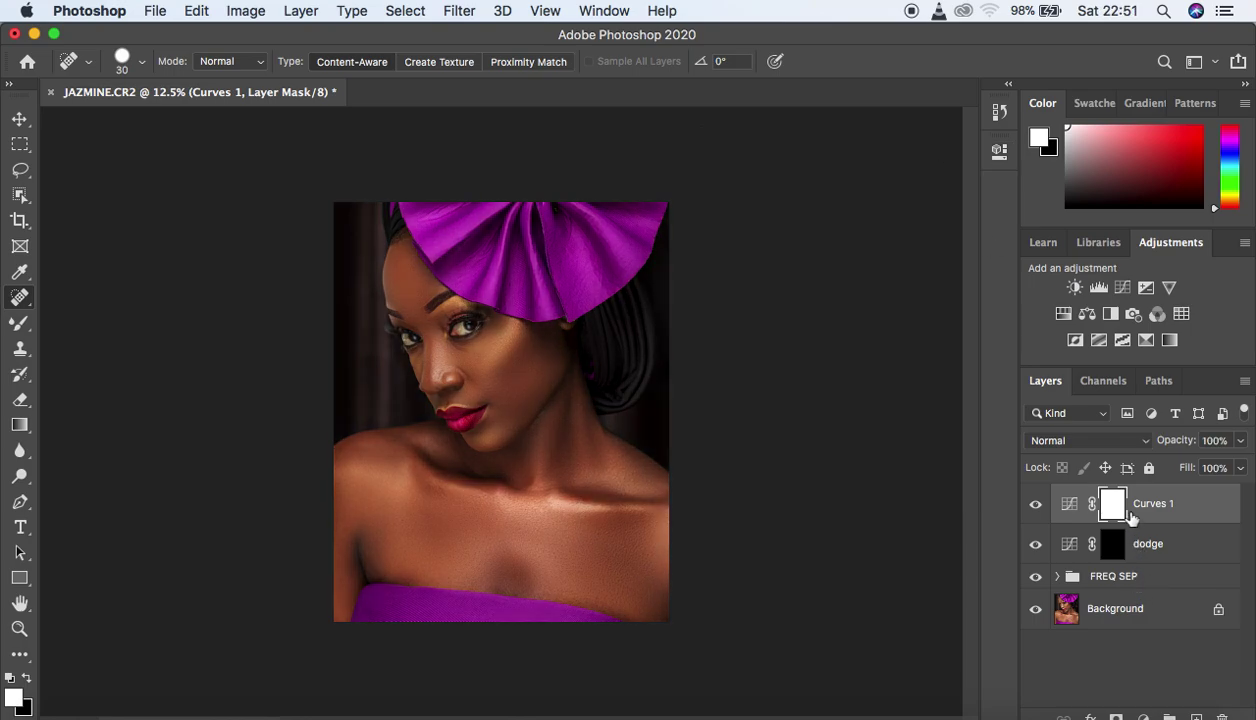
Invert the darkening Curves layer's mask to black and rename the layer "burn".
{"action": "key", "text": "super+i"}
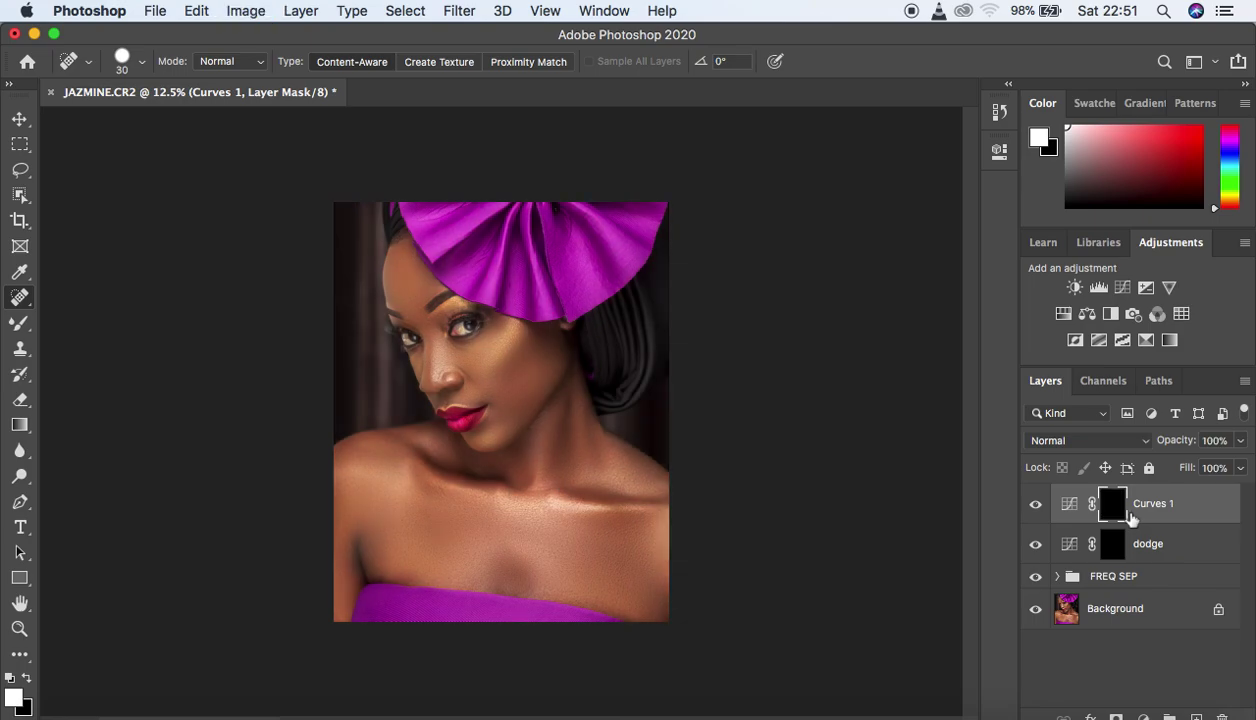
{"action": "double_click", "coordinate": [1150, 504]}
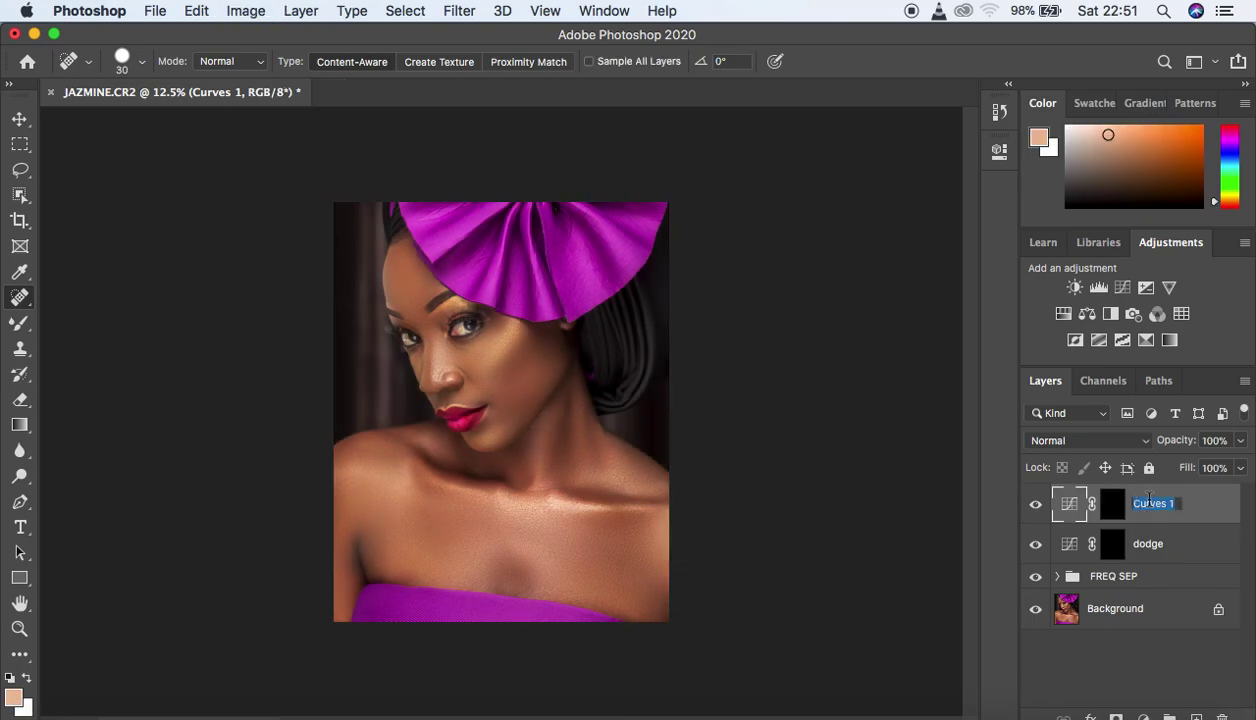
{"action": "type", "text": "burn"}
{"action": "key", "text": "Return"}
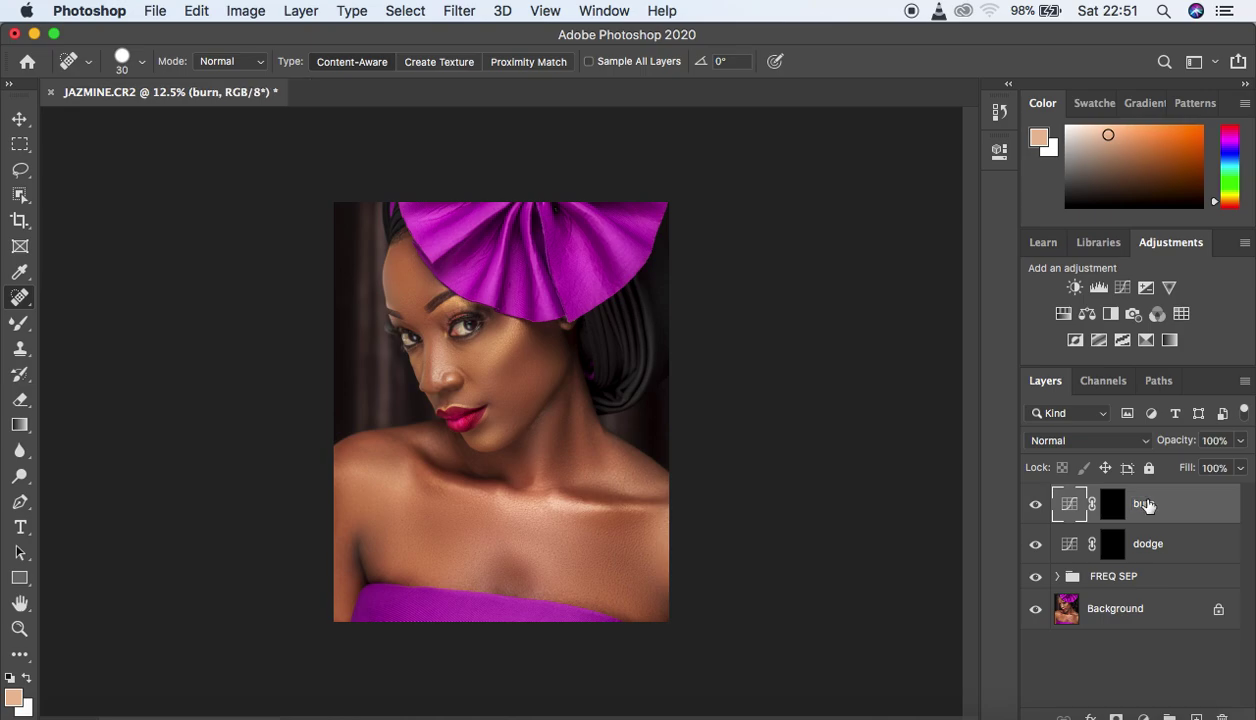
Group the burn and dodge layers and name the group "DODGE AND BURN".
{"action": "left_click", "coordinate": [1192, 552], "text": "shift"}
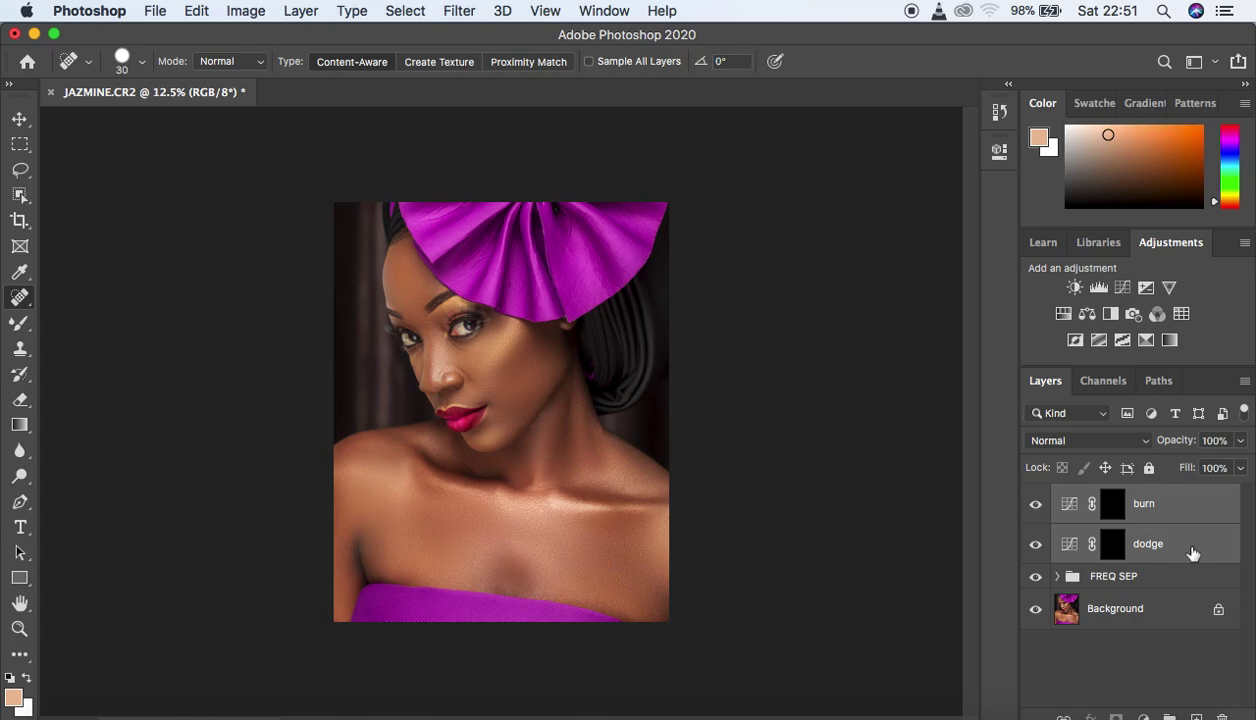
{"action": "key", "text": "super+g"}
{"action": "double_click", "coordinate": [1104, 496]}
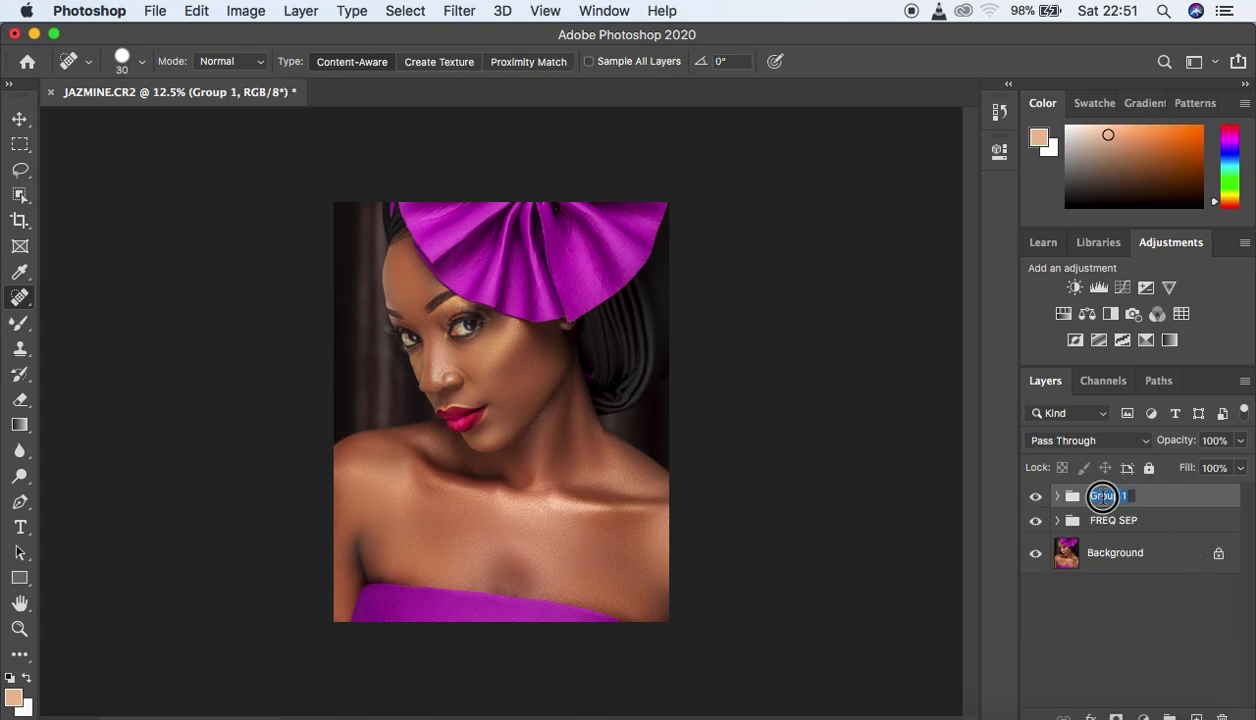
{"action": "type", "text": "DODGE A"}
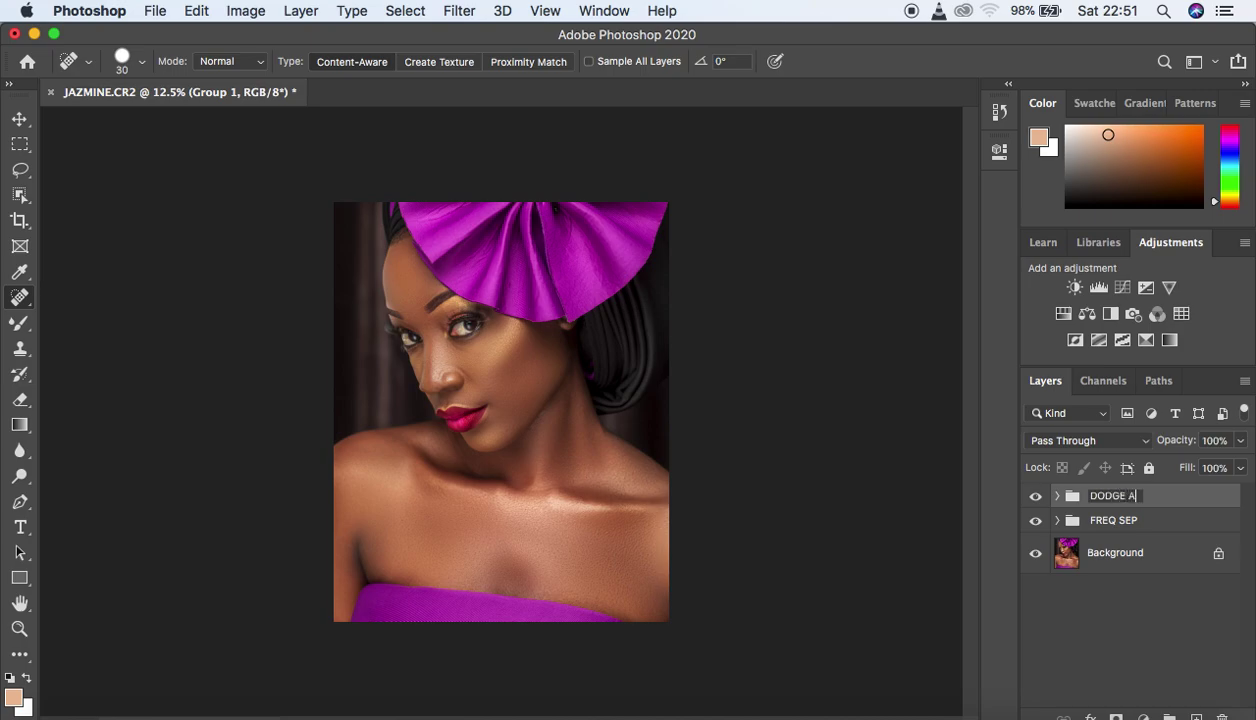
{"action": "type", "text": "ND BURN"}
{"action": "key", "text": "Return"}
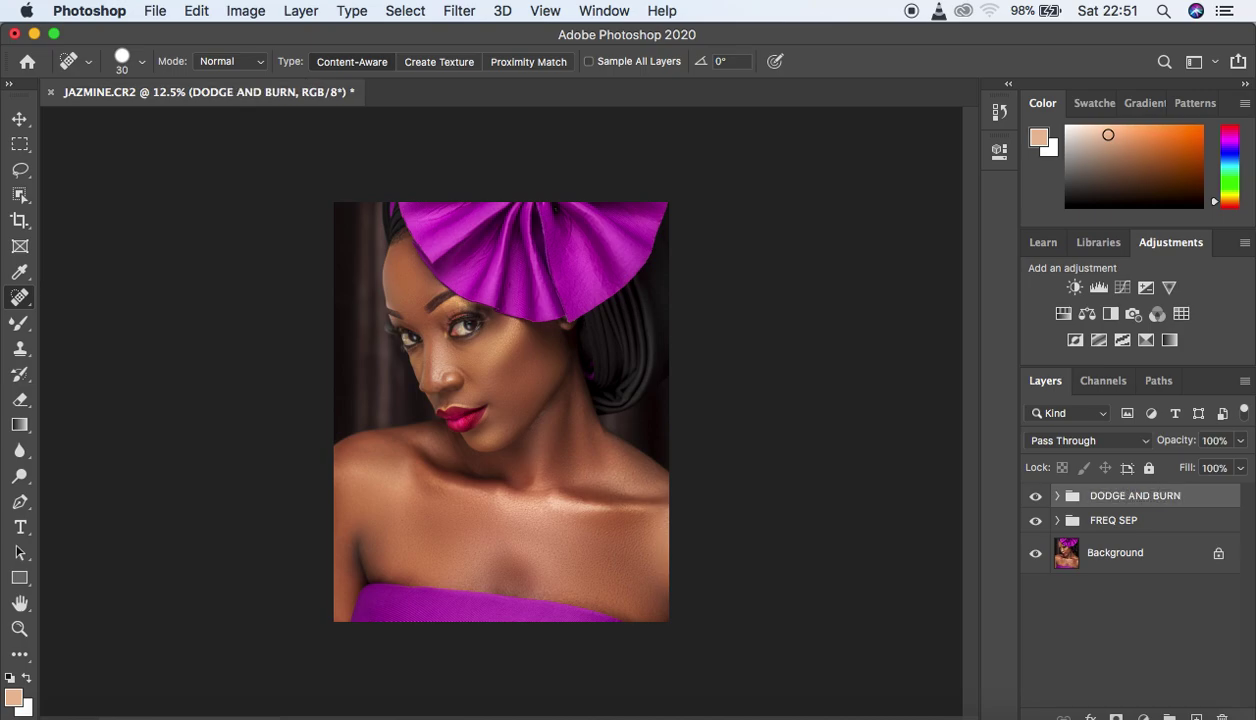
Expand the DODGE AND BURN group and add a Black & White adjustment layer above the burn layer with Reds at -30.
{"action": "left_click", "coordinate": [1057, 496]}
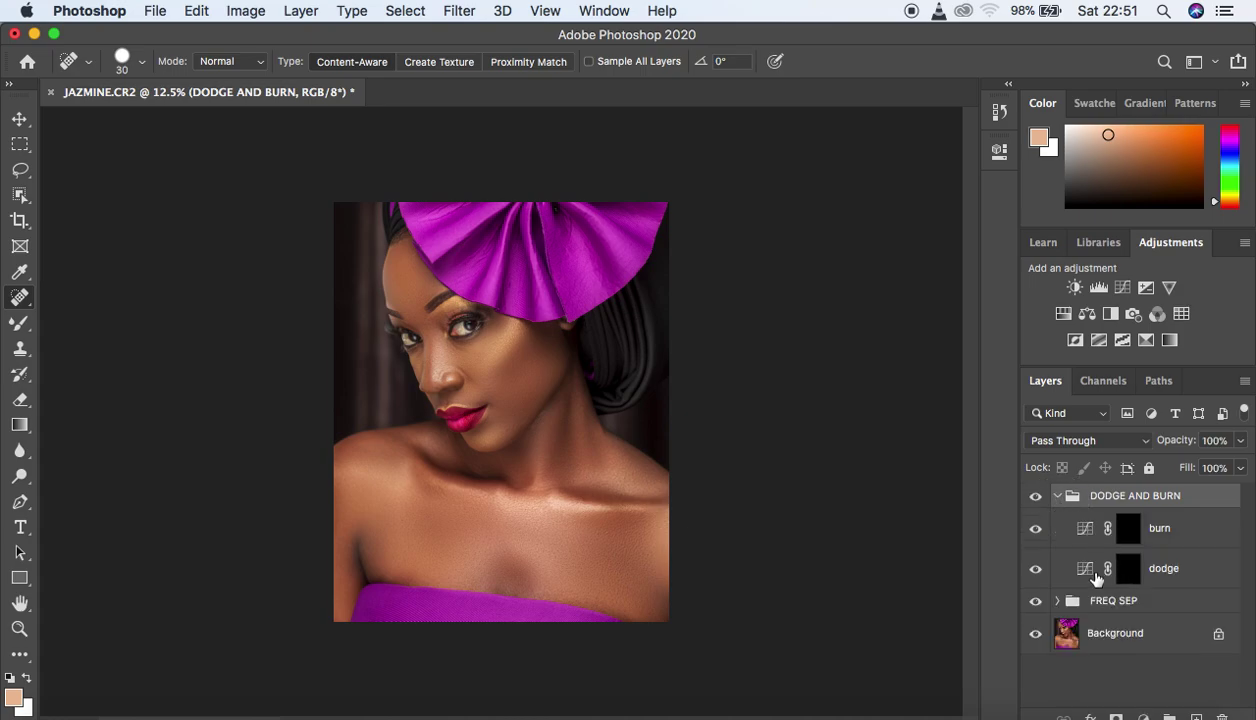
{"action": "left_click", "coordinate": [1195, 533]}
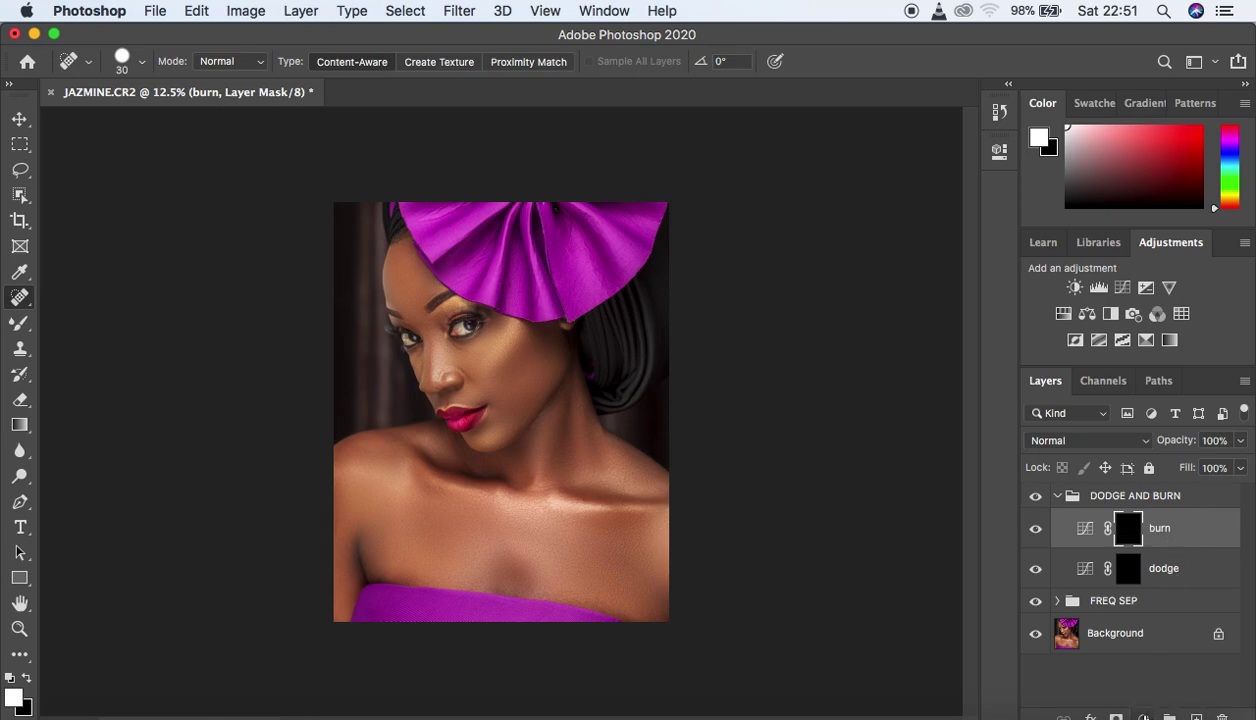
{"action": "left_click", "coordinate": [1143, 716]}
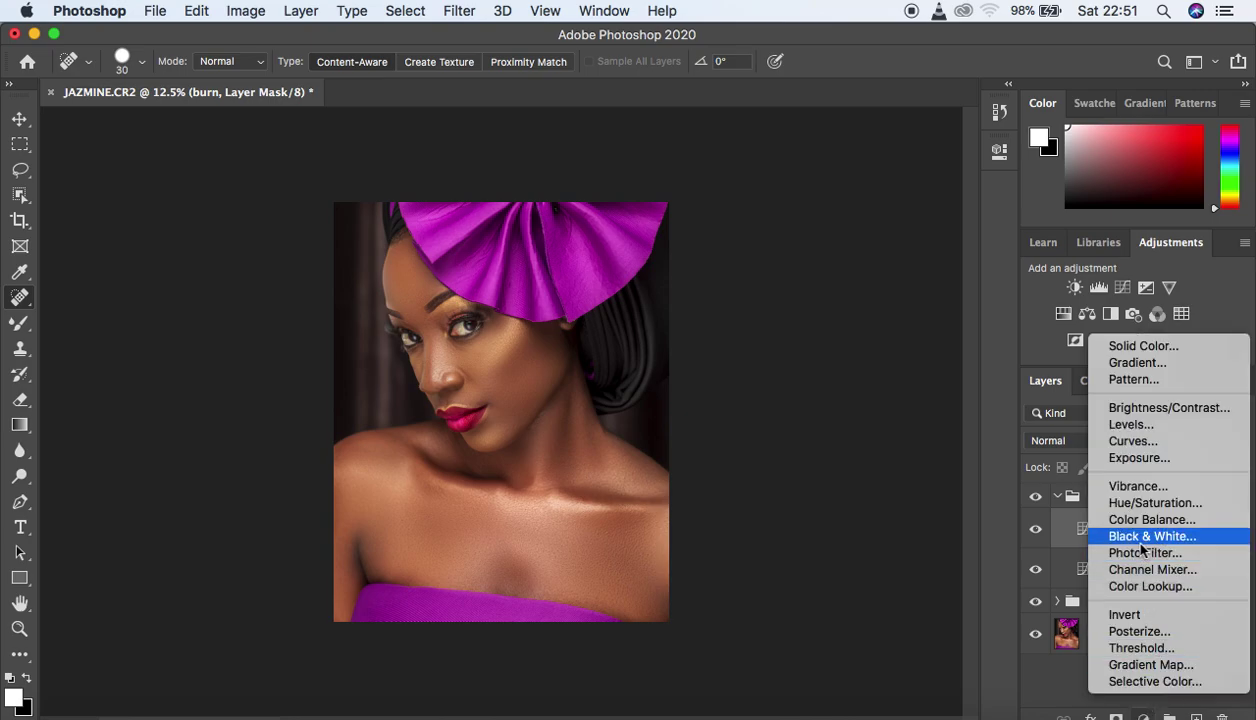
{"action": "left_click", "coordinate": [1120, 532]}
{"action": "left_click_drag", "start_coordinate": [824, 282], "coordinate": [796, 285]}
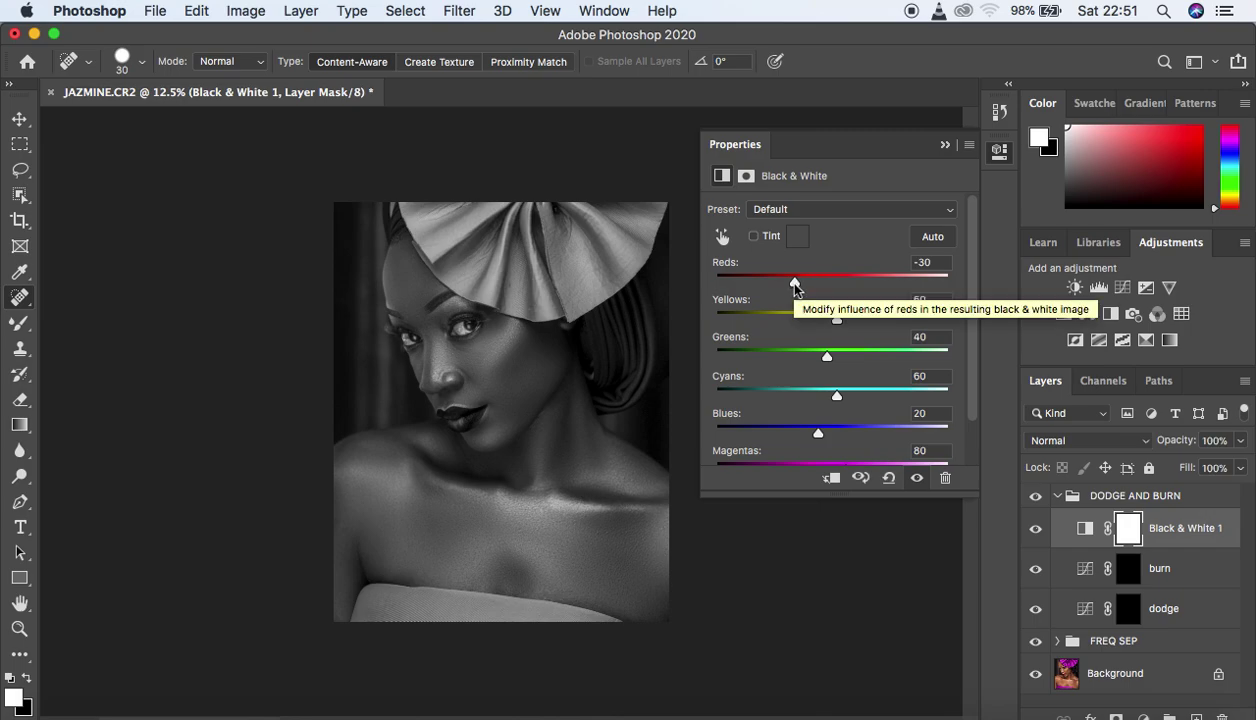
{"action": "left_click", "coordinate": [945, 145]}
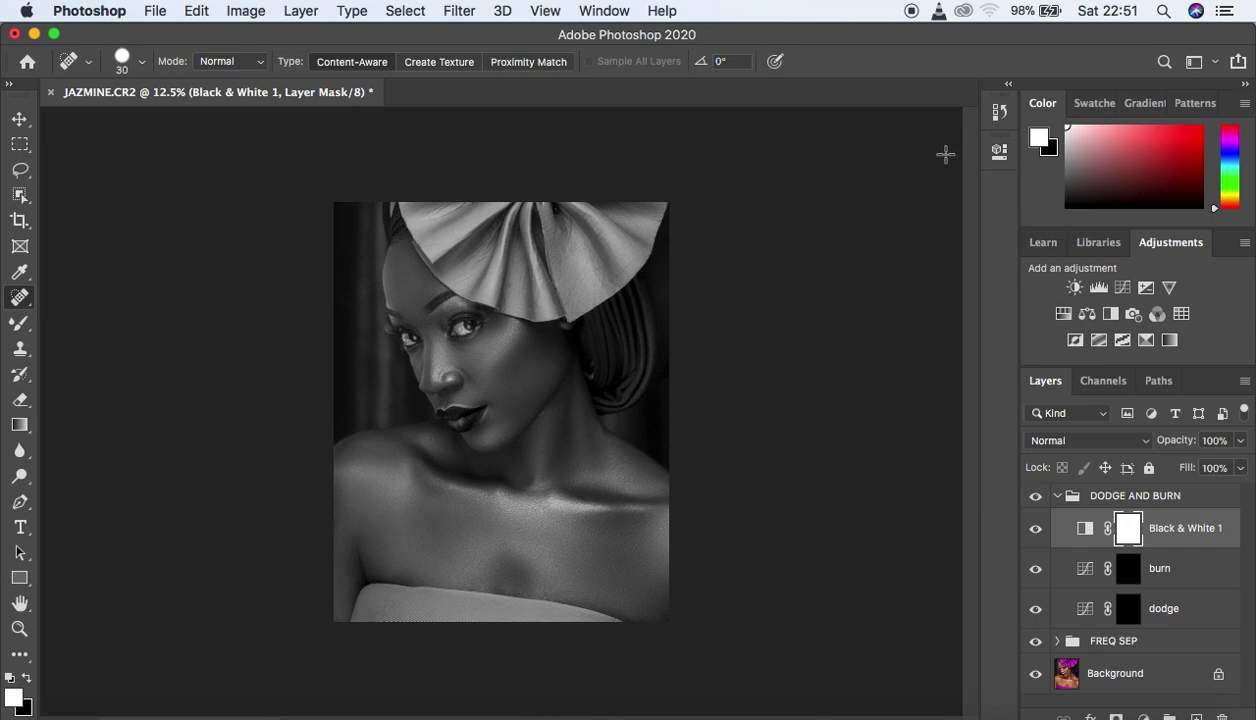
Target the burn layer's mask, switch to the Brush tool at size 500, and hide the FREQ SEP group.
{"action": "left_click", "coordinate": [1127, 612]}
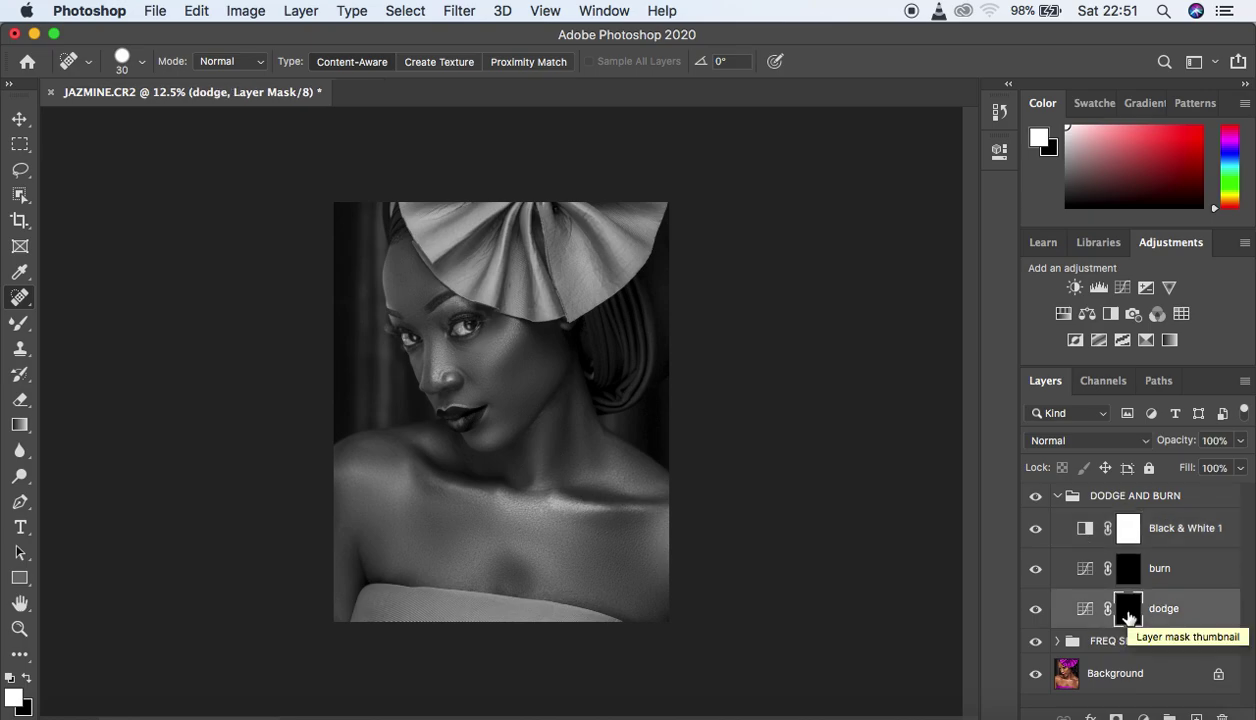
{"action": "left_click", "coordinate": [1127, 570]}
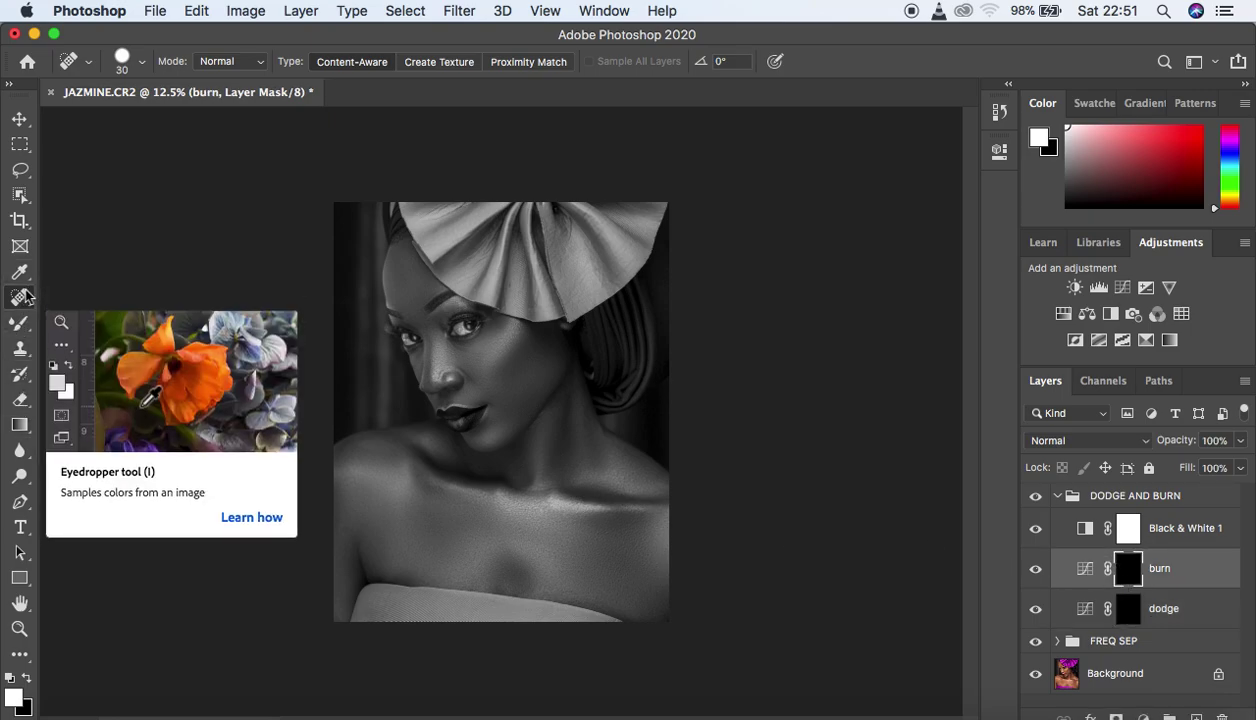
{"action": "left_click", "coordinate": [20, 330]}
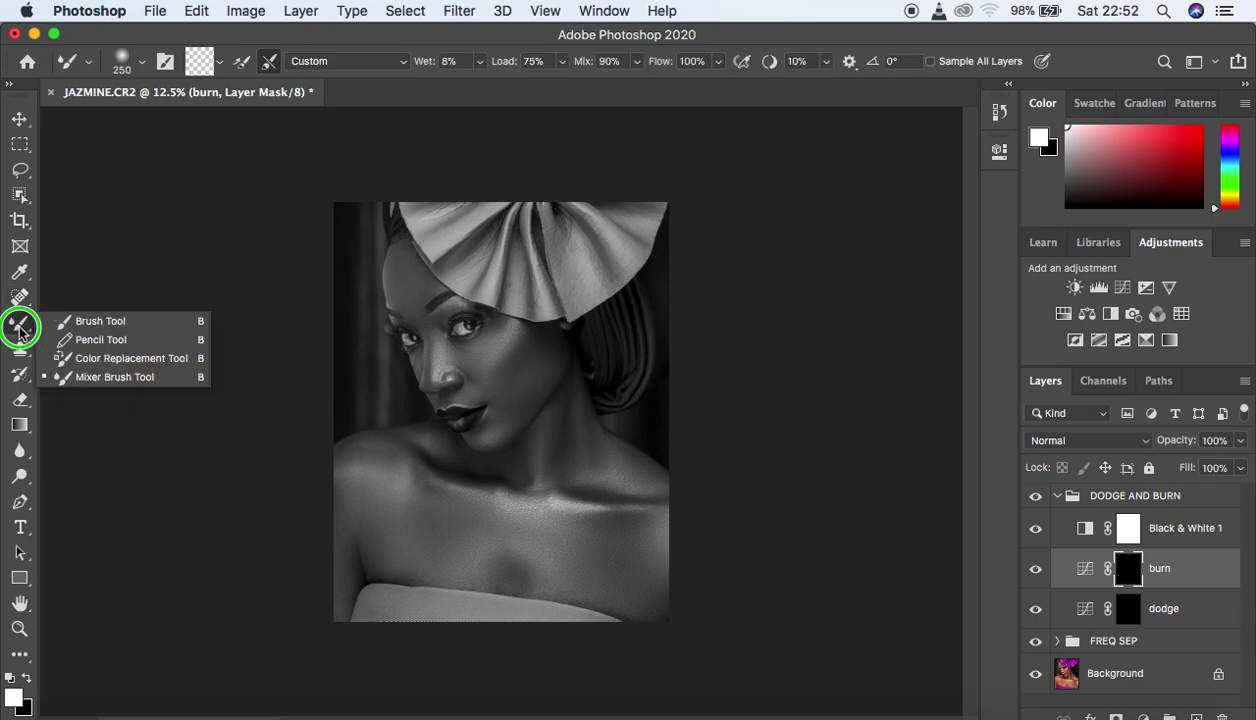
{"action": "left_click", "coordinate": [100, 320]}
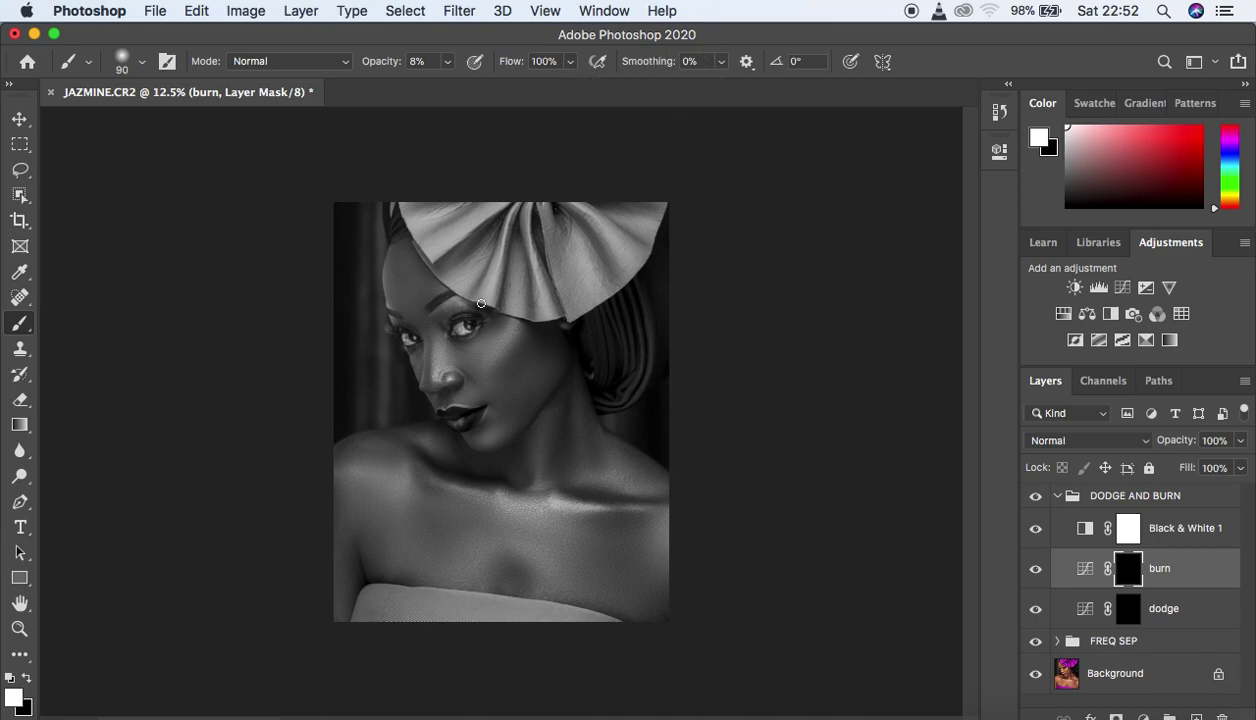
{"action": "key", "text": "bracketright"}
{"action": "key", "text": "bracketright"}
{"action": "key", "text": "bracketright"}
{"action": "key", "text": "bracketright"}
{"action": "key", "text": "bracketright"}
{"action": "key", "text": "bracketright"}
{"action": "key", "text": "bracketright"}
{"action": "key", "text": "bracketright"}
{"action": "key", "text": "bracketright"}
{"action": "left_click", "coordinate": [1036, 643]}
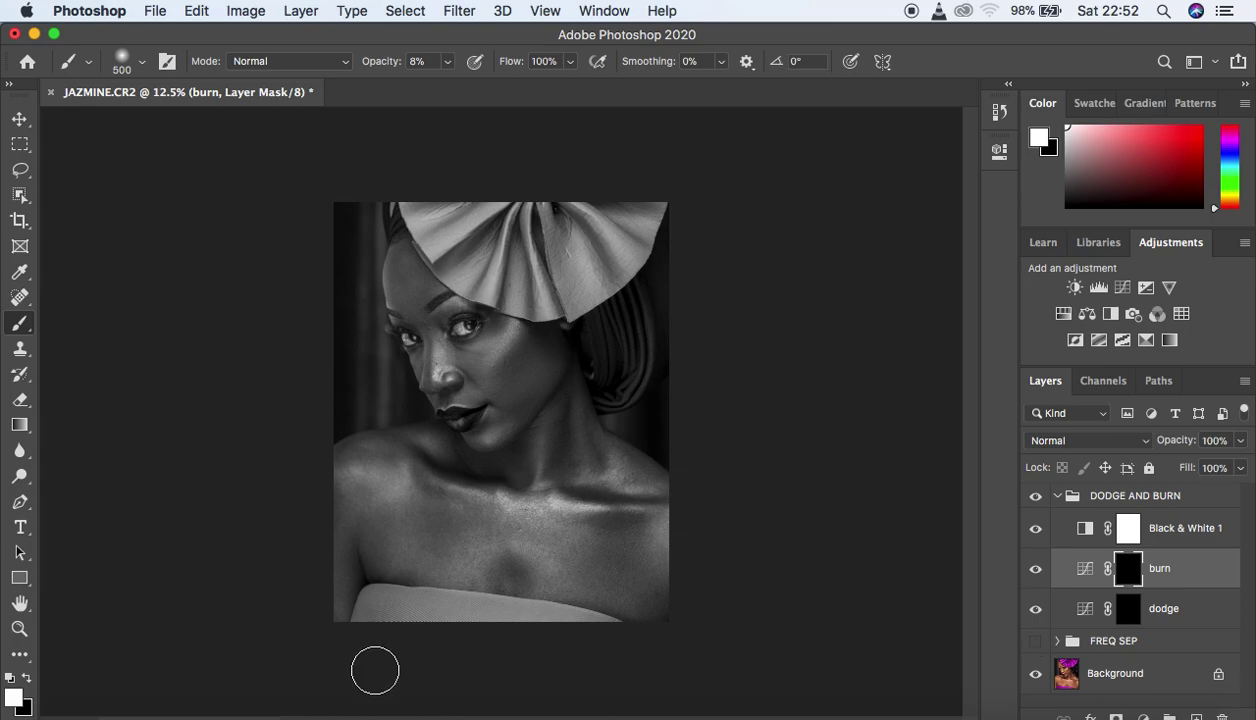
Reduce the brush size to 200 and keep white as the foreground colour for painting on the burn mask.
{"action": "key", "text": "bracketleft"}
{"action": "key", "text": "bracketleft"}
{"action": "key", "text": "bracketleft"}
{"action": "key", "text": "bracketright"}
{"action": "key", "text": "bracketright"}
{"action": "left_click", "coordinate": [26, 679]}
{"action": "left_click", "coordinate": [26, 679]}
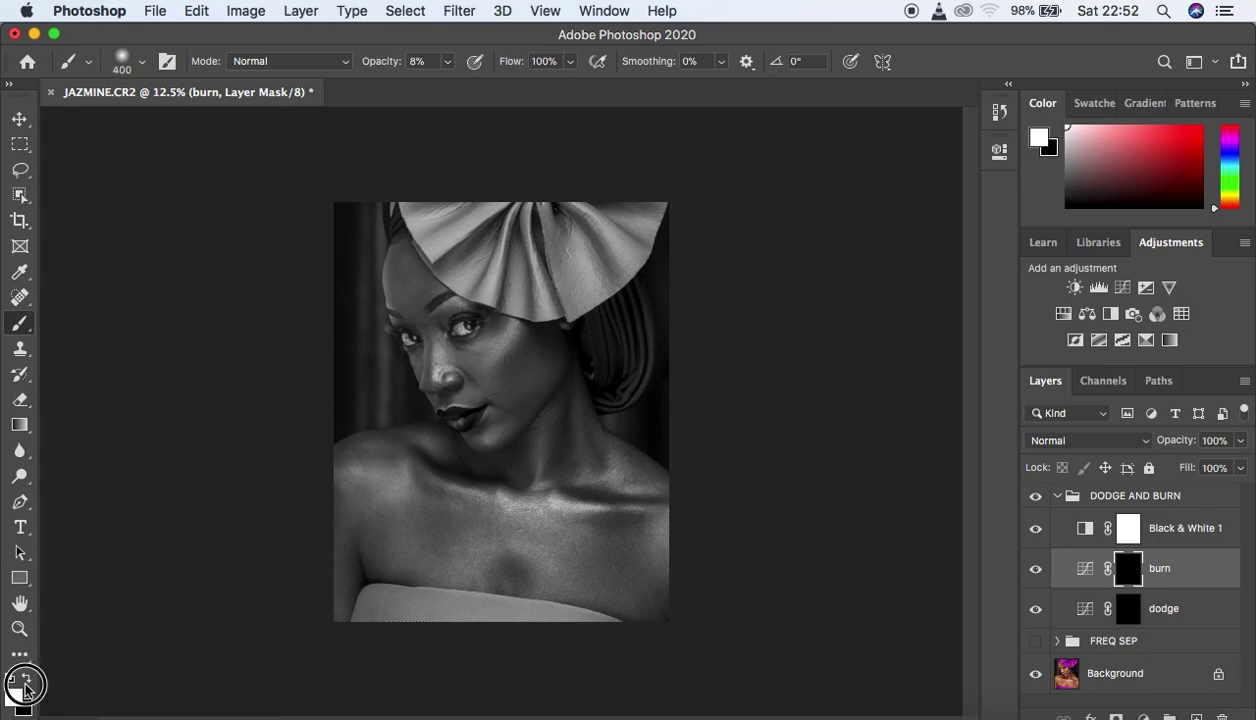
{"action": "left_click", "coordinate": [25, 680]}
{"action": "left_click", "coordinate": [25, 680]}
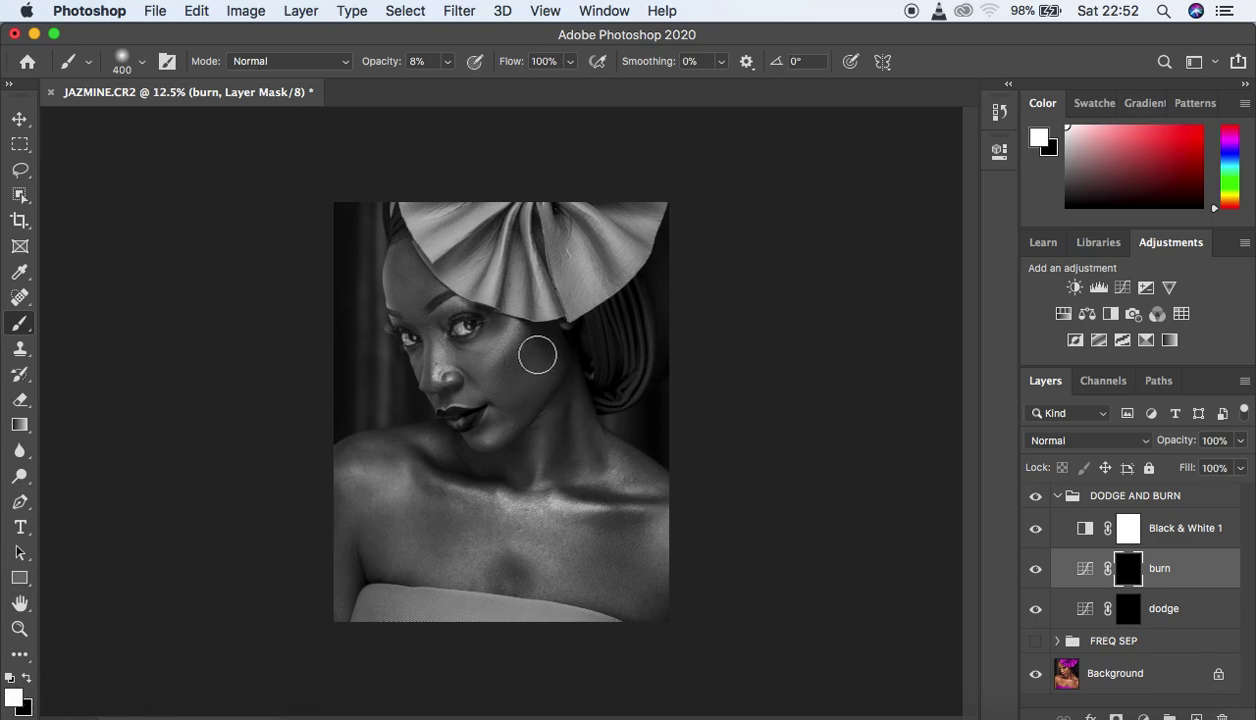
{"action": "key", "text": "bracketleft"}
{"action": "key", "text": "bracketleft"}
{"action": "key", "text": "bracketleft"}
Paint white with an enlarged brush on the burn mask over the shaded cheek and from the neck to the shoulder.
{"action": "key", "text": "super+equal"}
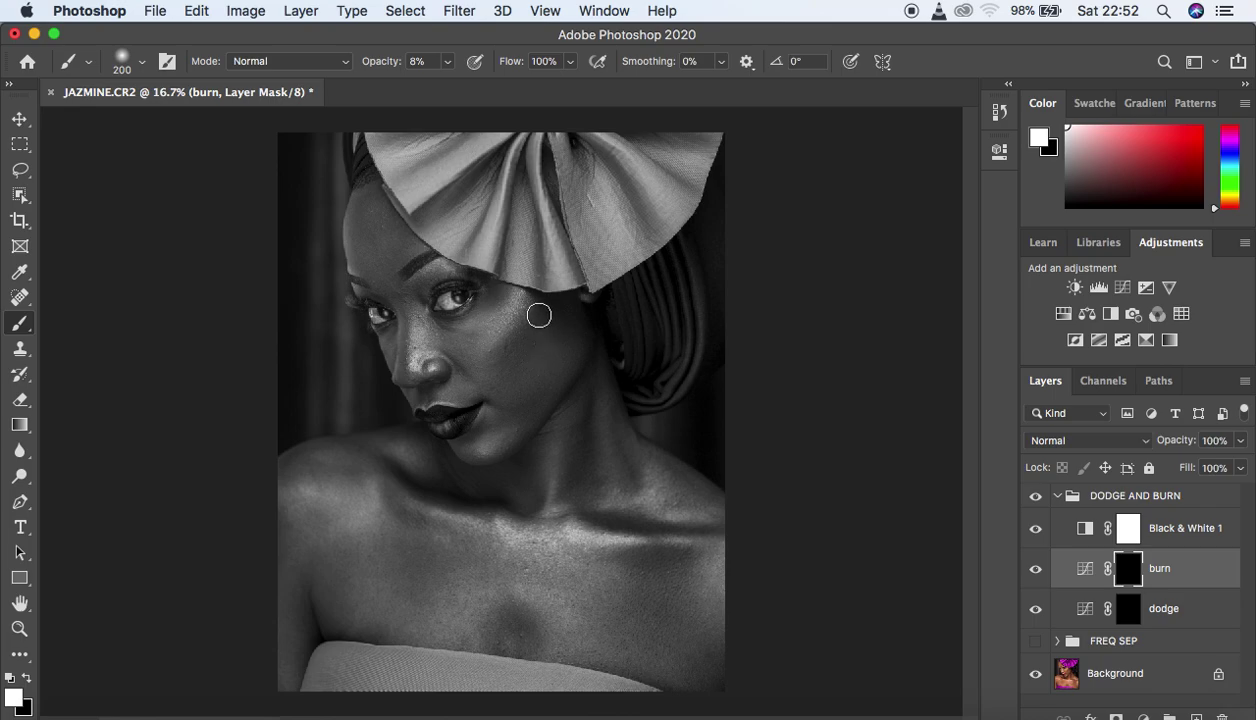
{"action": "key", "text": "bracketright"}
{"action": "key", "text": "bracketright"}
{"action": "key", "text": "bracketright"}
{"action": "key", "text": "bracketright"}
{"action": "mouse_move", "coordinate": [542, 328]}
{"action": "left_mouse_down"}
{"action": "mouse_move", "coordinate": [543, 297]}
{"action": "mouse_move", "coordinate": [542, 329]}
{"action": "mouse_move", "coordinate": [543, 296]}
{"action": "mouse_move", "coordinate": [498, 362]}
{"action": "mouse_move", "coordinate": [558, 328]}
{"action": "left_mouse_up"}
{"action": "mouse_move", "coordinate": [586, 402]}
{"action": "left_mouse_down"}
{"action": "mouse_move", "coordinate": [585, 494]}
{"action": "mouse_move", "coordinate": [606, 502]}
{"action": "mouse_move", "coordinate": [558, 500]}
{"action": "mouse_move", "coordinate": [534, 473]}
{"action": "mouse_move", "coordinate": [522, 492]}
{"action": "mouse_move", "coordinate": [688, 523]}
{"action": "left_mouse_up"}
Shrink the brush to 175 and paint white on the burn mask around the collarbone, temple and brow area.
{"action": "key", "text": "bracketleft"}
{"action": "key", "text": "bracketleft"}
{"action": "key", "text": "bracketleft"}
{"action": "mouse_move", "coordinate": [426, 493]}
{"action": "left_mouse_down"}
{"action": "mouse_move", "coordinate": [488, 506]}
{"action": "mouse_move", "coordinate": [433, 518]}
{"action": "left_mouse_up"}
{"action": "left_click_drag", "start_coordinate": [372, 487], "coordinate": [450, 535]}
{"action": "mouse_move", "coordinate": [497, 295]}
{"action": "left_mouse_down"}
{"action": "mouse_move", "coordinate": [477, 303]}
{"action": "mouse_move", "coordinate": [490, 288]}
{"action": "left_mouse_up"}
{"action": "mouse_move", "coordinate": [450, 268]}
{"action": "left_mouse_down"}
{"action": "mouse_move", "coordinate": [426, 297]}
{"action": "mouse_move", "coordinate": [440, 275]}
{"action": "mouse_move", "coordinate": [472, 266]}
{"action": "left_mouse_up"}
Compare the colour image with and without the DODGE AND BURN group, and switch the Black & White layer back on.
{"action": "left_click", "coordinate": [1035, 533]}
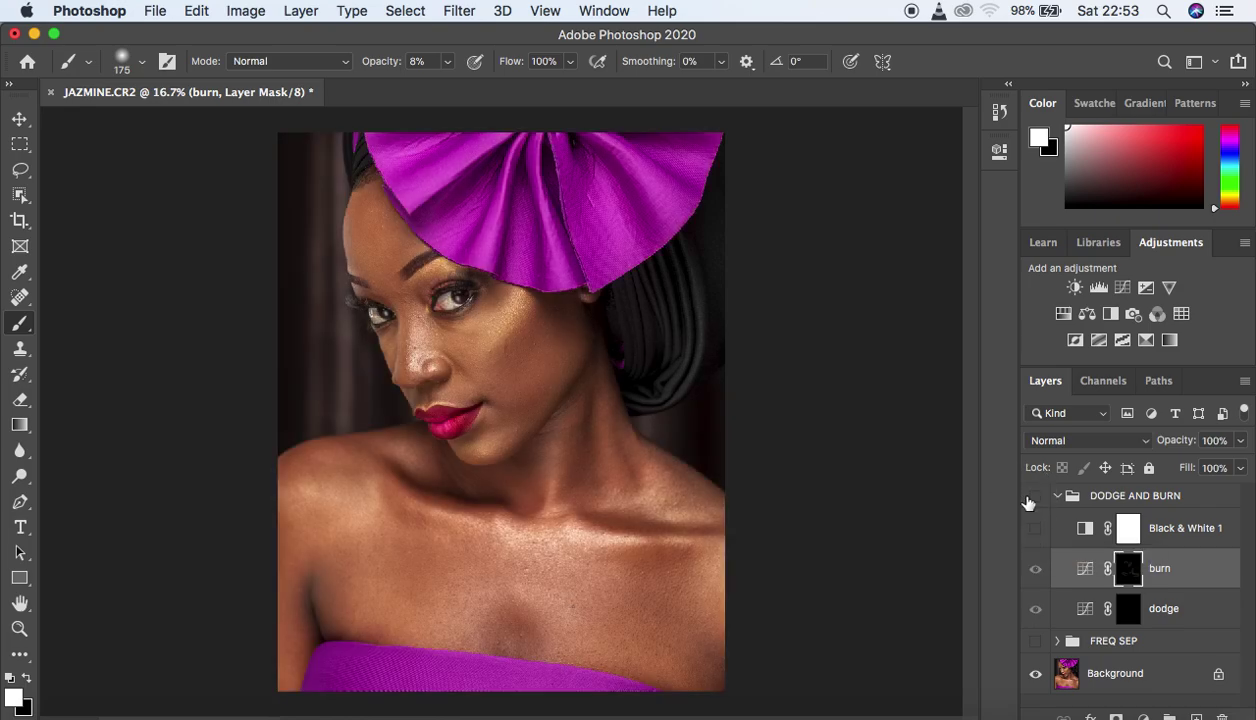
{"action": "left_click", "coordinate": [1032, 498]}
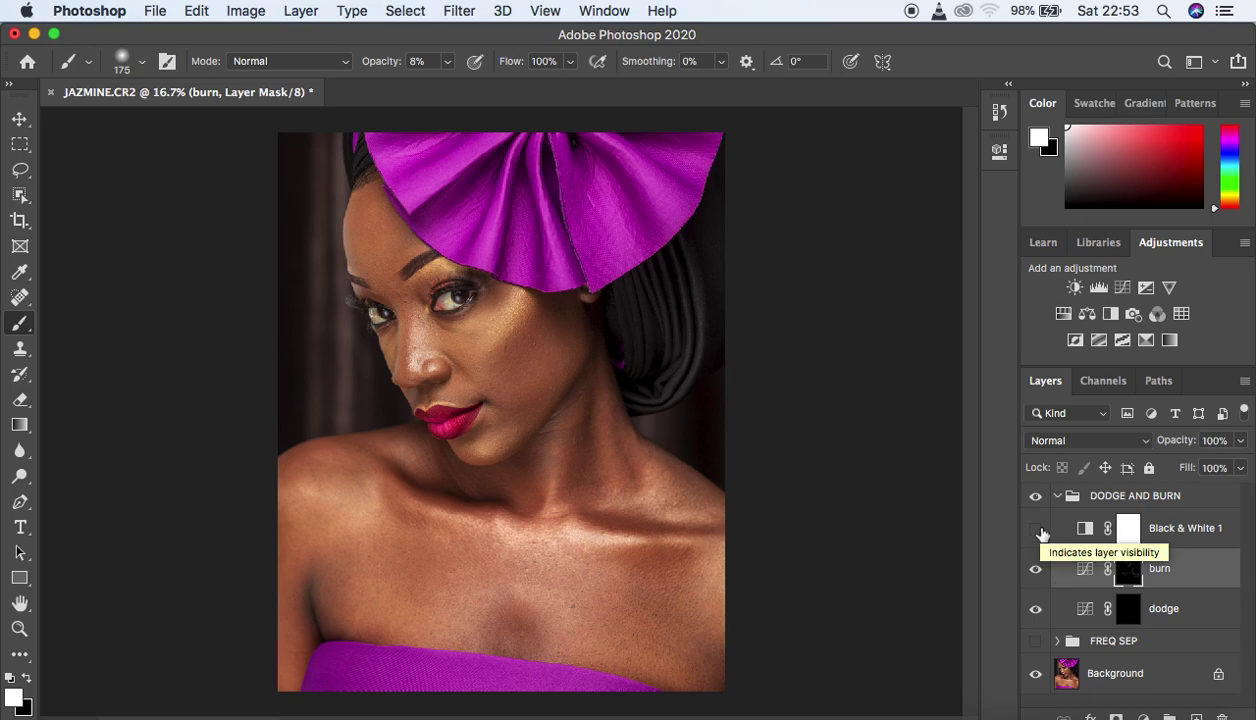
{"action": "left_click", "coordinate": [1038, 531]}
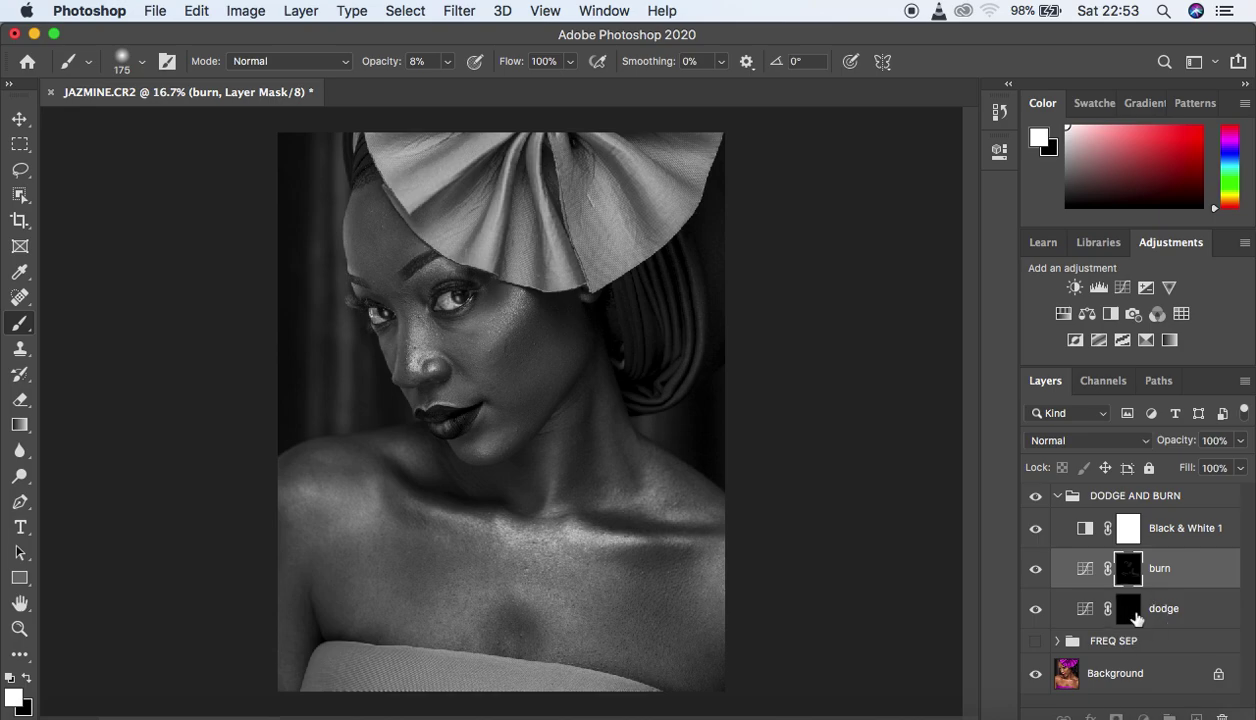
Target the dodge layer's mask and paint white with a larger brush over the upper cheekbone and across the neck and shoulder.
{"action": "left_click", "coordinate": [1136, 618]}
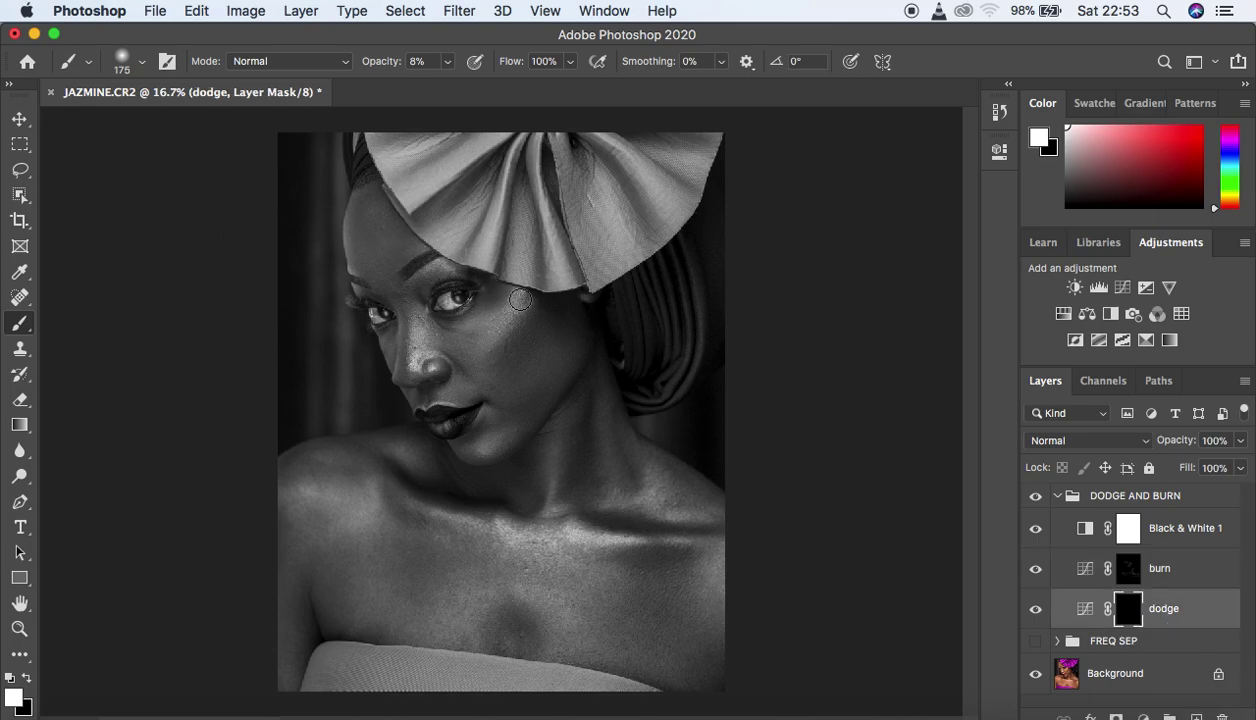
{"action": "key", "text": "bracketright"}
{"action": "key", "text": "bracketright"}
{"action": "mouse_move", "coordinate": [522, 293]}
{"action": "left_mouse_down"}
{"action": "mouse_move", "coordinate": [480, 346]}
{"action": "mouse_move", "coordinate": [518, 298]}
{"action": "left_mouse_up"}
{"action": "mouse_move", "coordinate": [566, 426]}
{"action": "left_mouse_down"}
{"action": "mouse_move", "coordinate": [549, 502]}
{"action": "mouse_move", "coordinate": [554, 444]}
{"action": "mouse_move", "coordinate": [618, 502]}
{"action": "mouse_move", "coordinate": [648, 473]}
{"action": "mouse_move", "coordinate": [719, 518]}
{"action": "mouse_move", "coordinate": [721, 541]}
{"action": "mouse_move", "coordinate": [654, 546]}
{"action": "mouse_move", "coordinate": [660, 533]}
{"action": "mouse_move", "coordinate": [722, 542]}
{"action": "mouse_move", "coordinate": [424, 507]}
{"action": "mouse_move", "coordinate": [461, 502]}
{"action": "mouse_move", "coordinate": [310, 506]}
{"action": "mouse_move", "coordinate": [297, 495]}
{"action": "mouse_move", "coordinate": [358, 484]}
{"action": "mouse_move", "coordinate": [300, 480]}
{"action": "left_mouse_up"}
Reduce the brush size to 150 and paint white on the dodge mask along the bridge of the nose.
{"action": "key", "text": "bracketleft"}
{"action": "key", "text": "bracketleft"}
{"action": "key", "text": "bracketleft"}
{"action": "key", "text": "bracketright"}
{"action": "key", "text": "bracketright"}
{"action": "key", "text": "bracketright"}
{"action": "key", "text": "bracketleft"}
{"action": "key", "text": "bracketleft"}
{"action": "key", "text": "bracketleft"}
{"action": "mouse_move", "coordinate": [413, 322]}
{"action": "left_mouse_down"}
{"action": "mouse_move", "coordinate": [416, 364]}
{"action": "mouse_move", "coordinate": [415, 312]}
{"action": "left_mouse_up"}
Show the FREQ SEP group again and delete the Black & White adjustment layer.
{"action": "left_click", "coordinate": [1035, 642]}
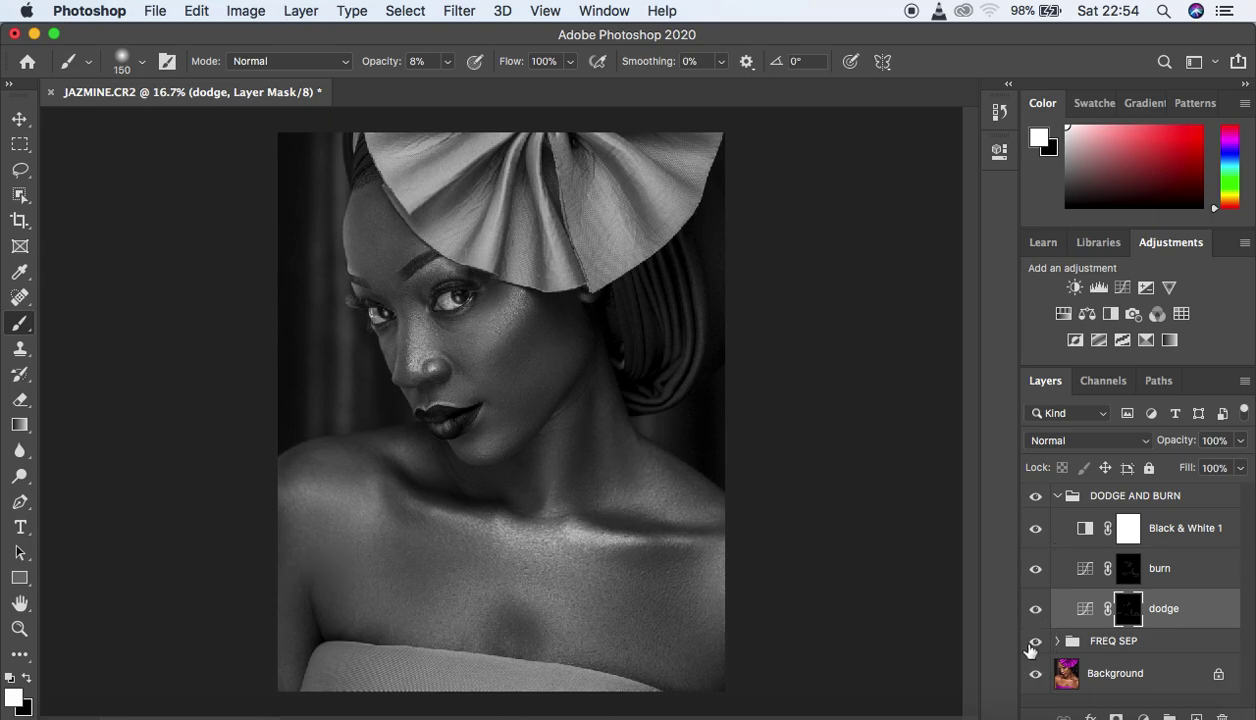
{"action": "left_click", "coordinate": [1034, 532]}
{"action": "left_click_drag", "start_coordinate": [1150, 525], "coordinate": [1222, 717]}
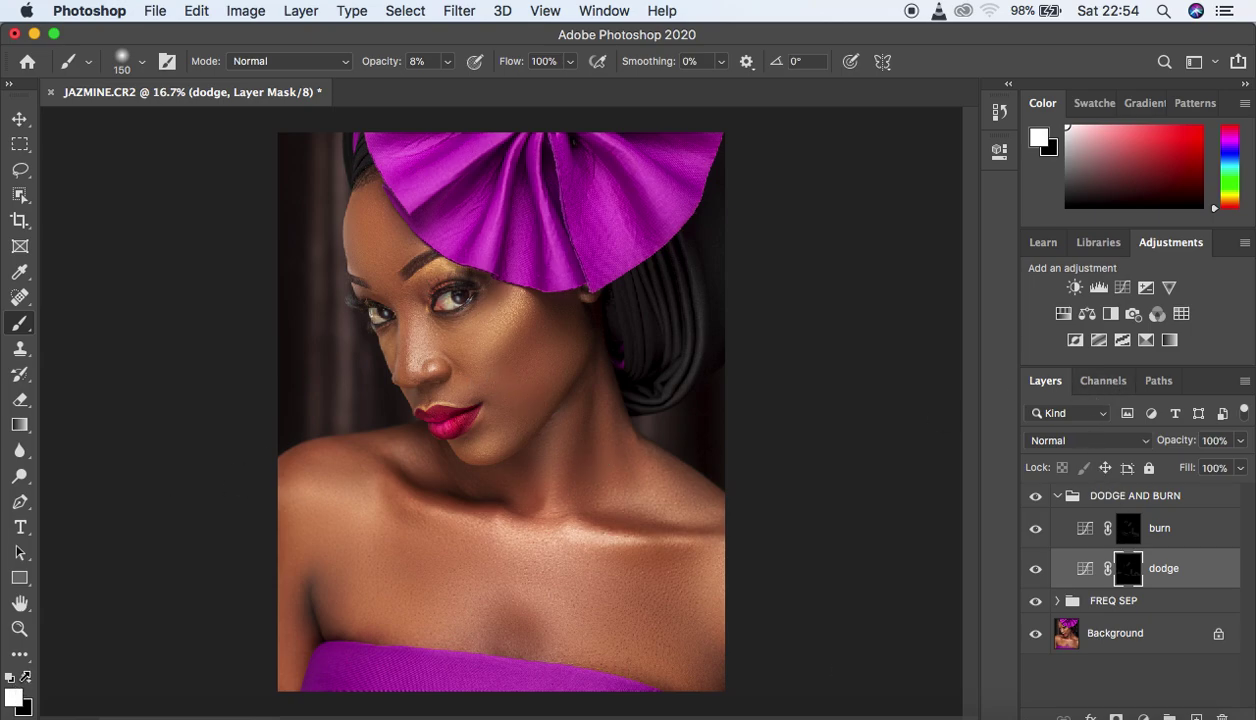
Switch the foreground colour to black and enlarge the brush to 250 with the dodge mask active.
{"action": "left_click", "coordinate": [27, 679]}
{"action": "key", "text": "bracketright"}
{"action": "key", "text": "bracketright"}
{"action": "key", "text": "bracketright"}
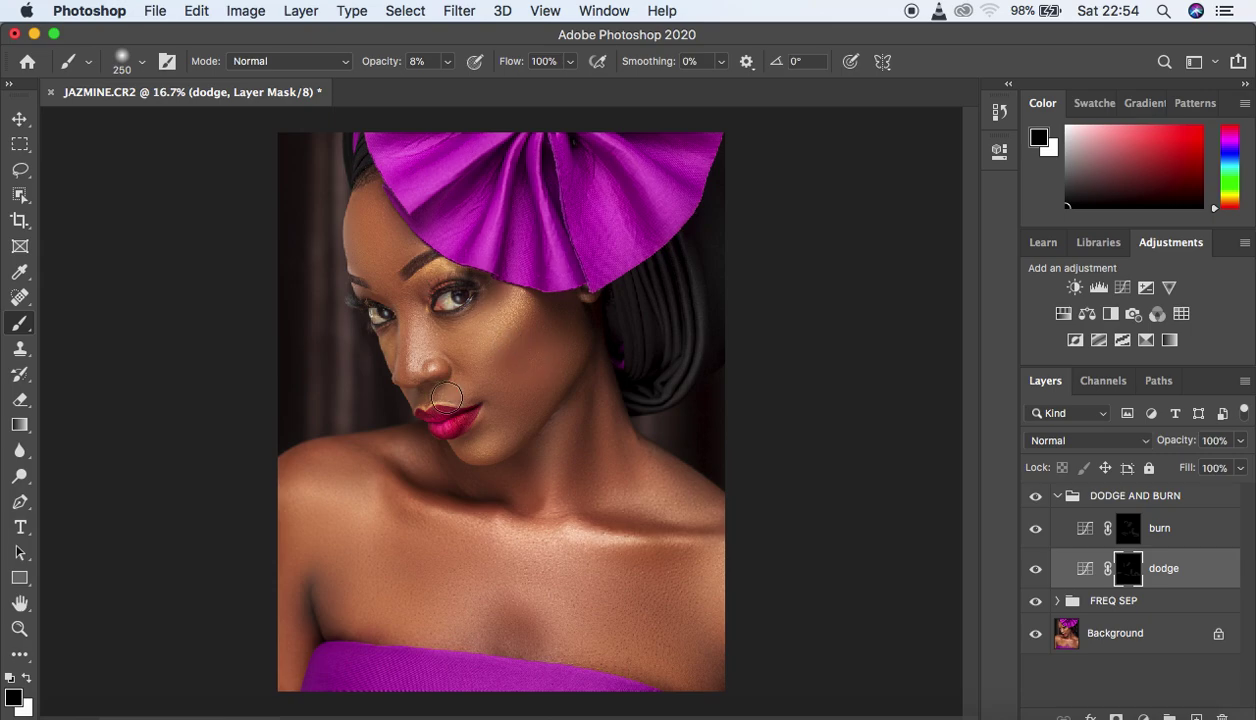
Compare the portrait with and without the DODGE AND BURN group, and collapse the group.
{"action": "left_click", "coordinate": [1035, 497]}
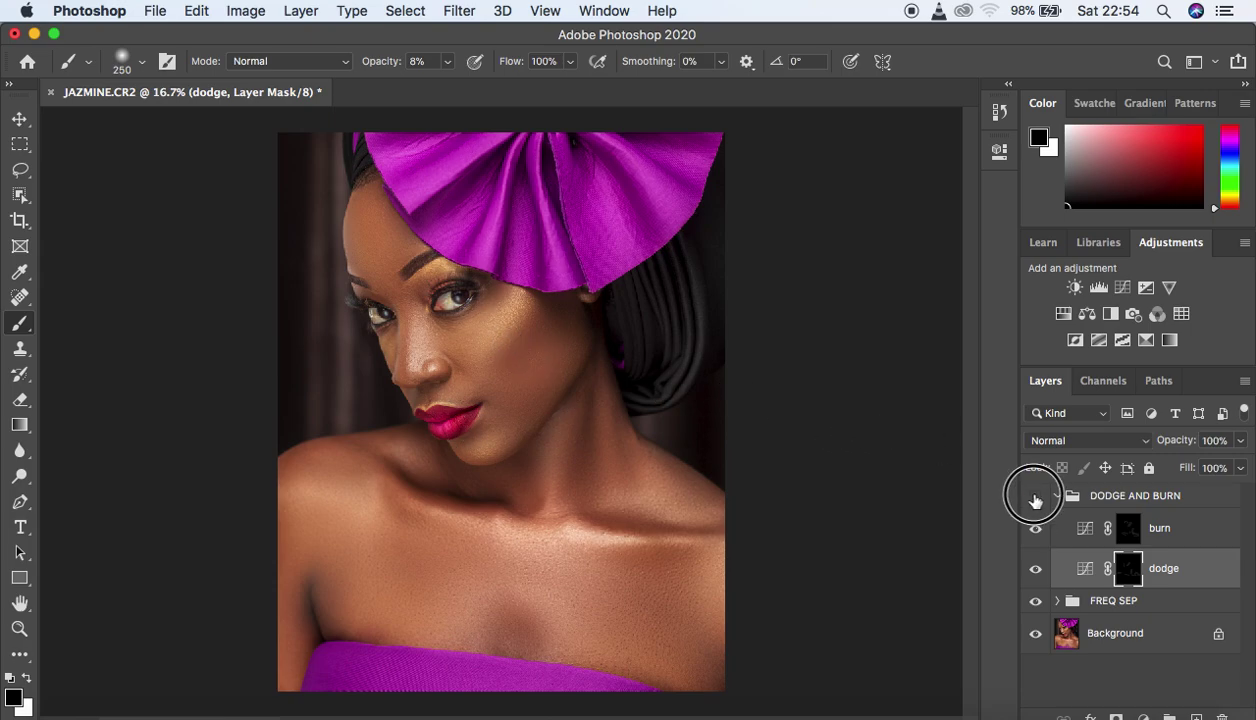
{"action": "left_click", "coordinate": [1035, 497]}
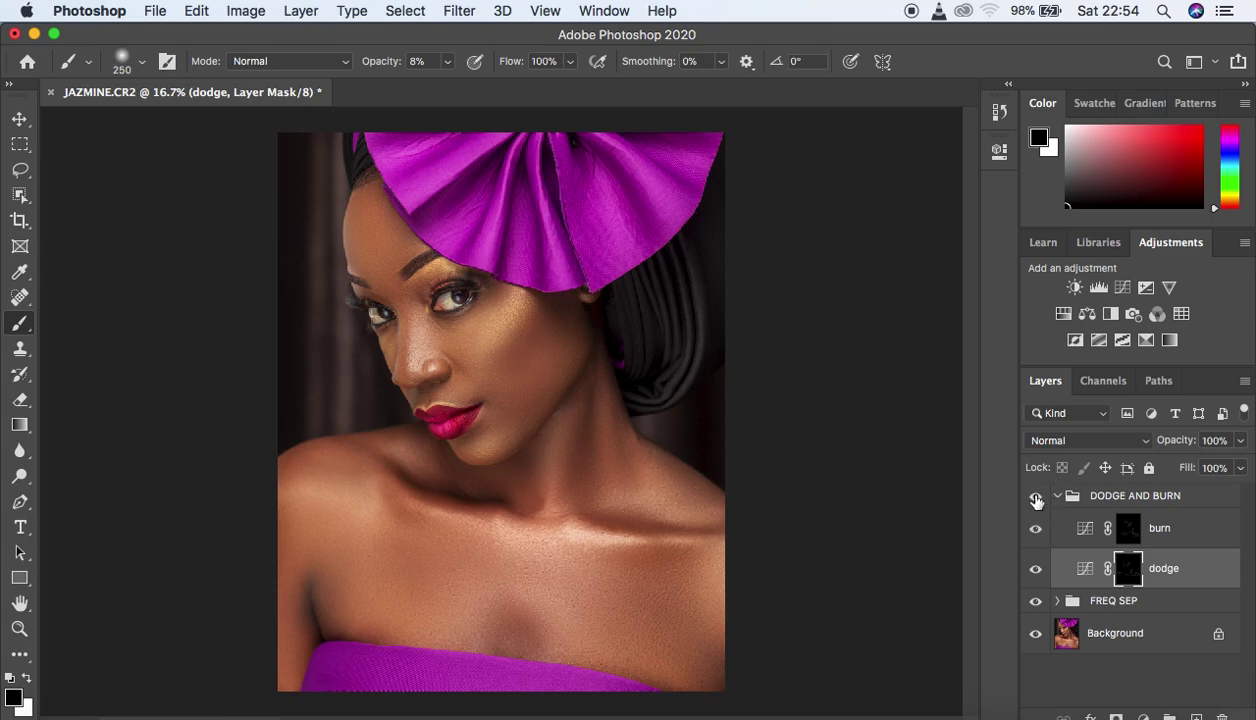
{"action": "left_click", "coordinate": [1035, 498]}
{"action": "left_click", "coordinate": [1035, 498]}
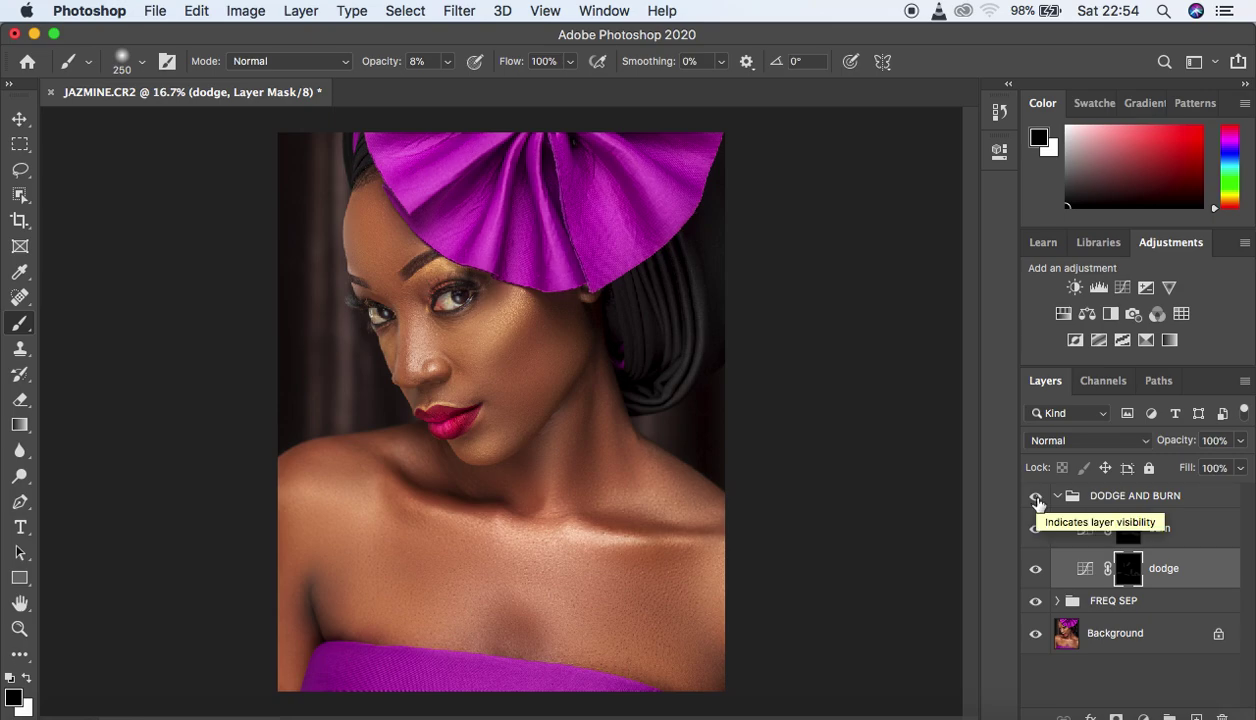
{"action": "left_click", "coordinate": [1057, 497]}
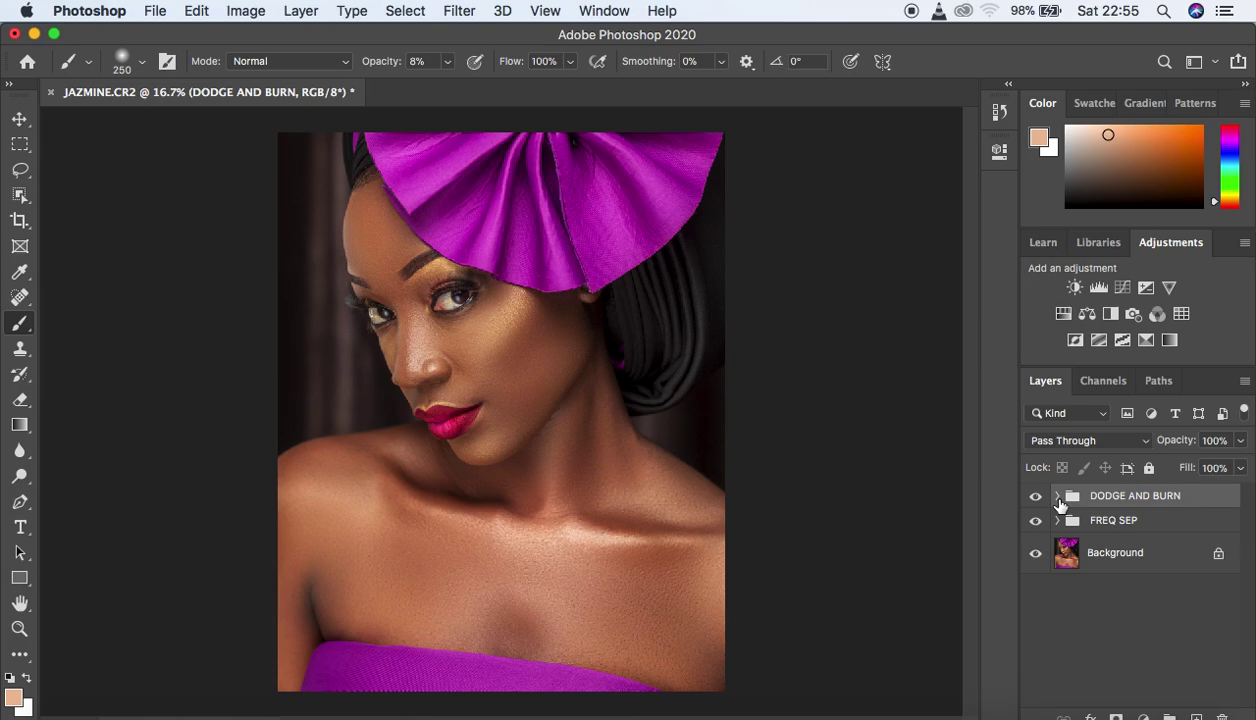
Add a Selective Color adjustment layer above the DODGE AND BURN group and set the Reds to Magenta -7% and Yellow -5%.
{"action": "key", "text": "super+minus"}
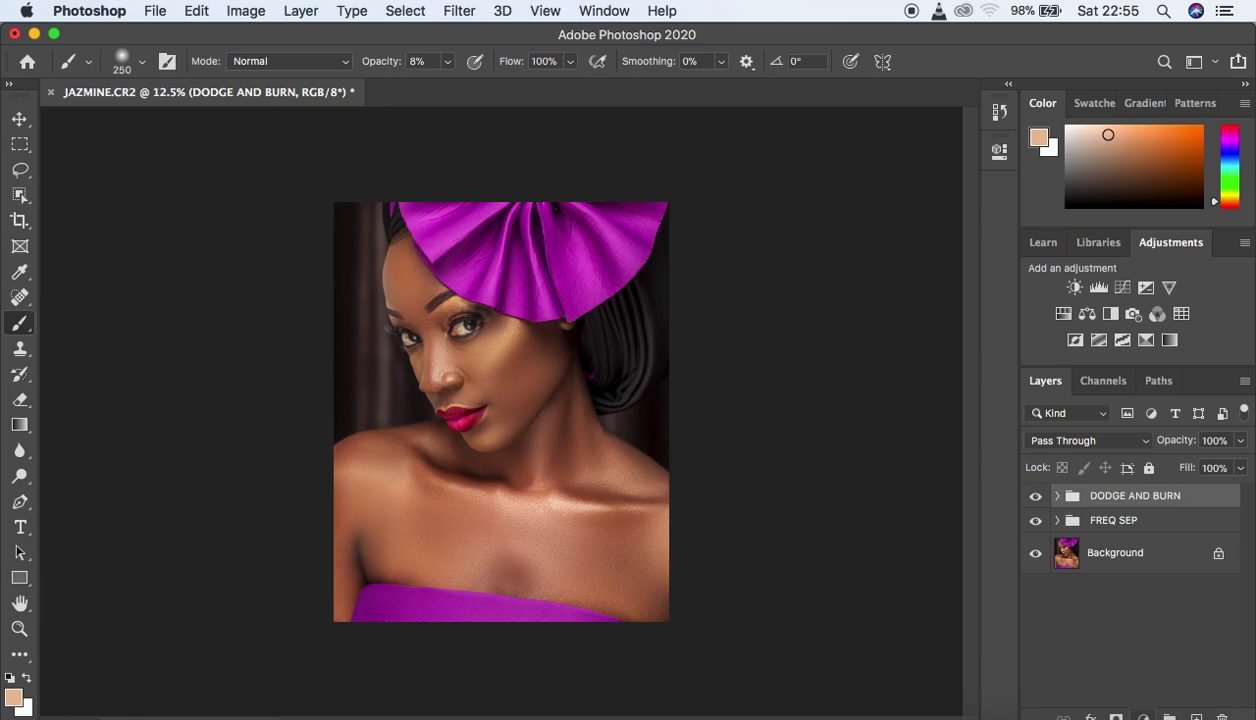
{"action": "left_click", "coordinate": [1143, 717]}
{"action": "left_click", "coordinate": [1150, 681]}
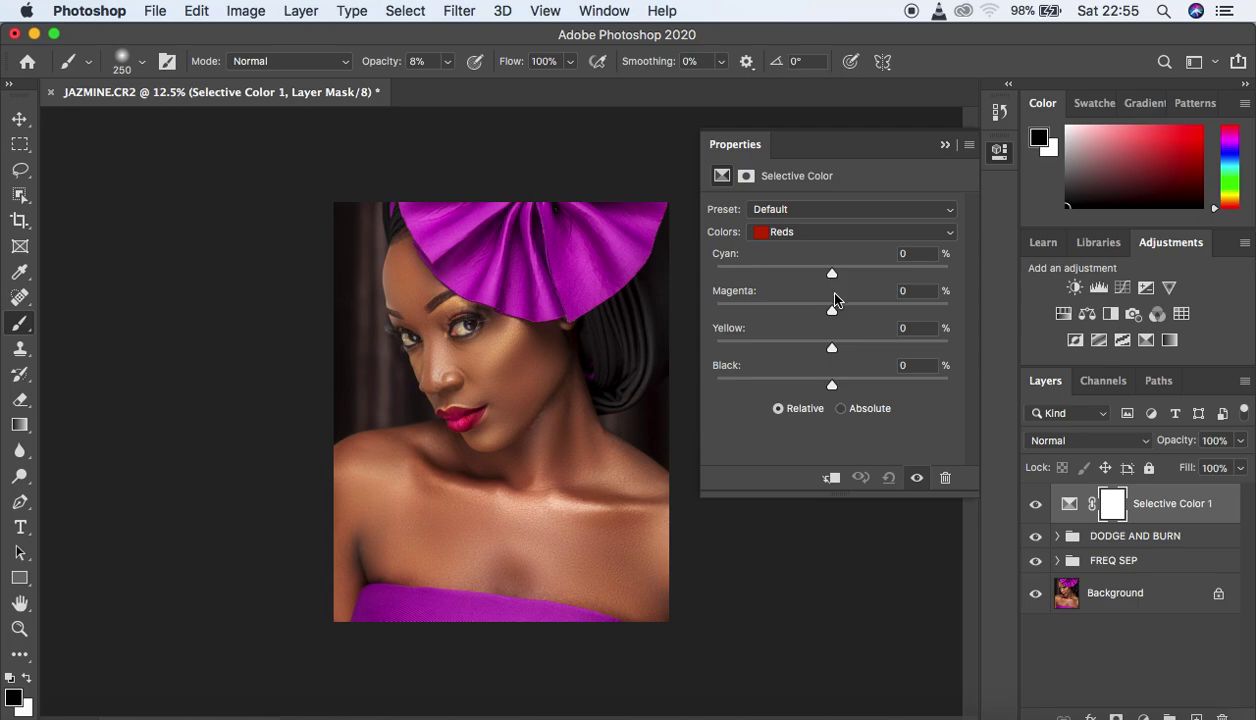
{"action": "left_click", "coordinate": [830, 356]}
{"action": "mouse_move", "coordinate": [830, 356]}
{"action": "left_mouse_down"}
{"action": "mouse_move", "coordinate": [813, 356]}
{"action": "mouse_move", "coordinate": [826, 352]}
{"action": "left_mouse_up"}
{"action": "left_click_drag", "start_coordinate": [833, 316], "coordinate": [825, 317]}
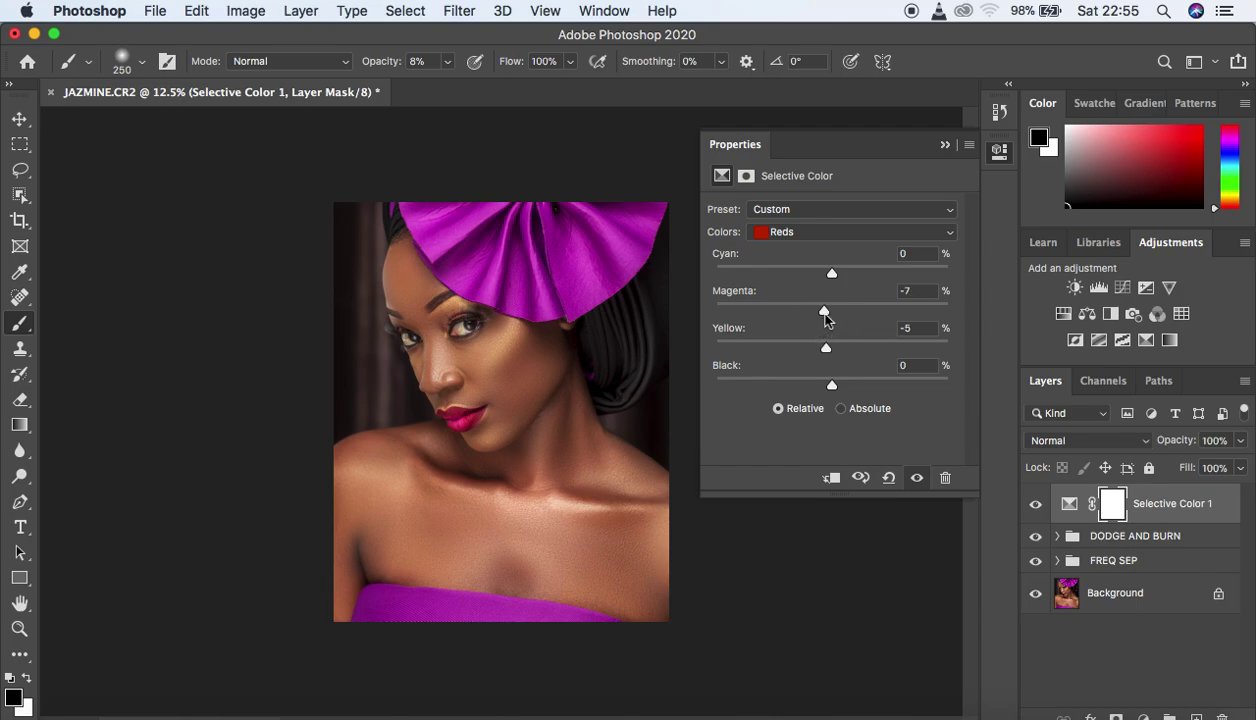
Reduce the Yellow amount slightly for the Yellows range in the Selective Color adjustment.
{"action": "left_click", "coordinate": [832, 232]}
{"action": "left_click", "coordinate": [830, 247]}
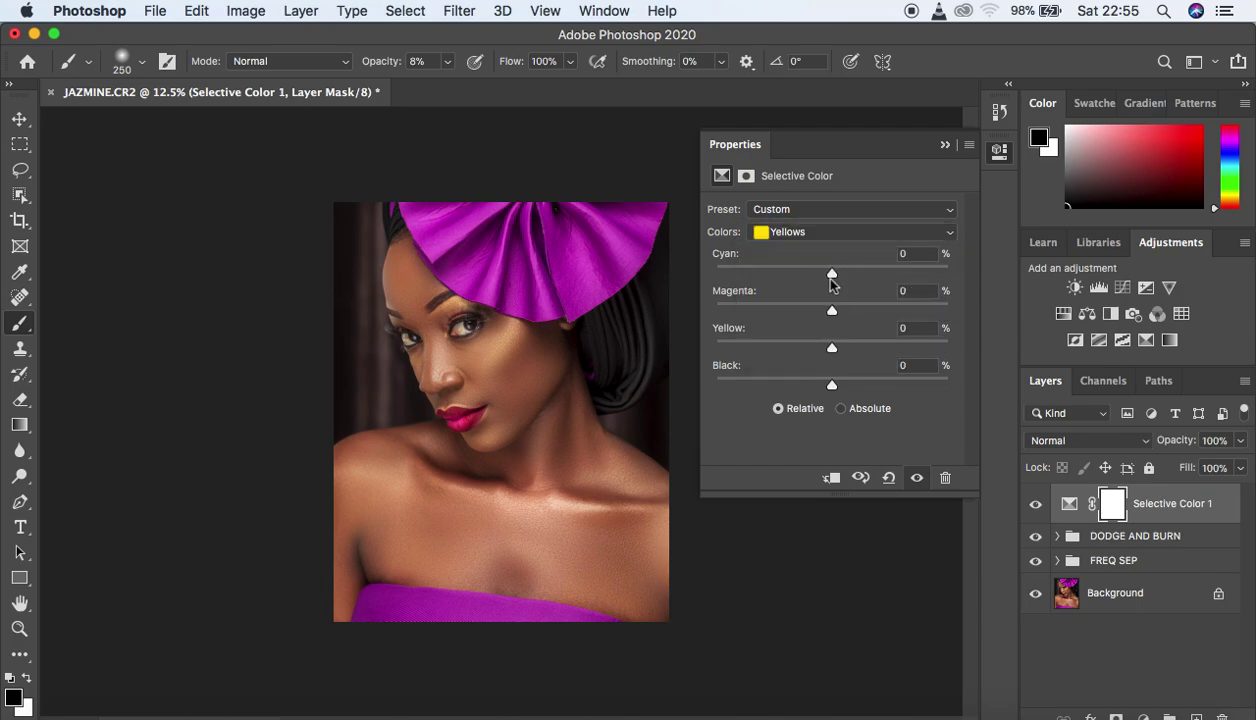
{"action": "left_click_drag", "start_coordinate": [832, 348], "coordinate": [819, 351]}
{"action": "left_click_drag", "start_coordinate": [819, 350], "coordinate": [826, 350]}
Set the Blacks range of the Selective Color adjustment to Yellow -8% and Black +3%, and collapse its properties.
{"action": "left_click", "coordinate": [840, 232]}
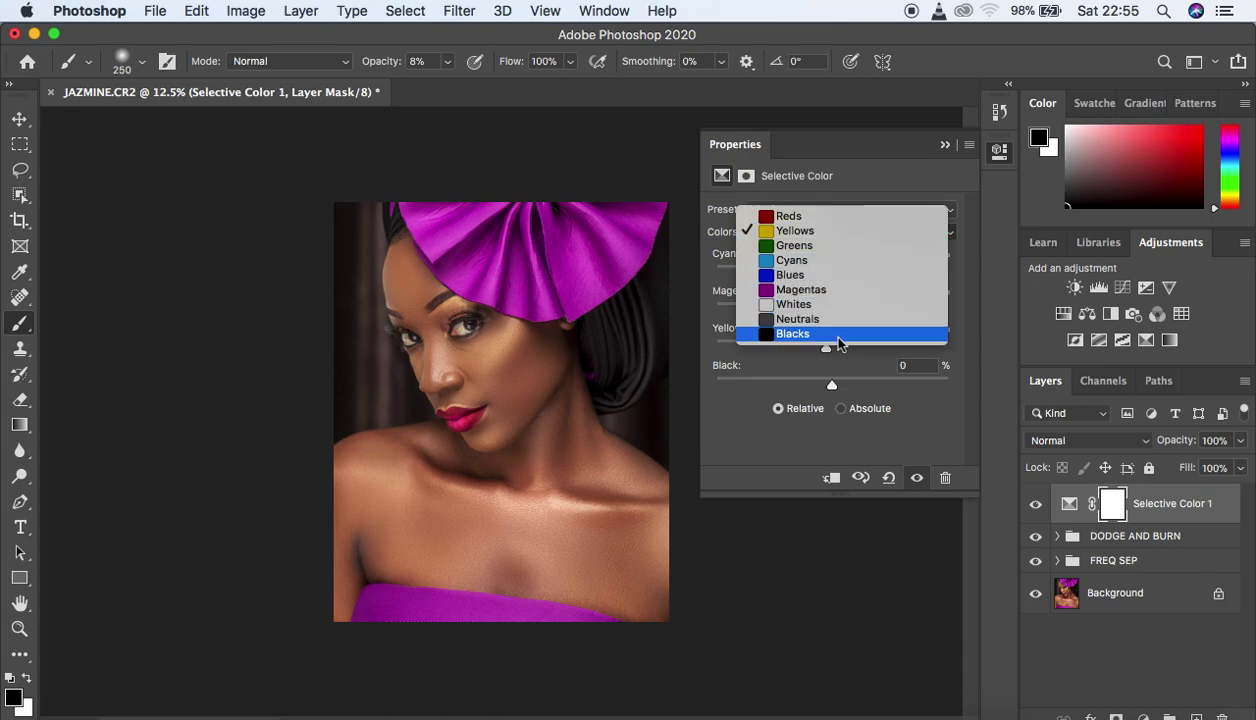
{"action": "left_click_drag", "start_coordinate": [836, 390], "coordinate": [818, 352]}
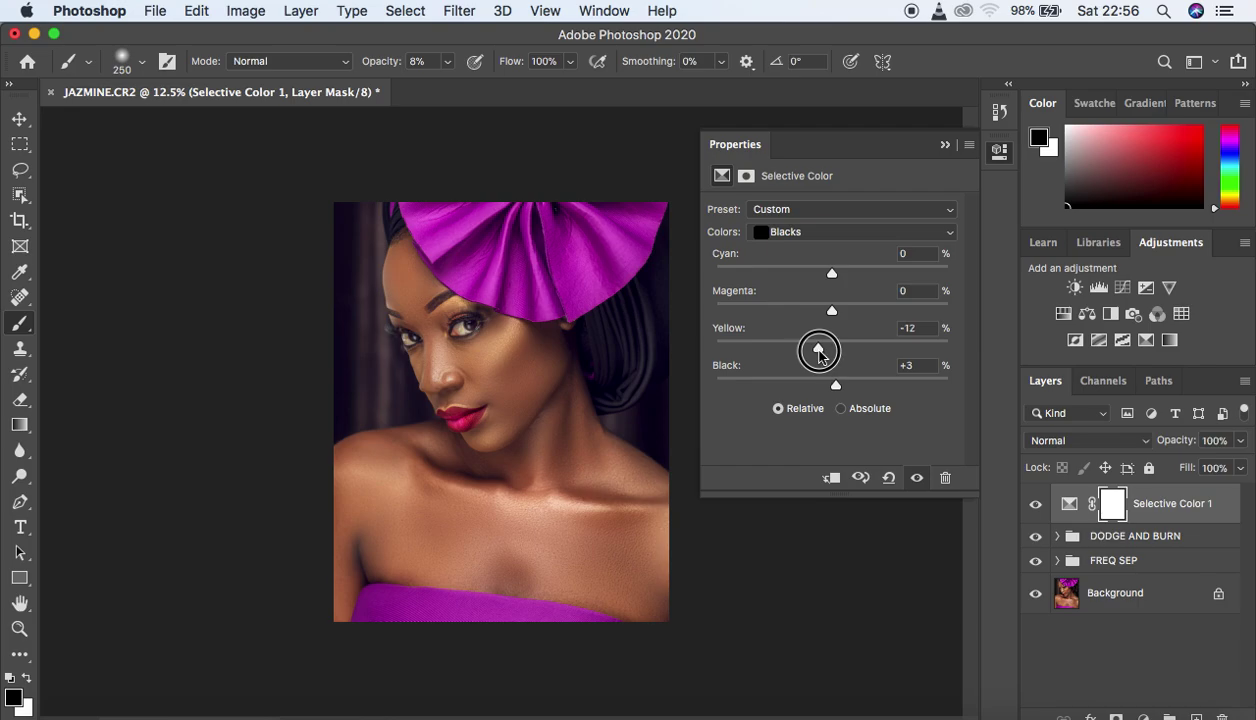
{"action": "left_click_drag", "start_coordinate": [818, 352], "coordinate": [822, 352]}
{"action": "left_click", "coordinate": [944, 145]}
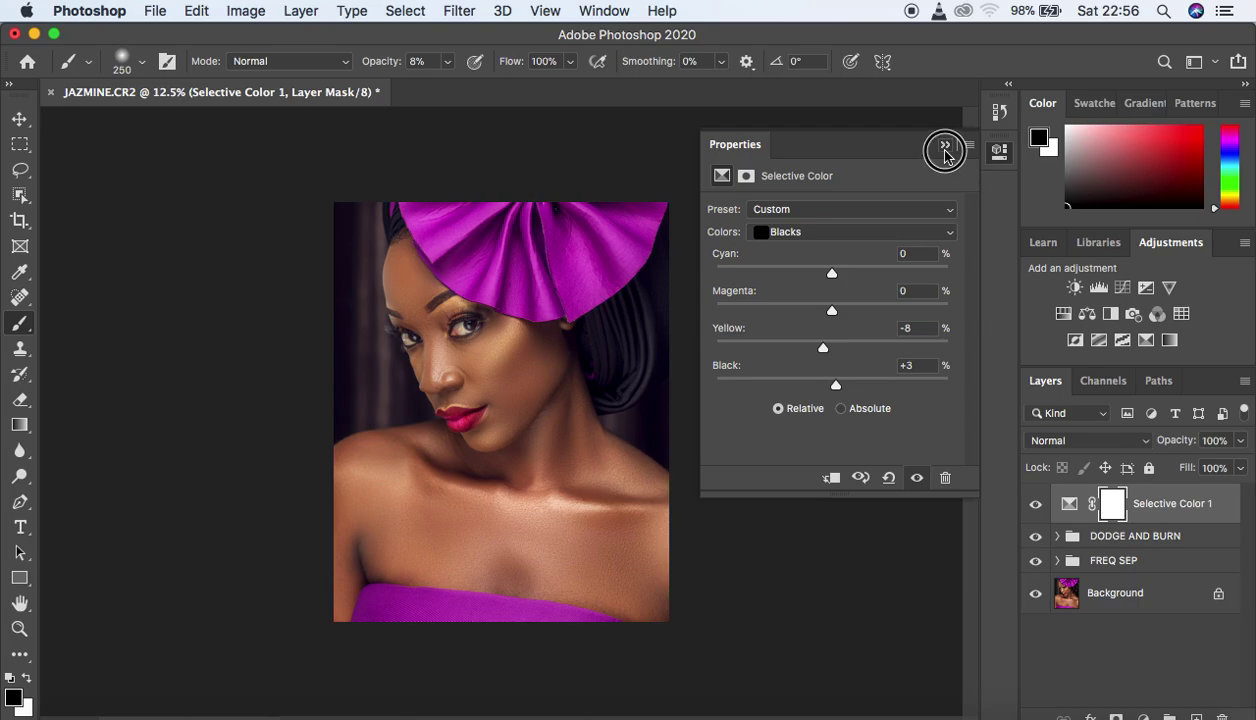
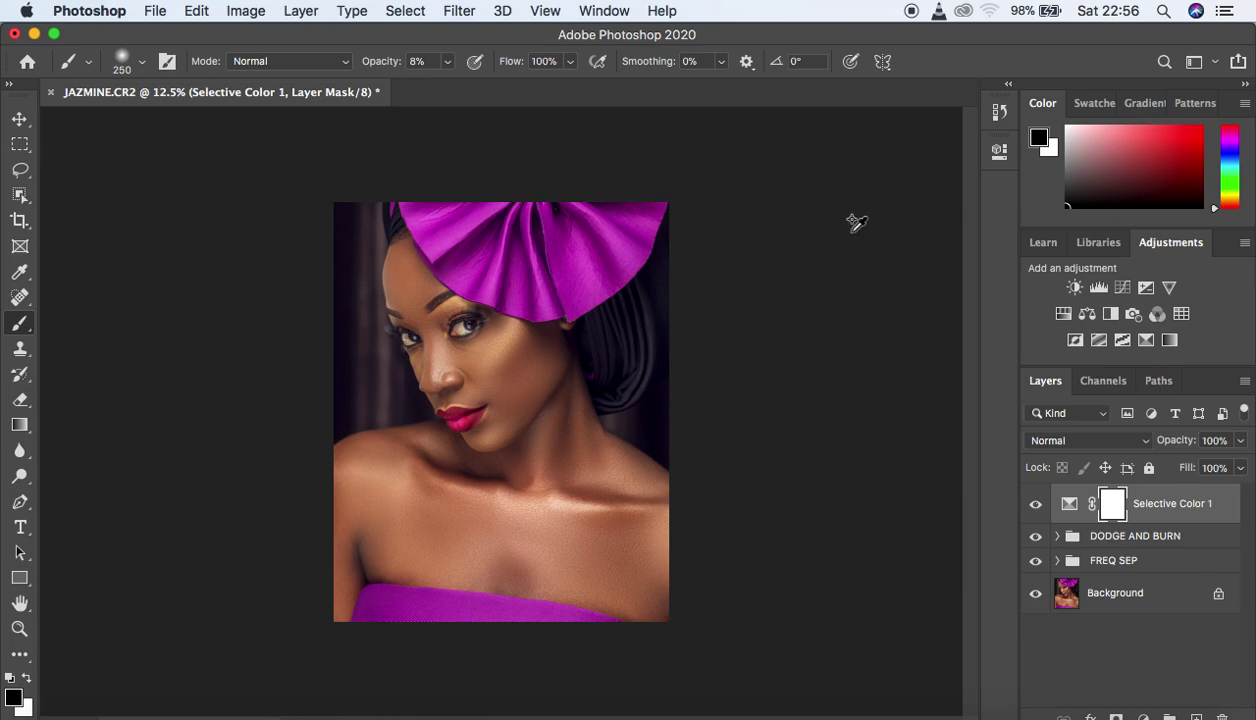
Stamp all visible layers into a new layer above Selective Color 1 and duplicate the stamped layer.
{"action": "key", "text": "super+alt+shift+e"}
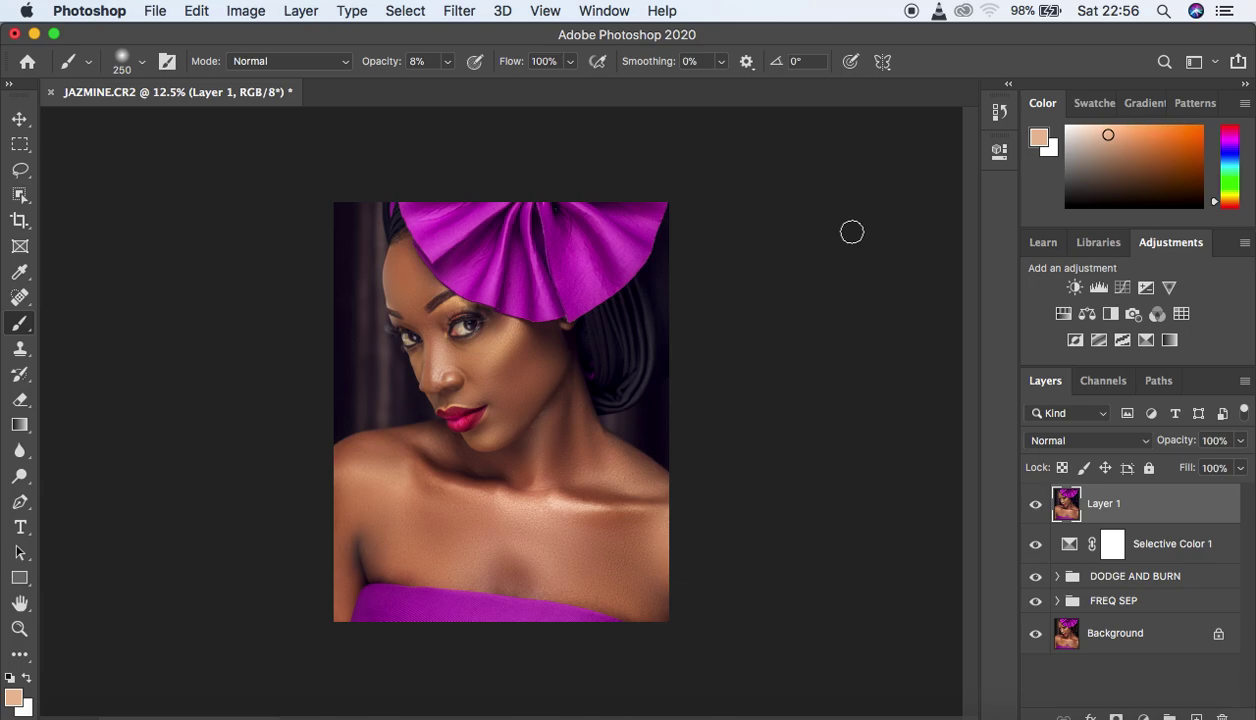
{"action": "key", "text": "super+j"}
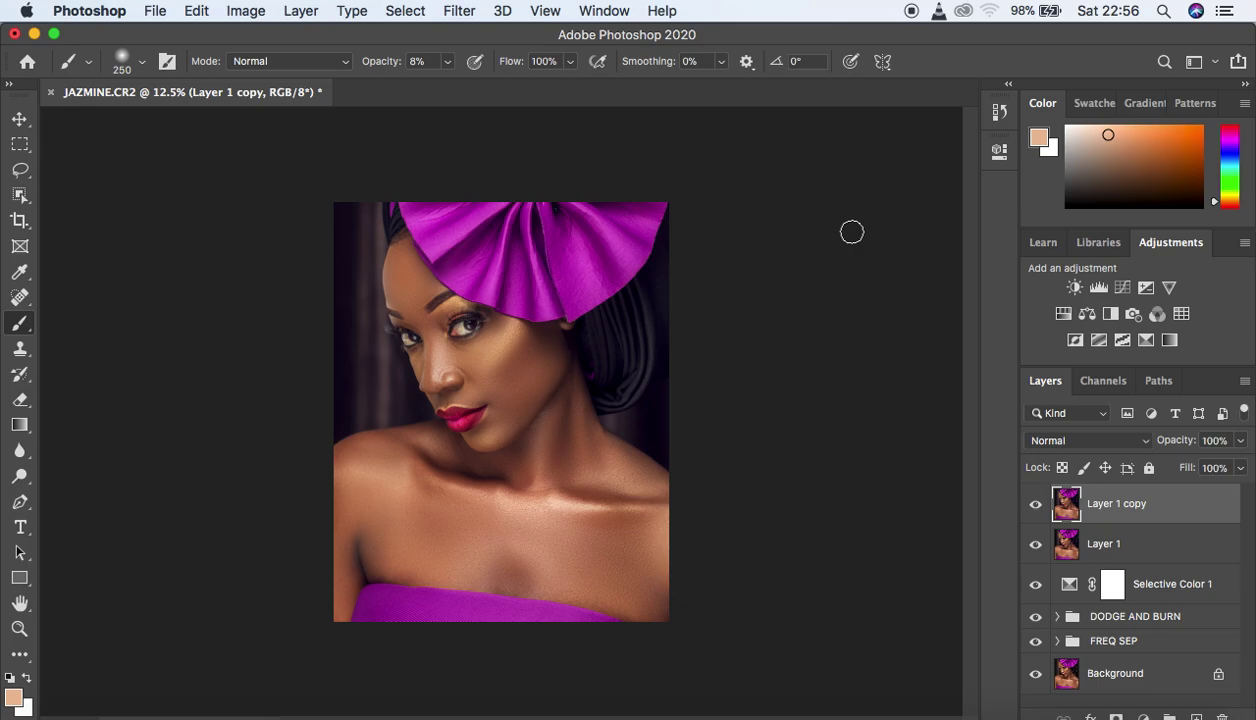
{"action": "key", "text": "super+plus"}
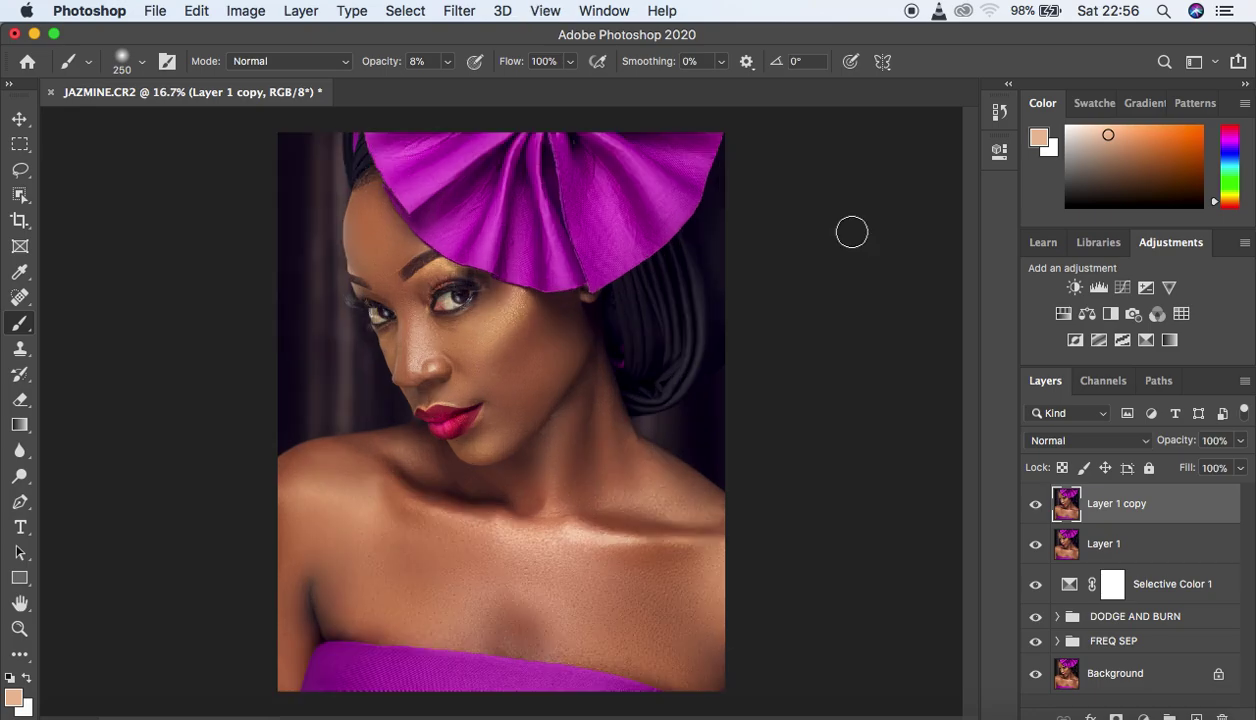
Open the Camera Raw Filter on the duplicated layer and set the Color Mixer hues to Reds about -46 and Oranges about +11.
{"action": "left_click", "coordinate": [450, 12]}
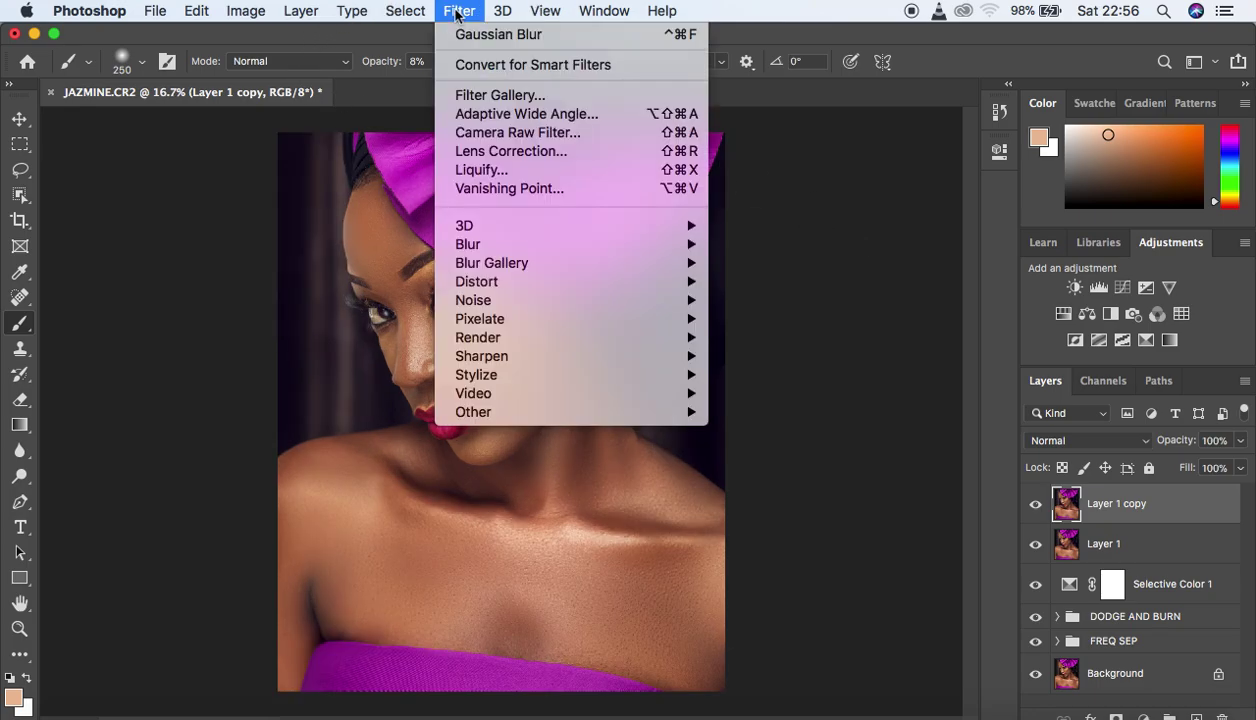
{"action": "left_click", "coordinate": [526, 134]}
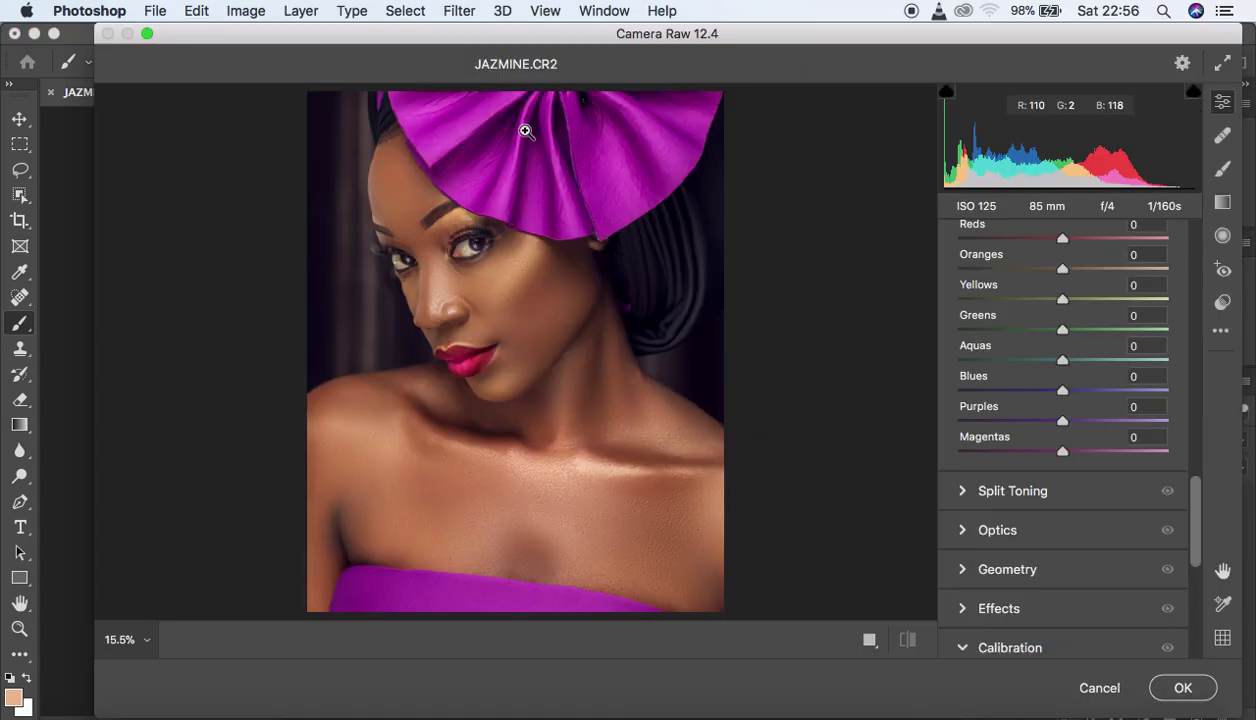
{"action": "left_click_drag", "start_coordinate": [1198, 511], "coordinate": [1193, 473]}
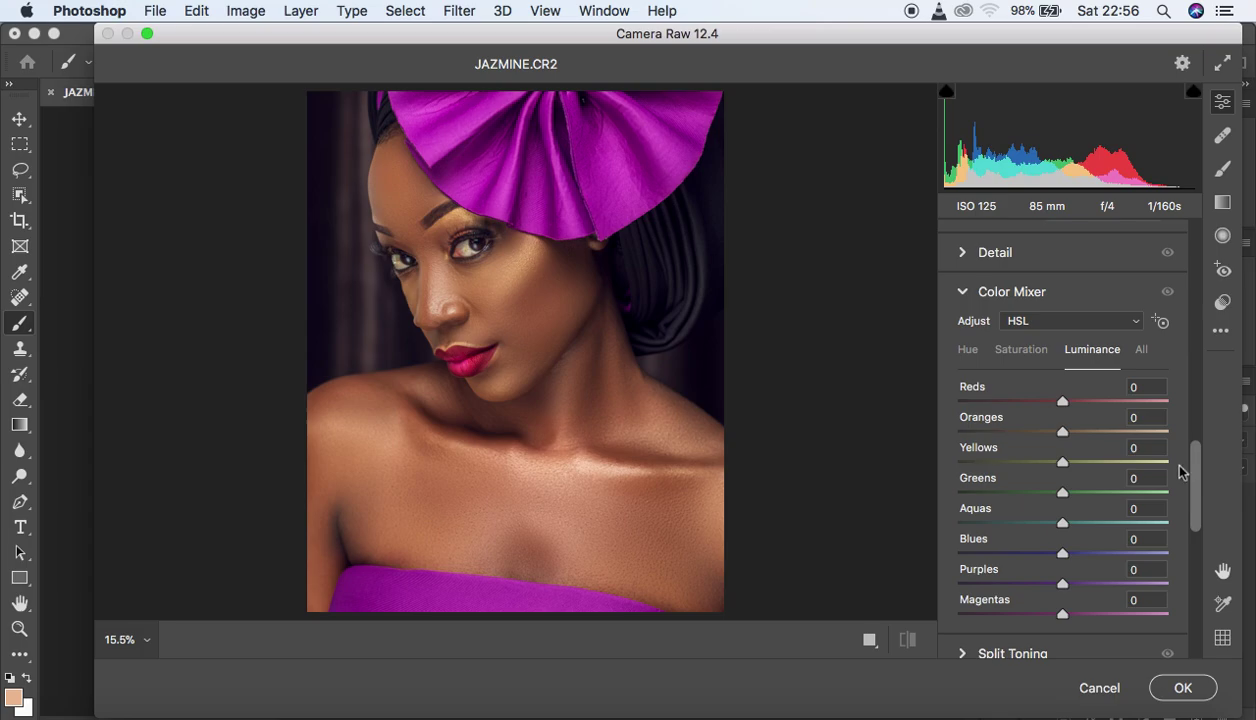
{"action": "left_click", "coordinate": [967, 351]}
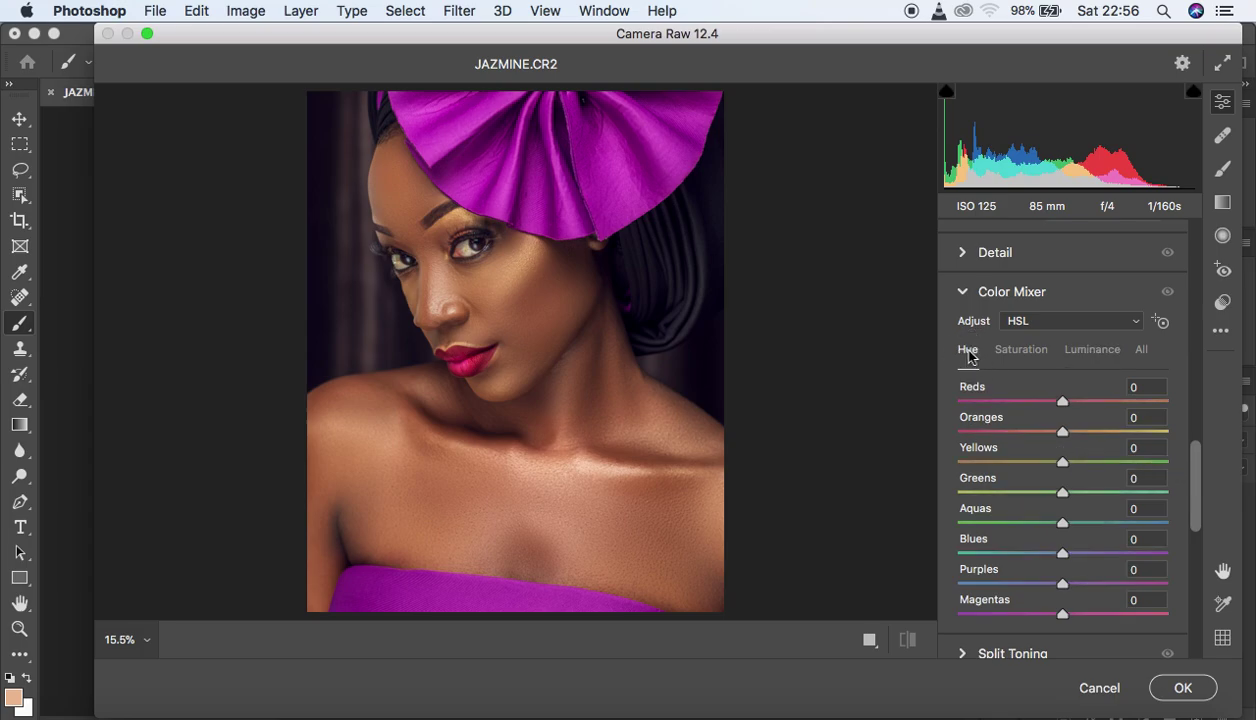
{"action": "left_click_drag", "start_coordinate": [1066, 406], "coordinate": [1016, 427]}
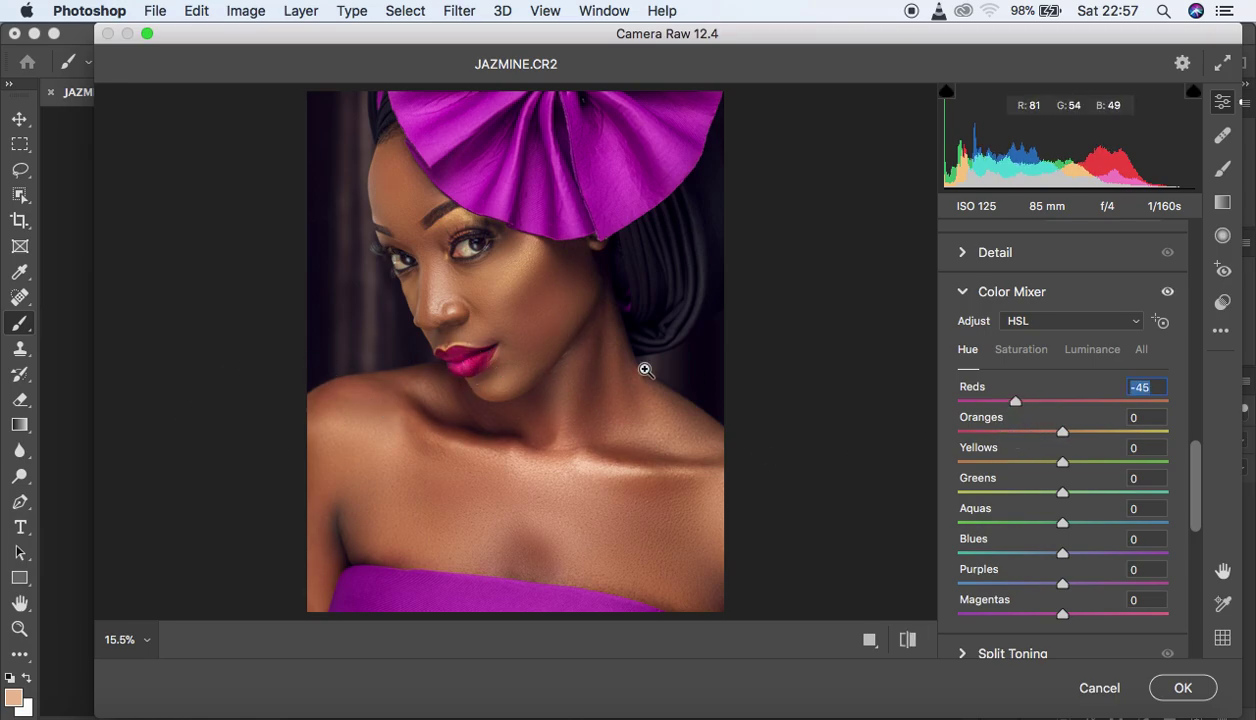
{"action": "left_click_drag", "start_coordinate": [1014, 403], "coordinate": [1077, 437]}
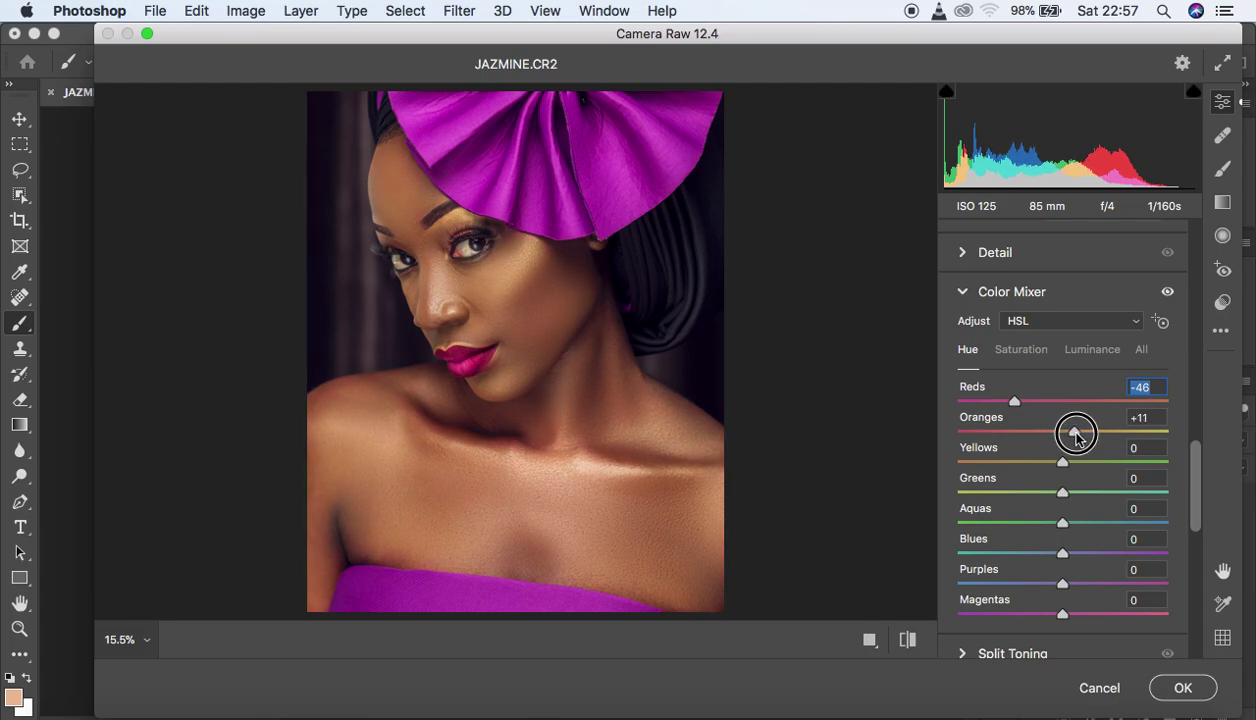
{"action": "left_click_drag", "start_coordinate": [1077, 437], "coordinate": [1076, 436]}
{"action": "left_click_drag", "start_coordinate": [1014, 407], "coordinate": [1013, 402]}
Set the Color Mixer saturation to Yellows -99 and Oranges -9, and fine-tune the Reds.
{"action": "left_click", "coordinate": [1020, 352]}
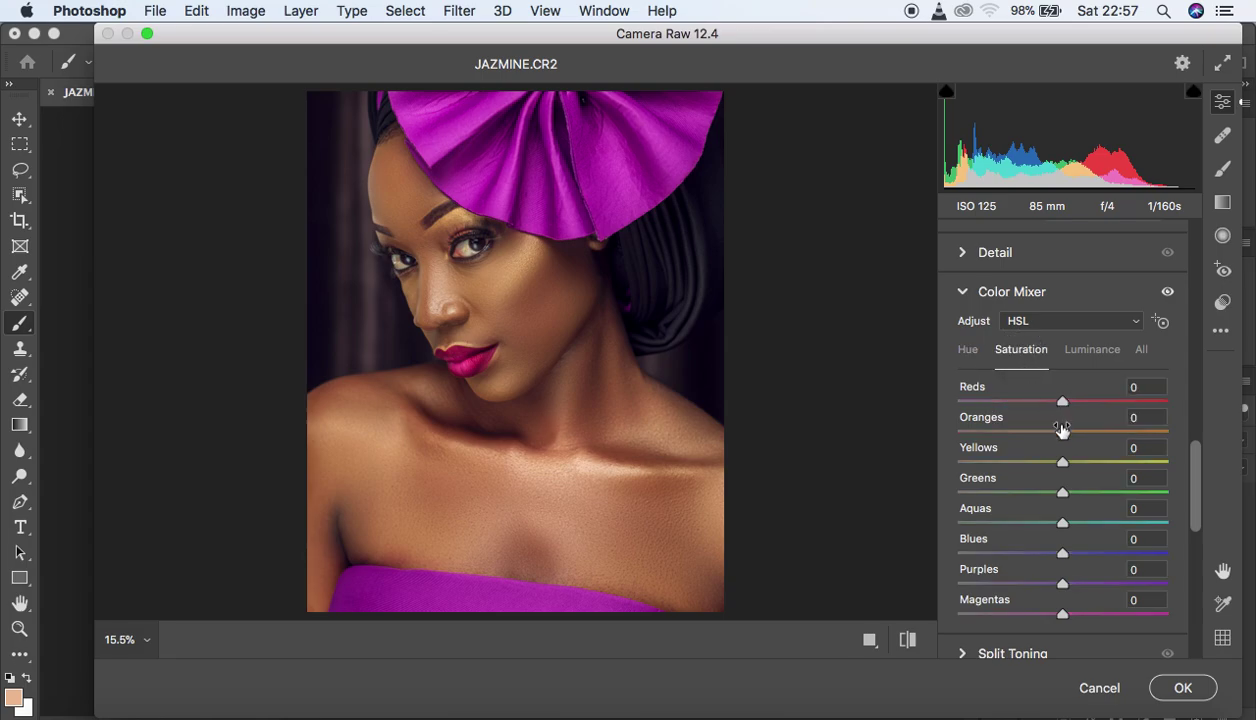
{"action": "left_click_drag", "start_coordinate": [1062, 470], "coordinate": [957, 477]}
{"action": "mouse_move", "coordinate": [1063, 435]}
{"action": "left_mouse_down"}
{"action": "mouse_move", "coordinate": [1043, 435]}
{"action": "mouse_move", "coordinate": [1053, 445]}
{"action": "left_mouse_up"}
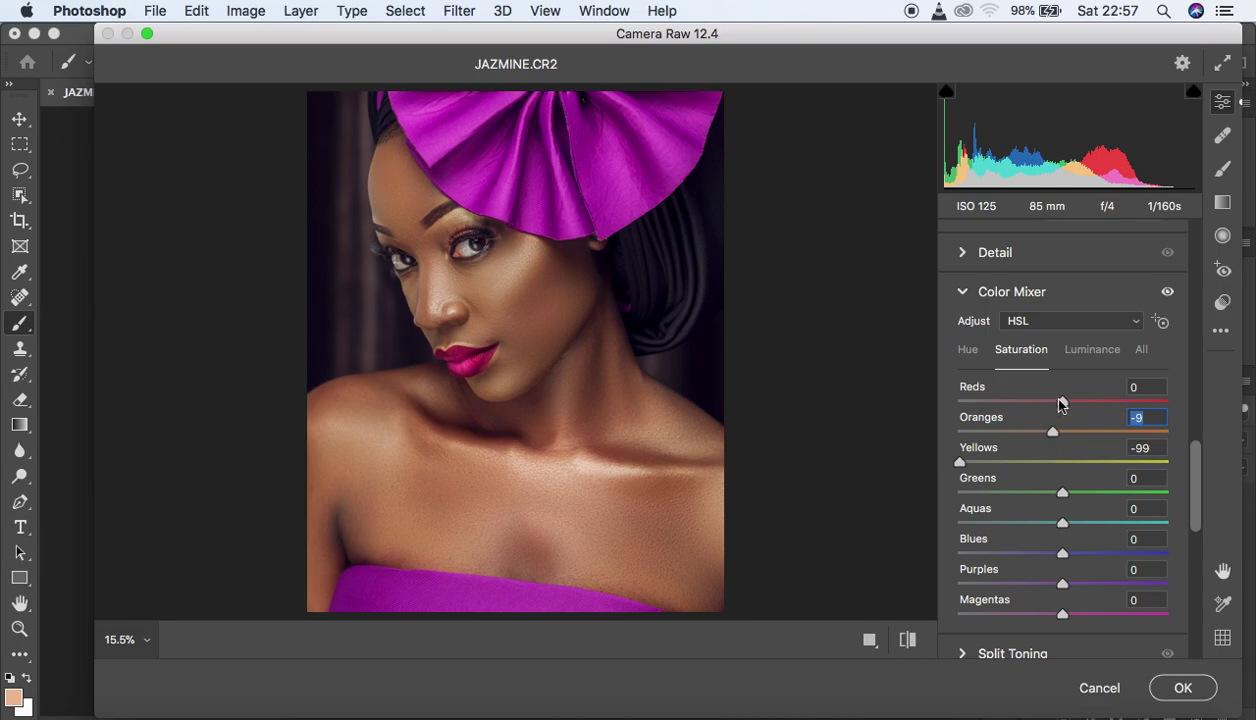
{"action": "mouse_move", "coordinate": [1063, 402]}
{"action": "left_mouse_down"}
{"action": "mouse_move", "coordinate": [1037, 409]}
{"action": "mouse_move", "coordinate": [1063, 420]}
{"action": "left_mouse_up"}
In Calibration, set Red Primary to Hue +1 and Saturation -7, and Green Primary to Hue -8 and Saturation -7.
{"action": "left_click_drag", "start_coordinate": [1192, 460], "coordinate": [1186, 590]}
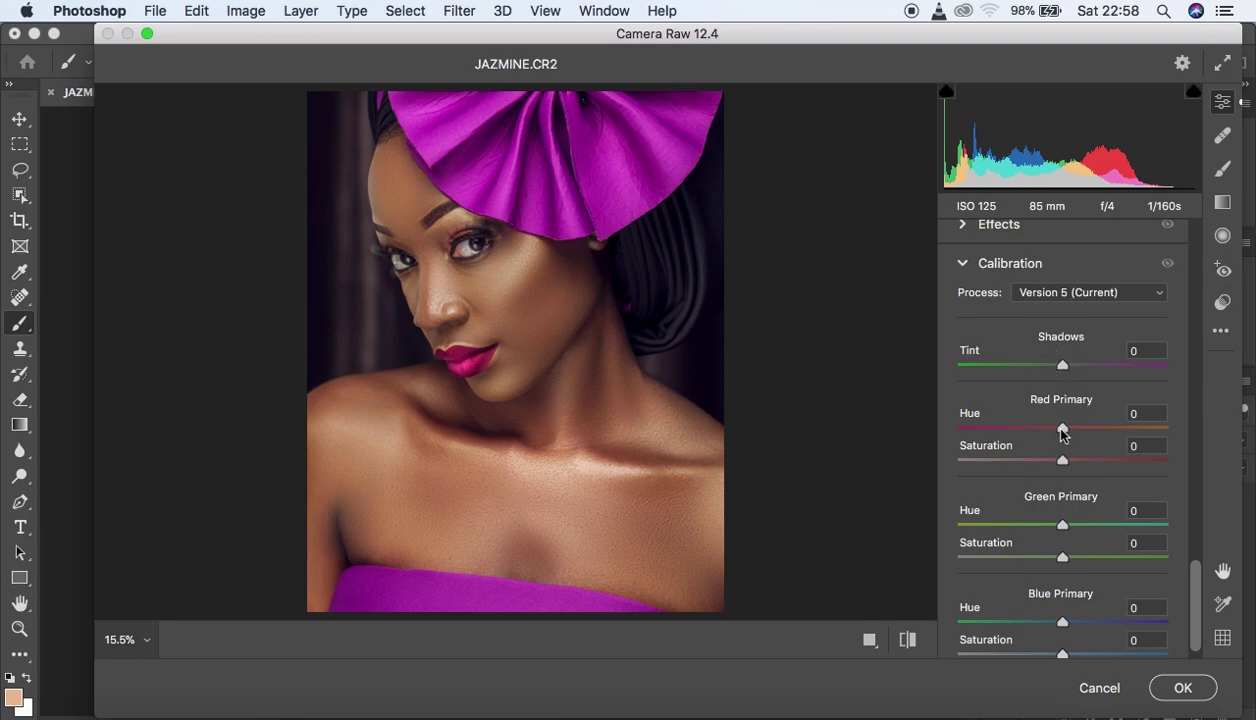
{"action": "left_click_drag", "start_coordinate": [1065, 432], "coordinate": [1055, 466]}
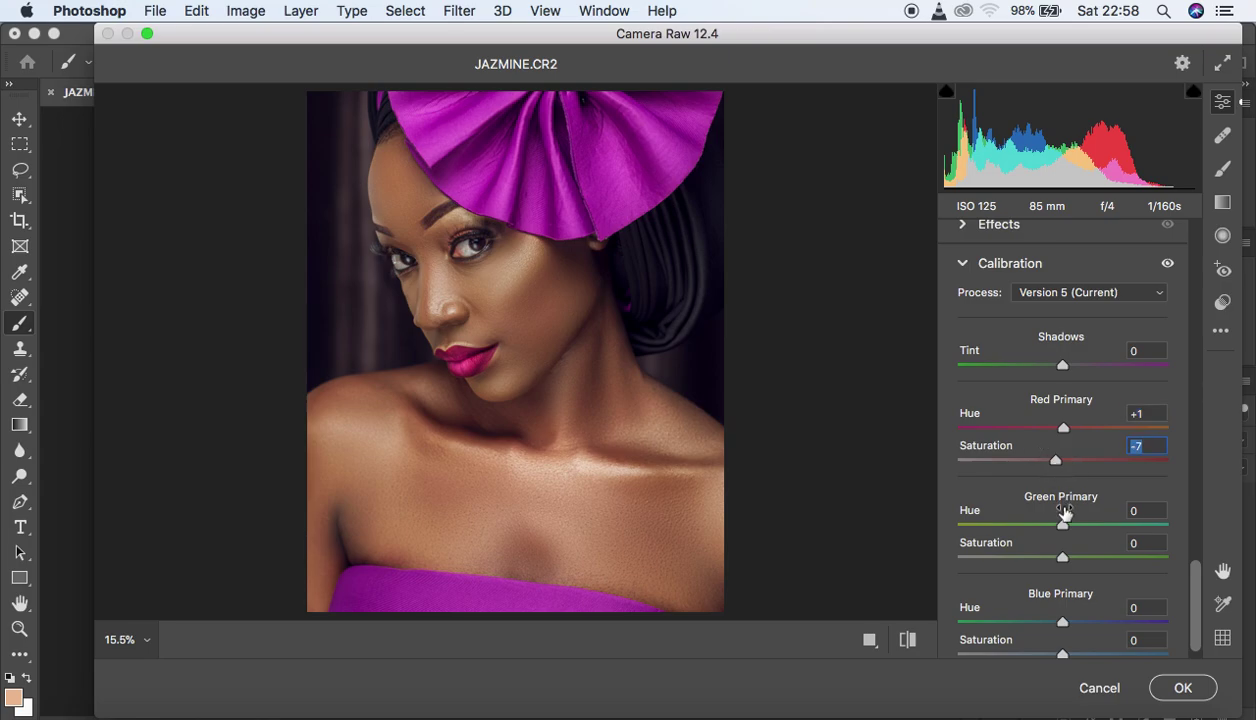
{"action": "left_click_drag", "start_coordinate": [1062, 524], "coordinate": [1055, 557]}
{"action": "left_click", "coordinate": [1064, 558]}
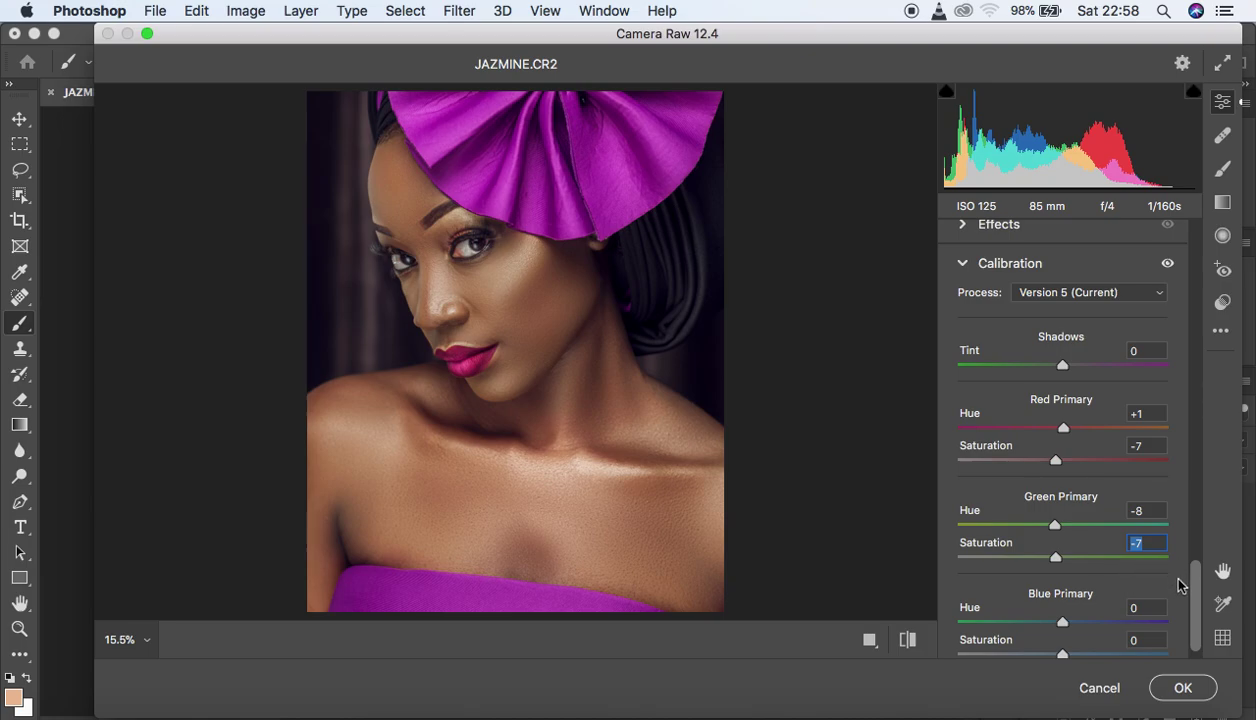
Set the Blue Primary calibration to Hue +4 and Saturation -1.
{"action": "scroll", "coordinate": [1198, 594], "scroll_direction": "down", "scroll_amount": 2}
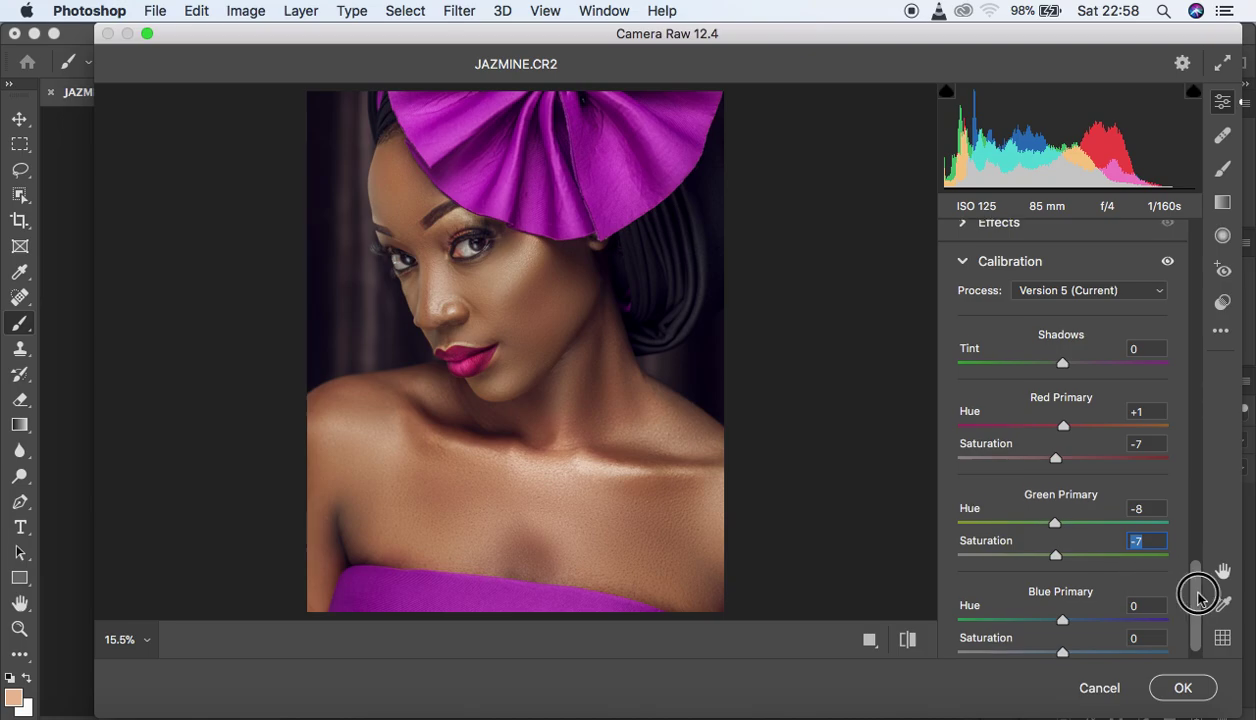
{"action": "left_click", "coordinate": [1064, 608]}
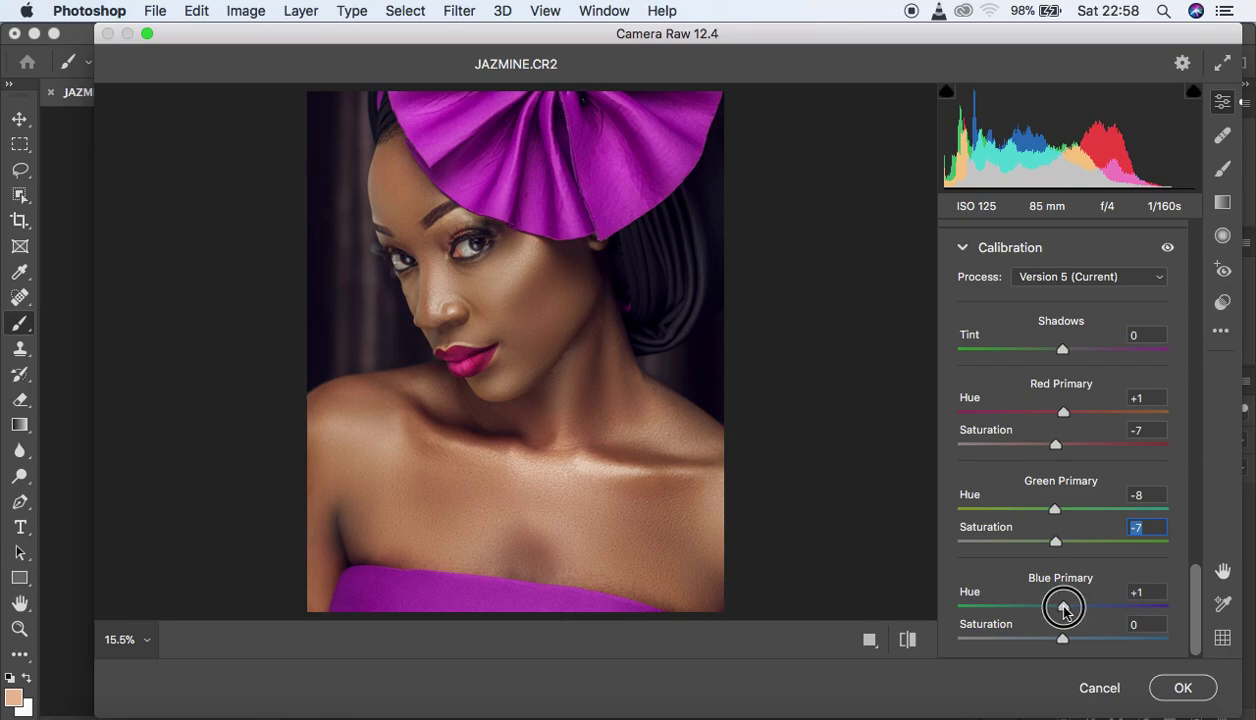
{"action": "mouse_move", "coordinate": [1063, 608]}
{"action": "left_mouse_down"}
{"action": "mouse_move", "coordinate": [1040, 608]}
{"action": "mouse_move", "coordinate": [1082, 610]}
{"action": "mouse_move", "coordinate": [1066, 613]}
{"action": "left_mouse_up"}
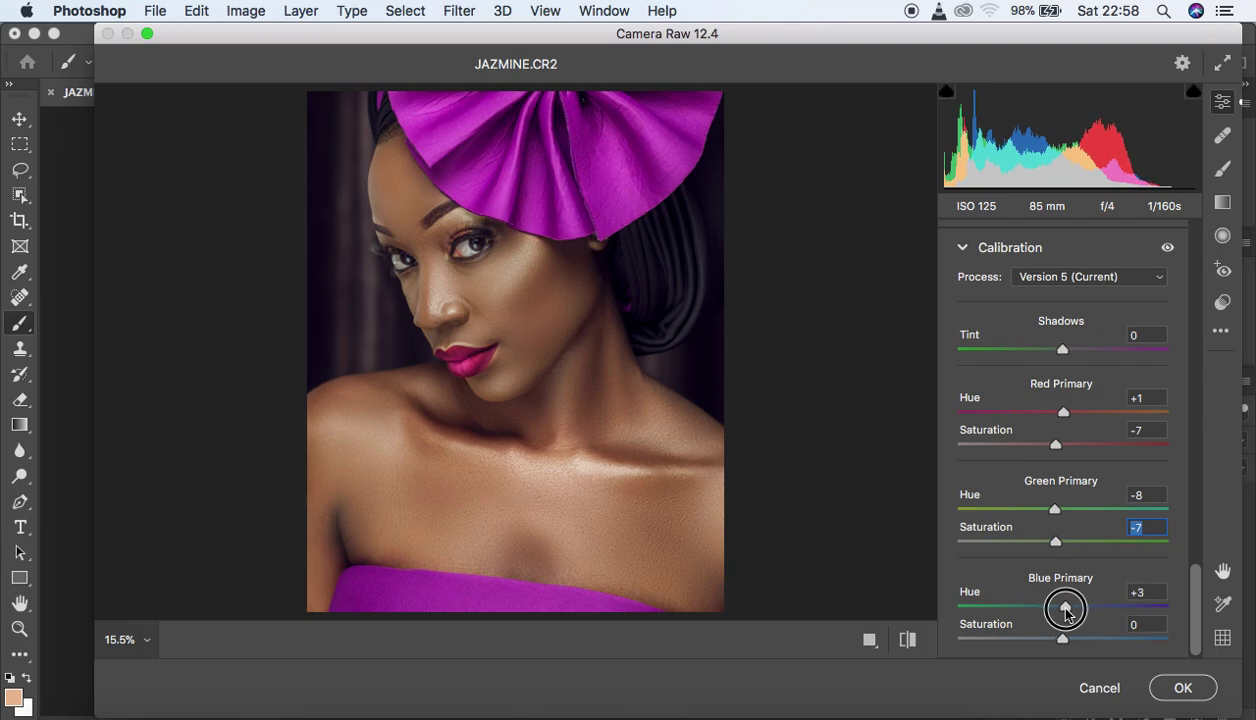
{"action": "left_click_drag", "start_coordinate": [1068, 613], "coordinate": [1068, 612]}
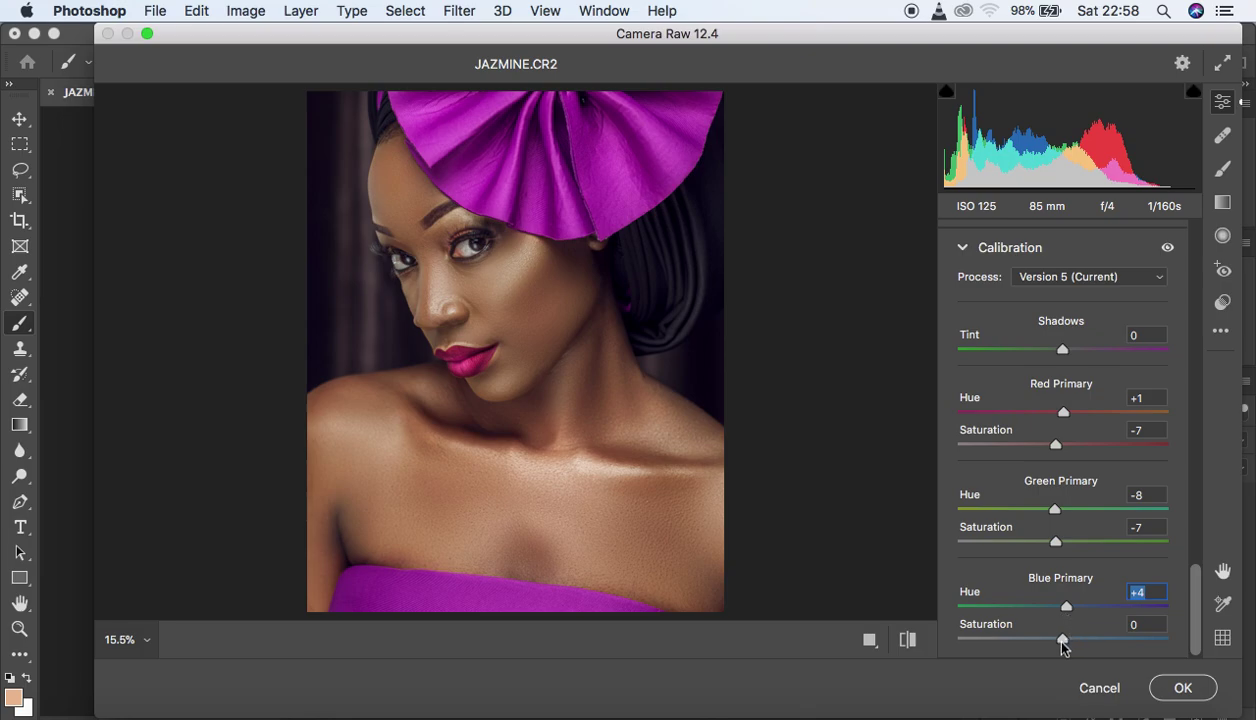
{"action": "left_click_drag", "start_coordinate": [1061, 642], "coordinate": [1059, 645]}
{"action": "left_click_drag", "start_coordinate": [1060, 646], "coordinate": [1062, 645]}
Cycle through the before and after views, and set the Red Primary calibration to Hue -3 and Saturation -3.
{"action": "left_click", "coordinate": [908, 640]}
{"action": "left_click", "coordinate": [908, 640]}
{"action": "left_click", "coordinate": [908, 640]}
{"action": "left_click", "coordinate": [908, 640]}
{"action": "left_click_drag", "start_coordinate": [1065, 419], "coordinate": [1062, 456]}
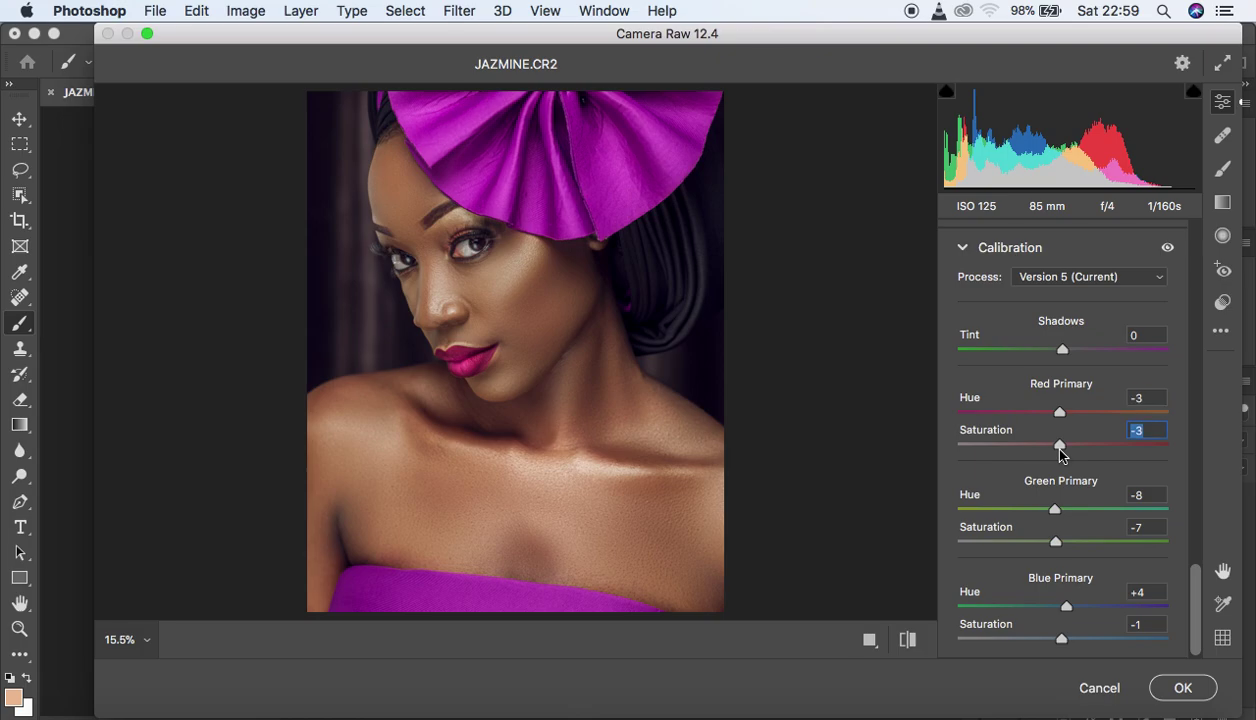
Set the Basic adjustments to Contrast +9, Blacks -4 and Clarity +9.
{"action": "left_click_drag", "start_coordinate": [1194, 593], "coordinate": [1247, 259]}
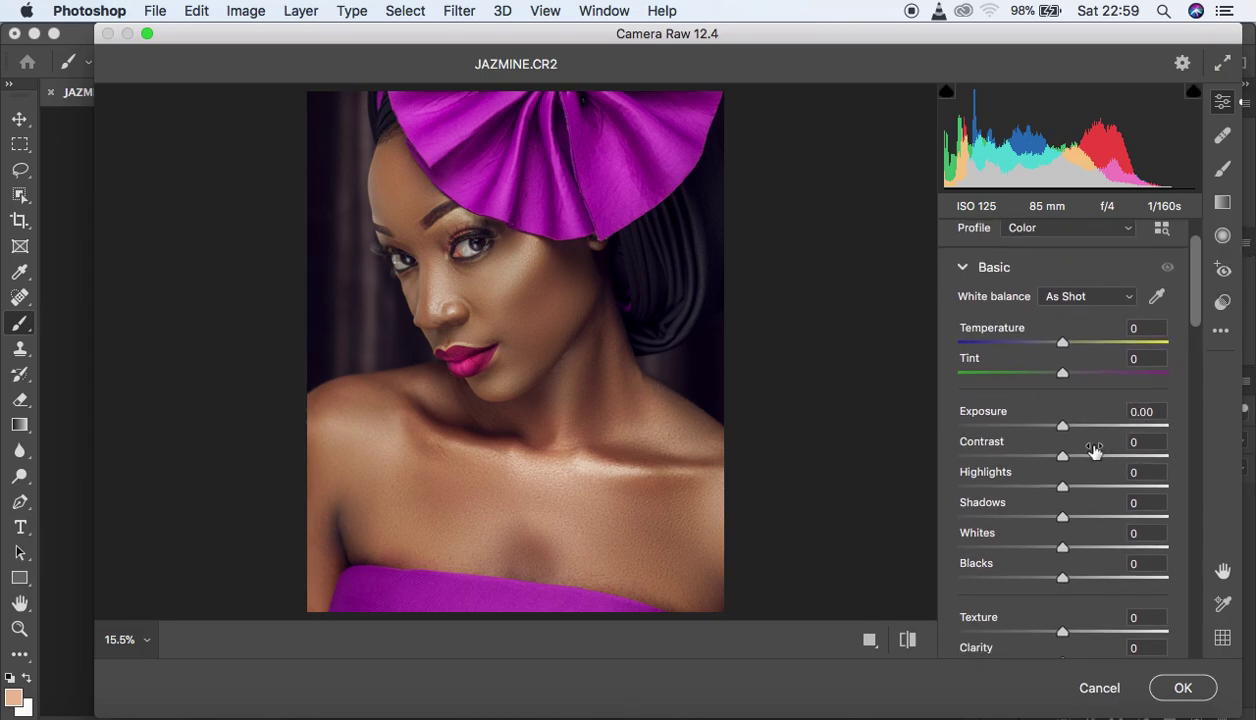
{"action": "left_click_drag", "start_coordinate": [1063, 457], "coordinate": [1073, 462]}
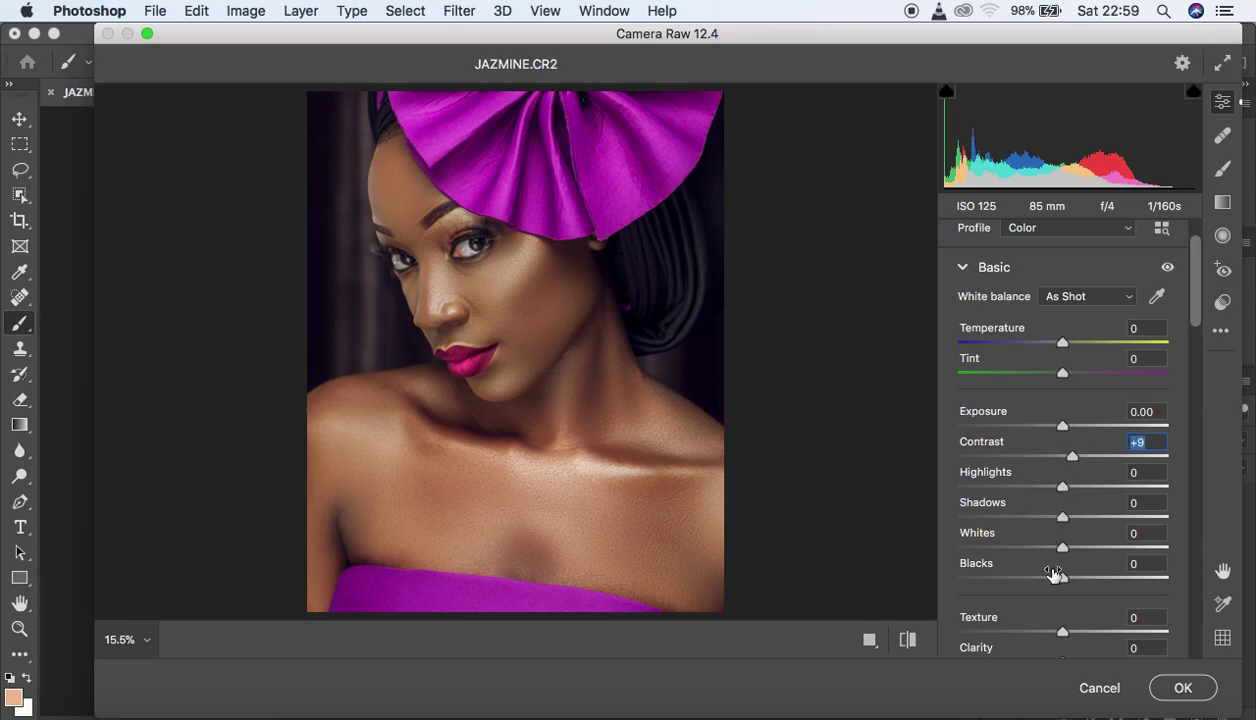
{"action": "left_click_drag", "start_coordinate": [1058, 577], "coordinate": [1060, 581]}
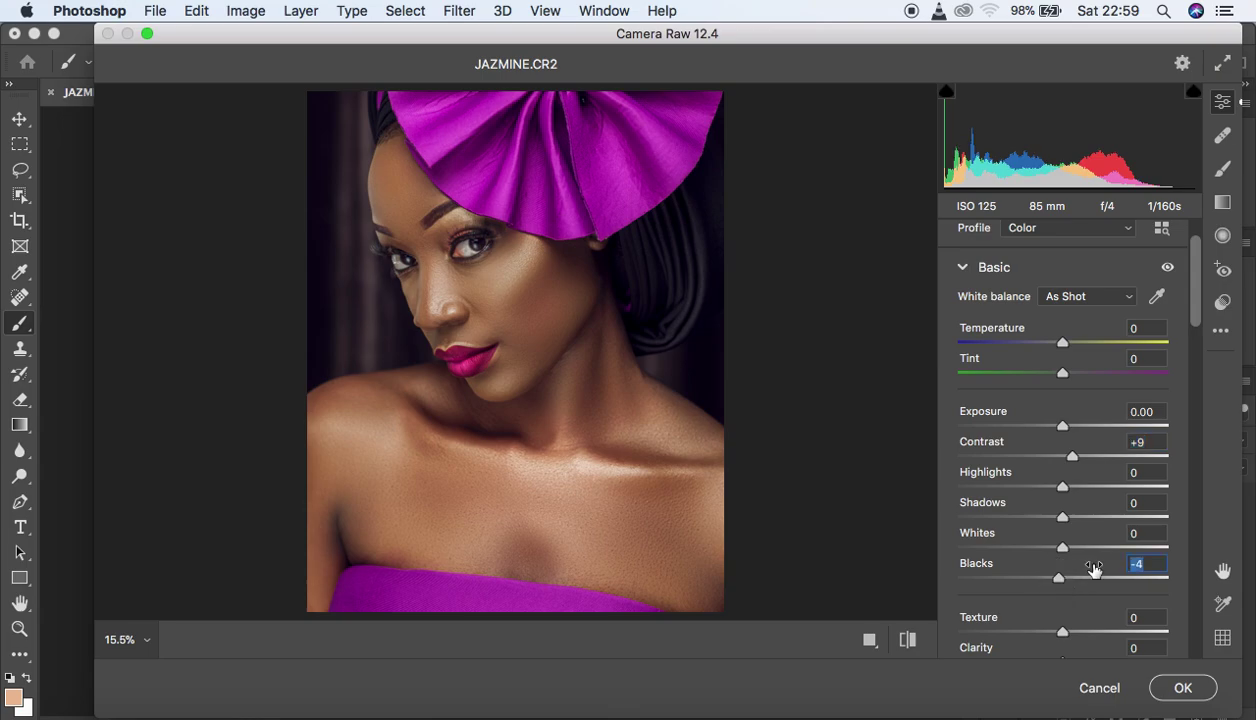
{"action": "left_click_drag", "start_coordinate": [1196, 314], "coordinate": [1196, 345]}
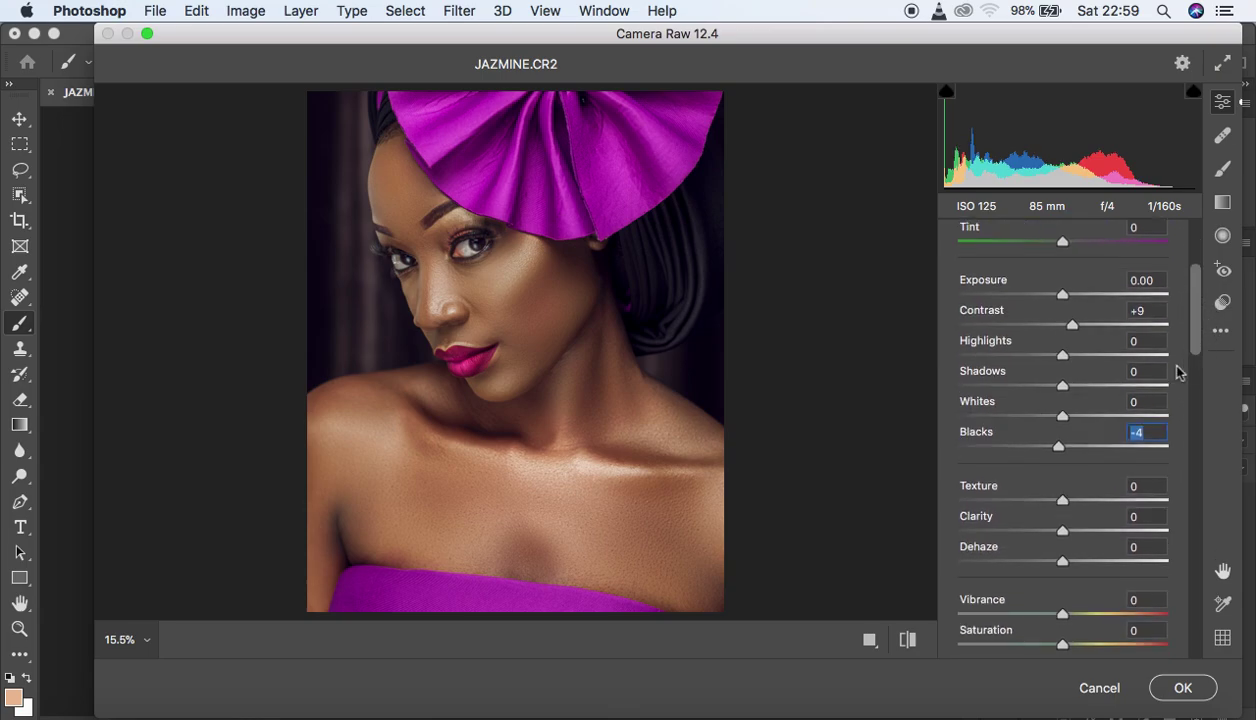
{"action": "left_click_drag", "start_coordinate": [1063, 535], "coordinate": [1071, 529]}
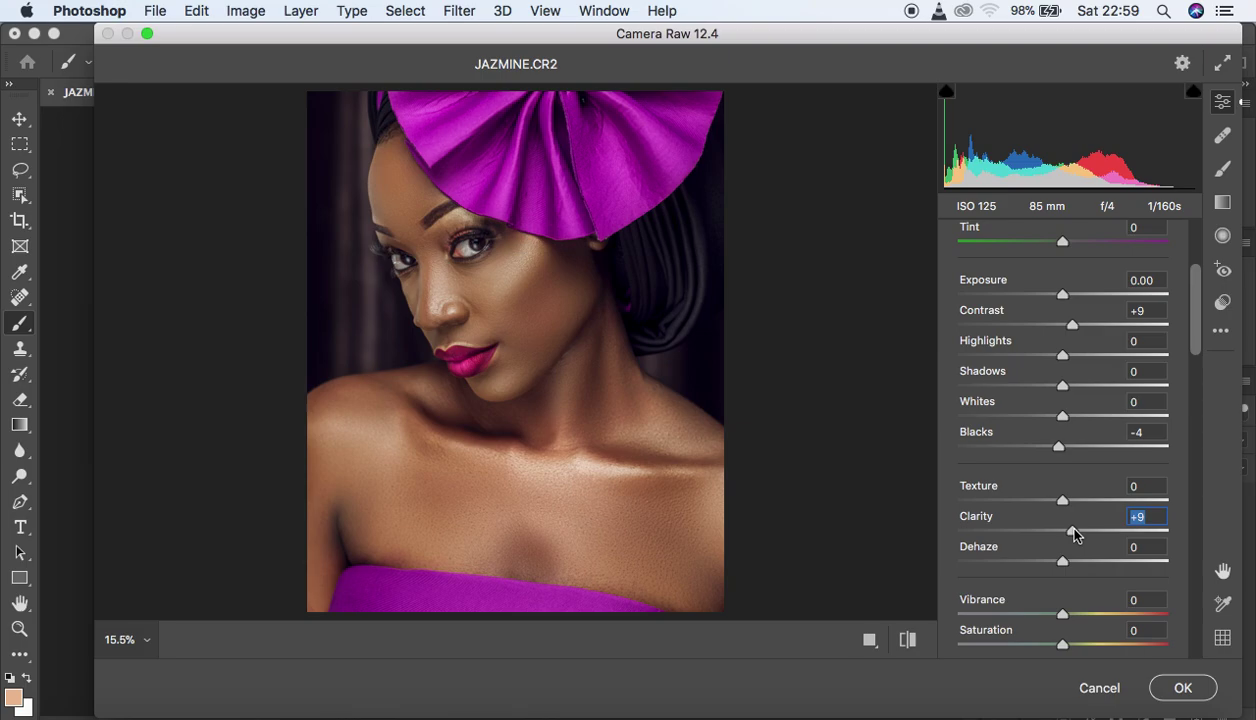
Start an adjustment brush for the whites of the eyes with Temperature -11 and Tint +62.
{"action": "left_click", "coordinate": [389, 247]}
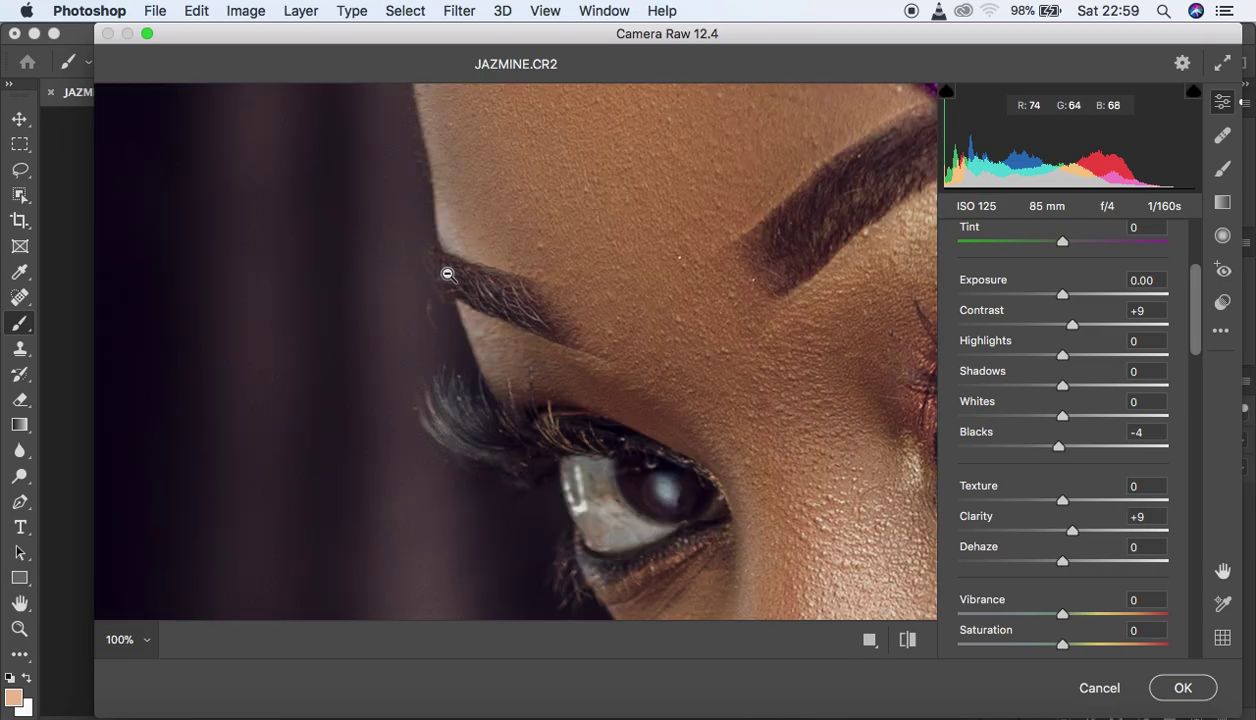
{"action": "key", "text": "h"}
{"action": "left_click_drag", "start_coordinate": [815, 373], "coordinate": [460, 250]}
{"action": "left_click_drag", "start_coordinate": [684, 334], "coordinate": [659, 356]}
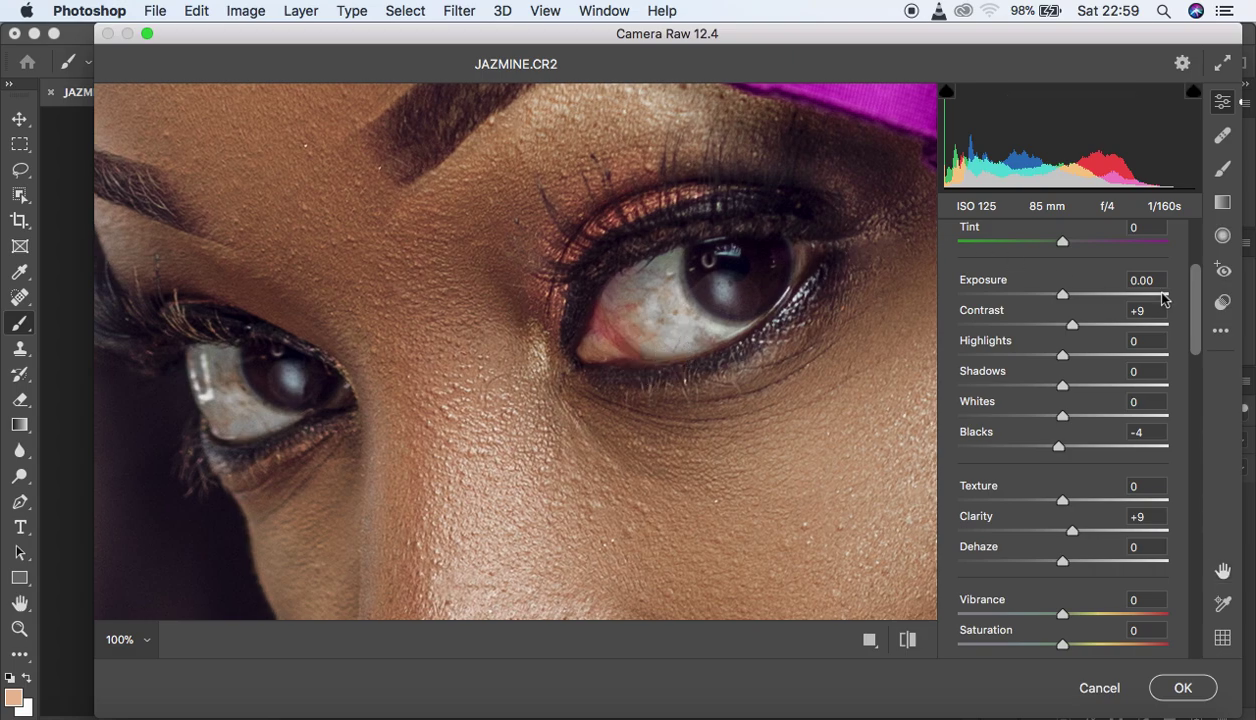
{"action": "scroll", "coordinate": [1198, 300], "scroll_direction": "up", "scroll_amount": 5}
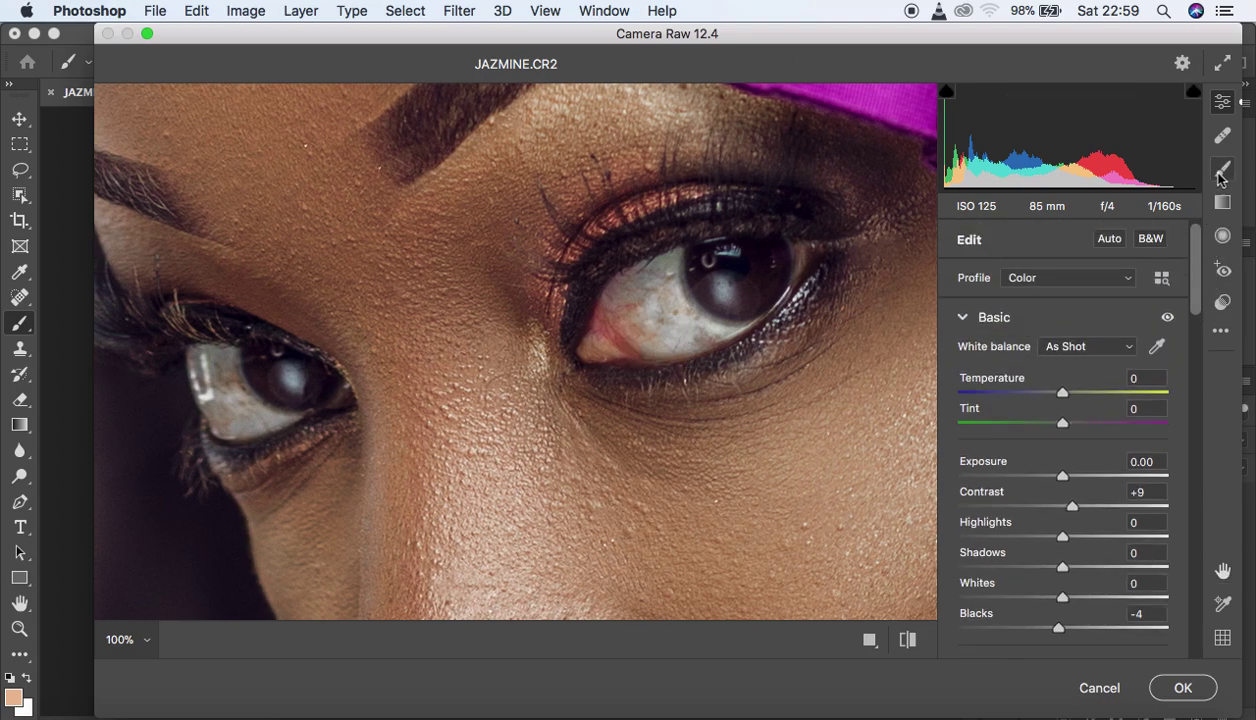
{"action": "left_click", "coordinate": [1218, 174]}
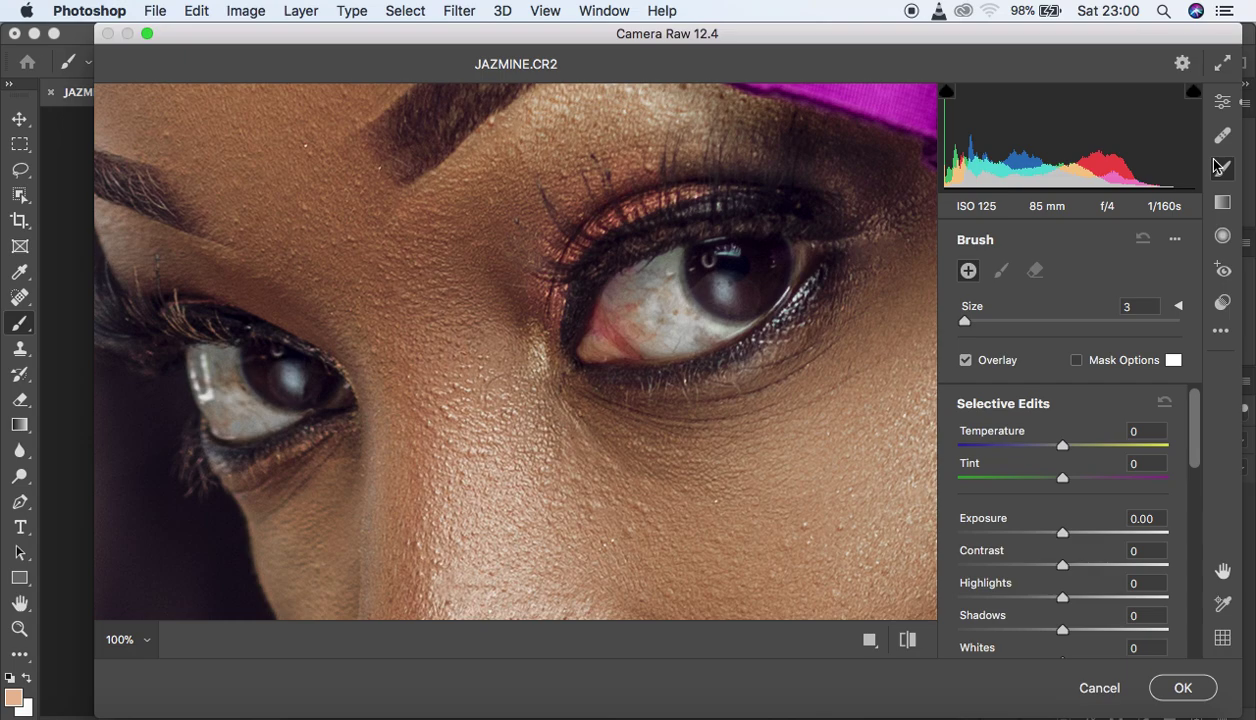
{"action": "scroll", "coordinate": [1195, 433], "scroll_direction": "down", "scroll_amount": 2}
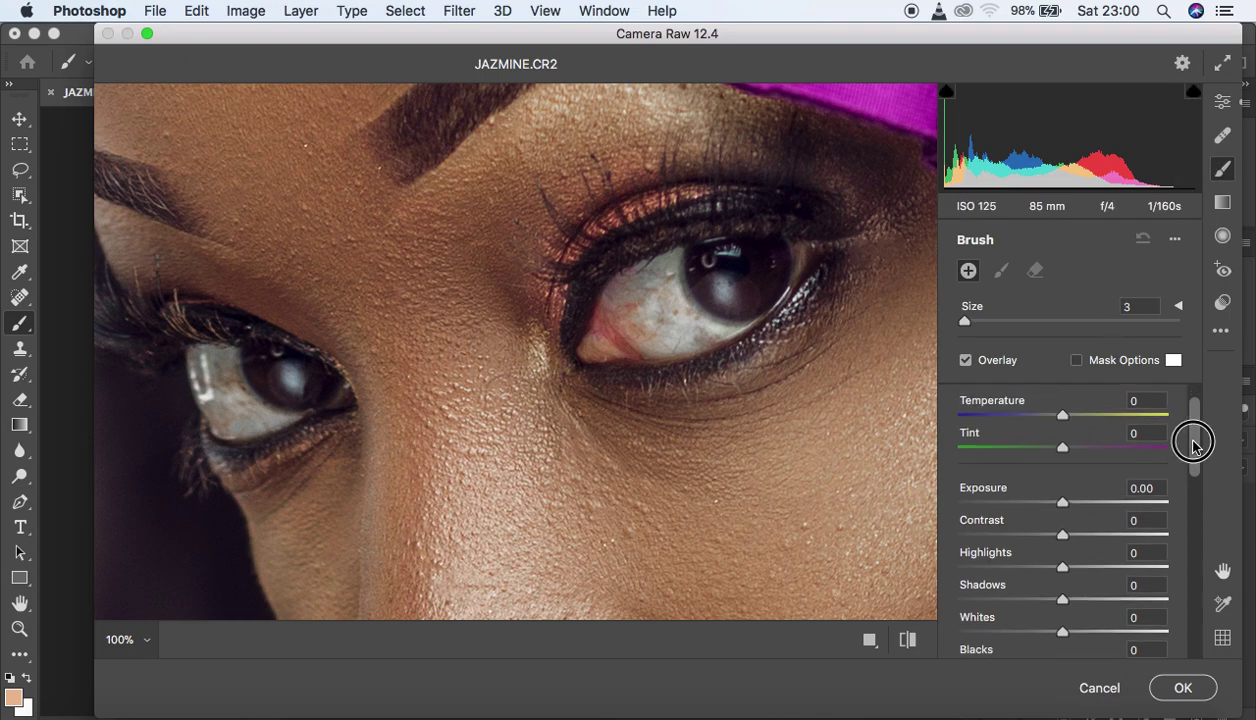
{"action": "scroll", "coordinate": [1193, 433], "scroll_direction": "up", "scroll_amount": 2}
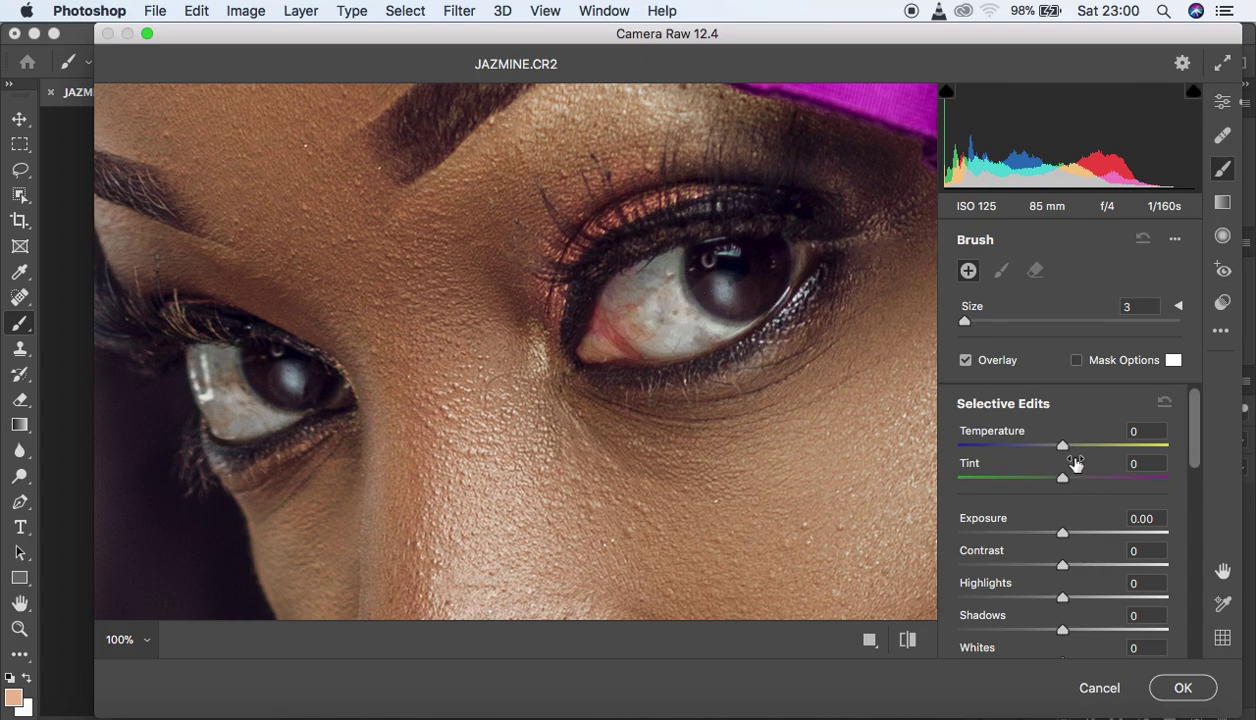
{"action": "left_click_drag", "start_coordinate": [1064, 446], "coordinate": [1128, 487]}
Set the eye brush's Highlights to +3, Whites to +4 and Saturation to -61.
{"action": "left_click_drag", "start_coordinate": [1190, 455], "coordinate": [1187, 472]}
{"action": "left_click_drag", "start_coordinate": [1063, 532], "coordinate": [1066, 537]}
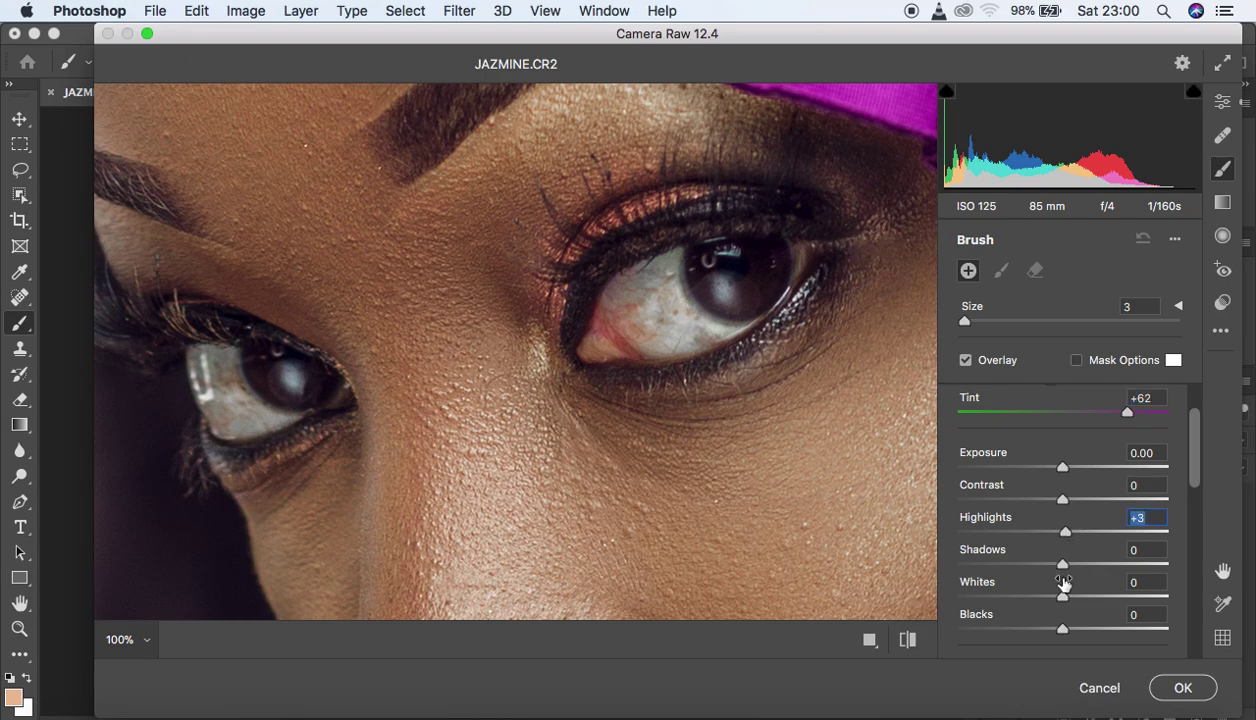
{"action": "left_click_drag", "start_coordinate": [1063, 585], "coordinate": [1066, 594]}
{"action": "left_click_drag", "start_coordinate": [1190, 476], "coordinate": [1188, 556]}
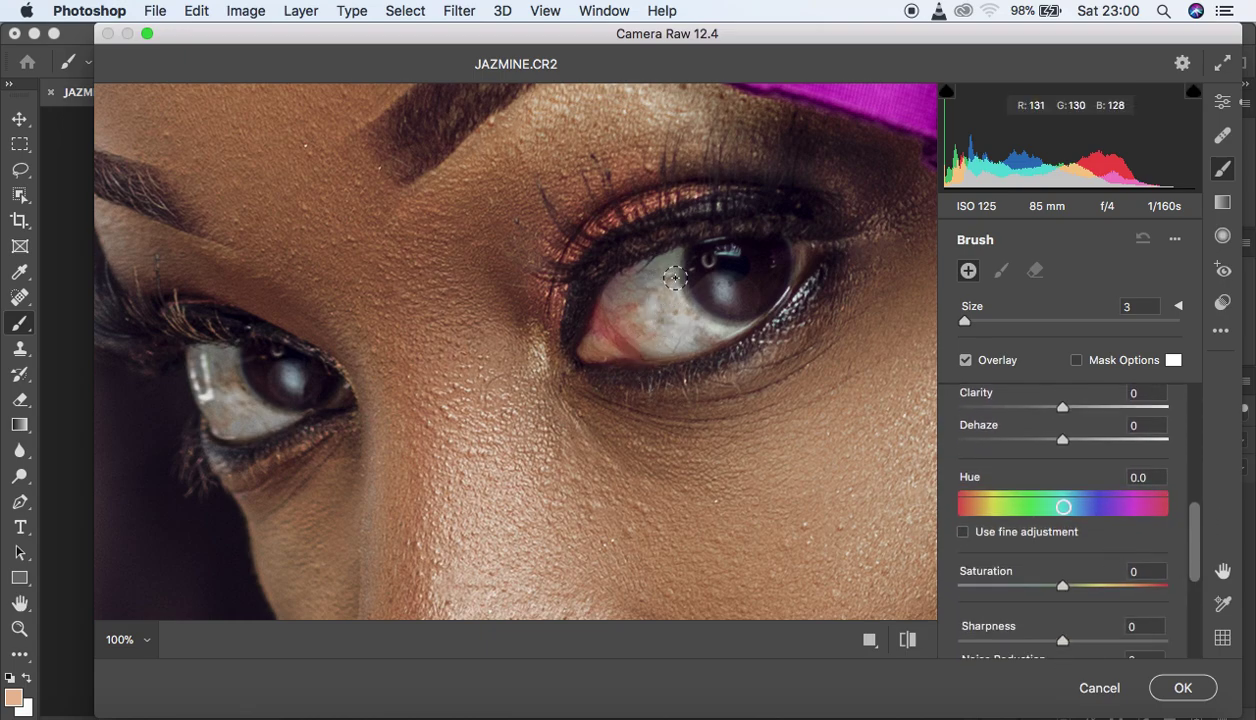
{"action": "left_click_drag", "start_coordinate": [1066, 591], "coordinate": [1002, 600]}
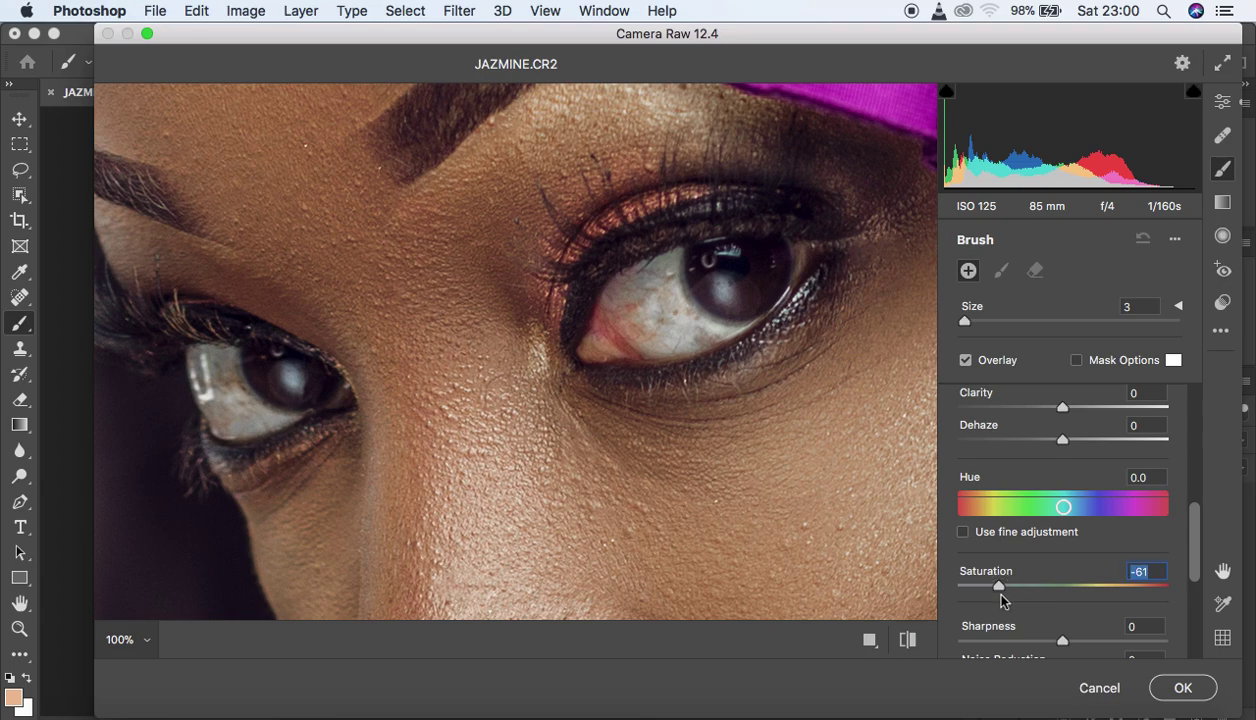
Paint the brush adjustment over the whites of both eyes to neutralise their redness and yellow cast.
{"action": "mouse_move", "coordinate": [630, 280]}
{"action": "left_mouse_down"}
{"action": "mouse_move", "coordinate": [655, 337]}
{"action": "mouse_move", "coordinate": [630, 297]}
{"action": "mouse_move", "coordinate": [653, 329]}
{"action": "mouse_move", "coordinate": [664, 270]}
{"action": "mouse_move", "coordinate": [686, 326]}
{"action": "mouse_move", "coordinate": [674, 270]}
{"action": "mouse_move", "coordinate": [684, 323]}
{"action": "mouse_move", "coordinate": [708, 334]}
{"action": "mouse_move", "coordinate": [642, 344]}
{"action": "mouse_move", "coordinate": [623, 313]}
{"action": "mouse_move", "coordinate": [621, 276]}
{"action": "mouse_move", "coordinate": [663, 251]}
{"action": "mouse_move", "coordinate": [689, 313]}
{"action": "mouse_move", "coordinate": [731, 330]}
{"action": "mouse_move", "coordinate": [667, 340]}
{"action": "mouse_move", "coordinate": [642, 320]}
{"action": "mouse_move", "coordinate": [645, 270]}
{"action": "mouse_move", "coordinate": [662, 254]}
{"action": "mouse_move", "coordinate": [699, 320]}
{"action": "mouse_move", "coordinate": [733, 328]}
{"action": "mouse_move", "coordinate": [690, 348]}
{"action": "mouse_move", "coordinate": [641, 325]}
{"action": "mouse_move", "coordinate": [629, 297]}
{"action": "mouse_move", "coordinate": [668, 254]}
{"action": "left_mouse_up"}
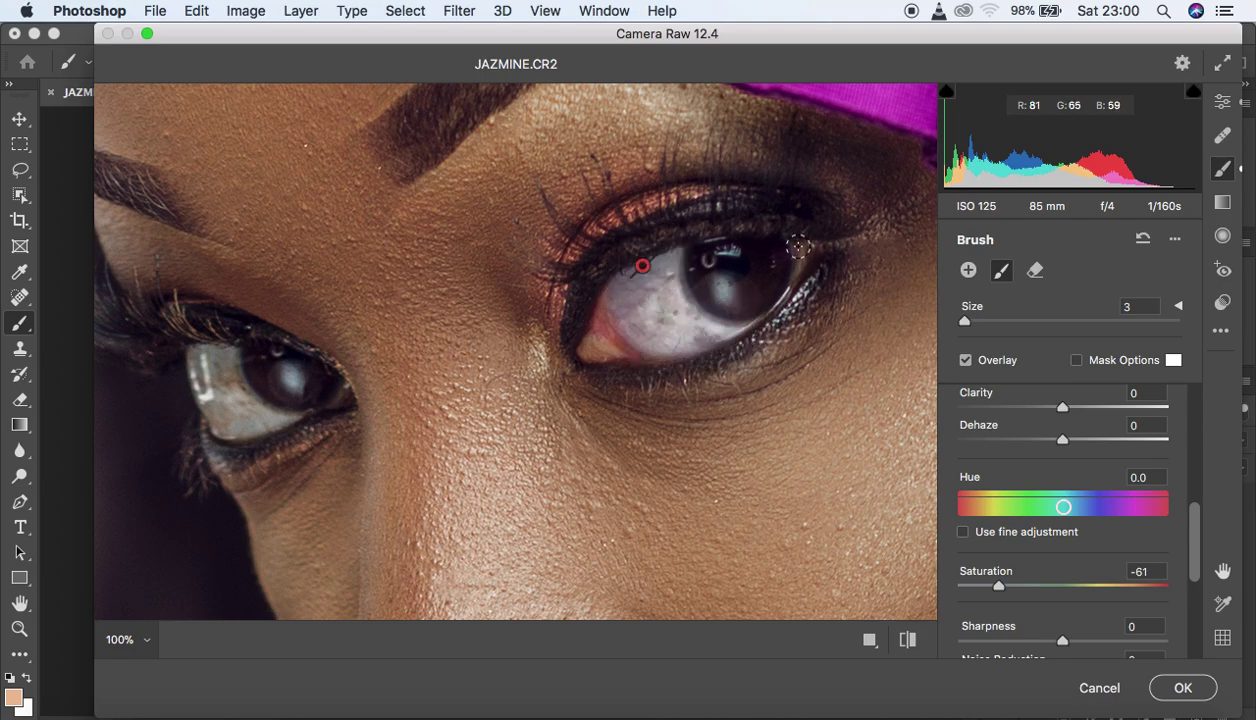
{"action": "mouse_move", "coordinate": [798, 247]}
{"action": "left_mouse_down"}
{"action": "mouse_move", "coordinate": [793, 266]}
{"action": "mouse_move", "coordinate": [781, 248]}
{"action": "mouse_move", "coordinate": [709, 287]}
{"action": "mouse_move", "coordinate": [726, 275]}
{"action": "mouse_move", "coordinate": [721, 258]}
{"action": "left_mouse_up"}
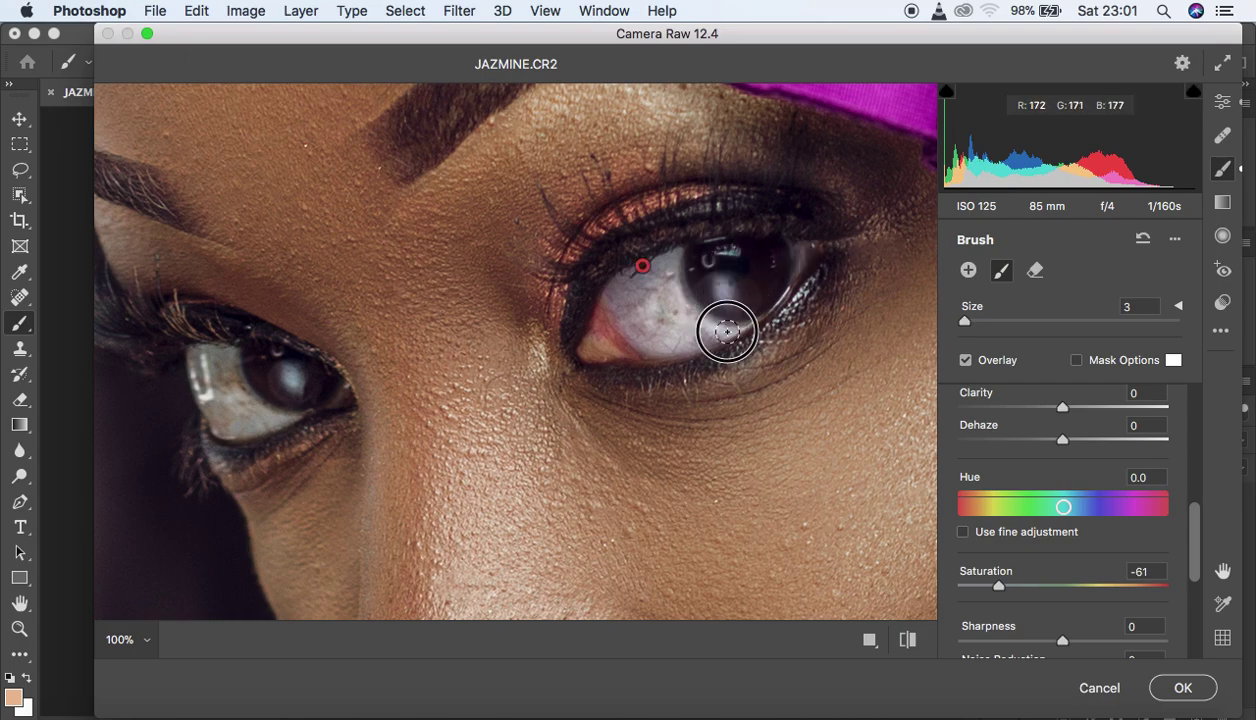
{"action": "mouse_move", "coordinate": [205, 355]}
{"action": "left_mouse_down"}
{"action": "mouse_move", "coordinate": [216, 402]}
{"action": "mouse_move", "coordinate": [236, 412]}
{"action": "mouse_move", "coordinate": [232, 356]}
{"action": "mouse_move", "coordinate": [210, 349]}
{"action": "mouse_move", "coordinate": [226, 401]}
{"action": "mouse_move", "coordinate": [269, 417]}
{"action": "mouse_move", "coordinate": [227, 418]}
{"action": "mouse_move", "coordinate": [207, 358]}
{"action": "mouse_move", "coordinate": [229, 361]}
{"action": "mouse_move", "coordinate": [278, 415]}
{"action": "mouse_move", "coordinate": [226, 412]}
{"action": "mouse_move", "coordinate": [206, 375]}
{"action": "mouse_move", "coordinate": [217, 346]}
{"action": "mouse_move", "coordinate": [230, 347]}
{"action": "mouse_move", "coordinate": [202, 369]}
{"action": "mouse_move", "coordinate": [217, 413]}
{"action": "mouse_move", "coordinate": [270, 424]}
{"action": "mouse_move", "coordinate": [248, 418]}
{"action": "mouse_move", "coordinate": [229, 383]}
{"action": "mouse_move", "coordinate": [292, 372]}
{"action": "mouse_move", "coordinate": [233, 407]}
{"action": "mouse_move", "coordinate": [206, 368]}
{"action": "left_mouse_up"}
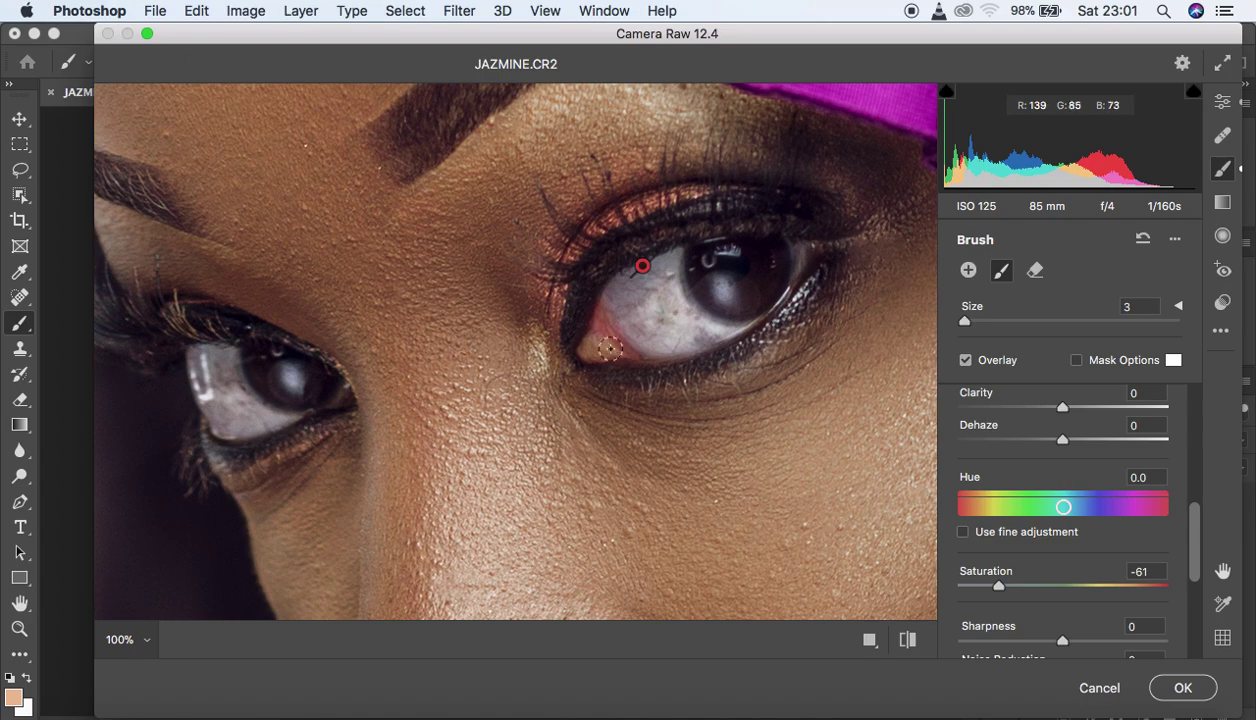
{"action": "mouse_move", "coordinate": [654, 326]}
{"action": "left_mouse_down"}
{"action": "mouse_move", "coordinate": [612, 299]}
{"action": "mouse_move", "coordinate": [666, 262]}
{"action": "mouse_move", "coordinate": [670, 298]}
{"action": "mouse_move", "coordinate": [715, 310]}
{"action": "left_mouse_up"}
Review the brush settings against the whole portrait and apply the Camera Raw Filter.
{"action": "scroll", "coordinate": [704, 274], "scroll_direction": "down", "scroll_amount": 8}
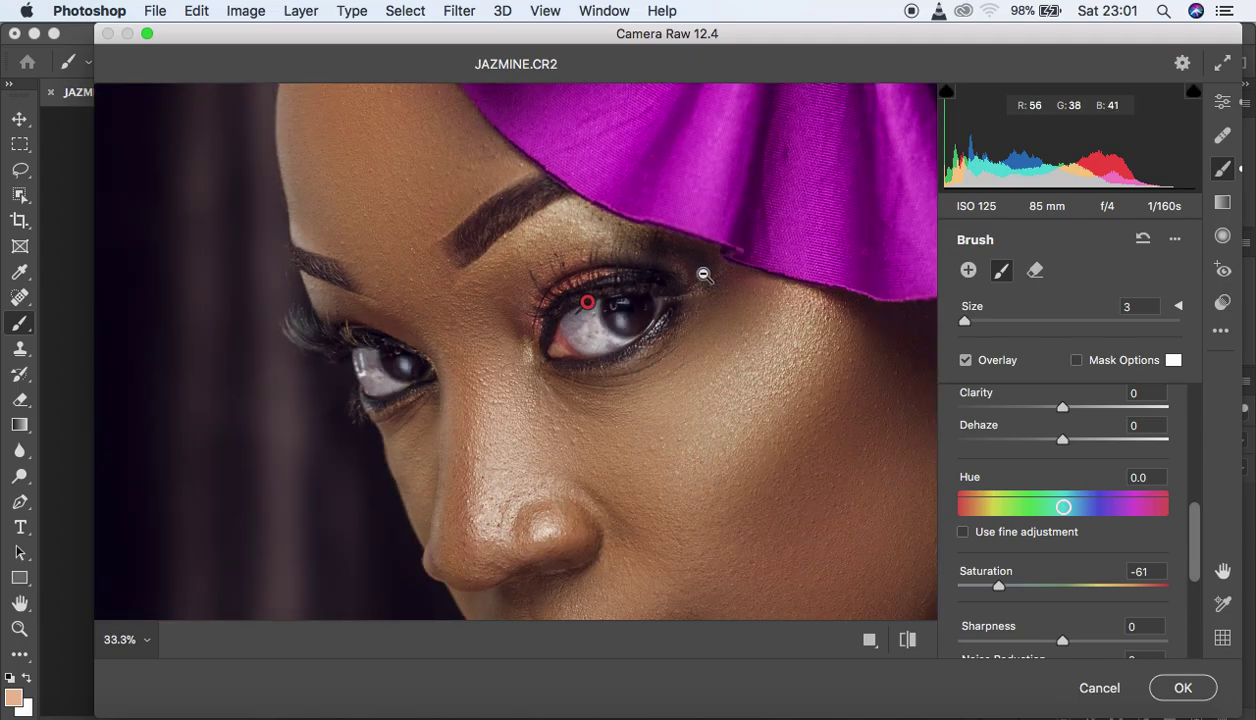
{"action": "scroll", "coordinate": [704, 274], "scroll_direction": "up", "scroll_amount": 2}
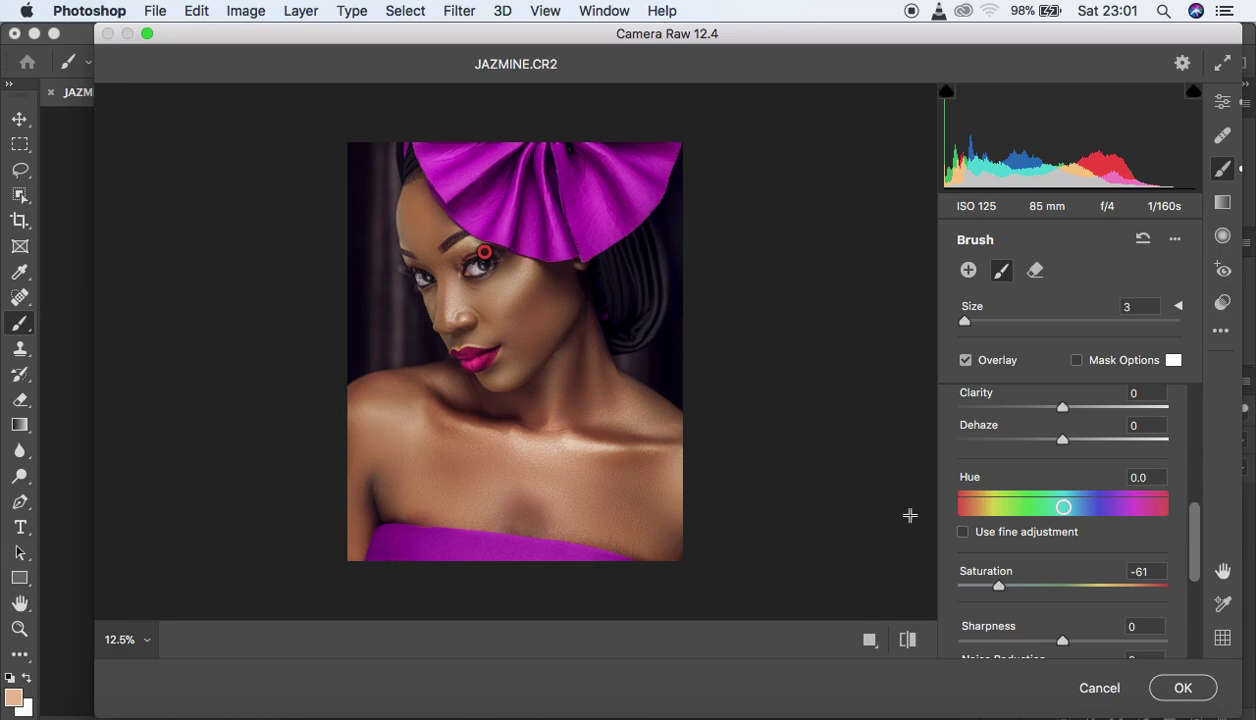
{"action": "left_click_drag", "start_coordinate": [1195, 579], "coordinate": [1209, 405]}
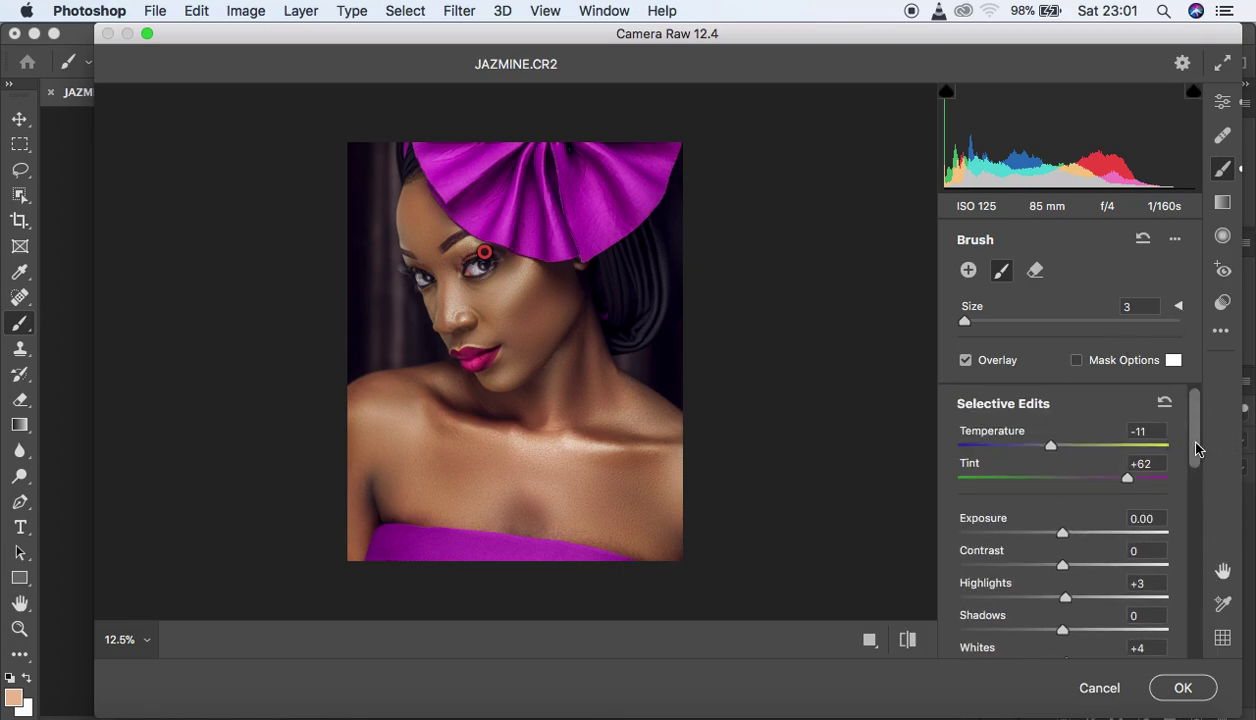
{"action": "mouse_move", "coordinate": [1197, 449]}
{"action": "left_mouse_down"}
{"action": "mouse_move", "coordinate": [1182, 650]}
{"action": "mouse_move", "coordinate": [1192, 590]}
{"action": "left_mouse_up"}
{"action": "left_click", "coordinate": [1223, 103]}
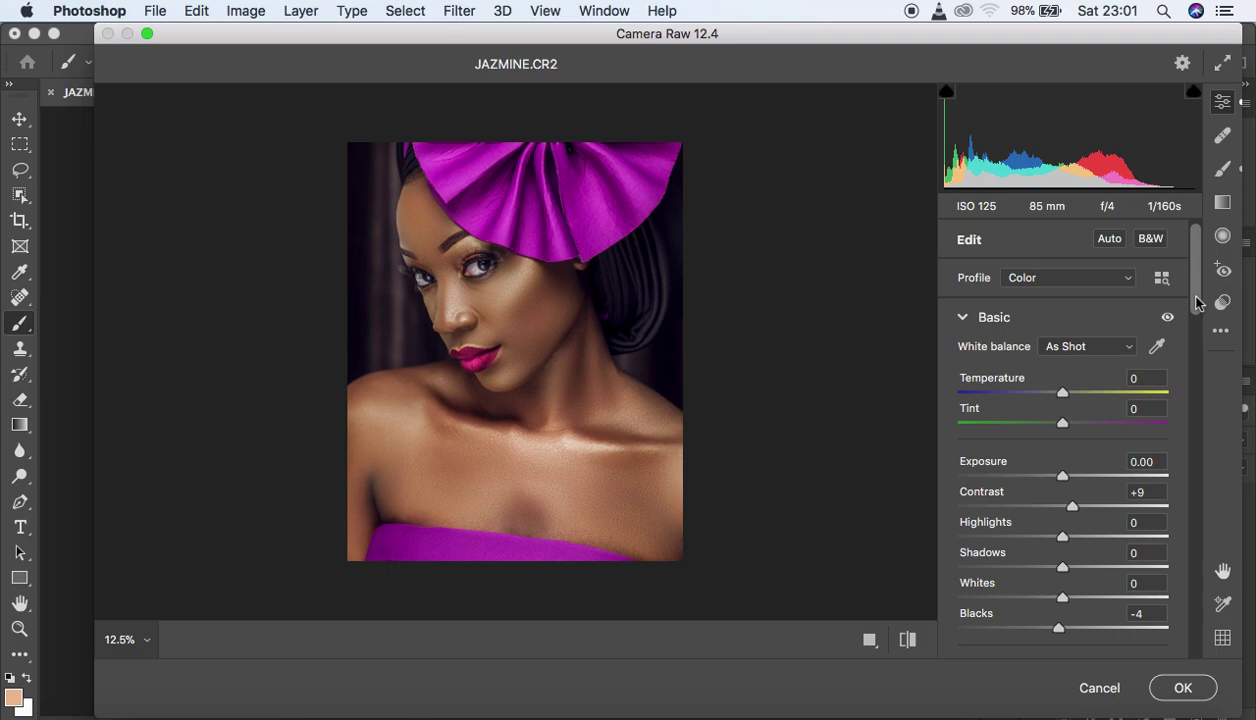
{"action": "left_click", "coordinate": [1177, 690]}
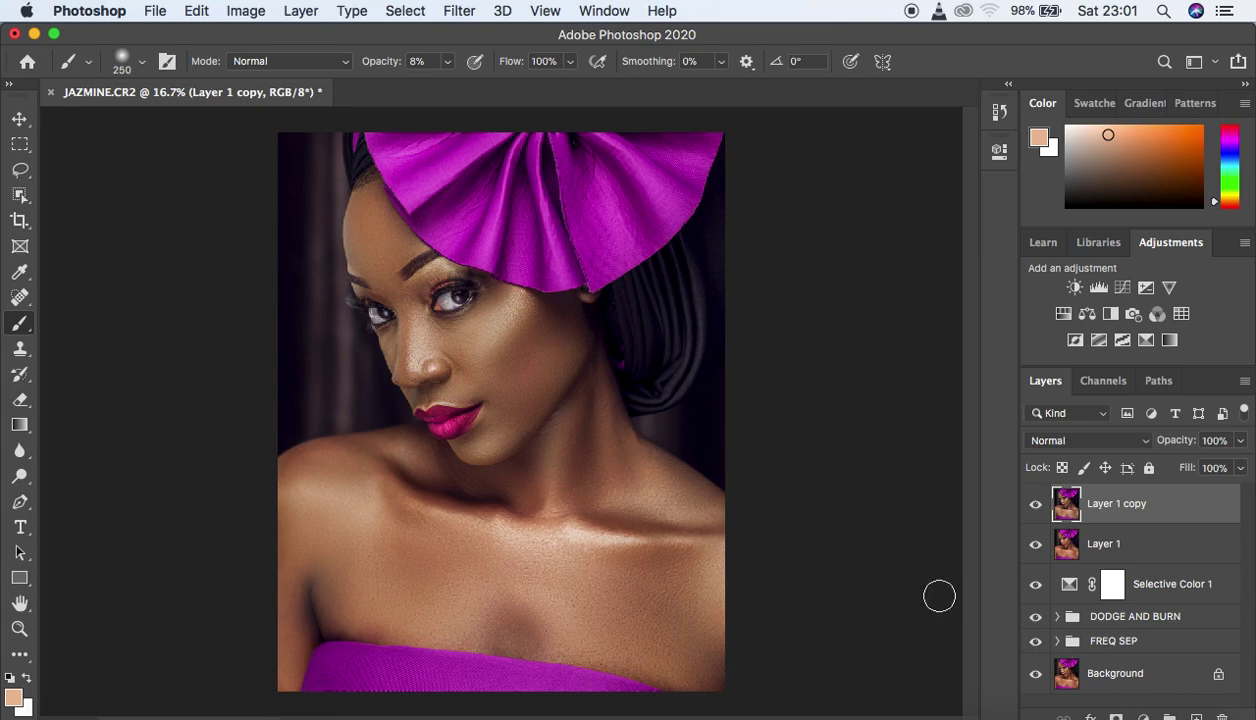
Add a Selective Color adjustment layer above Layer 1 copy and set Cyan to -14% in the Reds.
{"action": "left_click", "coordinate": [1142, 716]}
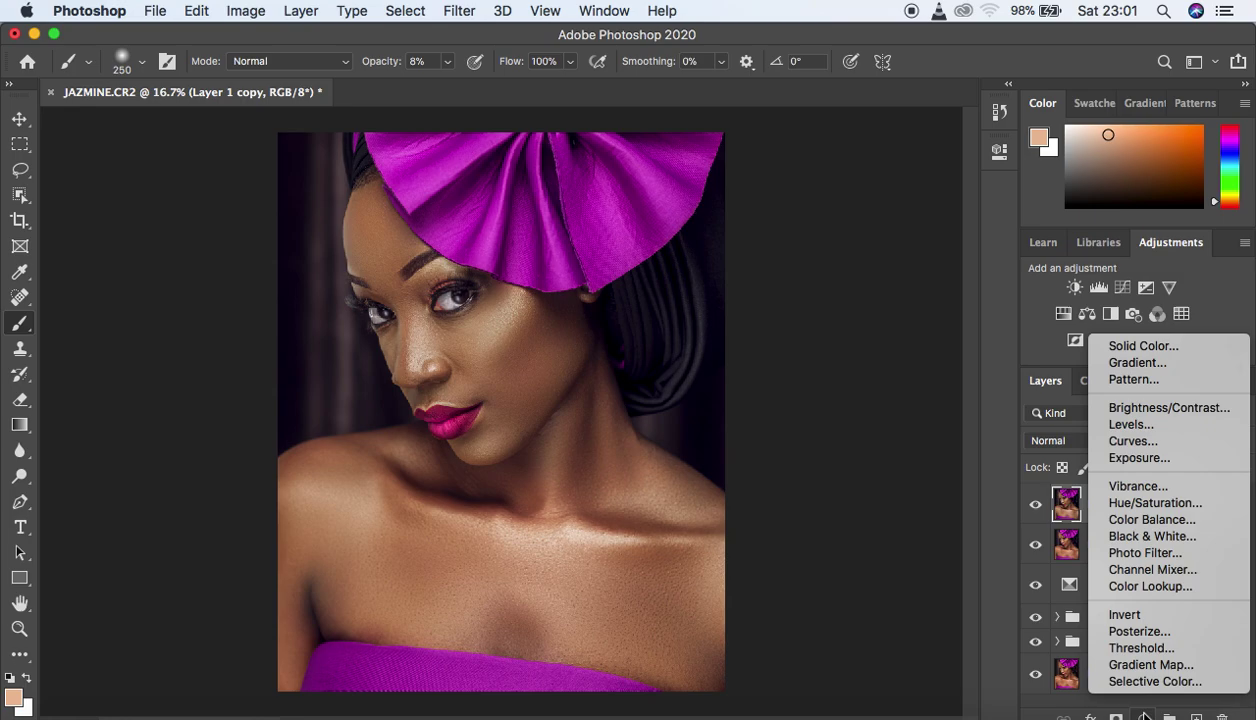
{"action": "left_click", "coordinate": [1150, 681]}
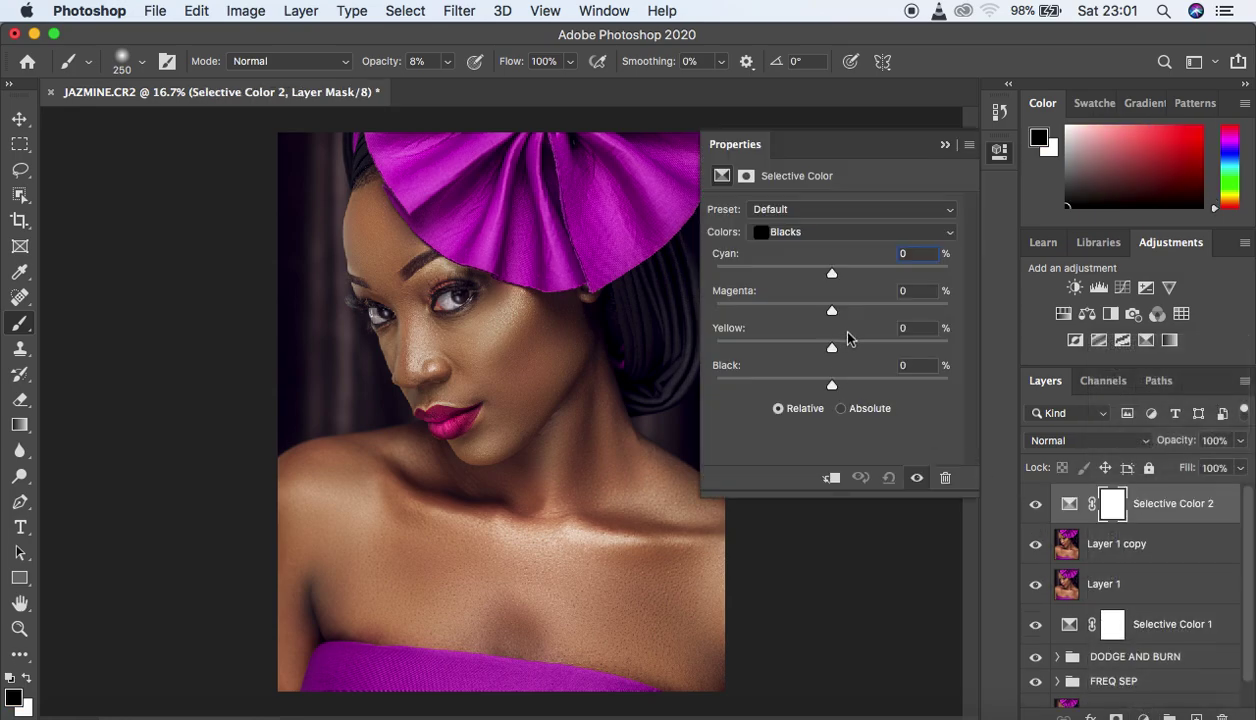
{"action": "left_click", "coordinate": [838, 240]}
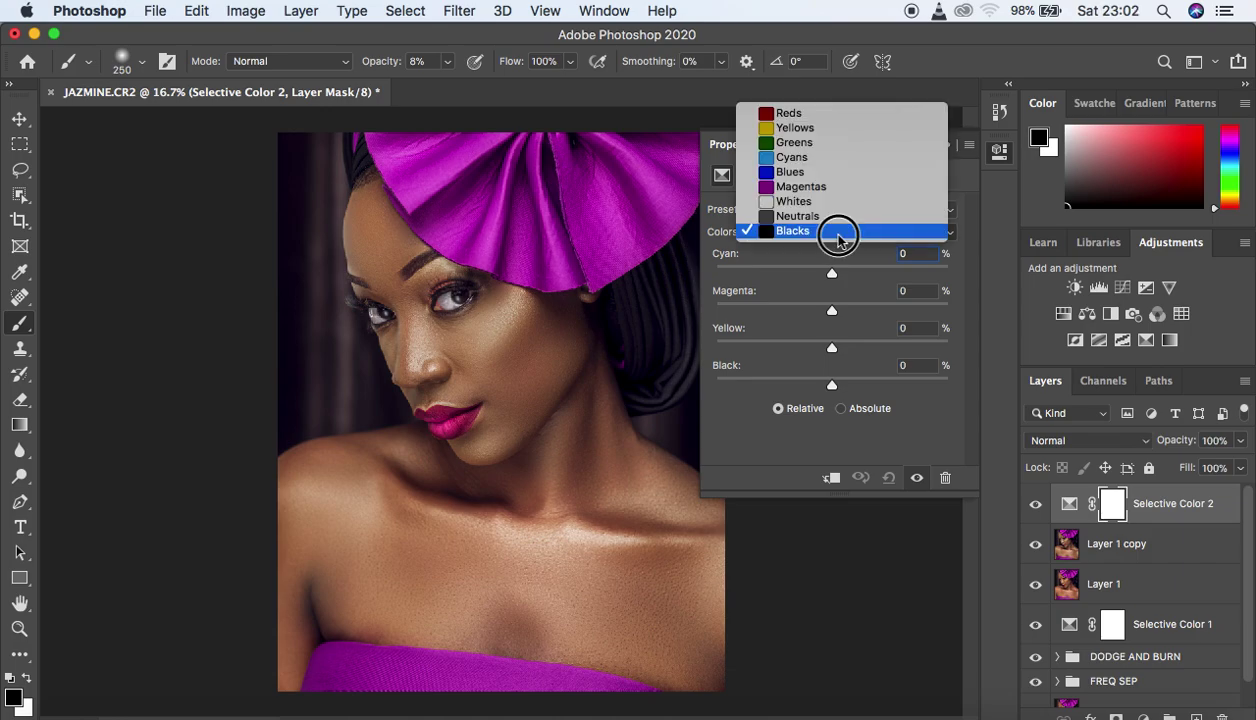
{"action": "left_click", "coordinate": [808, 116]}
{"action": "left_click_drag", "start_coordinate": [830, 281], "coordinate": [815, 283]}
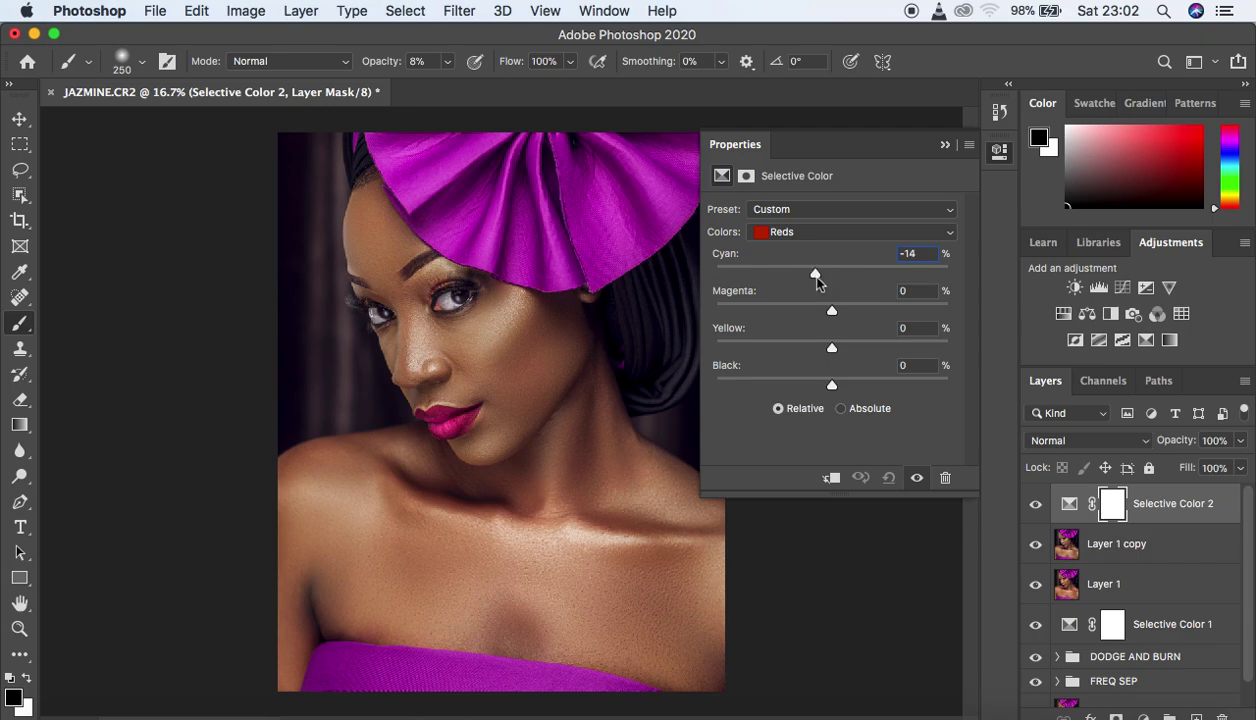
{"action": "left_click", "coordinate": [943, 147]}
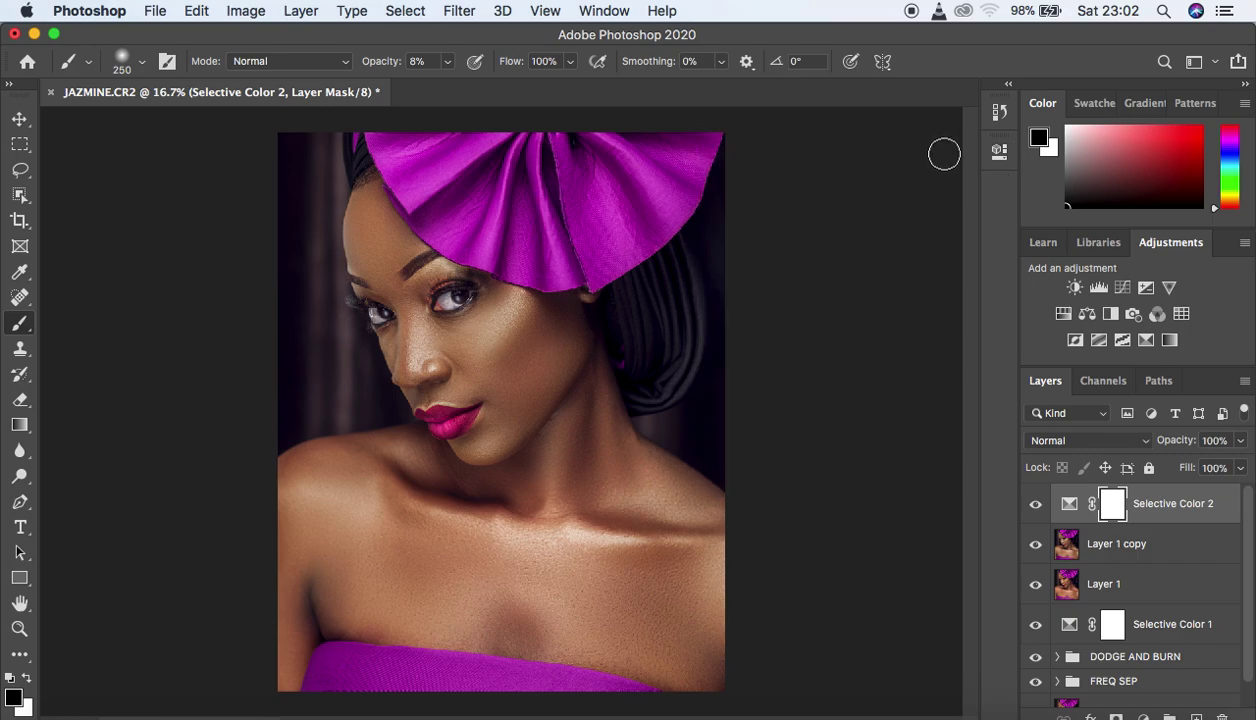
Group the layers from Selective Color 1 through Selective Color 2 and name the group "color grade".
{"action": "left_click", "coordinate": [1230, 638]}
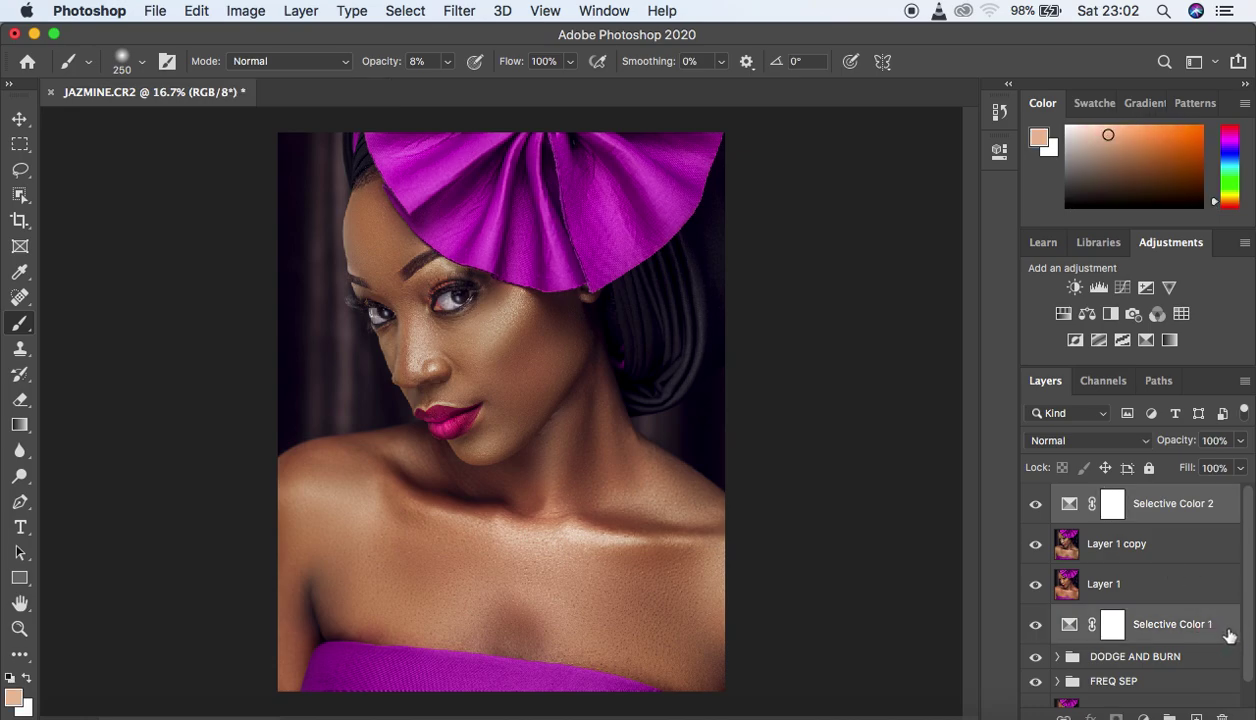
{"action": "left_click", "coordinate": [1230, 510], "text": "shift"}
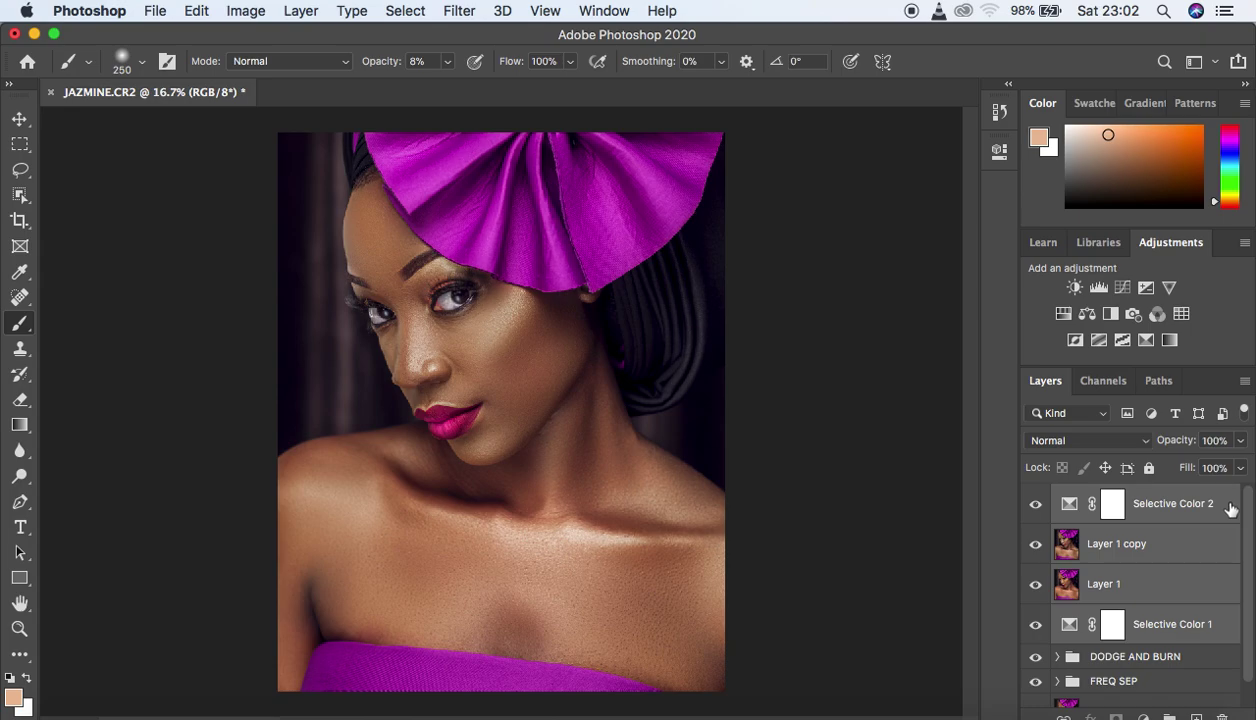
{"action": "key", "text": "ctrl+g"}
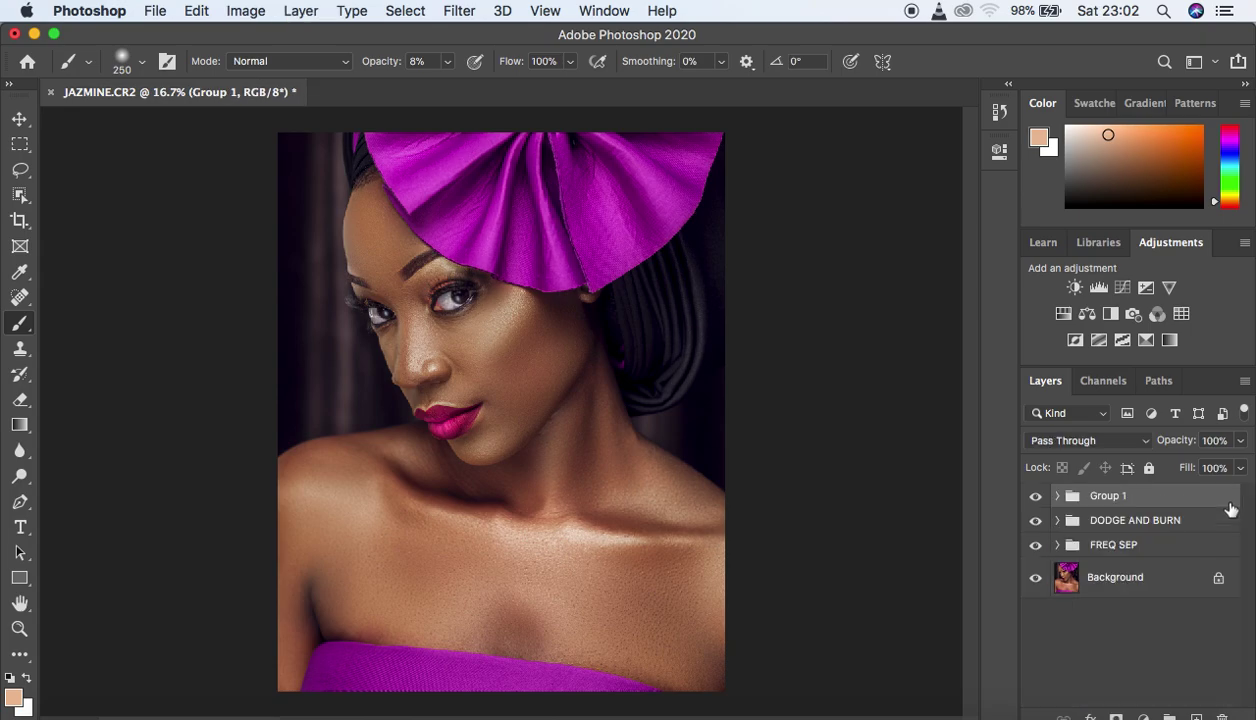
{"action": "double_click", "coordinate": [1108, 496]}
{"action": "type", "text": "color grade"}
{"action": "key", "text": "Return"}
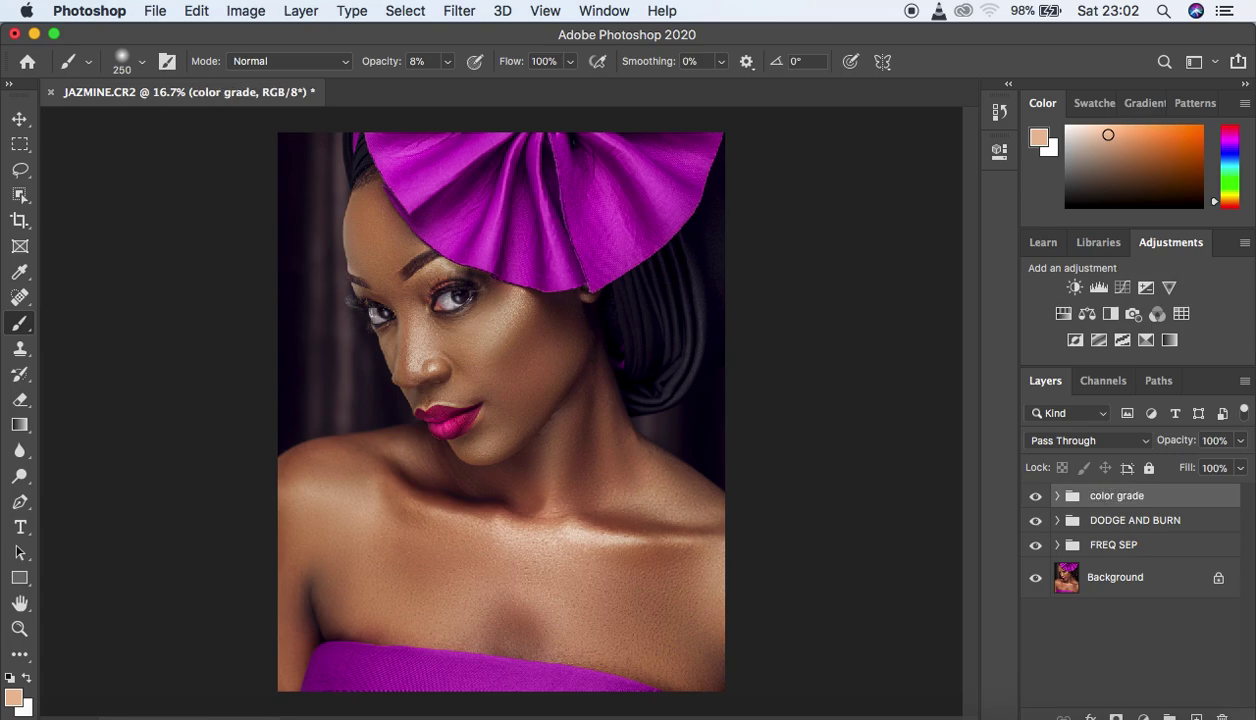
Compare the portrait with and without the color grade group.
{"action": "left_click", "coordinate": [1035, 496]}
{"action": "left_click", "coordinate": [1036, 497]}
{"action": "left_click", "coordinate": [1035, 497]}
{"action": "left_click", "coordinate": [1035, 497]}
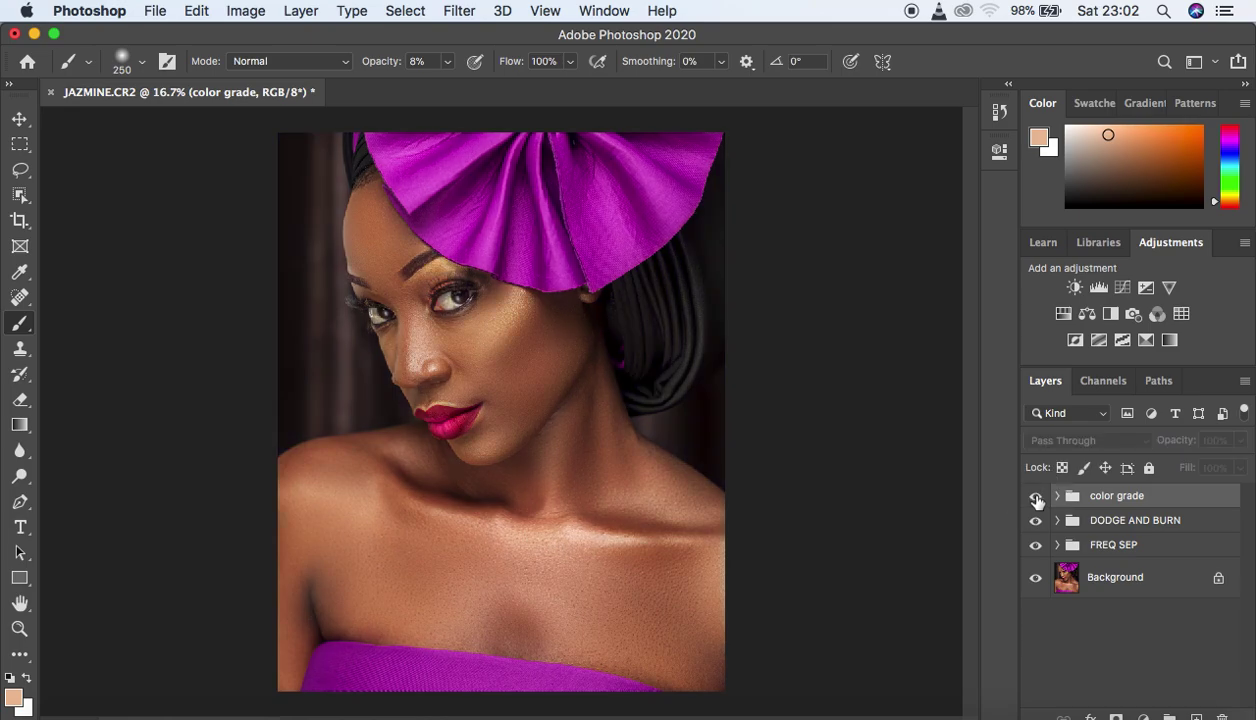
{"action": "left_click", "coordinate": [1036, 497]}
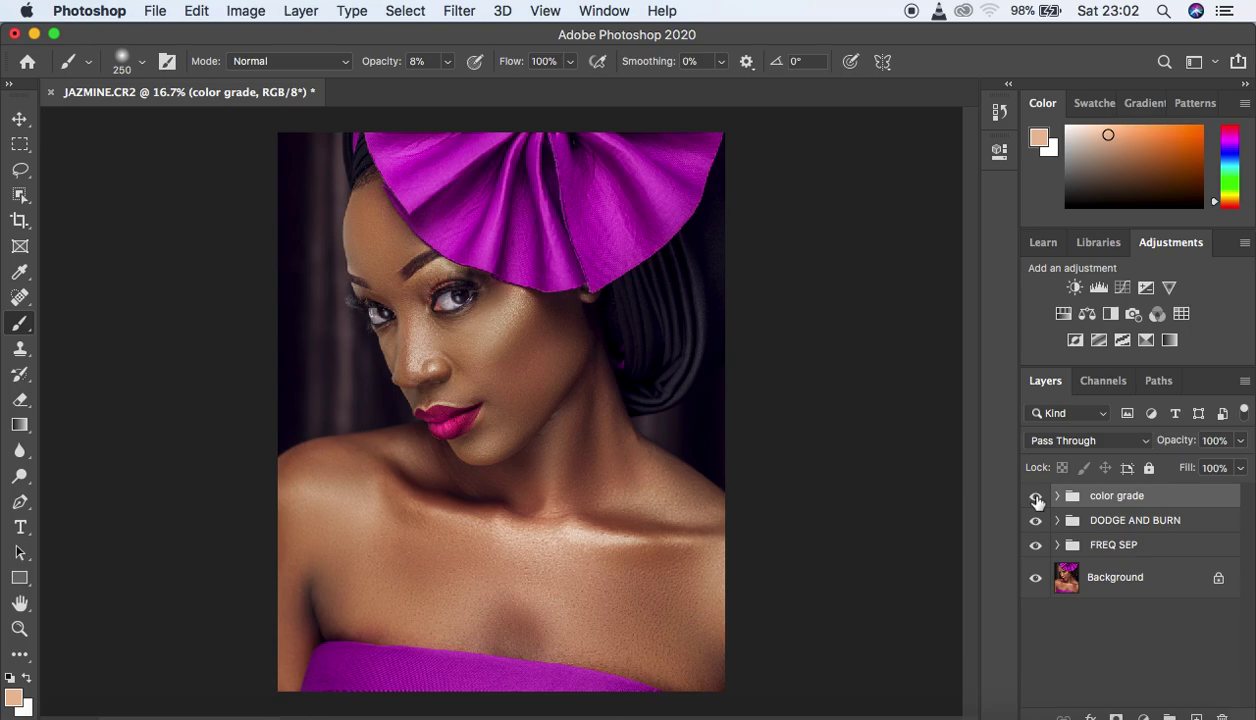
Toggle the visibility of the color grade, DODGE AND BURN and FREQ SEP groups to compare each retouching stage, leaving all groups visible.
{"action": "left_click", "coordinate": [1036, 498]}
{"action": "left_click", "coordinate": [1036, 521]}
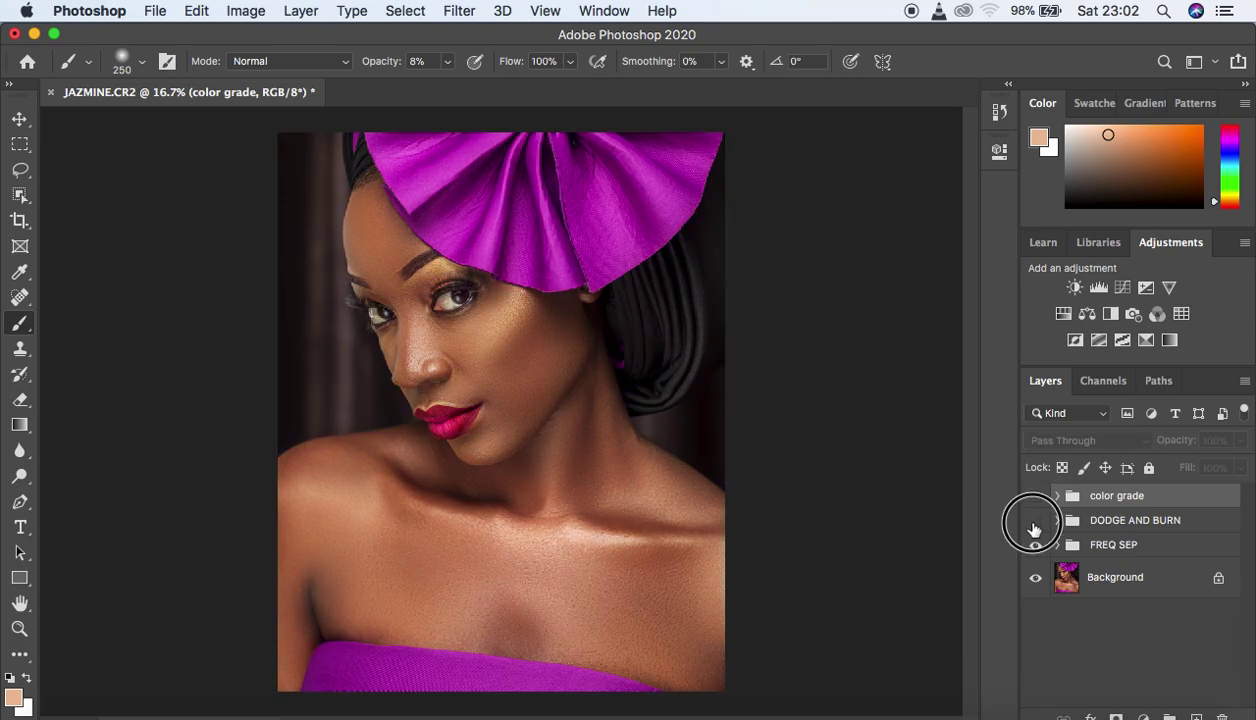
{"action": "left_click", "coordinate": [1036, 545]}
{"action": "left_click", "coordinate": [1036, 545]}
{"action": "left_click", "coordinate": [1036, 545]}
{"action": "left_click", "coordinate": [1036, 545]}
{"action": "left_click", "coordinate": [1036, 522]}
{"action": "left_click", "coordinate": [1036, 522]}
{"action": "left_click", "coordinate": [1036, 522]}
{"action": "left_click", "coordinate": [1036, 498]}
{"action": "left_click", "coordinate": [1036, 498]}
{"action": "left_click", "coordinate": [1036, 498]}
{"action": "left_click", "coordinate": [1035, 499]}
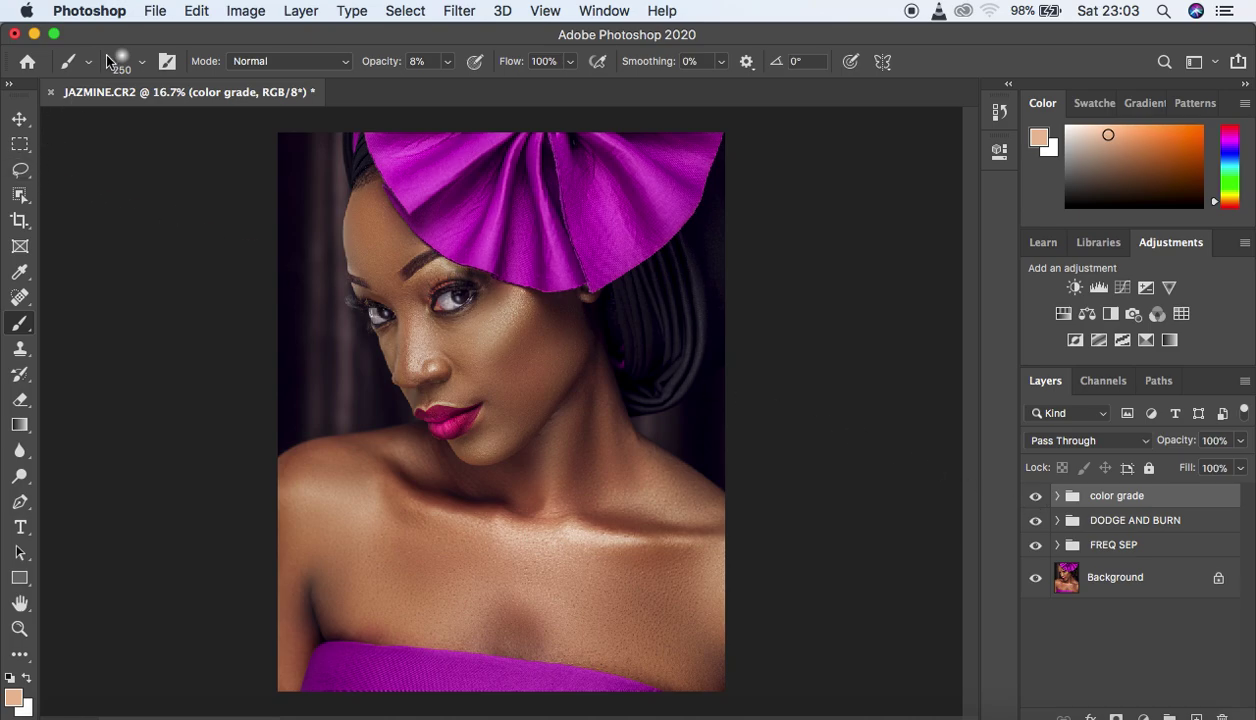
Set up an Export As of the portrait with JPG format and the color profile embedded.
{"action": "left_click", "coordinate": [155, 12]}
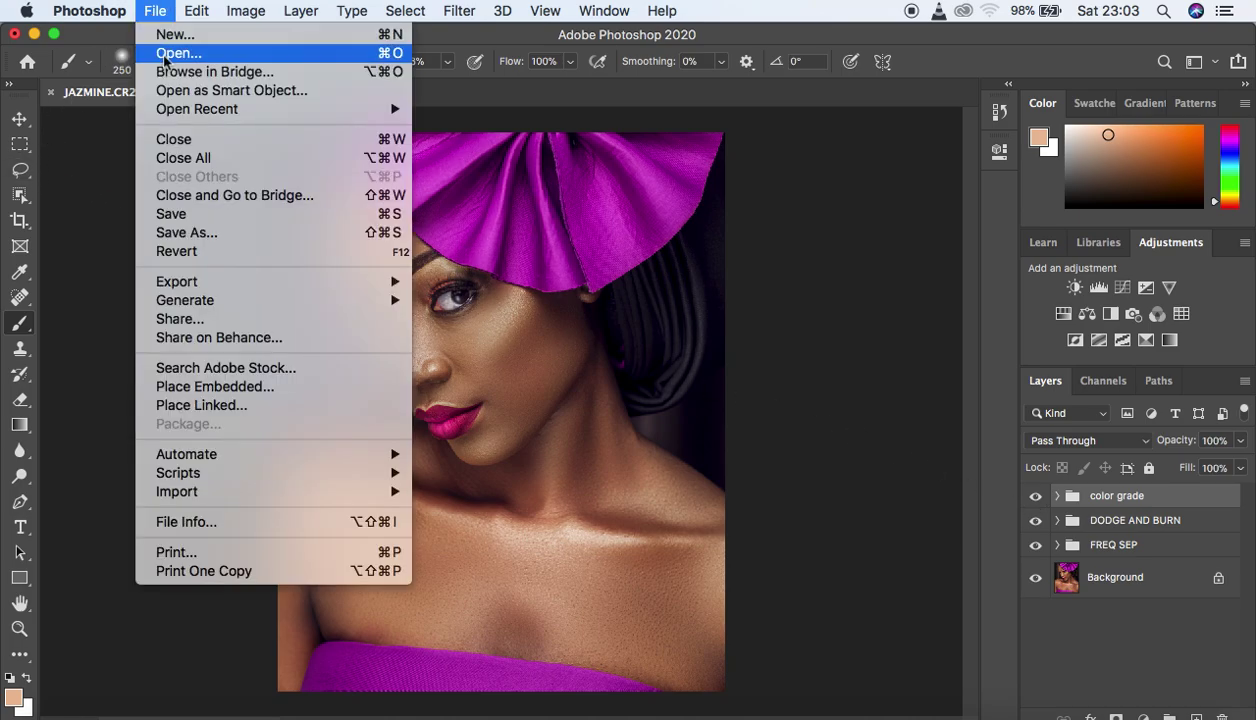
{"action": "mouse_move", "coordinate": [228, 290]}
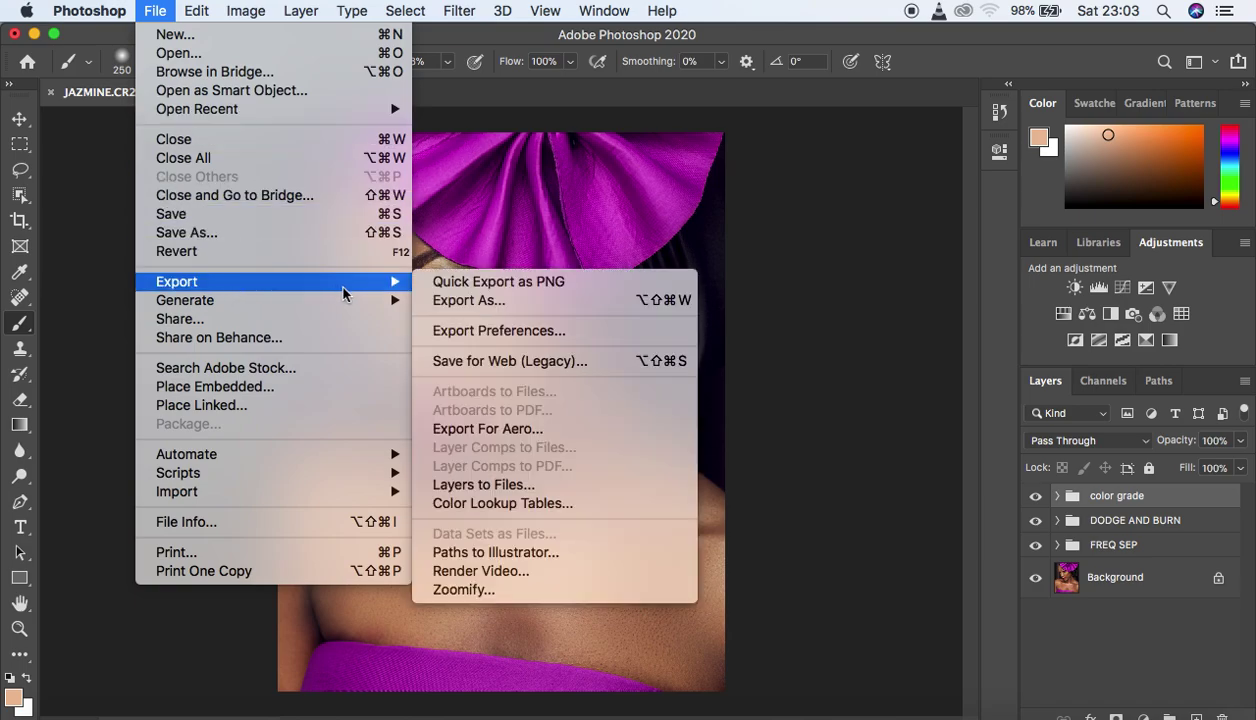
{"action": "mouse_move", "coordinate": [402, 305]}
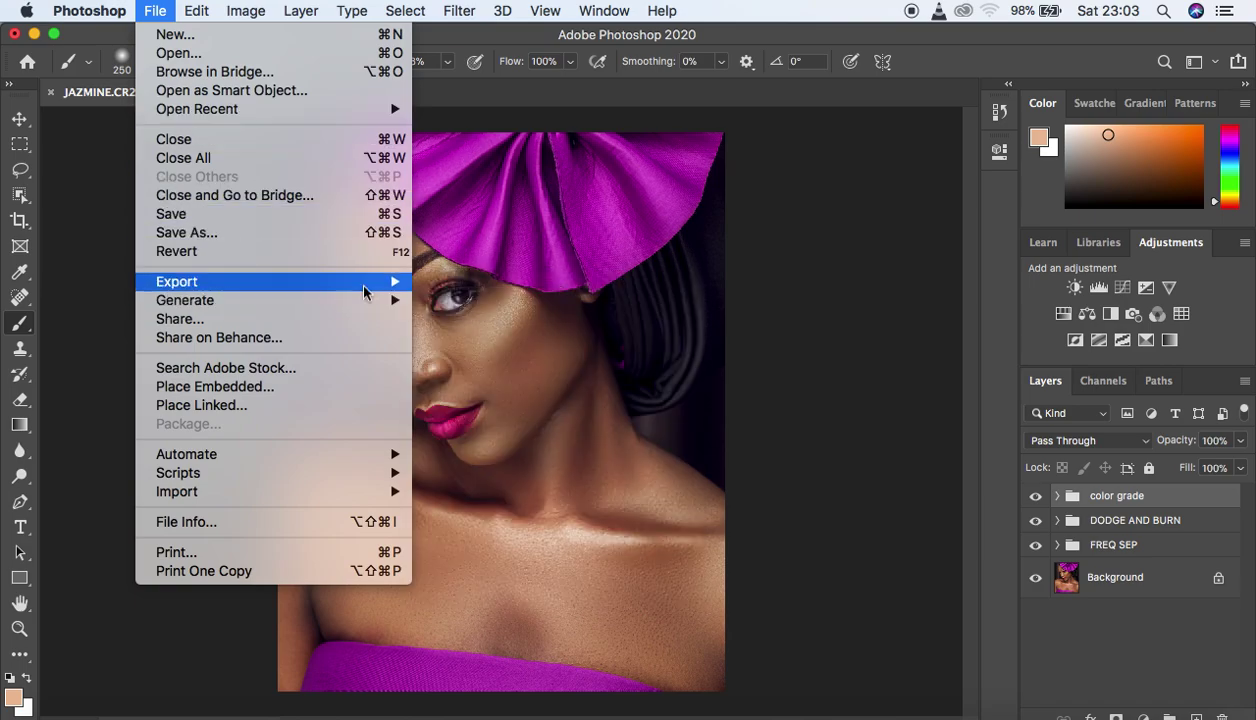
{"action": "mouse_move", "coordinate": [360, 283]}
{"action": "left_click", "coordinate": [446, 302]}
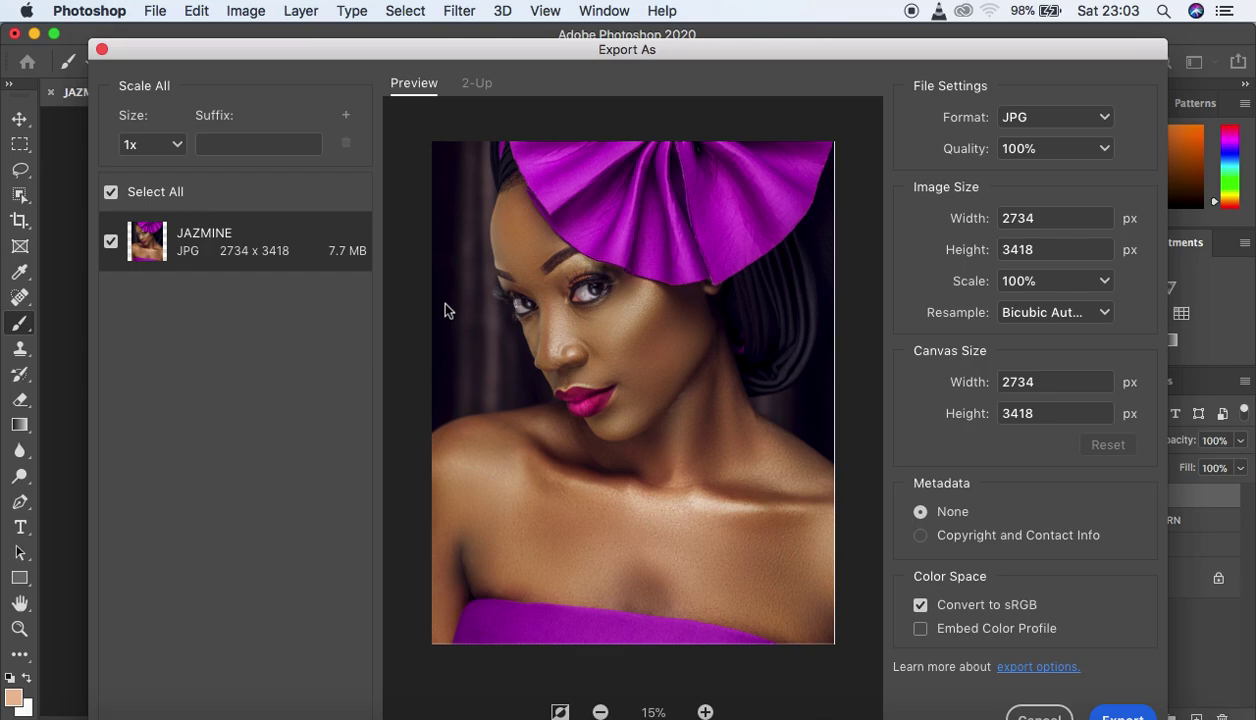
{"action": "left_click_drag", "start_coordinate": [631, 51], "coordinate": [632, 32]}
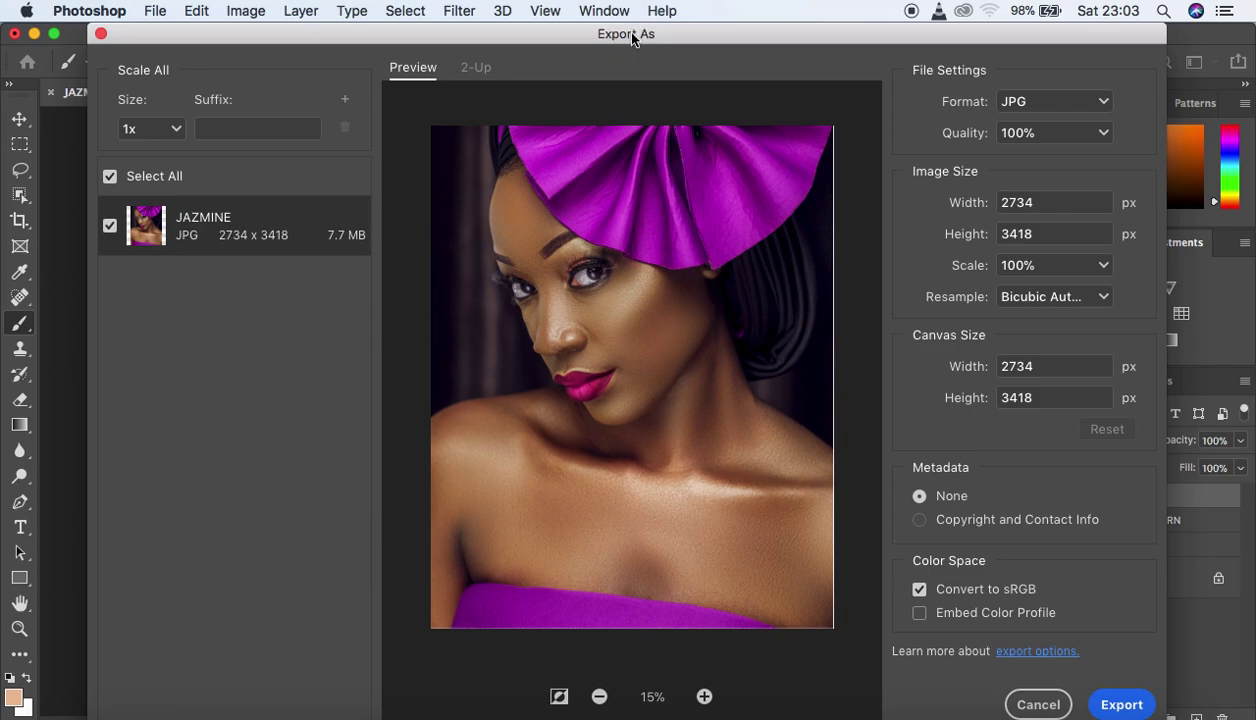
{"action": "left_click", "coordinate": [1096, 106]}
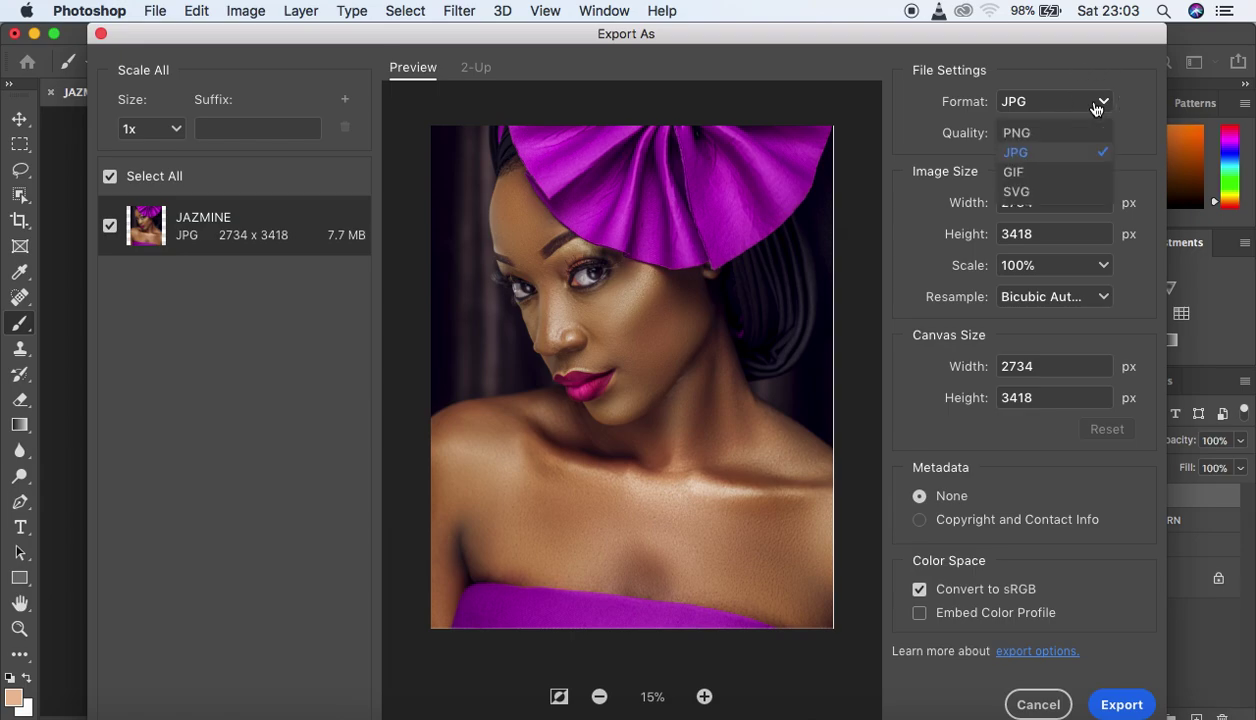
{"action": "left_click", "coordinate": [1087, 154]}
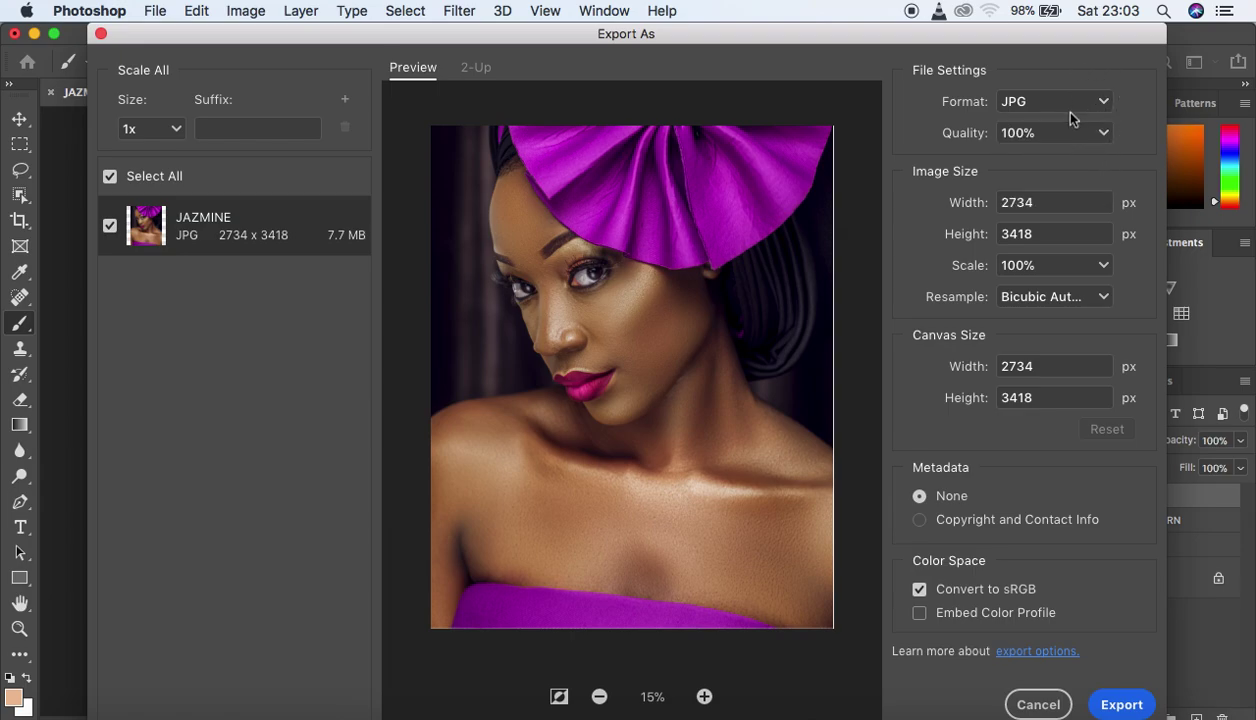
{"action": "left_click", "coordinate": [1070, 114]}
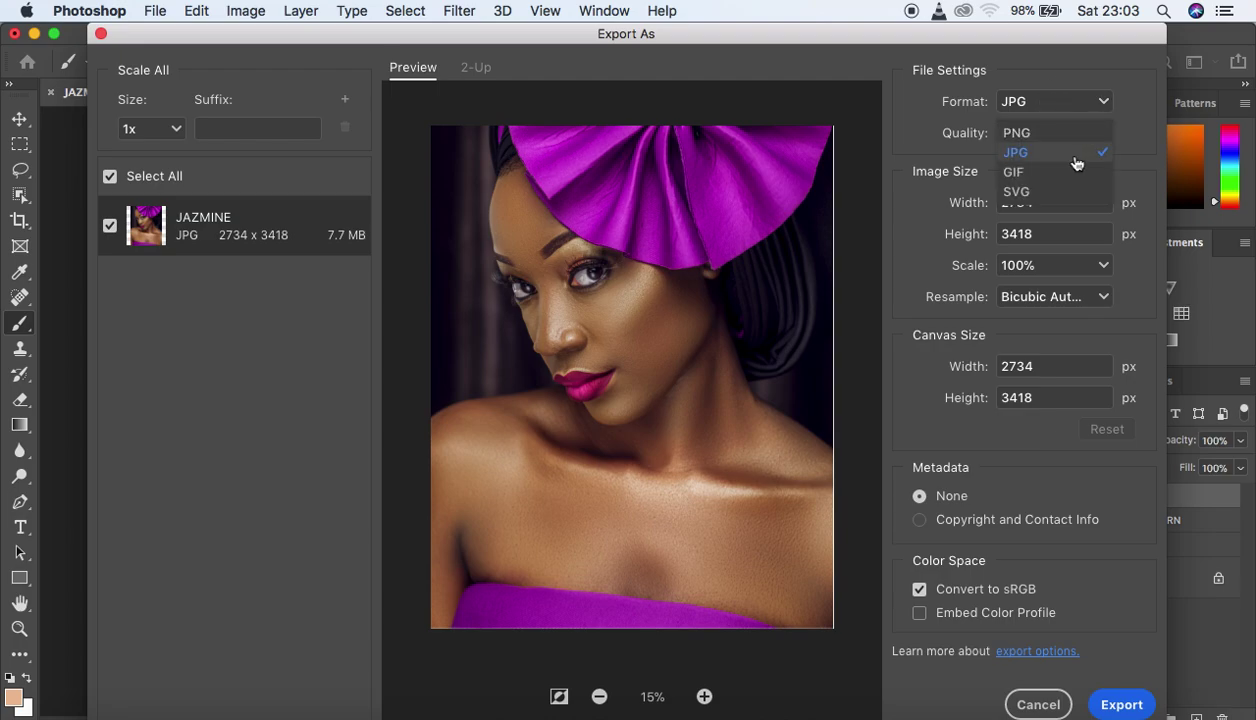
{"action": "left_click", "coordinate": [1076, 163]}
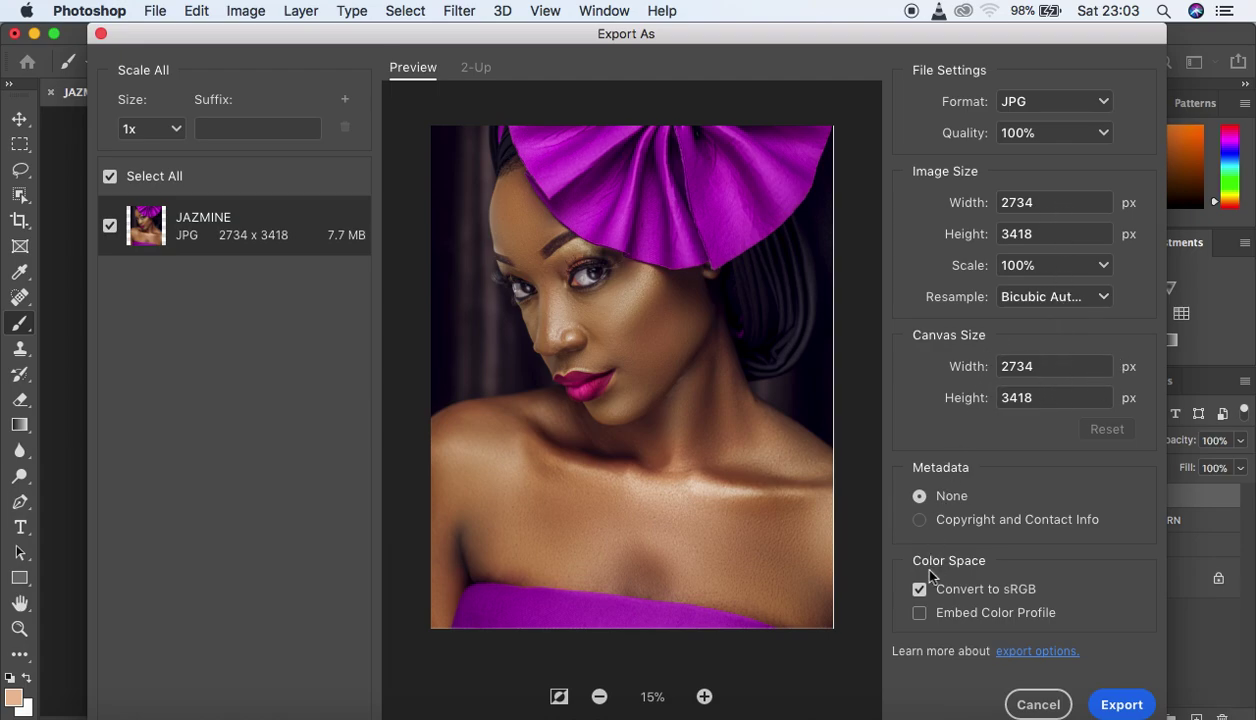
{"action": "left_click", "coordinate": [920, 619]}
Export the portrait to the Desktop under the file name "retouching class.jpg".
{"action": "left_click", "coordinate": [1120, 706]}
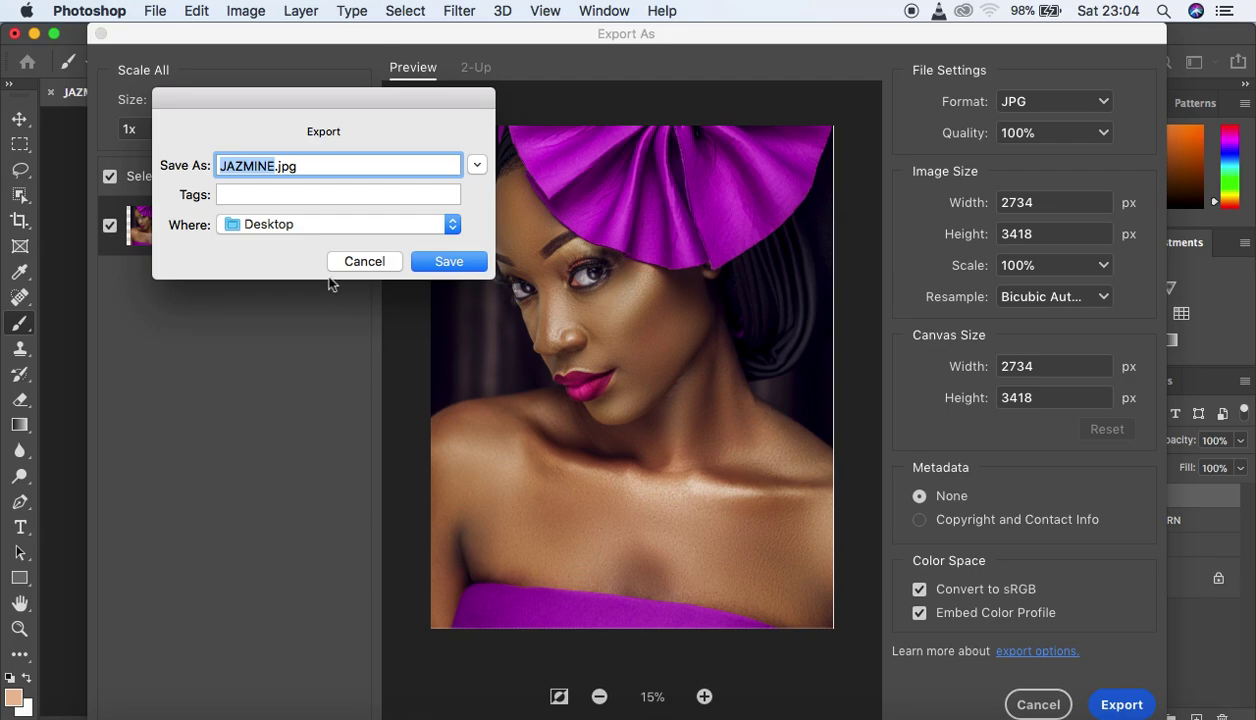
{"action": "left_click", "coordinate": [275, 165]}
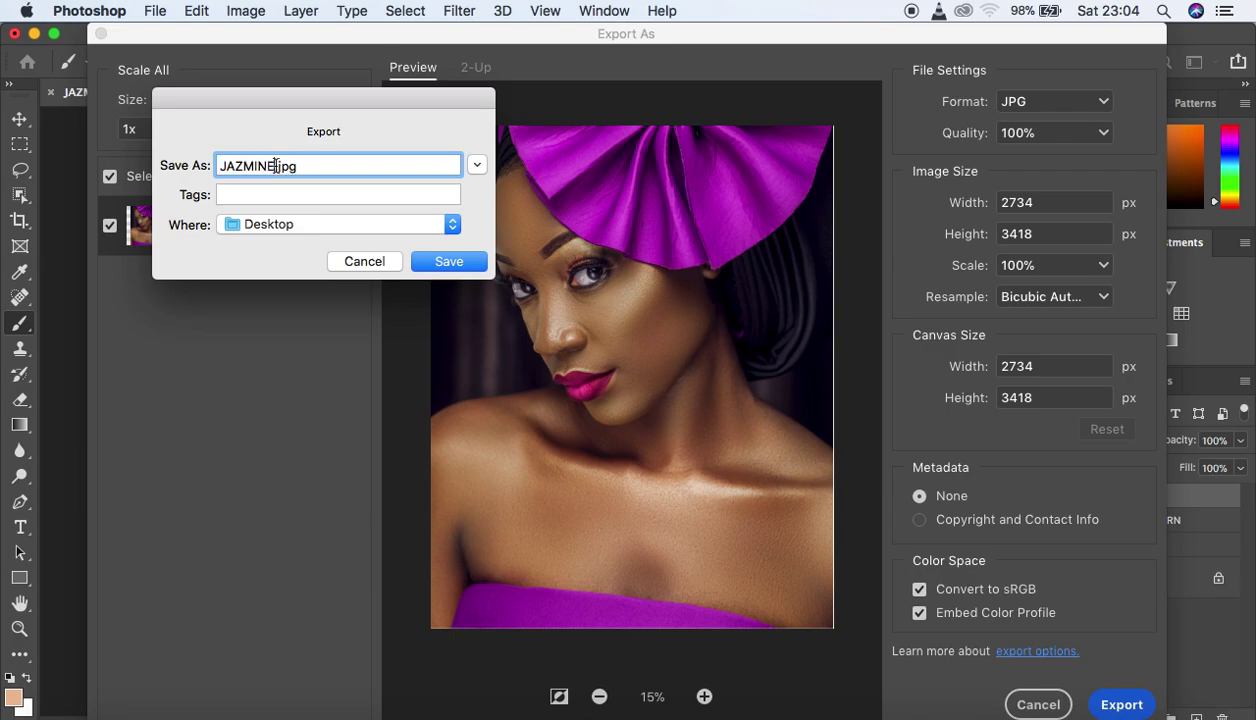
{"action": "key", "text": "BackSpace"}
{"action": "key", "text": "BackSpace"}
{"action": "key", "text": "BackSpace"}
{"action": "key", "text": "BackSpace"}
{"action": "key", "text": "BackSpace"}
{"action": "key", "text": "BackSpace"}
{"action": "key", "text": "BackSpace"}
{"action": "type", "text": "retouching class"}
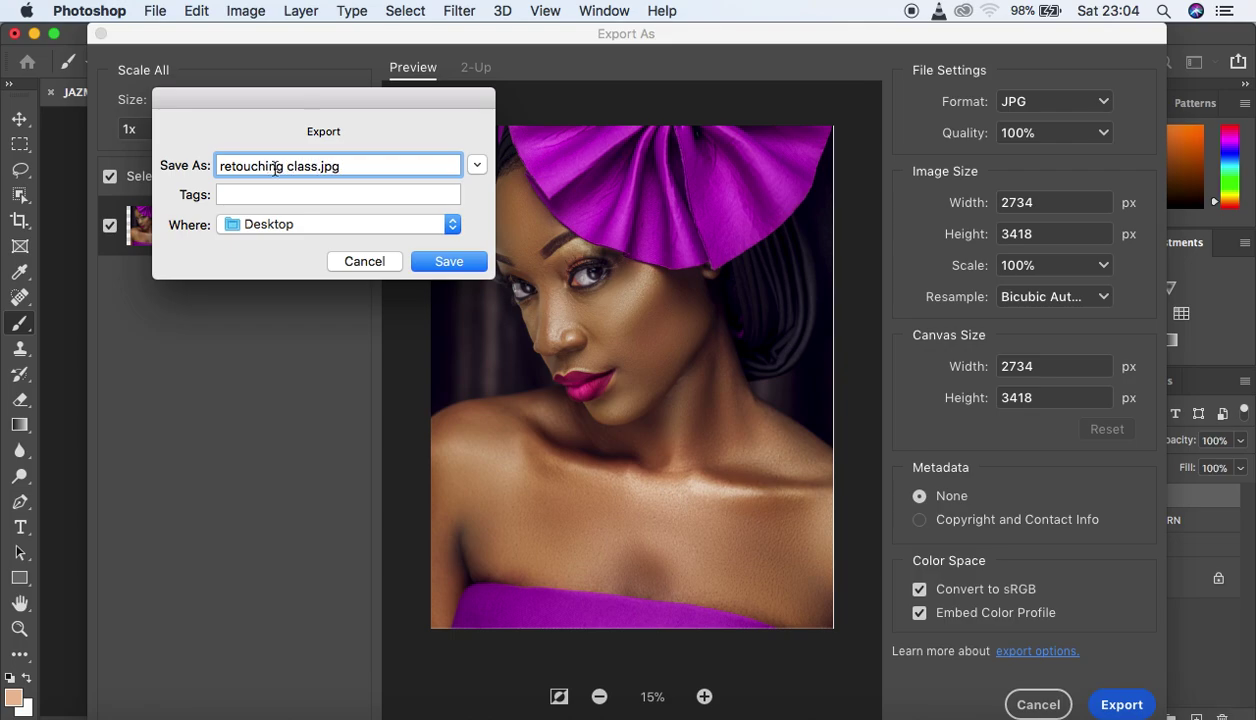
{"action": "left_click", "coordinate": [447, 262]}
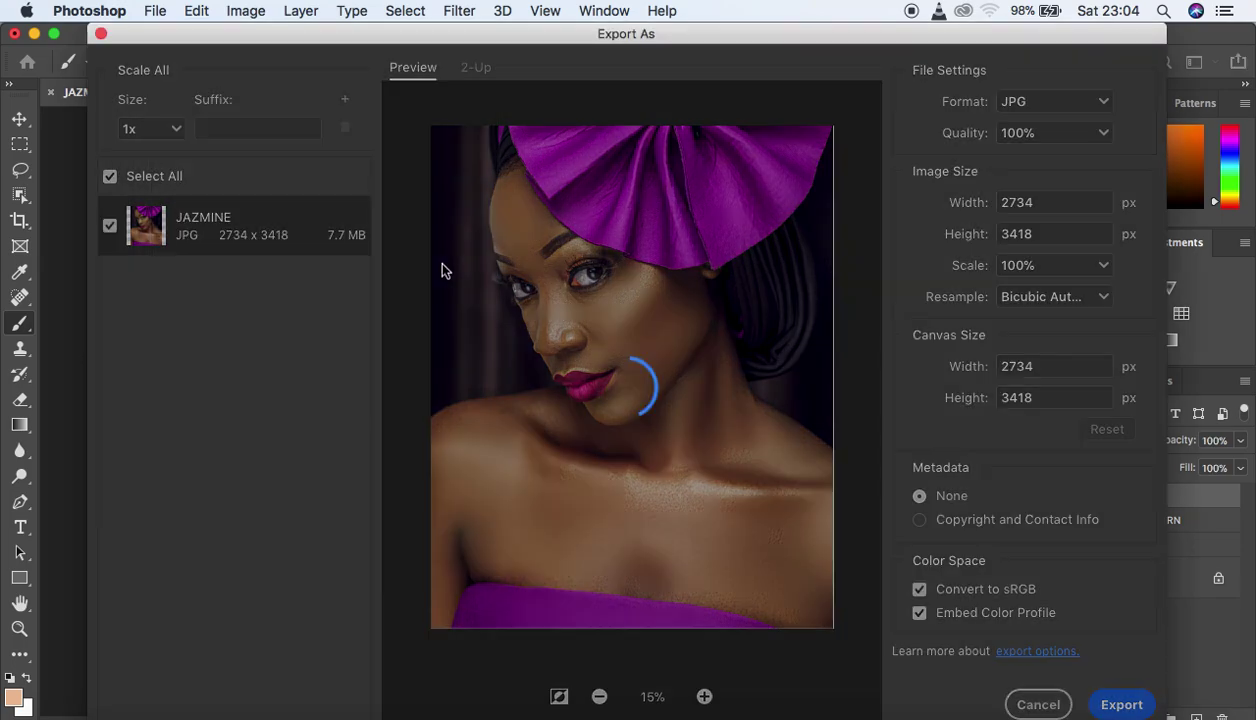